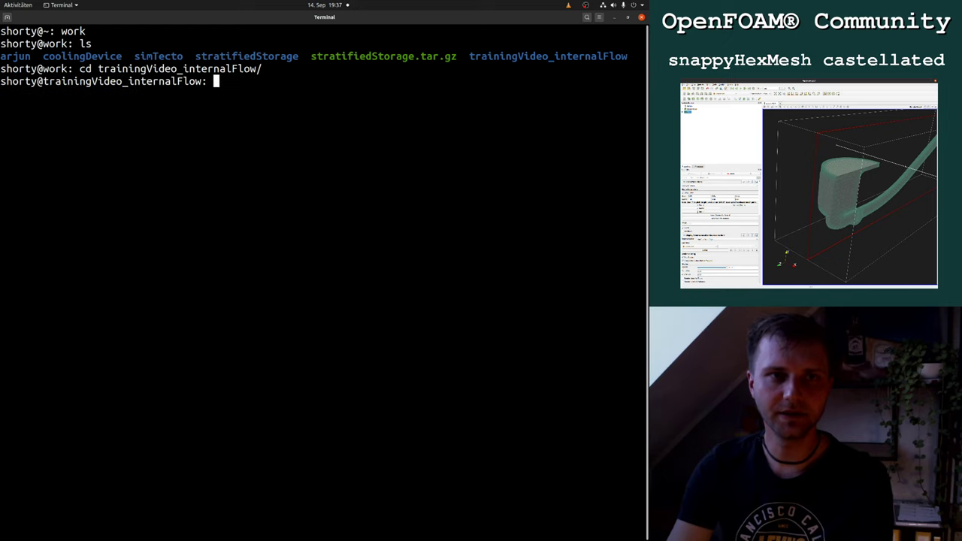
List the contents of the trainingVideo_internalFlow case and open system/snappyHexMeshDict in vim.
{"action": "type", "text": "ls"}
{"action": "key", "text": "Return"}
{"action": "type", "text": "vim sy"}
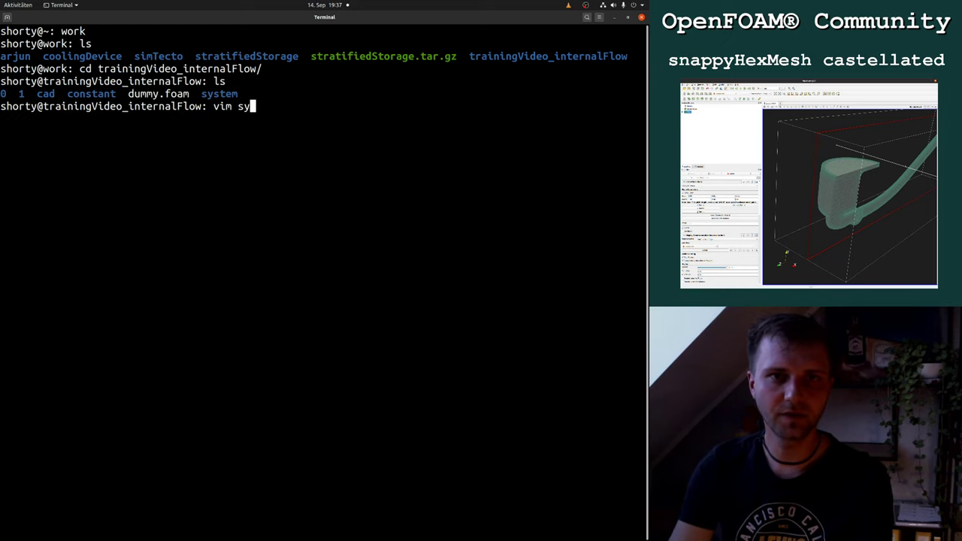
{"action": "key", "text": "Tab"}
{"action": "key", "text": "Return"}
{"action": "key", "text": "shift+g"}
{"action": "key", "text": "Return"}
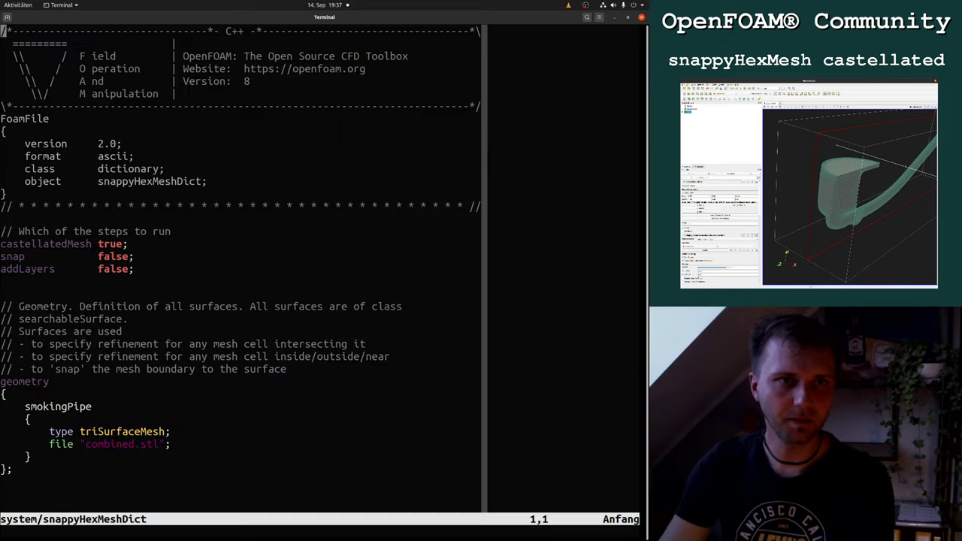
Set nCellsBetweenLevels to 1 in the castellated mesh controls.
{"action": "key", "text": "ctrl+f"}
{"action": "key", "text": "j"}
{"action": "key", "text": "j"}
{"action": "key", "text": "j"}
{"action": "key", "text": "j"}
{"action": "key", "text": "j"}
{"action": "key", "text": "j"}
{"action": "key", "text": "j"}
{"action": "key", "text": "j"}
{"action": "key", "text": "j"}
{"action": "key", "text": "j"}
{"action": "key", "text": "j"}
{"action": "key", "text": "j"}
{"action": "key", "text": "j"}
{"action": "key", "text": "j"}
{"action": "key", "text": "j"}
{"action": "key", "text": "j"}
{"action": "key", "text": "j"}
{"action": "key", "text": "j"}
{"action": "key", "text": "j"}
{"action": "key", "text": "j"}
{"action": "key", "text": "Down"}
{"action": "key", "text": "Down"}
{"action": "key", "text": "Down"}
{"action": "key", "text": "Down"}
{"action": "key", "text": "Down"}
{"action": "key", "text": "Down"}
{"action": "key", "text": "Down"}
{"action": "key", "text": "Down"}
{"action": "key", "text": "Down"}
{"action": "key", "text": "Down"}
{"action": "key", "text": "Down"}
{"action": "key", "text": "Down"}
{"action": "key", "text": "Down"}
{"action": "key", "text": "Down"}
{"action": "key", "text": "Down"}
{"action": "key", "text": "Down"}
{"action": "key", "text": "Down"}
{"action": "key", "text": "Down"}
{"action": "key", "text": "Down"}
{"action": "key", "text": "Down"}
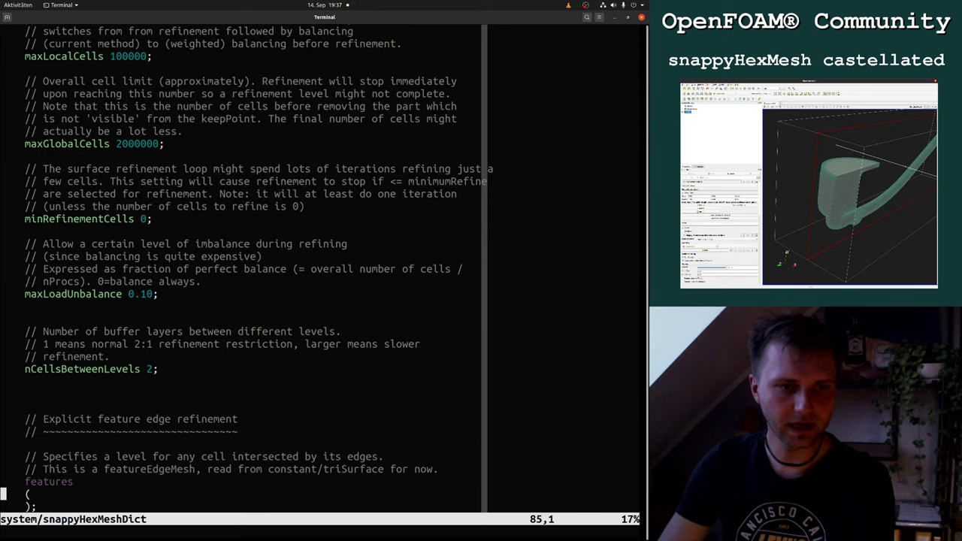
{"action": "key", "text": "Up"}
{"action": "key", "text": "Up"}
{"action": "key", "text": "Up"}
{"action": "key", "text": "Up"}
{"action": "key", "text": "Up"}
{"action": "key", "text": "Up"}
{"action": "key", "text": "Up"}
{"action": "key", "text": "Up"}
{"action": "key", "text": "Up"}
{"action": "key", "text": "Up"}
{"action": "key", "text": "Up"}
{"action": "key", "text": "Up"}
{"action": "key", "text": "Up"}
{"action": "key", "text": "Up"}
{"action": "key", "text": "w"}
{"action": "key", "text": "w"}
{"action": "key", "text": "r"}
{"action": "key", "text": "Return"}
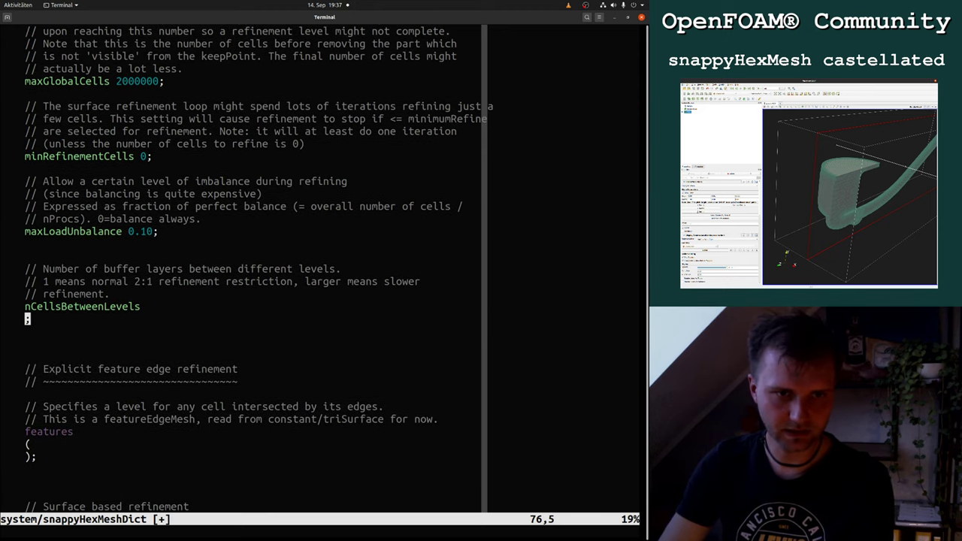
{"action": "type", "text": "u"}
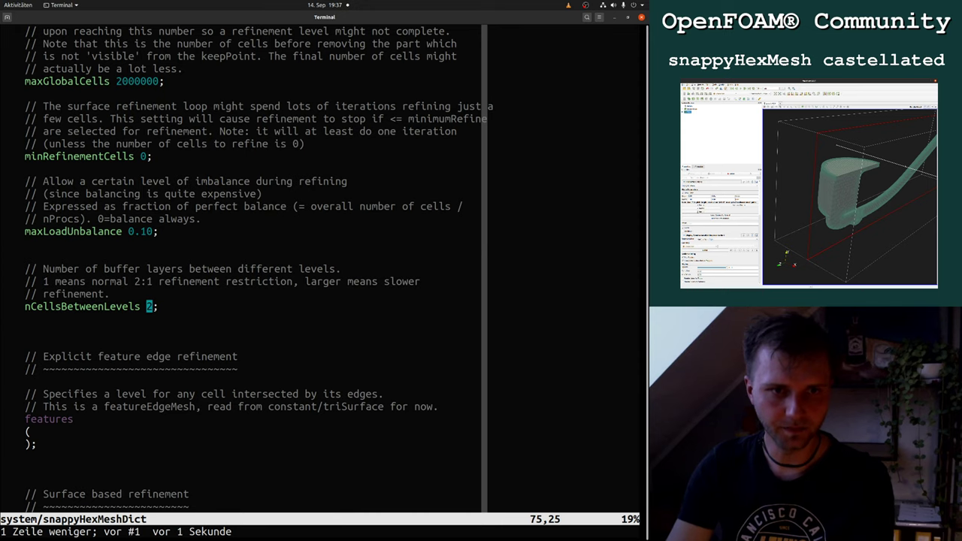
{"action": "type", "text": "r1"}
Set the smokingPipe refinement level under refinementSurfaces to (0 0).
{"action": "key", "text": "Down"}
{"action": "key", "text": "j"}
{"action": "key", "text": "j"}
{"action": "key", "text": "j"}
{"action": "key", "text": "j"}
{"action": "key", "text": "j"}
{"action": "key", "text": "j"}
{"action": "key", "text": "j"}
{"action": "key", "text": "j"}
{"action": "key", "text": "j"}
{"action": "key", "text": "j"}
{"action": "key", "text": "j"}
{"action": "key", "text": "j"}
{"action": "key", "text": "j"}
{"action": "key", "text": "j"}
{"action": "key", "text": "j"}
{"action": "key", "text": "j"}
{"action": "key", "text": "j"}
{"action": "key", "text": "j"}
{"action": "key", "text": "j"}
{"action": "key", "text": "j"}
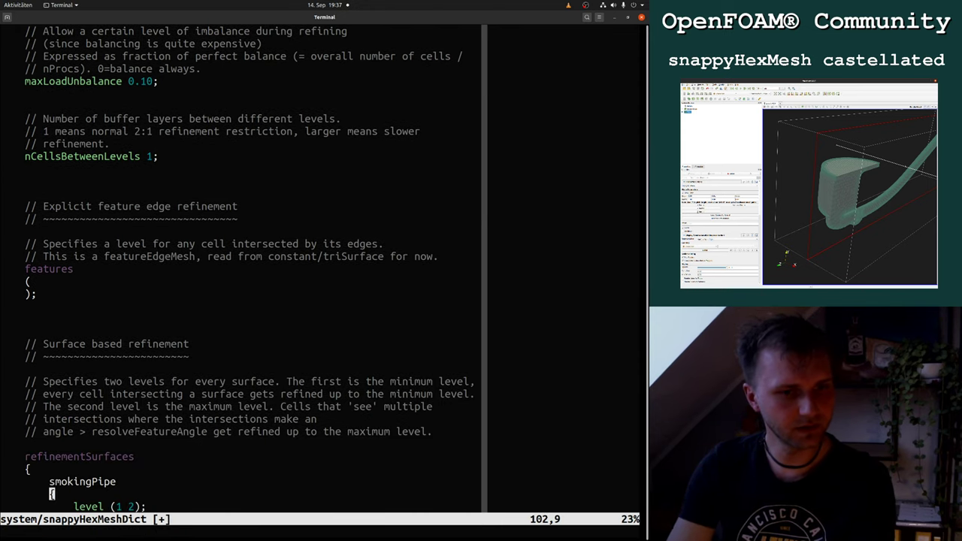
{"action": "key", "text": "0"}
{"action": "key", "text": "w"}
{"action": "key", "text": "w"}
{"action": "key", "text": "w"}
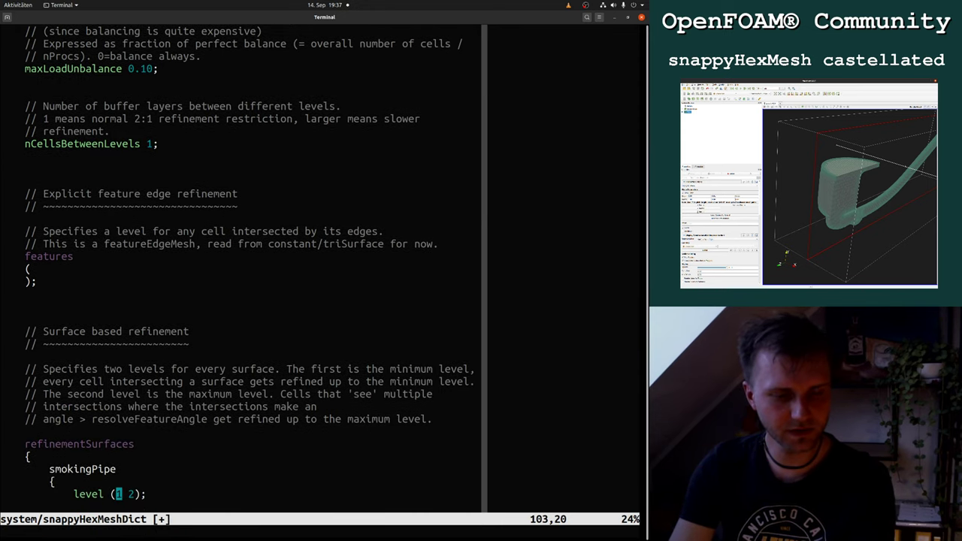
{"action": "key", "text": "r"}
{"action": "key", "text": "0"}
{"action": "key", "text": "w"}
{"action": "key", "text": "r"}
{"action": "key", "text": "0"}
Go past the smokingPipe patchInfo block and save the changes to snappyHexMeshDict.
{"action": "key", "text": "j"}
{"action": "key", "text": "j"}
{"action": "key", "text": "j"}
{"action": "key", "text": "j"}
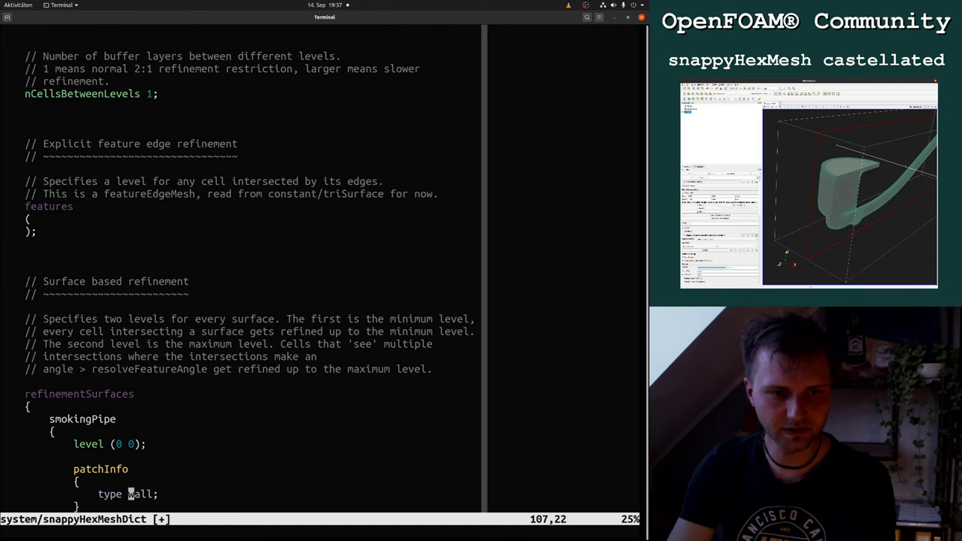
{"action": "key", "text": "j"}
{"action": "key", "text": "j"}
{"action": "key", "text": "j"}
{"action": "key", "text": "j"}
{"action": "key", "text": "k"}
{"action": "key", "text": "k"}
{"action": "type", "text": ":w"}
{"action": "key", "text": "Return"}
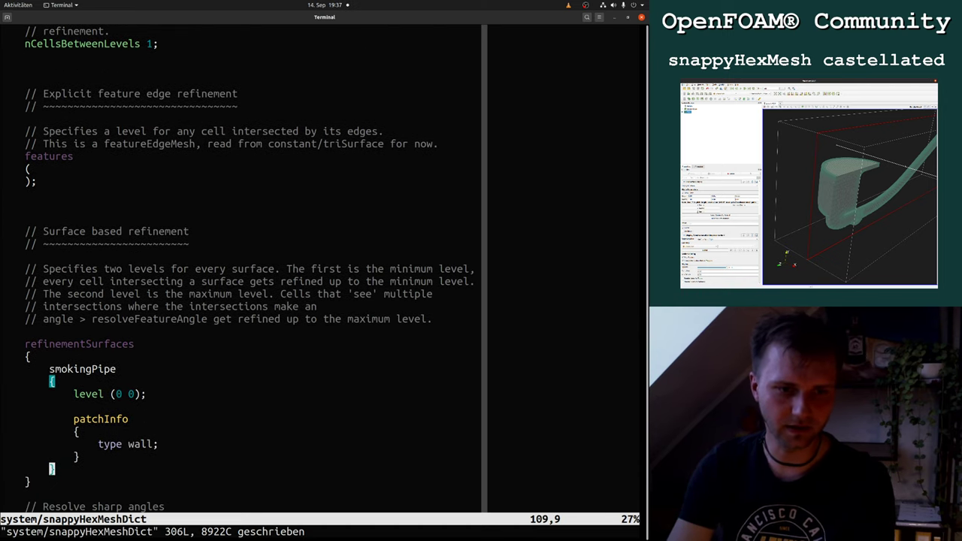
Review the resolveFeatureAngle, refinementRegions and mesh selection settings, including locationInMesh and allowFreeStandingZoneFaces.
{"action": "key", "text": "j"}
{"action": "key", "text": "j"}
{"action": "key", "text": "j"}
{"action": "key", "text": "j"}
{"action": "key", "text": "j"}
{"action": "key", "text": "j"}
{"action": "key", "text": "j"}
{"action": "key", "text": "j"}
{"action": "key", "text": "j"}
{"action": "key", "text": "j"}
{"action": "key", "text": "j"}
{"action": "key", "text": "j"}
{"action": "key", "text": "j"}
{"action": "key", "text": "j"}
{"action": "key", "text": "j"}
{"action": "key", "text": "j"}
{"action": "key", "text": "j"}
{"action": "key", "text": "j"}
{"action": "key", "text": "j"}
{"action": "key", "text": "j"}
{"action": "key", "text": "j"}
{"action": "key", "text": "j"}
{"action": "key", "text": "j"}
{"action": "key", "text": "j"}
{"action": "key", "text": "j"}
{"action": "key", "text": "j"}
{"action": "key", "text": "j"}
{"action": "key", "text": "j"}
{"action": "key", "text": "j"}
{"action": "key", "text": "j"}
{"action": "key", "text": "j"}
{"action": "key", "text": "j"}
{"action": "key", "text": "j"}
{"action": "key", "text": "j"}
{"action": "key", "text": "j"}
{"action": "key", "text": "j"}
{"action": "key", "text": "j"}
{"action": "key", "text": "j"}
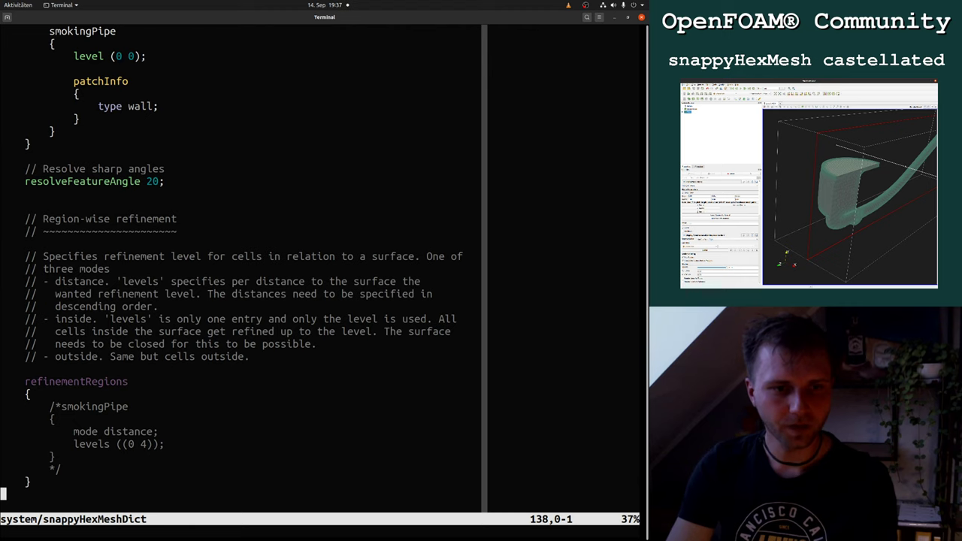
{"action": "key", "text": "l"}
{"action": "key", "text": "l"}
{"action": "key", "text": "l"}
{"action": "key", "text": "l"}
{"action": "key", "text": "l"}
{"action": "key", "text": "l"}
{"action": "key", "text": "l"}
{"action": "key", "text": "l"}
{"action": "key", "text": "l"}
{"action": "key", "text": "l"}
{"action": "key", "text": "l"}
{"action": "key", "text": "l"}
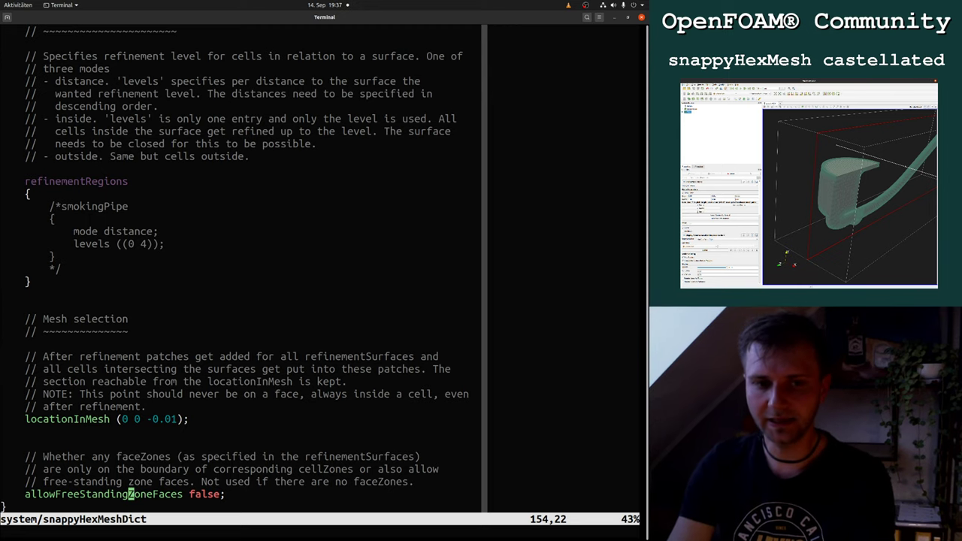
Return to the beginning of snappyHexMeshDict and review the castellatedMesh, snap and addLayers switches and the smokingPipe geometry definition.
{"action": "key", "text": "Up"}
{"action": "key", "text": "Up"}
{"action": "key", "text": "Up"}
{"action": "key", "text": "Page_Up"}
{"action": "key", "text": "Page_Up"}
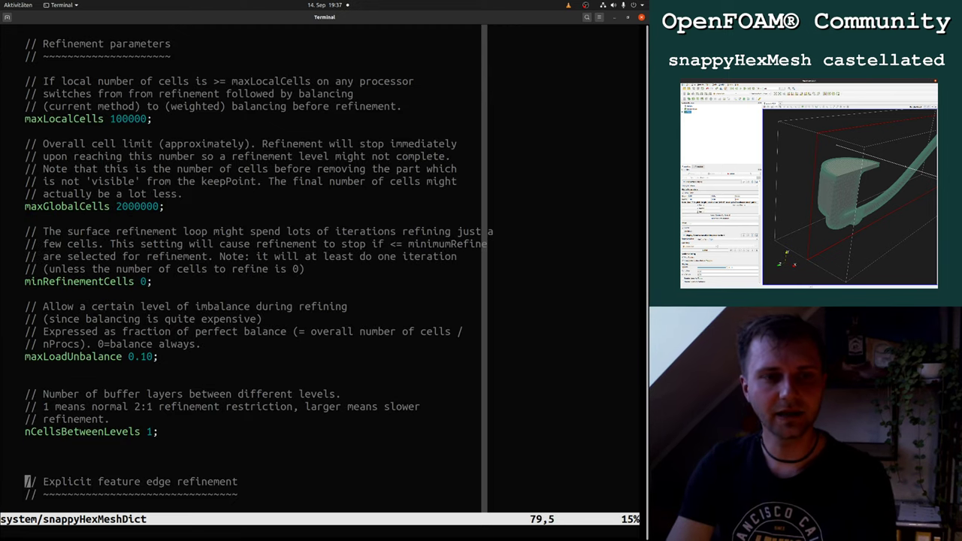
{"action": "key", "text": "Up"}
{"action": "key", "text": "Up"}
{"action": "key", "text": "Up"}
{"action": "key", "text": "Up"}
{"action": "key", "text": "Up"}
{"action": "key", "text": "Up"}
{"action": "key", "text": "Up"}
{"action": "key", "text": "Up"}
{"action": "key", "text": "Up"}
{"action": "key", "text": "Up"}
{"action": "key", "text": "Up"}
{"action": "key", "text": "Up"}
{"action": "key", "text": "Up"}
{"action": "key", "text": "Up"}
{"action": "key", "text": "Up"}
{"action": "key", "text": "Up"}
{"action": "key", "text": "Up"}
{"action": "key", "text": "Up"}
{"action": "key", "text": "Up"}
{"action": "key", "text": "Up"}
{"action": "key", "text": "Up"}
{"action": "key", "text": "Up"}
{"action": "key", "text": "Up"}
{"action": "key", "text": "Up"}
{"action": "key", "text": "Up"}
{"action": "key", "text": "Up"}
{"action": "key", "text": "Up"}
{"action": "key", "text": "Up"}
{"action": "key", "text": "Up"}
{"action": "key", "text": "Page_Up"}
{"action": "key", "text": "Page_Up"}
{"action": "key", "text": "Down"}
{"action": "key", "text": "Down"}
{"action": "key", "text": "Down"}
{"action": "key", "text": "Down"}
{"action": "key", "text": "Down"}
{"action": "key", "text": "Down"}
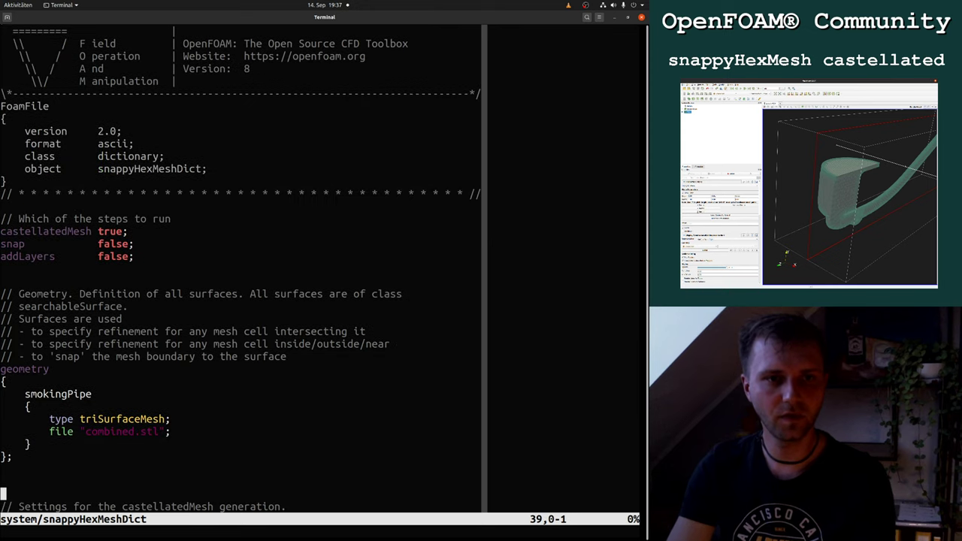
Review the refinement parameters in castellatedMeshControls, from maxLocalCells through nCellsBetweenLevels.
{"action": "key", "text": "Down"}
{"action": "key", "text": "Down"}
{"action": "key", "text": "Down"}
{"action": "key", "text": "Down"}
{"action": "key", "text": "Down"}
{"action": "key", "text": "Down"}
{"action": "key", "text": "Down"}
{"action": "key", "text": "Down"}
{"action": "key", "text": "Down"}
{"action": "key", "text": "Down"}
{"action": "key", "text": "Down"}
{"action": "key", "text": "Down"}
{"action": "key", "text": "Down"}
{"action": "key", "text": "Down"}
{"action": "key", "text": "Down"}
{"action": "key", "text": "Down"}
{"action": "key", "text": "Down"}
{"action": "key", "text": "Down"}
{"action": "key", "text": "Down"}
{"action": "key", "text": "Down"}
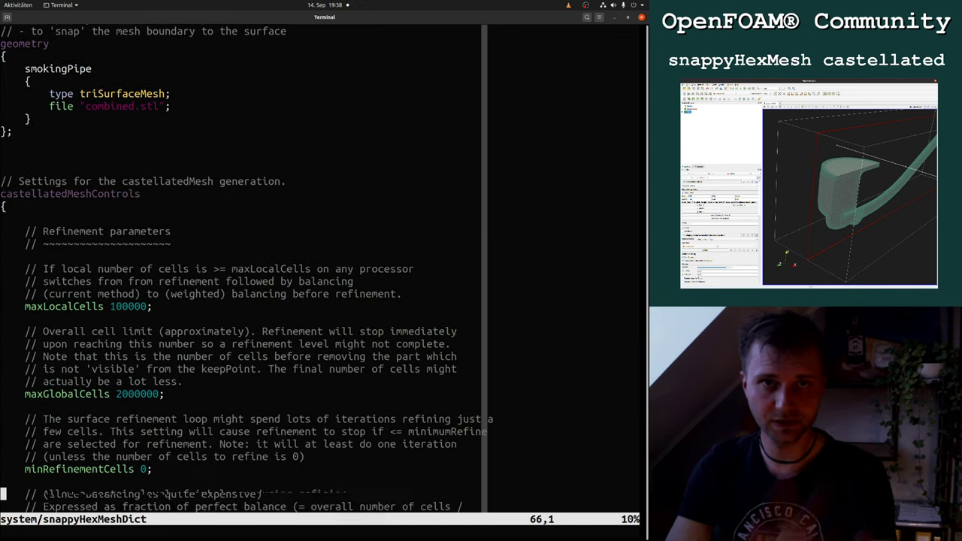
{"action": "key", "text": "Up"}
{"action": "key", "text": "Up"}
{"action": "key", "text": "Up"}
{"action": "key", "text": "Up"}
{"action": "key", "text": "Up"}
{"action": "key", "text": "Up"}
{"action": "key", "text": "Up"}
{"action": "key", "text": "Up"}
{"action": "key", "text": "Up"}
{"action": "key", "text": "Up"}
{"action": "key", "text": "Down"}
{"action": "key", "text": "Down"}
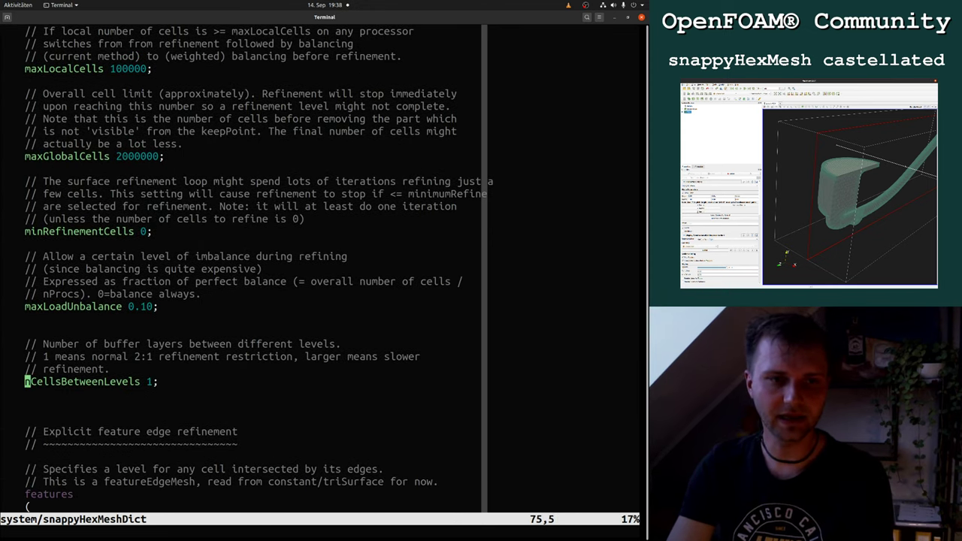
{"action": "key", "text": "w"}
{"action": "key", "text": "w"}
Review the explicit feature edge refinement and the smokingPipe level and patchInfo under refinementSurfaces.
{"action": "key", "text": "Down"}
{"action": "key", "text": "Down"}
{"action": "key", "text": "Down"}
{"action": "key", "text": "Down"}
{"action": "key", "text": "Down"}
{"action": "key", "text": "Down"}
{"action": "key", "text": "Down"}
{"action": "key", "text": "Down"}
{"action": "key", "text": "Down"}
{"action": "key", "text": "Down"}
{"action": "key", "text": "Down"}
{"action": "key", "text": "Down"}
{"action": "key", "text": "Down"}
{"action": "key", "text": "Down"}
{"action": "key", "text": "Down"}
{"action": "key", "text": "Down"}
{"action": "key", "text": "Down"}
{"action": "key", "text": "Down"}
{"action": "key", "text": "Down"}
{"action": "key", "text": "Down"}
{"action": "key", "text": "Down"}
{"action": "key", "text": "Down"}
{"action": "key", "text": "Down"}
{"action": "key", "text": "Down"}
{"action": "key", "text": "Down"}
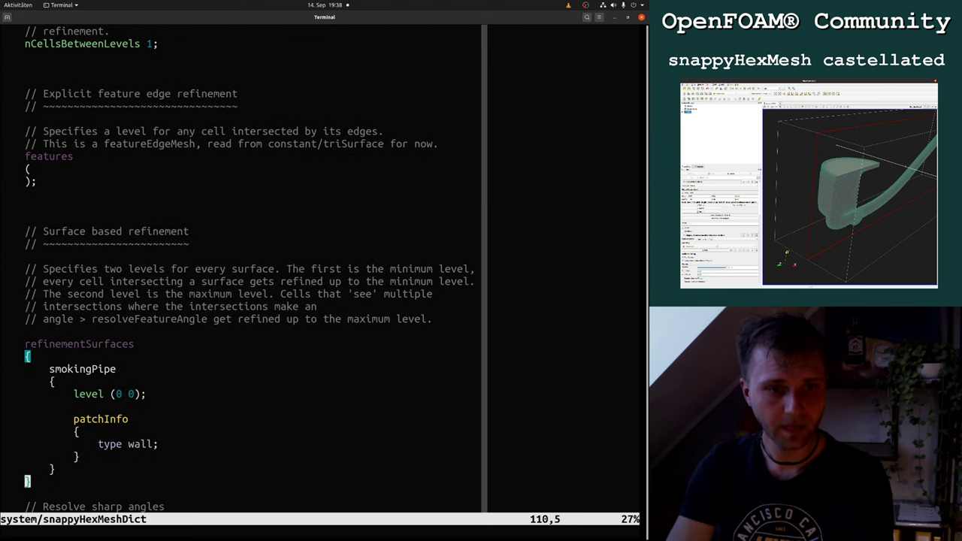
{"action": "key", "text": "Up"}
{"action": "key", "text": "Up"}
{"action": "key", "text": "Up"}
{"action": "key", "text": "Up"}
{"action": "key", "text": "Up"}
{"action": "key", "text": "Up"}
{"action": "key", "text": "Up"}
{"action": "key", "text": "Left"}
{"action": "key", "text": "Left"}
{"action": "key", "text": "Left"}
{"action": "key", "text": "Left"}
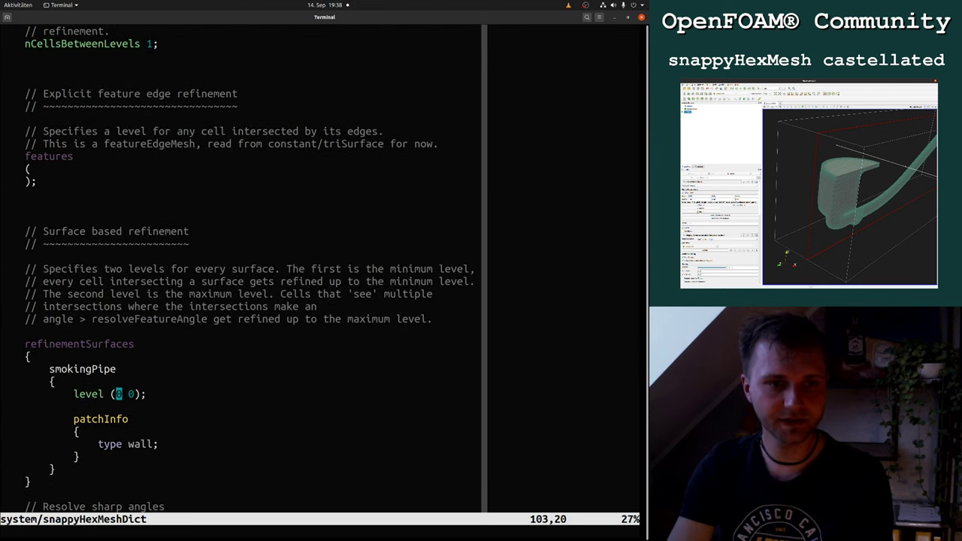
Save snappyHexMeshDict and quit the editor.
{"action": "key", "text": "Right"}
{"action": "key", "text": "Right"}
{"action": "type", "text": ":wq"}
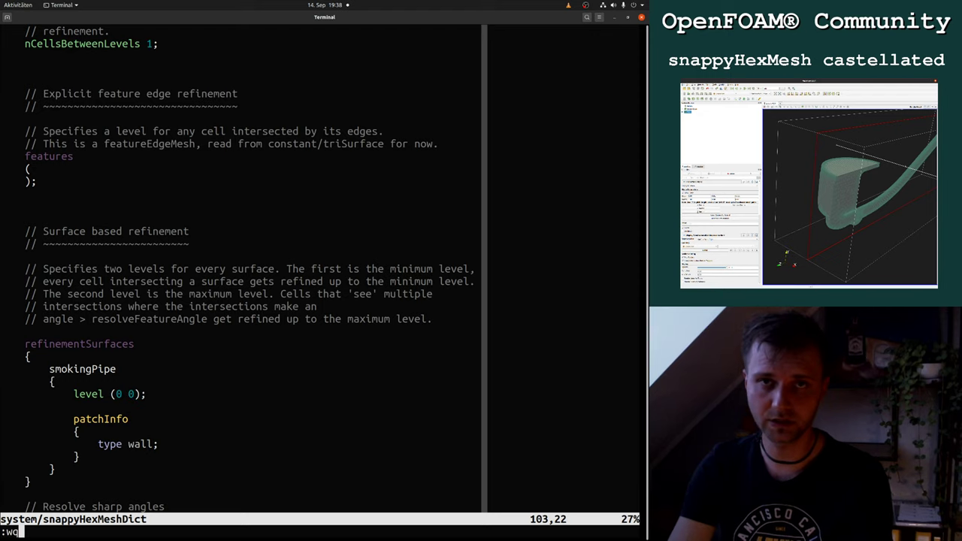
{"action": "key", "text": "Return"}
{"action": "type", "text": "snapp"}
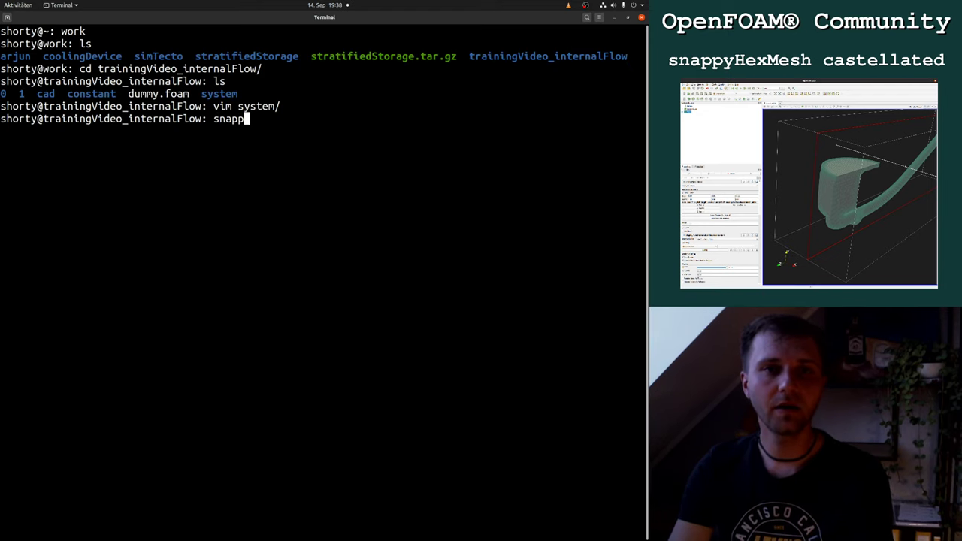
{"action": "key", "text": "BackSpace"}
{"action": "key", "text": "BackSpace"}
{"action": "key", "text": "BackSpace"}
{"action": "key", "text": "BackSpace"}
{"action": "key", "text": "BackSpace"}
Enter the fo8 command in the terminal and list the contents of the trainingVideo_internalFlow case directory.
{"action": "type", "text": "fo8"}
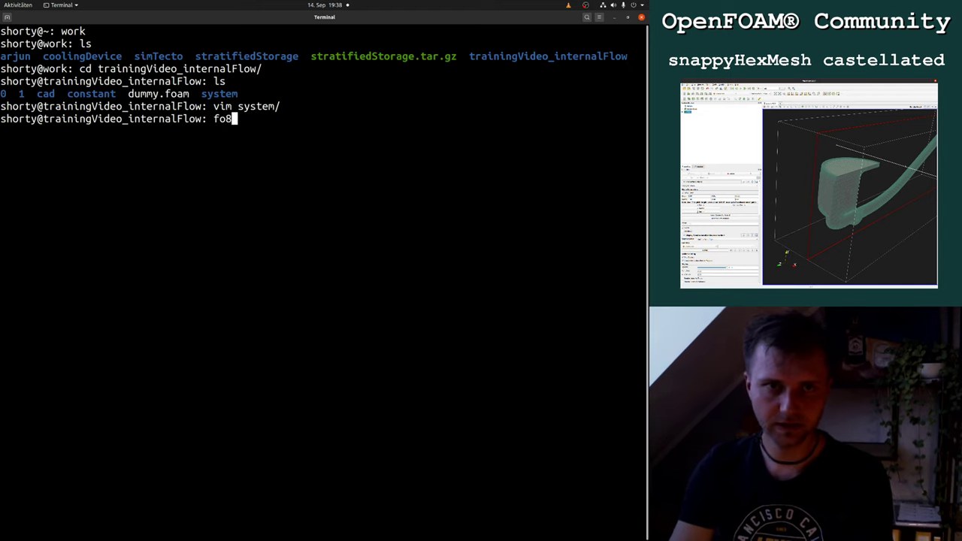
{"action": "key", "text": "ctrl+c"}
{"action": "type", "text": "ls"}
{"action": "key", "text": "Return"}
Delete the old mesh time directory 1 from the case with the fc command.
{"action": "type", "text": "f"}
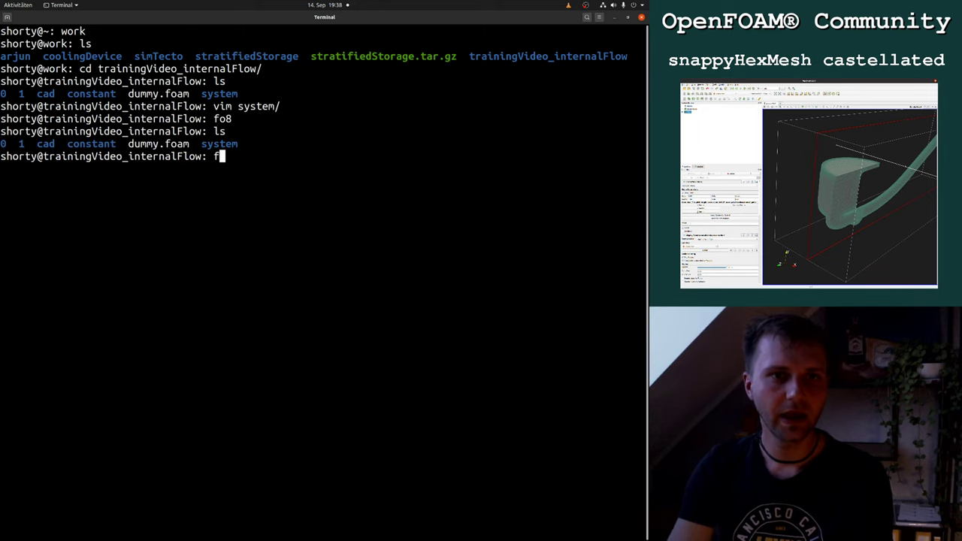
{"action": "type", "text": "c"}
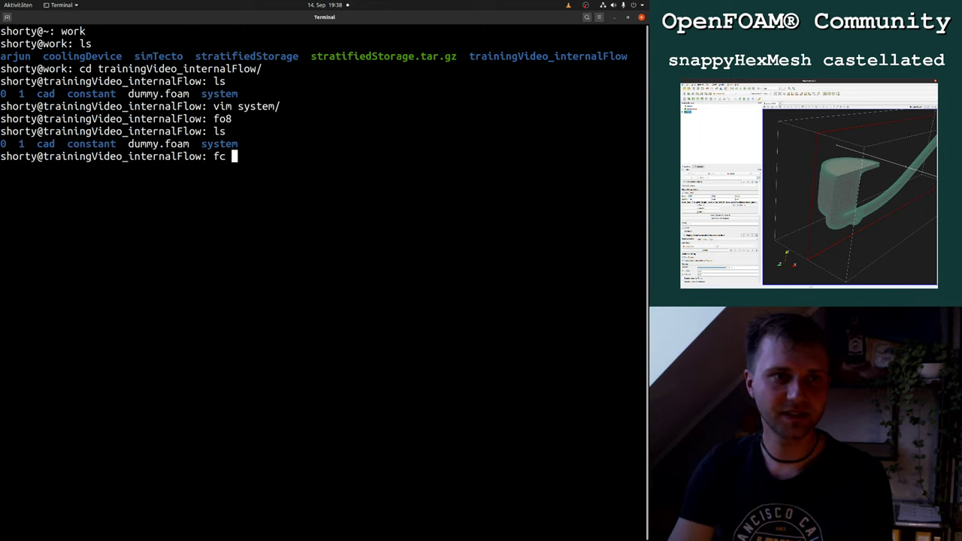
{"action": "key", "text": "Return"}
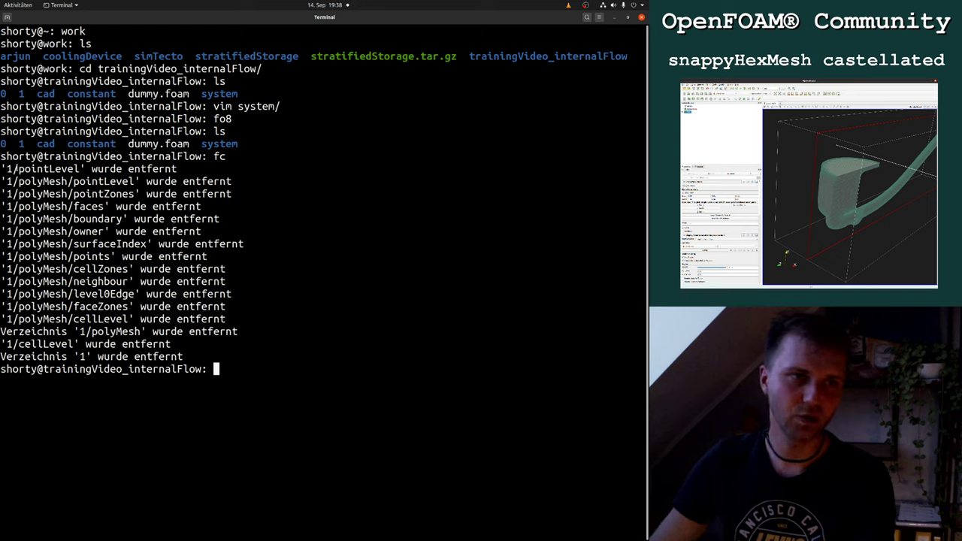
{"action": "type", "text": "rm -"}
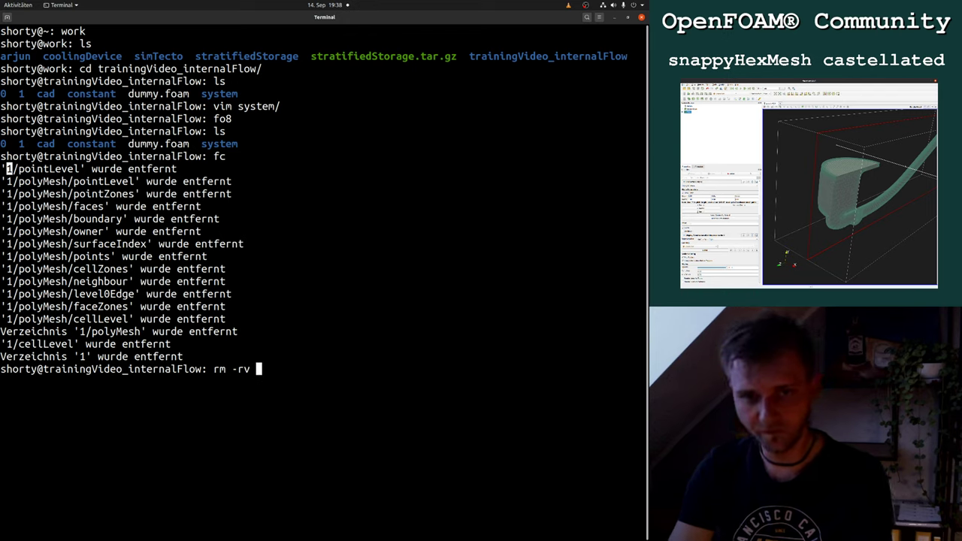
{"action": "type", "text": "rv"}
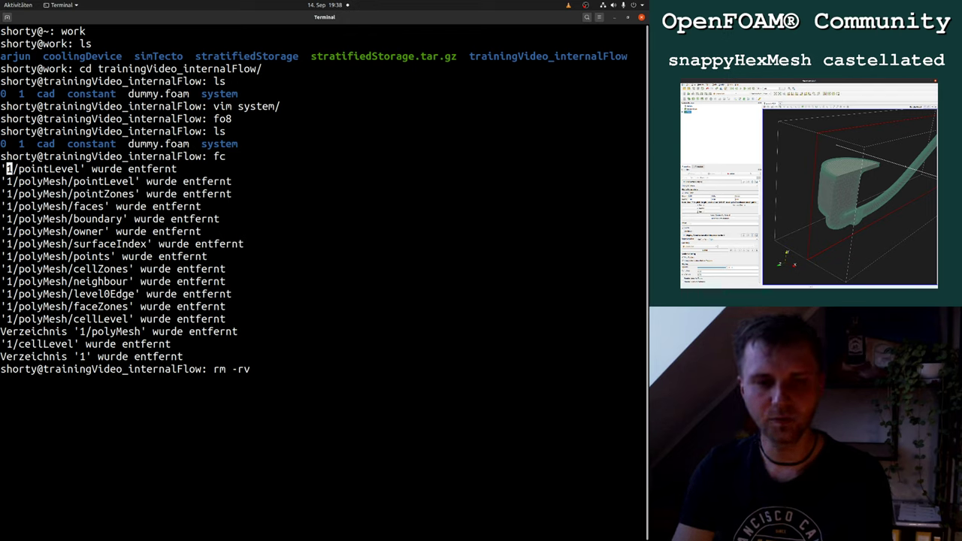
{"action": "type", "text": " 1"}
{"action": "key", "text": "BackSpace"}
{"action": "key", "text": "BackSpace"}
{"action": "key", "text": "BackSpace"}
{"action": "key", "text": "BackSpace"}
{"action": "key", "text": "BackSpace"}
{"action": "key", "text": "BackSpace"}
{"action": "key", "text": "BackSpace"}
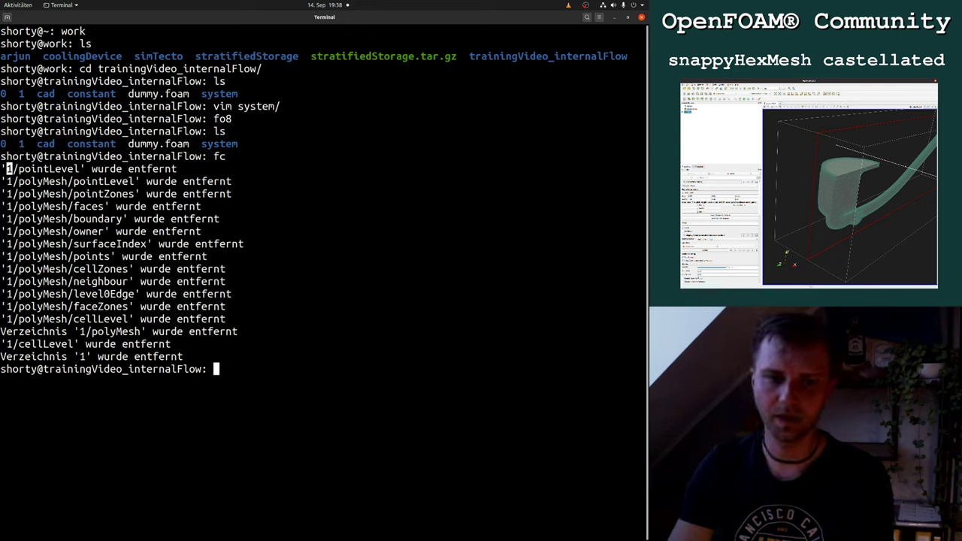
Open system/controlDict of the case in vim.
{"action": "type", "text": "vim ss"}
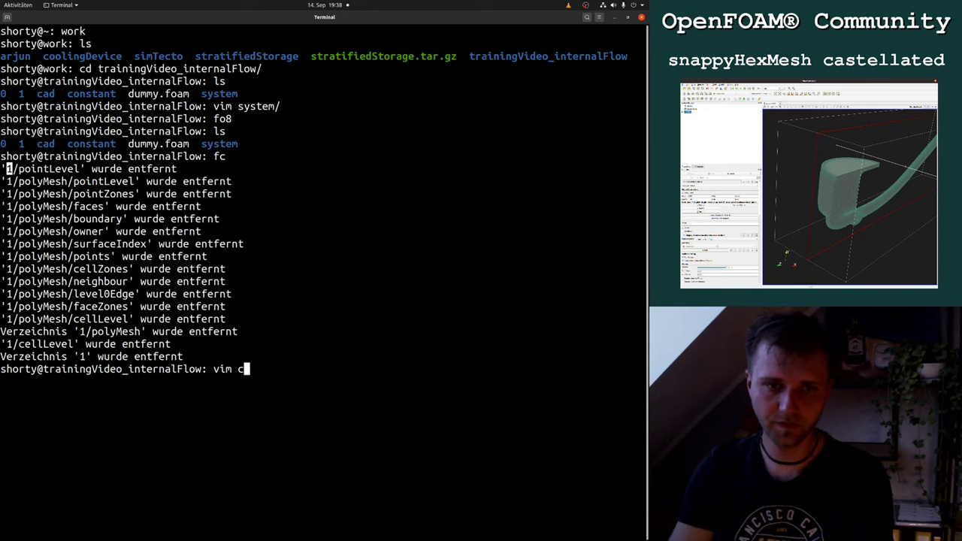
{"action": "key", "text": "BackSpace"}
{"action": "type", "text": "s"}
{"action": "key", "text": "Tab"}
{"action": "type", "text": "c"}
{"action": "key", "text": "Tab"}
{"action": "key", "text": "Return"}
{"action": "key", "text": "j"}
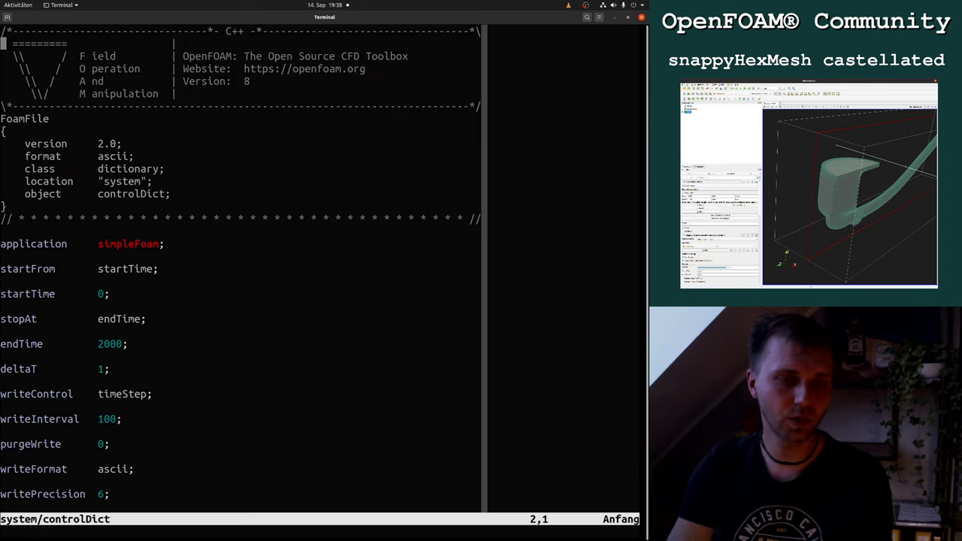
Check the startFrom and startTime entries in controlDict and quit the editor.
{"action": "key", "text": "j"}
{"action": "key", "text": "j"}
{"action": "key", "text": "j"}
{"action": "key", "text": "j"}
{"action": "key", "text": "j"}
{"action": "key", "text": "j"}
{"action": "key", "text": "j"}
{"action": "key", "text": "j"}
{"action": "key", "text": "j"}
{"action": "key", "text": "j"}
{"action": "key", "text": "j"}
{"action": "key", "text": "j"}
{"action": "key", "text": "j"}
{"action": "key", "text": "j"}
{"action": "key", "text": "j"}
{"action": "key", "text": "j"}
{"action": "key", "text": "j"}
{"action": "key", "text": "j"}
{"action": "key", "text": "w"}
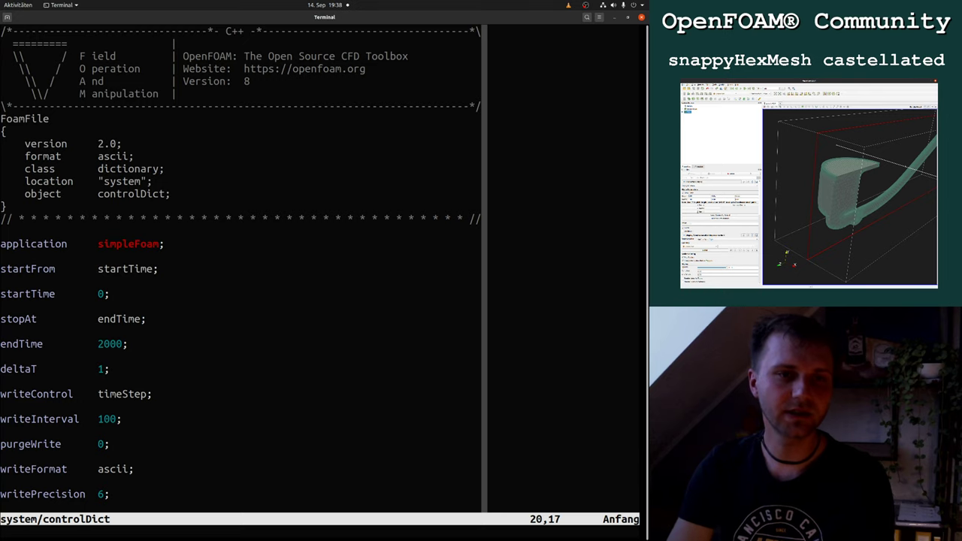
{"action": "key", "text": "j"}
{"action": "key", "text": "j"}
{"action": "key", "text": "l"}
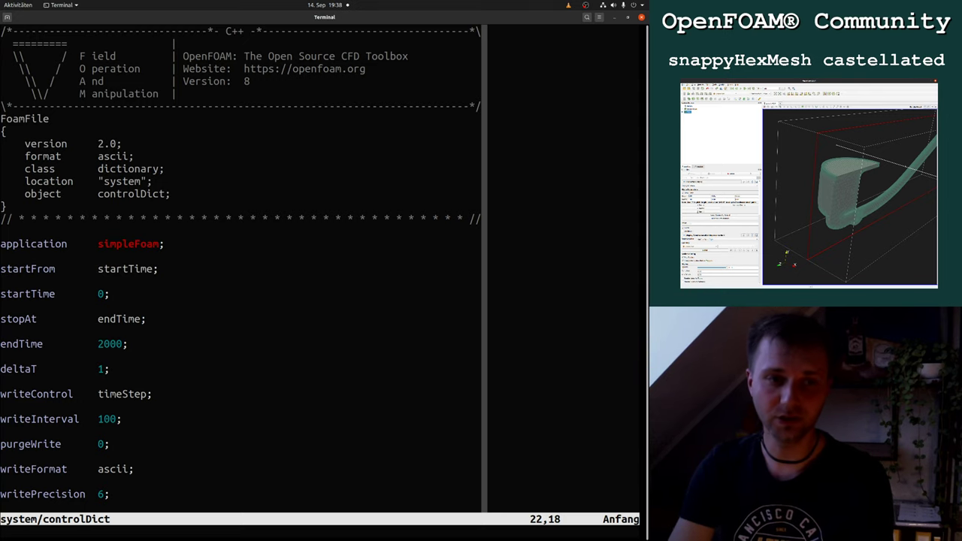
{"action": "type", "text": "q"}
{"action": "key", "text": "Return"}
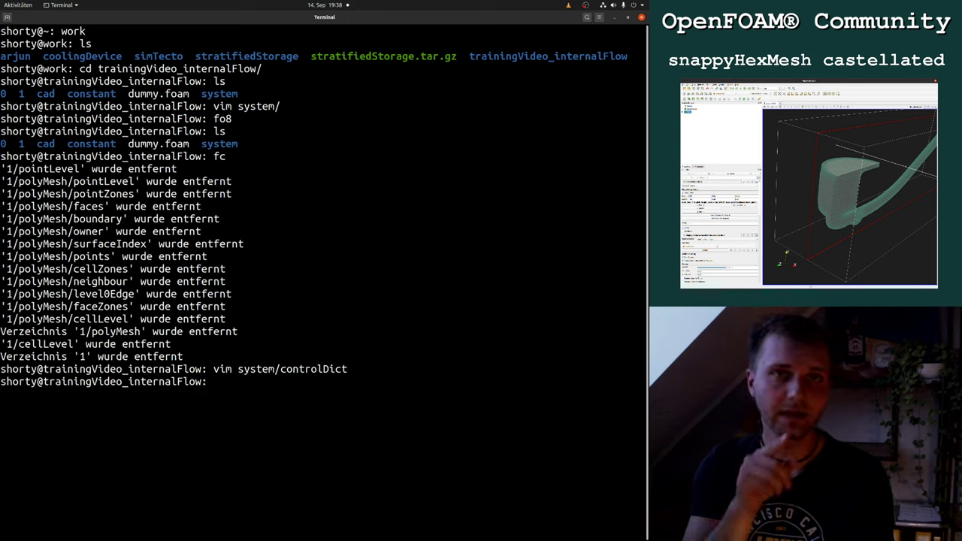
List the contents of the case's 0 directory.
{"action": "type", "text": "l"}
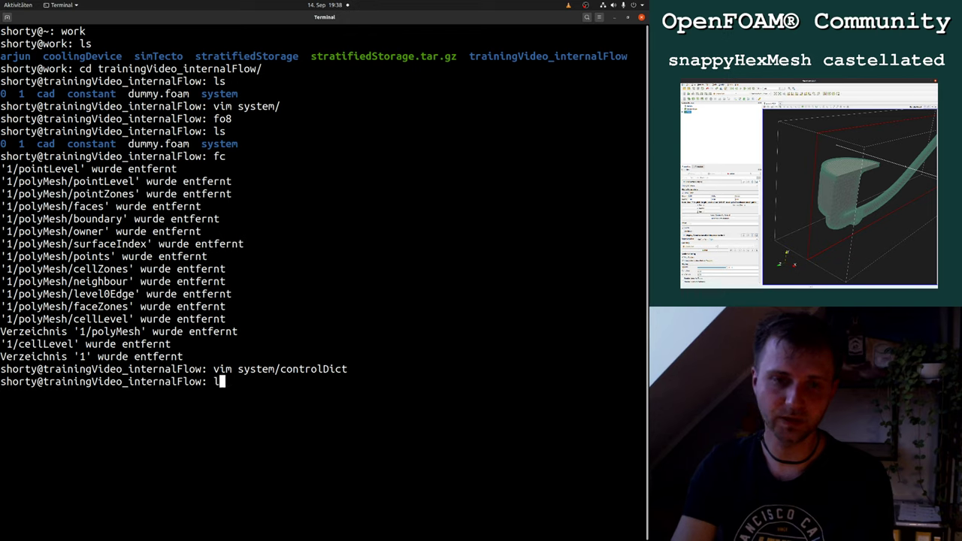
{"action": "type", "text": "s 0"}
{"action": "key", "text": "Return"}
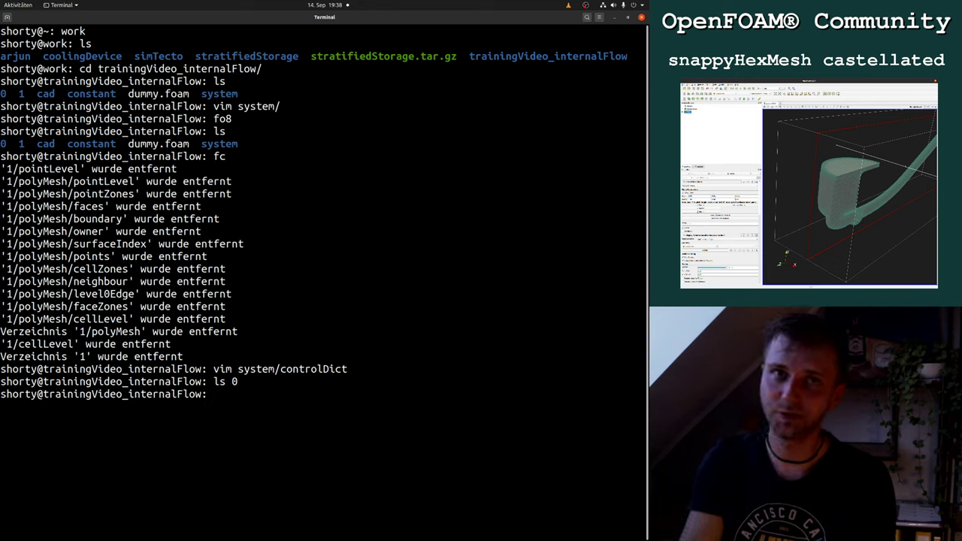
Run snappyHexMesh on the case and list the contents of the case directory.
{"action": "type", "text": "snp"}
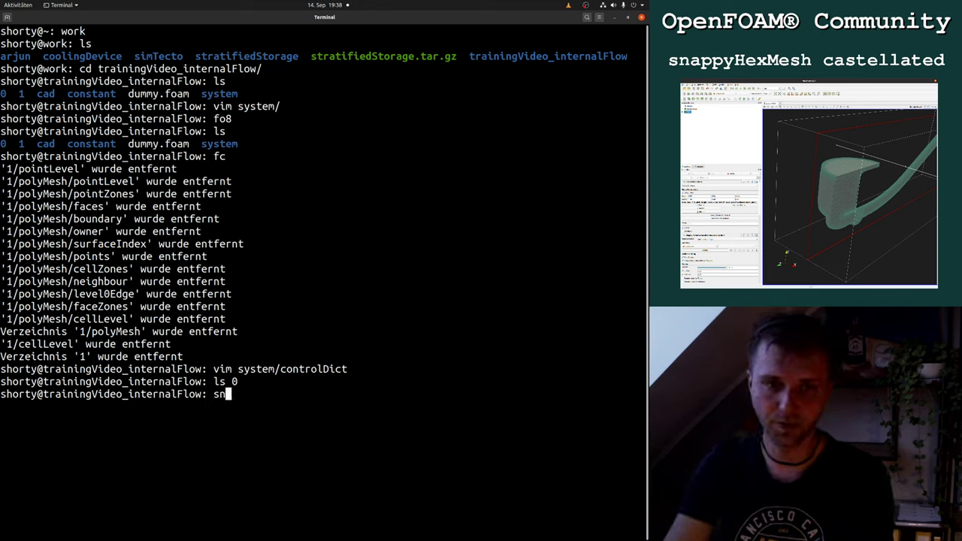
{"action": "key", "text": "Tab"}
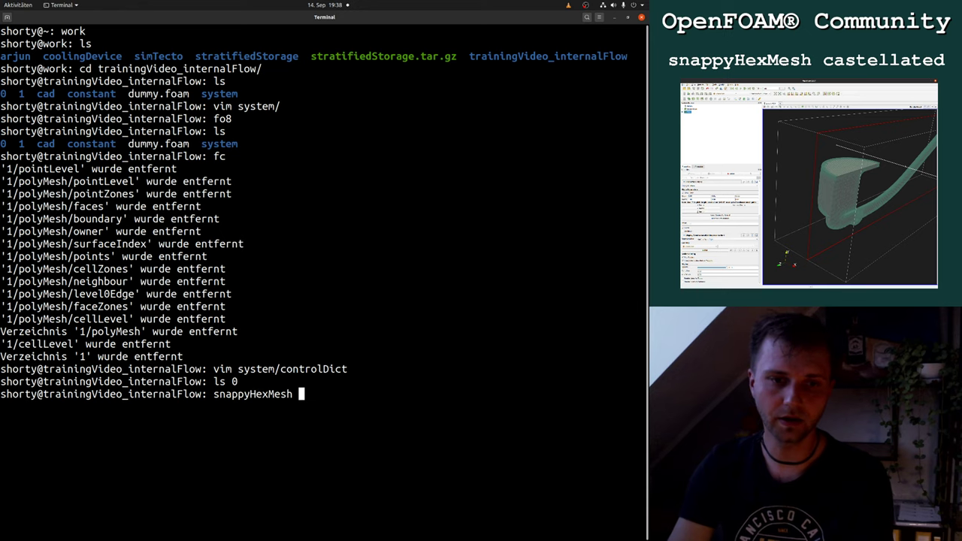
{"action": "key", "text": "Return"}
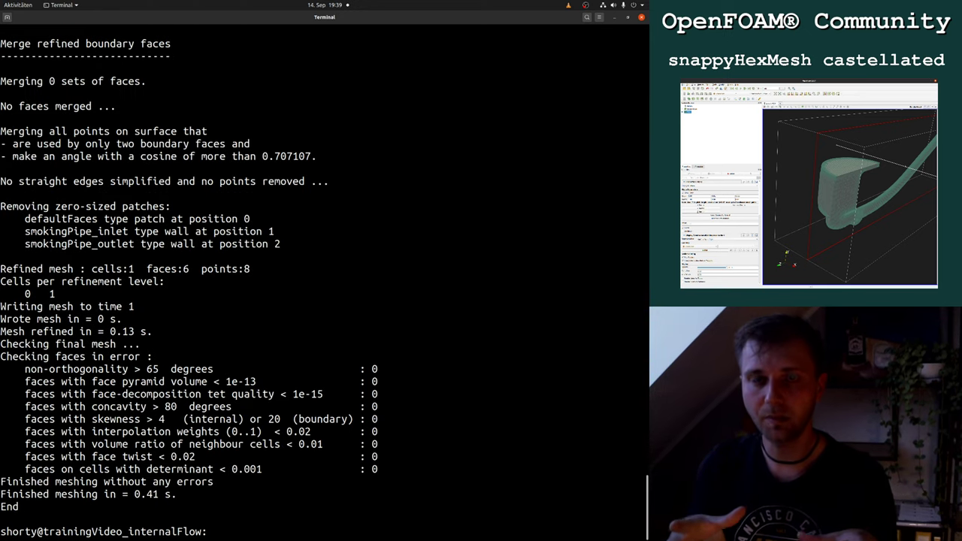
{"action": "type", "text": "ls"}
{"action": "key", "text": "Return"}
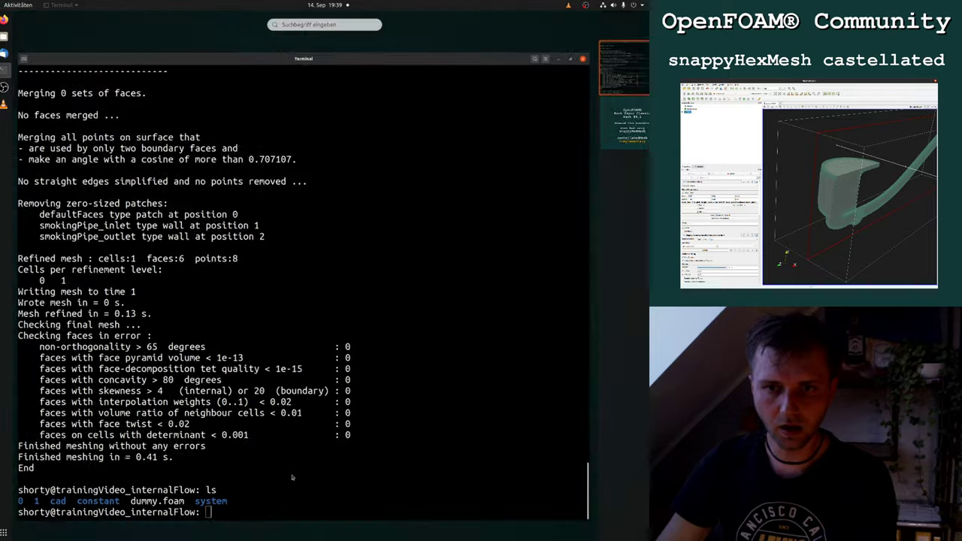
Launch ParaView in the background with dummy.foam from the terminal and load the case's internal mesh.
{"action": "type", "text": "paraiv"}
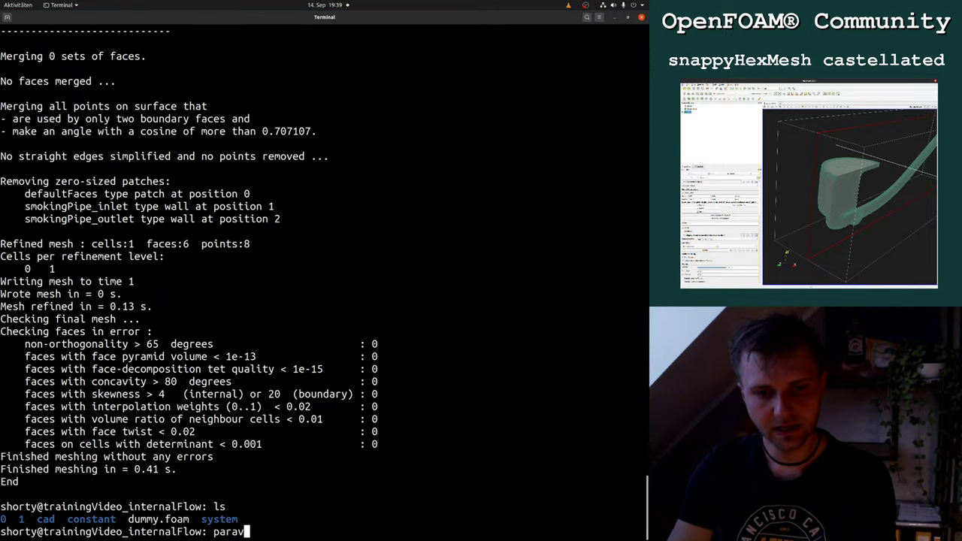
{"action": "type", "text": "iew pa"}
{"action": "key", "text": "BackSpace"}
{"action": "key", "text": "BackSpace"}
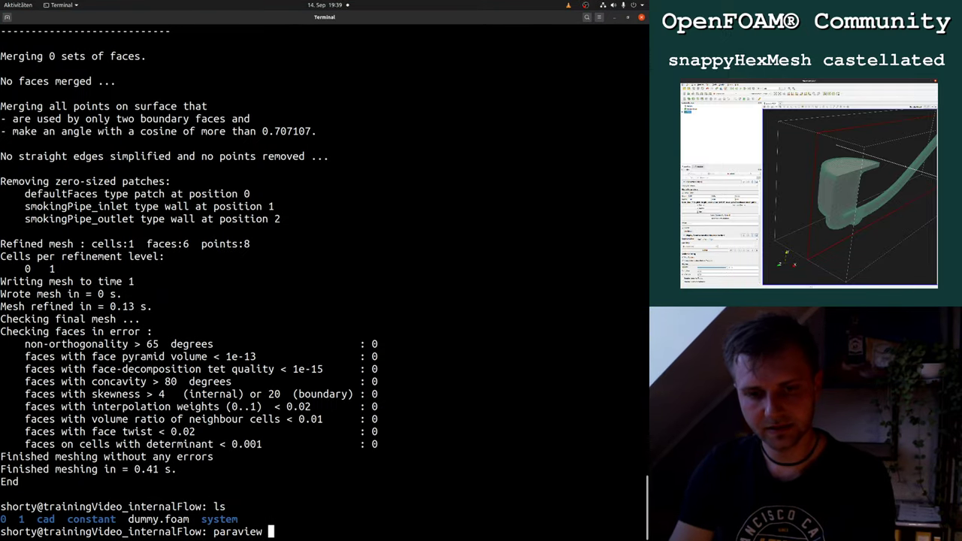
{"action": "type", "text": "dummy.foam &"}
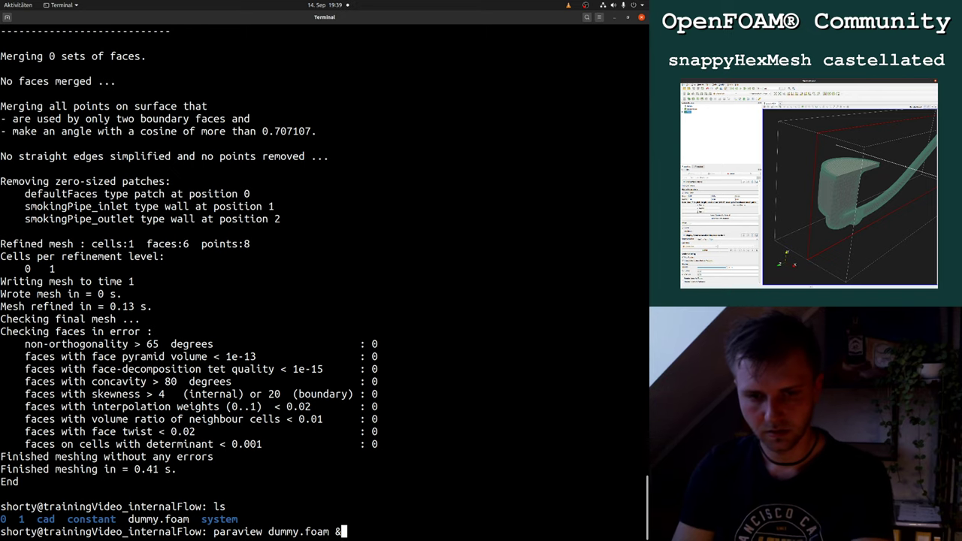
{"action": "key", "text": "Return"}
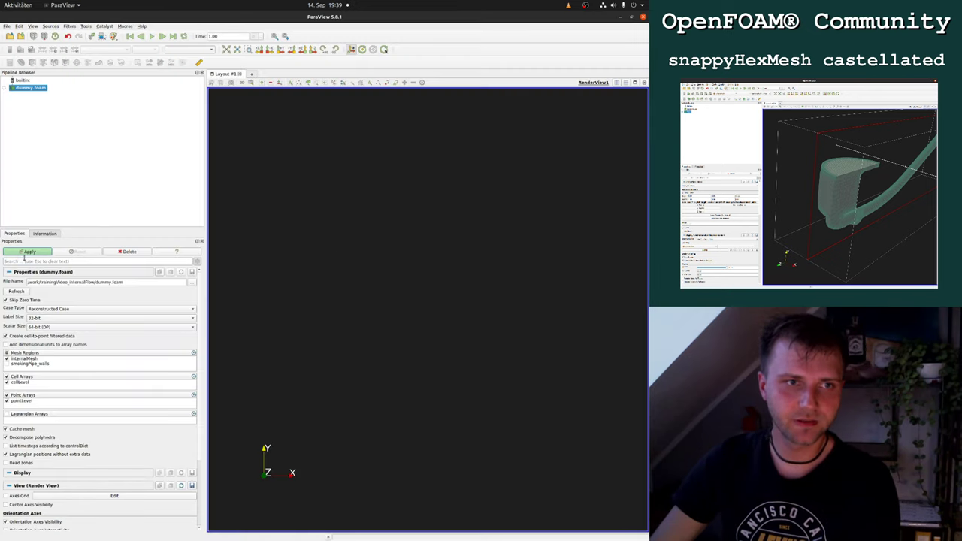
{"action": "left_click", "coordinate": [27, 253]}
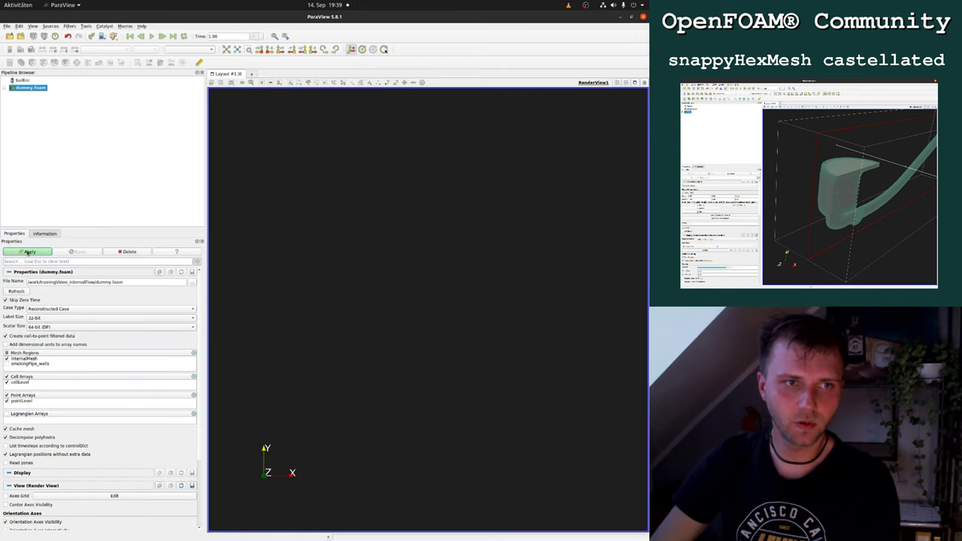
Display the dummy.foam mesh as Surface With Edges.
{"action": "left_click_drag", "start_coordinate": [380, 278], "coordinate": [340, 296]}
{"action": "scroll", "coordinate": [340, 296], "scroll_direction": "down", "scroll_amount": 6}
{"action": "left_click", "coordinate": [219, 51]}
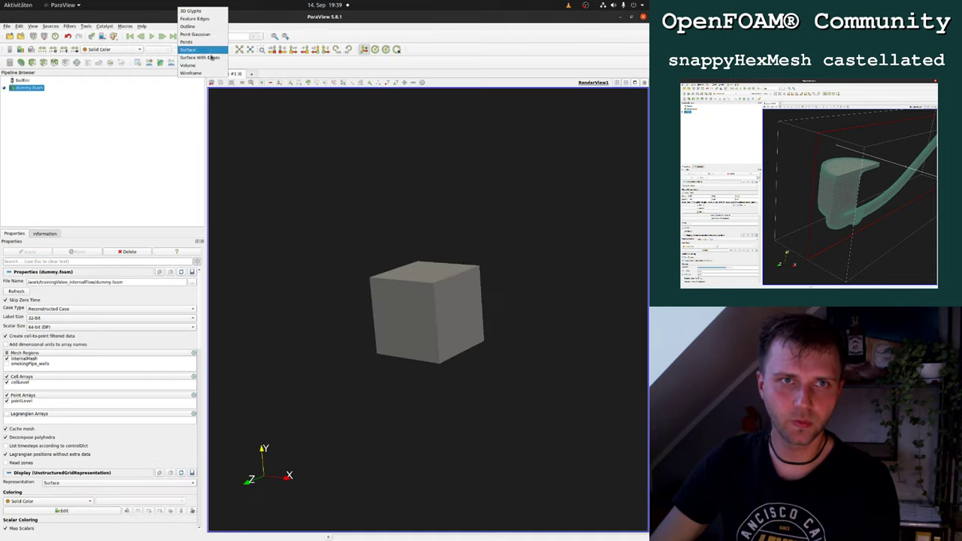
{"action": "left_click", "coordinate": [203, 61]}
{"action": "left_click_drag", "start_coordinate": [391, 185], "coordinate": [403, 217]}
Load the combined.stl geometry from the case's constant/triSurface folder.
{"action": "left_click", "coordinate": [9, 36]}
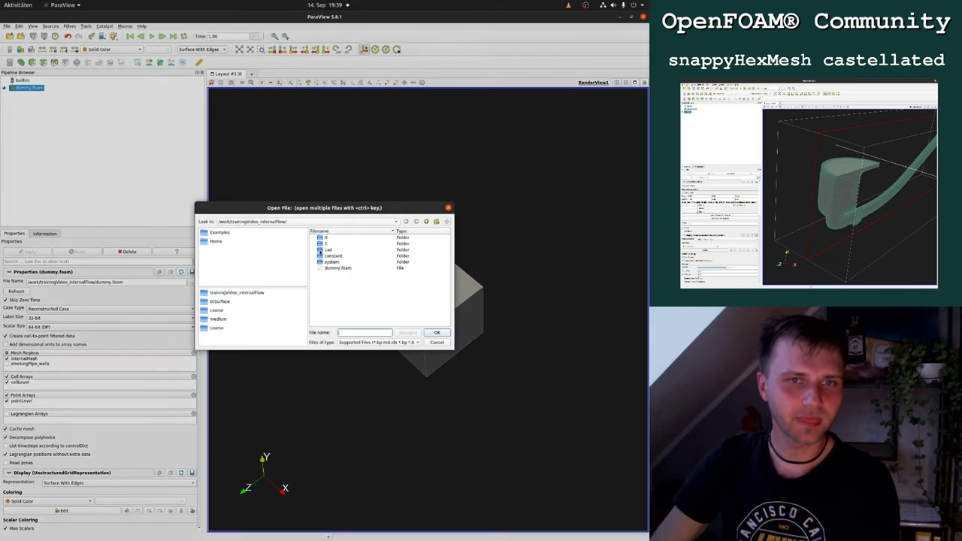
{"action": "double_click", "coordinate": [336, 239]}
{"action": "double_click", "coordinate": [337, 238]}
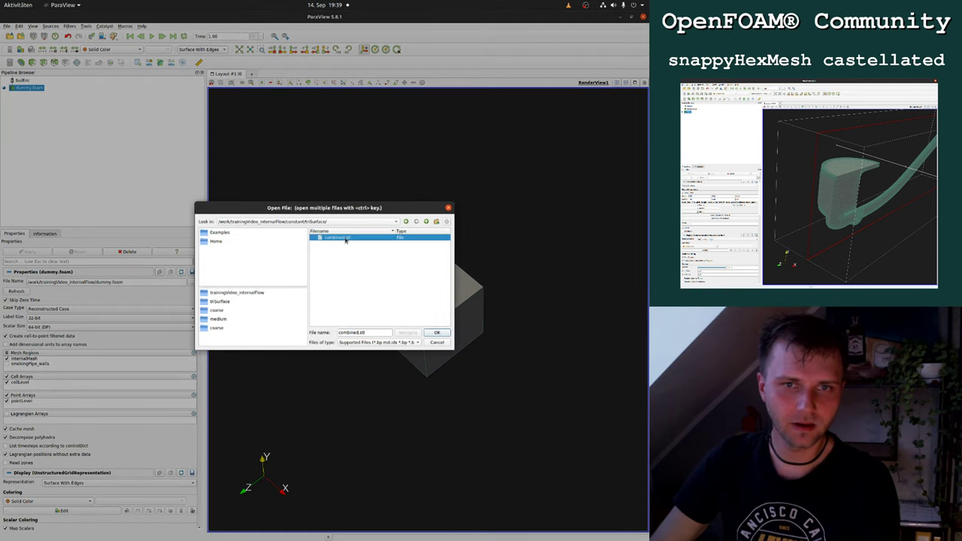
{"action": "left_click", "coordinate": [28, 252]}
Clip the combined.stl geometry with a plane normal to X to expose the inside of the pipe.
{"action": "left_click", "coordinate": [31, 63]}
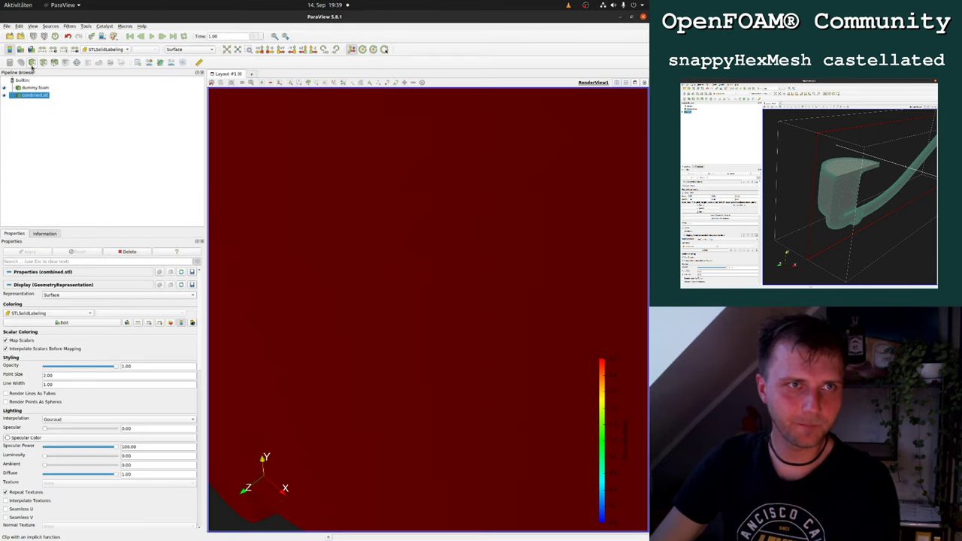
{"action": "scroll", "coordinate": [339, 157], "scroll_direction": "down", "scroll_amount": 6}
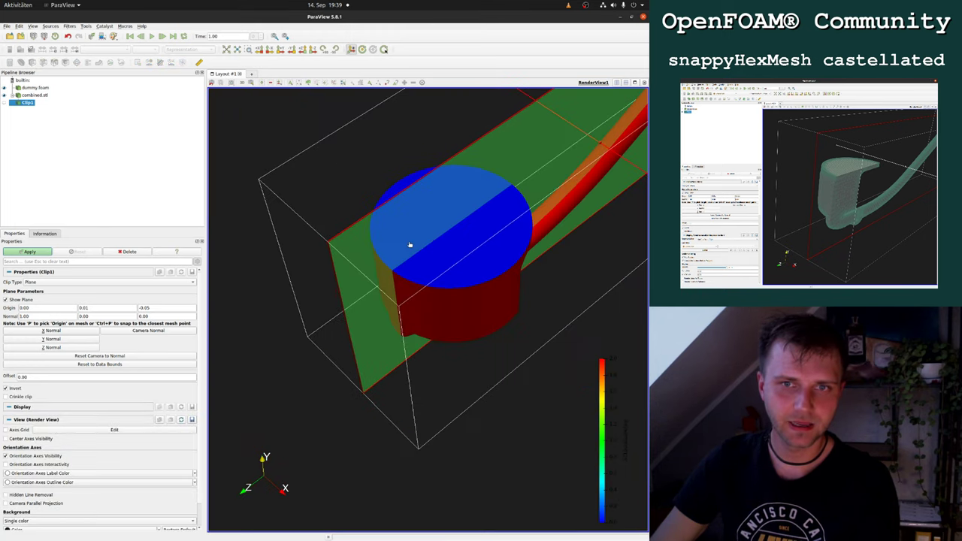
{"action": "left_click", "coordinate": [30, 253]}
{"action": "left_click_drag", "start_coordinate": [320, 380], "coordinate": [427, 421]}
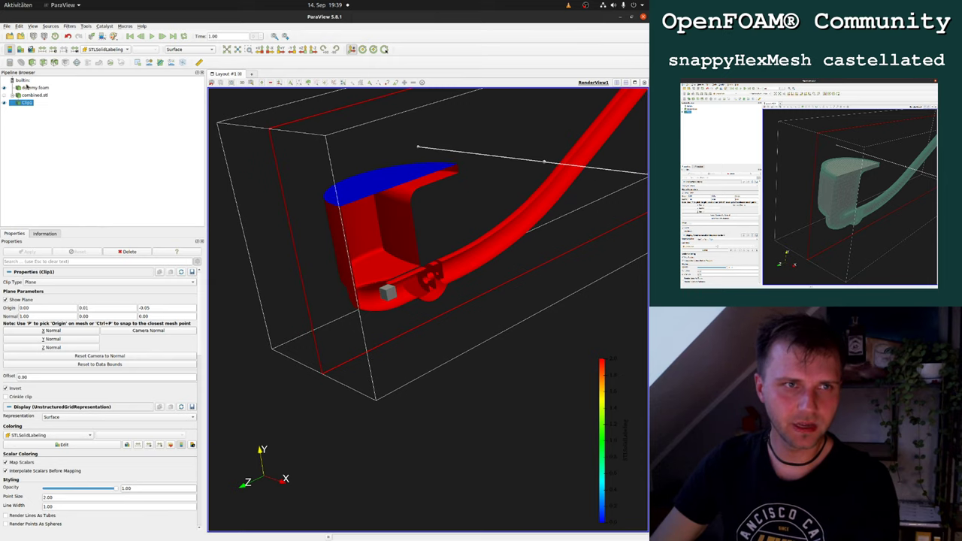
Turn off Skip Zero Time for dummy.foam and go to time 0 to show the background mesh.
{"action": "left_click", "coordinate": [28, 88]}
{"action": "left_click", "coordinate": [18, 300]}
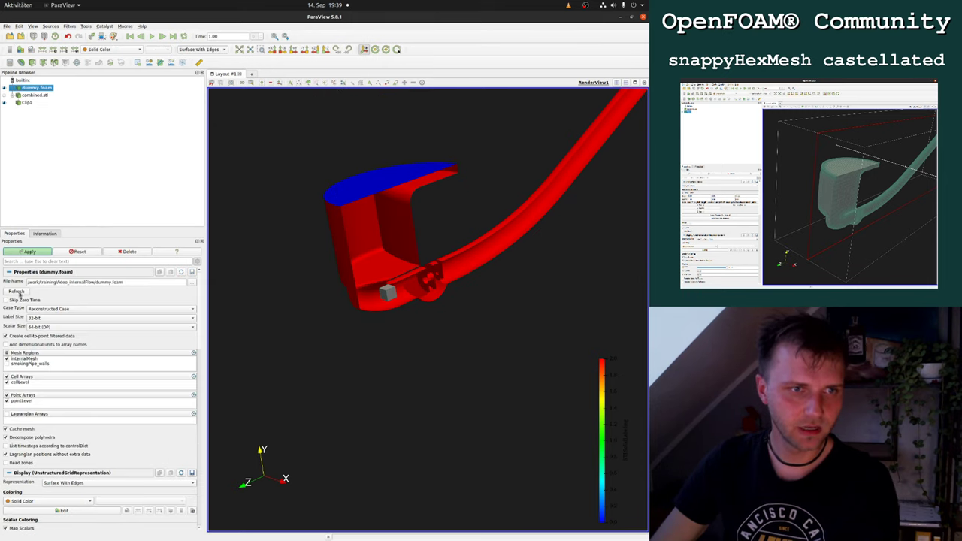
{"action": "left_click", "coordinate": [21, 254]}
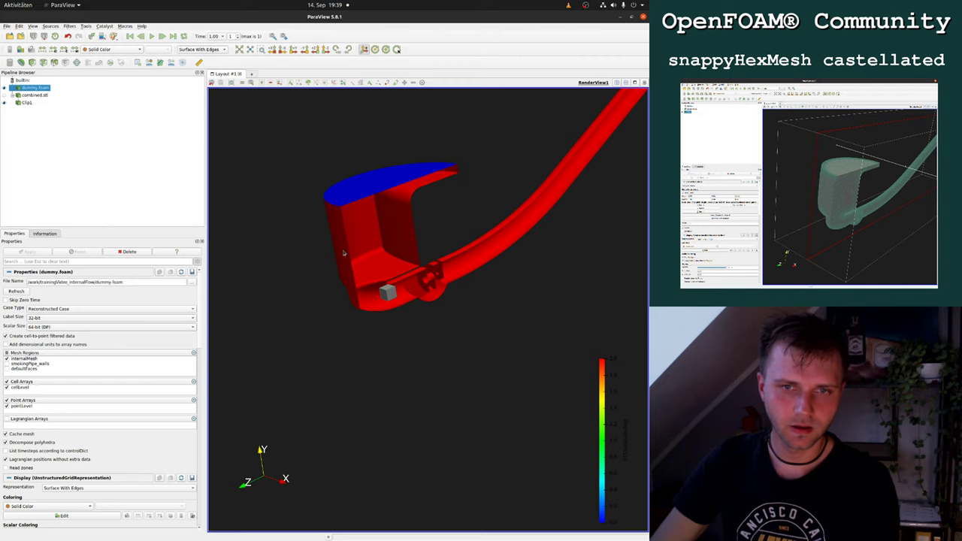
{"action": "left_click_drag", "start_coordinate": [343, 253], "coordinate": [348, 252]}
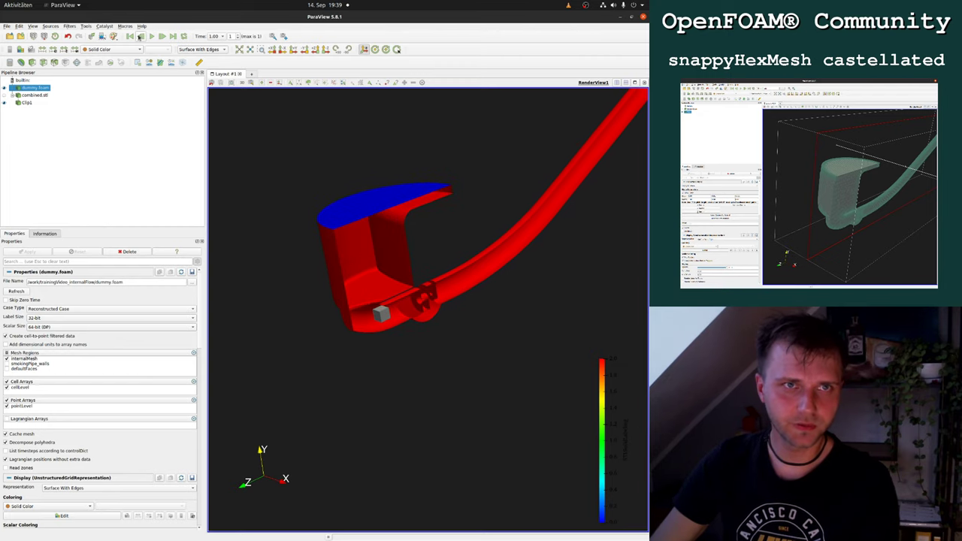
{"action": "left_click", "coordinate": [131, 36]}
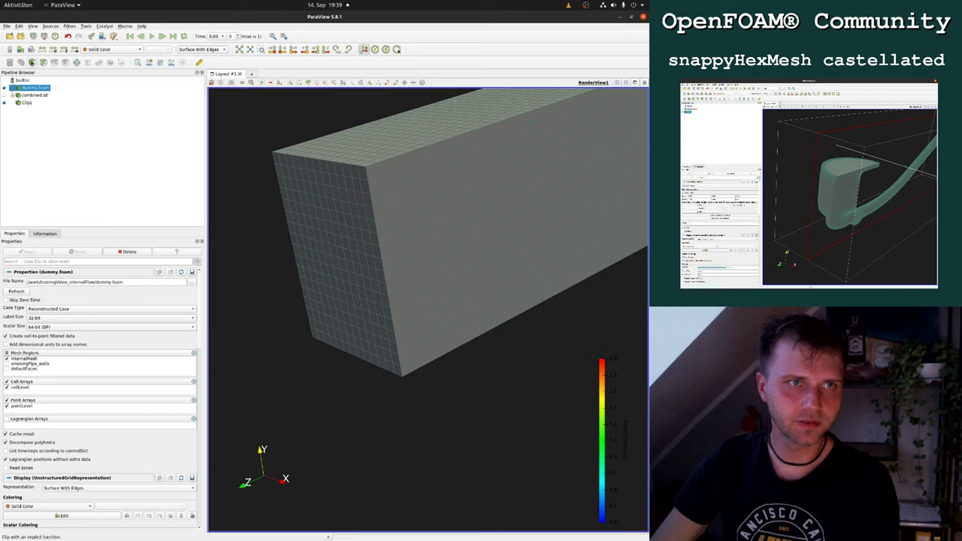
Clip the dummy.foam background mesh with a plane normal to X and display the clip as Surface With Edges.
{"action": "left_click", "coordinate": [31, 63]}
{"action": "left_click", "coordinate": [28, 251]}
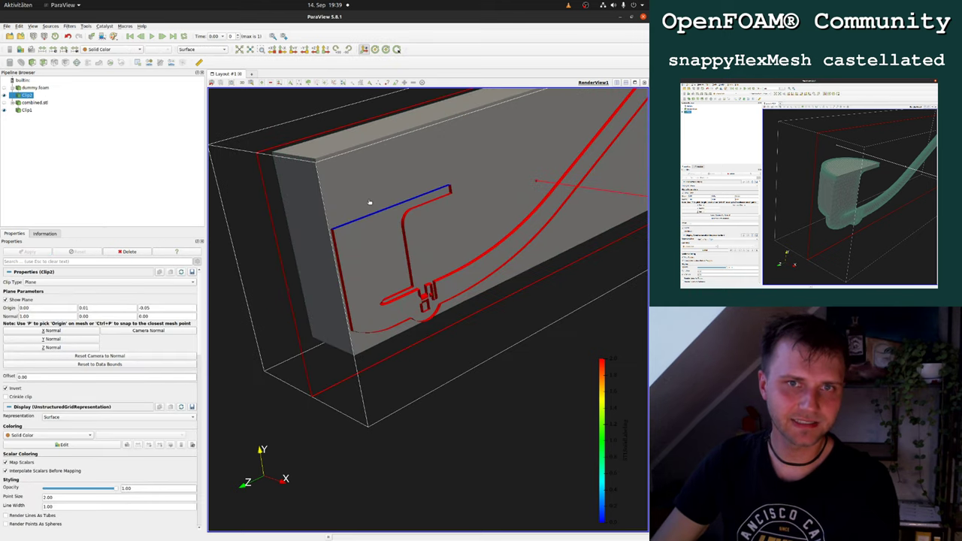
{"action": "left_click", "coordinate": [30, 254]}
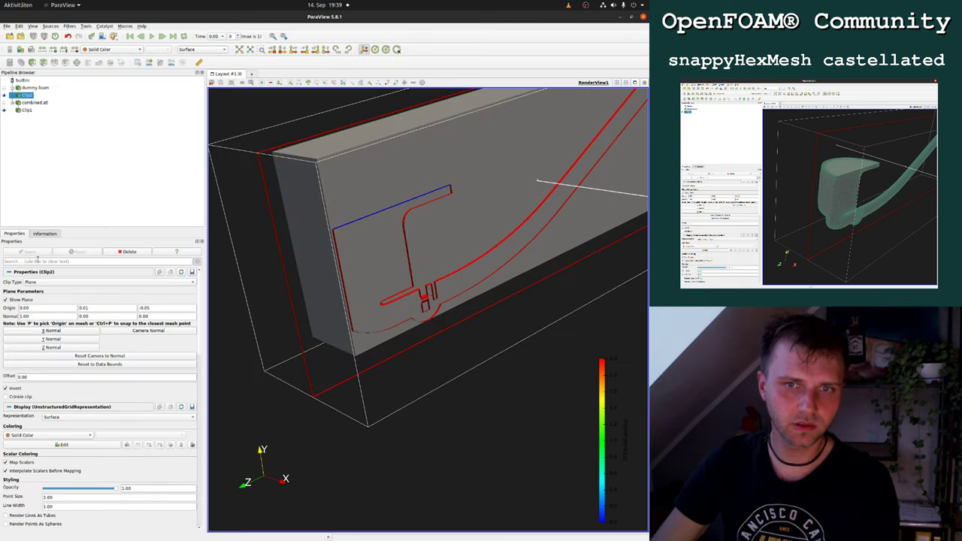
{"action": "left_click", "coordinate": [187, 50]}
{"action": "left_click", "coordinate": [192, 60]}
{"action": "scroll", "coordinate": [393, 421], "scroll_direction": "up", "scroll_amount": 5}
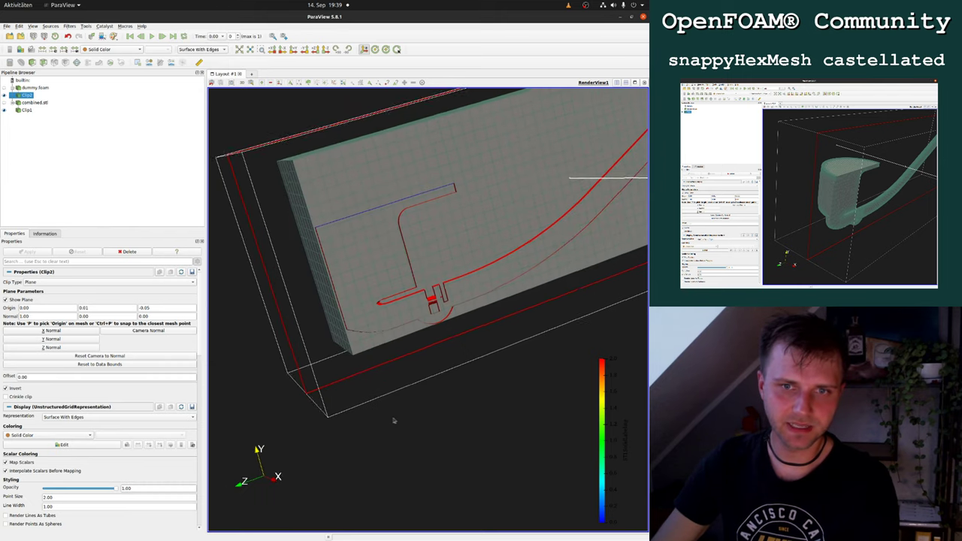
Examine the clipped background mesh cells against the smoking pipe's walls and the small gaps at its lower joint.
{"action": "left_click", "coordinate": [51, 88]}
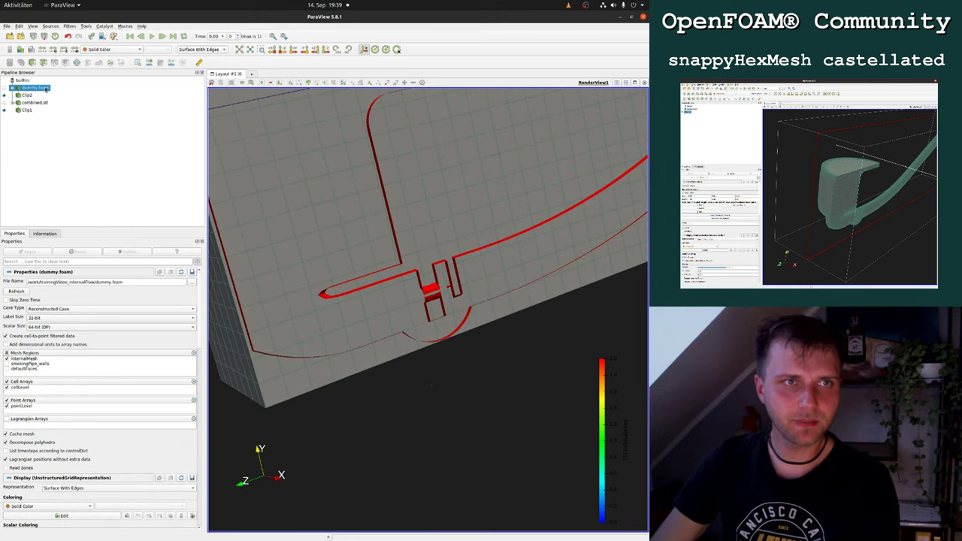
{"action": "left_click_drag", "start_coordinate": [383, 301], "coordinate": [497, 408]}
{"action": "middle_click_drag", "start_coordinate": [497, 408], "coordinate": [504, 441]}
{"action": "scroll", "coordinate": [505, 442], "scroll_direction": "up", "scroll_amount": 1}
{"action": "scroll", "coordinate": [509, 442], "scroll_direction": "down", "scroll_amount": 3}
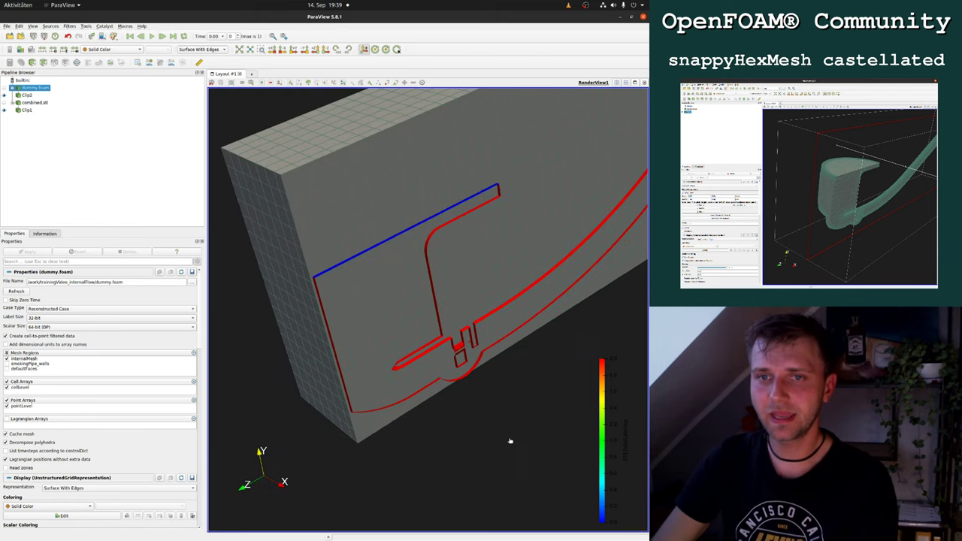
{"action": "left_click_drag", "start_coordinate": [510, 430], "coordinate": [502, 434]}
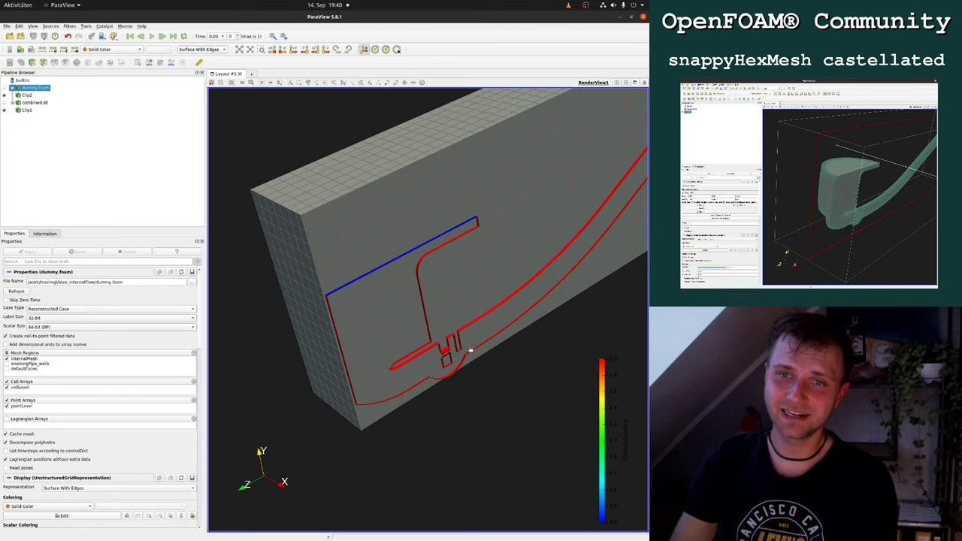
{"action": "mouse_move", "coordinate": [464, 347]}
{"action": "middle_mouse_down"}
{"action": "mouse_move", "coordinate": [457, 359]}
{"action": "mouse_move", "coordinate": [474, 331]}
{"action": "middle_mouse_up"}
{"action": "scroll", "coordinate": [424, 318], "scroll_direction": "up", "scroll_amount": 3}
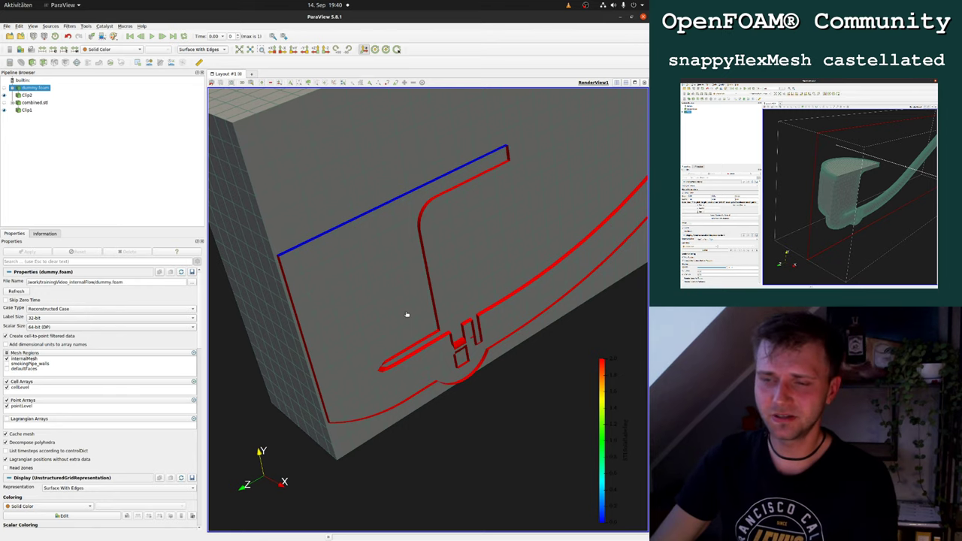
{"action": "left_click_drag", "start_coordinate": [406, 316], "coordinate": [307, 131]}
{"action": "left_click_drag", "start_coordinate": [371, 367], "coordinate": [356, 351]}
{"action": "left_click_drag", "start_coordinate": [373, 268], "coordinate": [403, 300]}
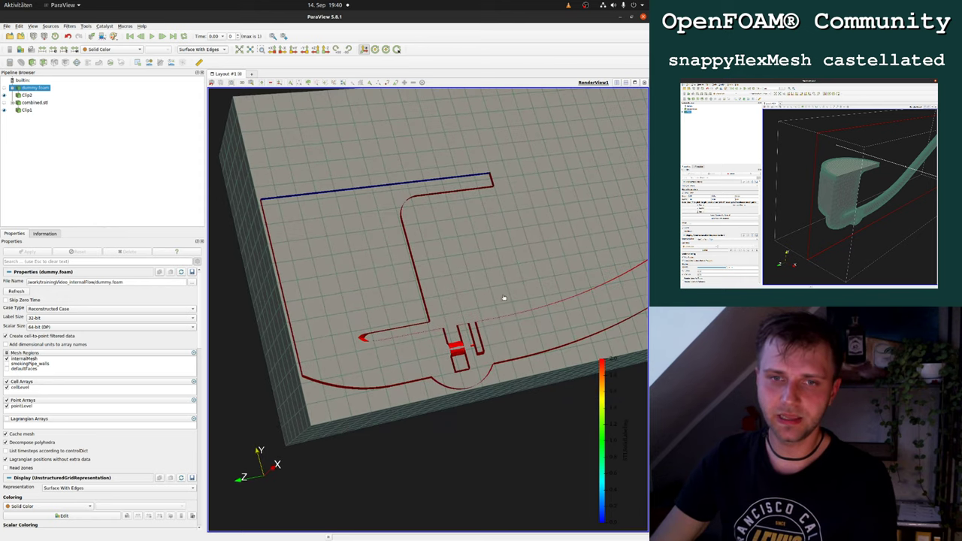
{"action": "left_click_drag", "start_coordinate": [503, 298], "coordinate": [455, 250]}
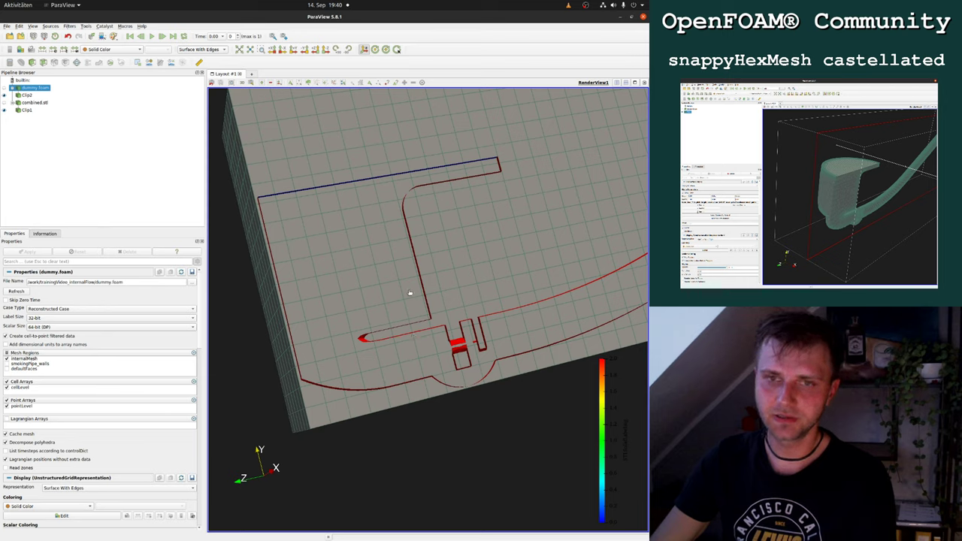
{"action": "left_click_drag", "start_coordinate": [434, 316], "coordinate": [405, 321]}
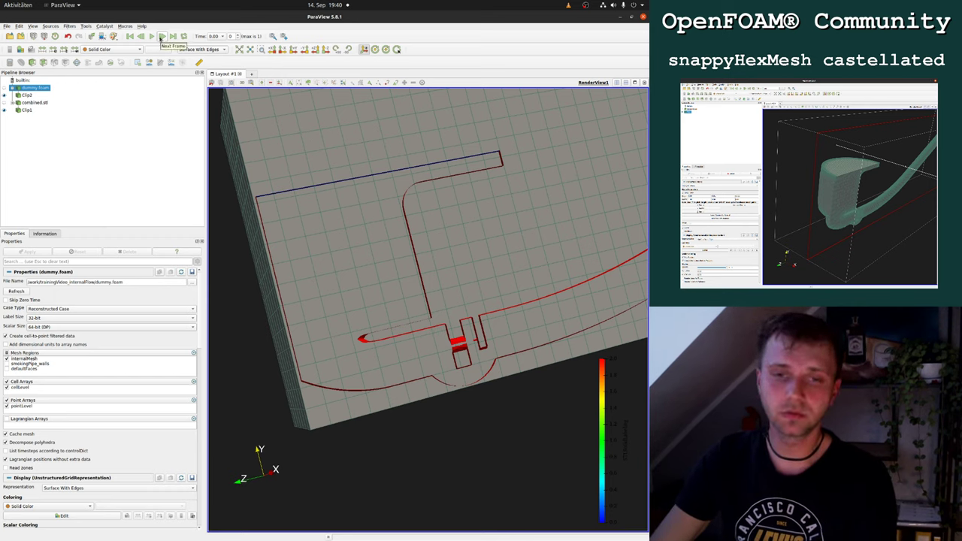
Switch back to the terminal window.
{"action": "key", "text": "super"}
{"action": "left_click", "coordinate": [180, 112]}
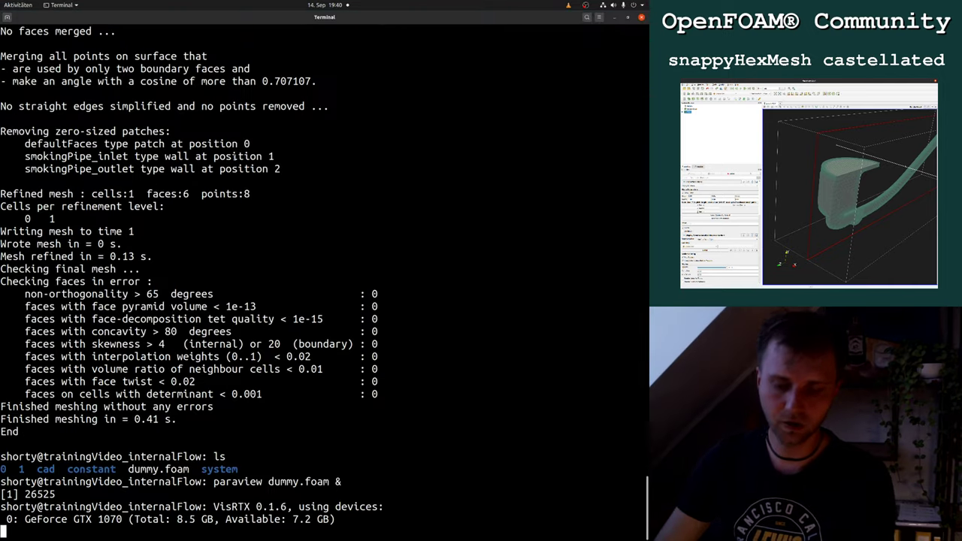
Open system/snappyHexMeshDict in vim and go to the smokingPipe level entry under refinementSurfaces.
{"action": "key", "text": "Return"}
{"action": "type", "text": "vim system/snappyHexMeshDict"}
{"action": "key", "text": "Return"}
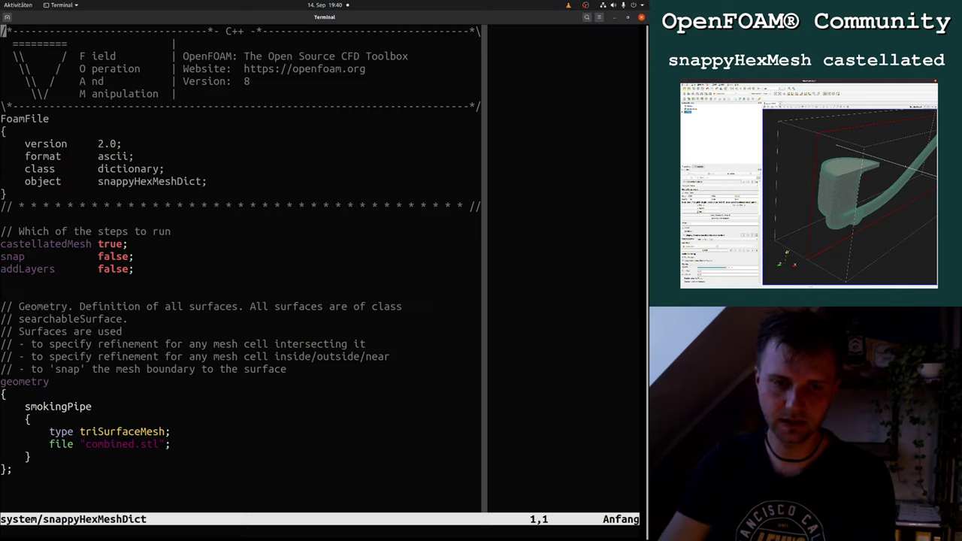
{"action": "key", "text": "Page_Down"}
{"action": "key", "text": "Page_Down"}
{"action": "key", "text": "Page_Down"}
{"action": "key", "text": "Page_Up"}
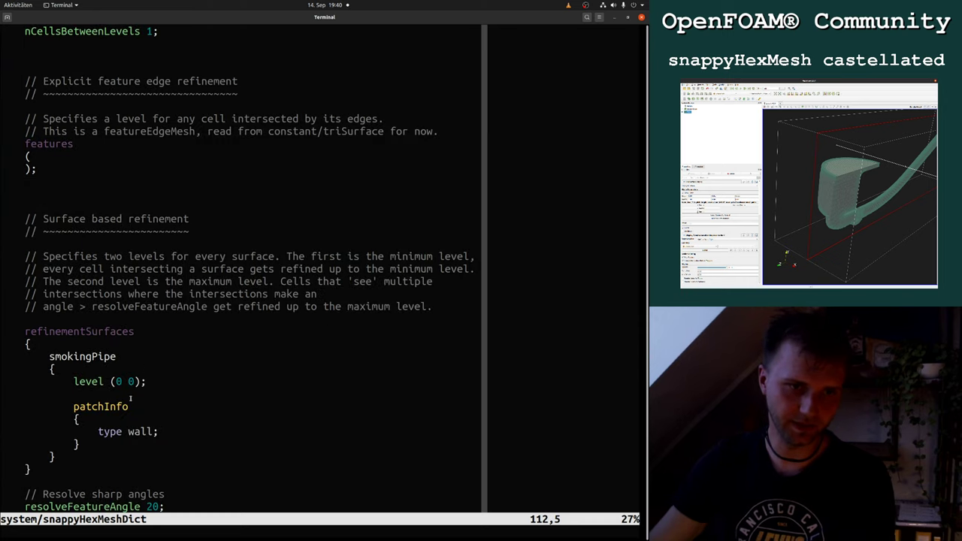
{"action": "double_click", "coordinate": [100, 381]}
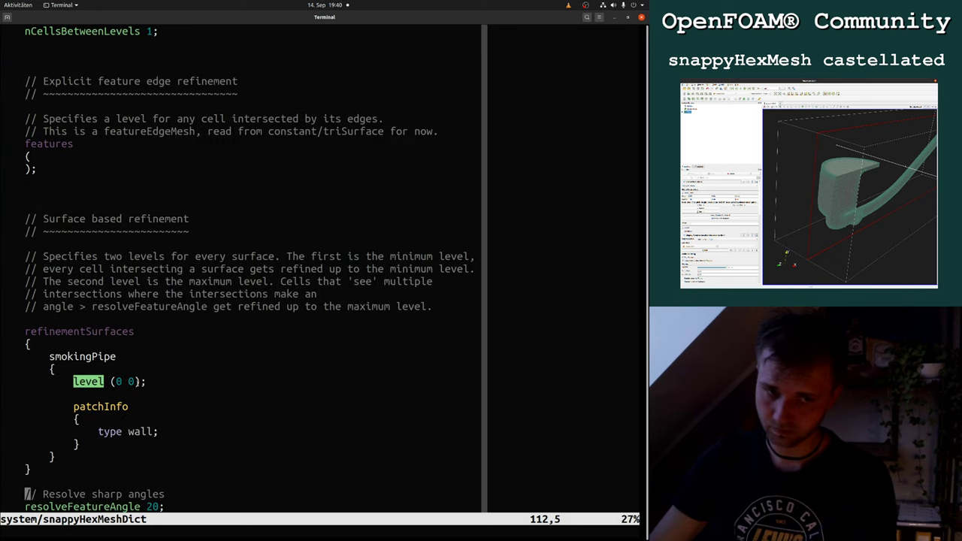
{"action": "left_click_drag", "start_coordinate": [142, 381], "coordinate": [110, 381]}
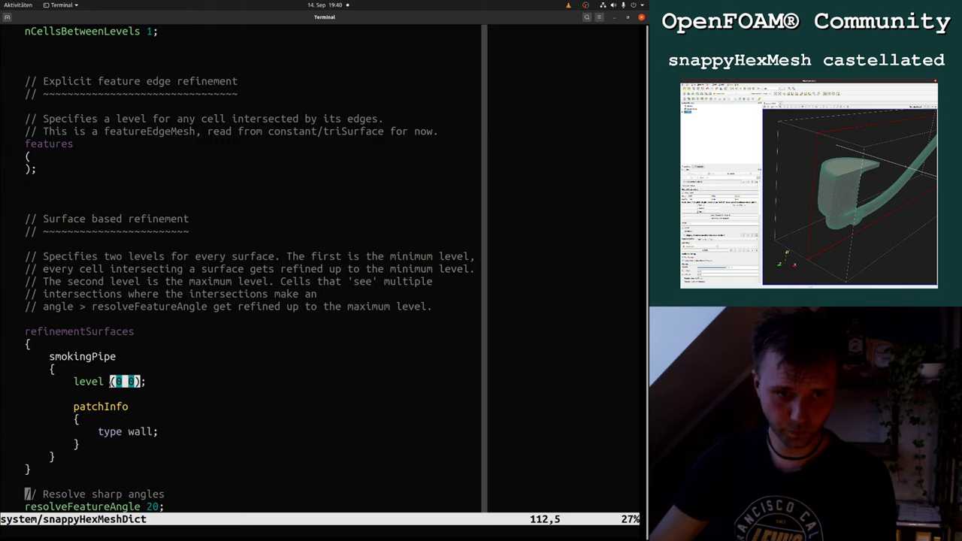
Switch to ParaView, go to time 1 and examine the remaining mesh cell's position inside the clipped smoking pipe.
{"action": "key", "text": "super"}
{"action": "left_click", "coordinate": [267, 366]}
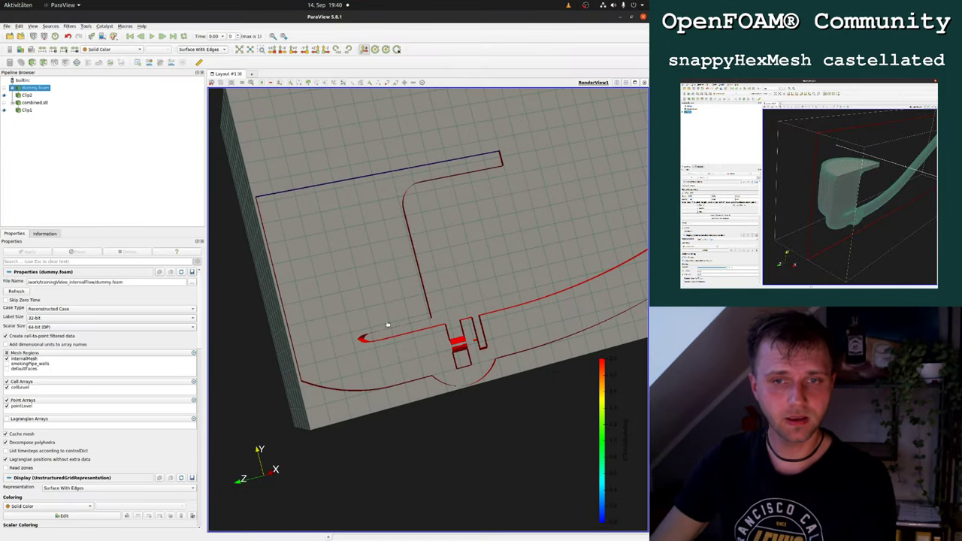
{"action": "left_click", "coordinate": [162, 36]}
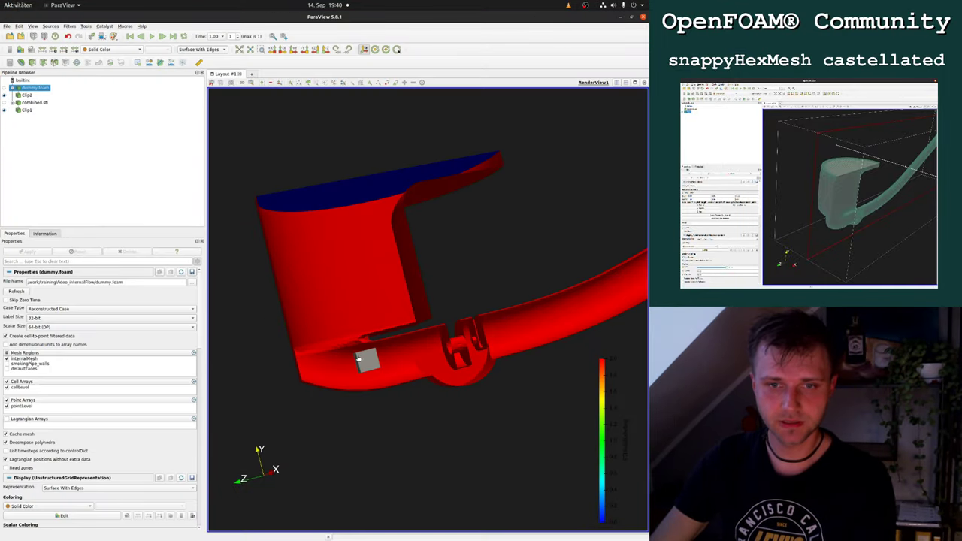
{"action": "left_click_drag", "start_coordinate": [367, 369], "coordinate": [396, 393]}
{"action": "scroll", "coordinate": [376, 382], "scroll_direction": "up", "scroll_amount": 4}
{"action": "left_click_drag", "start_coordinate": [336, 362], "coordinate": [272, 337]}
{"action": "left_click_drag", "start_coordinate": [502, 226], "coordinate": [410, 323]}
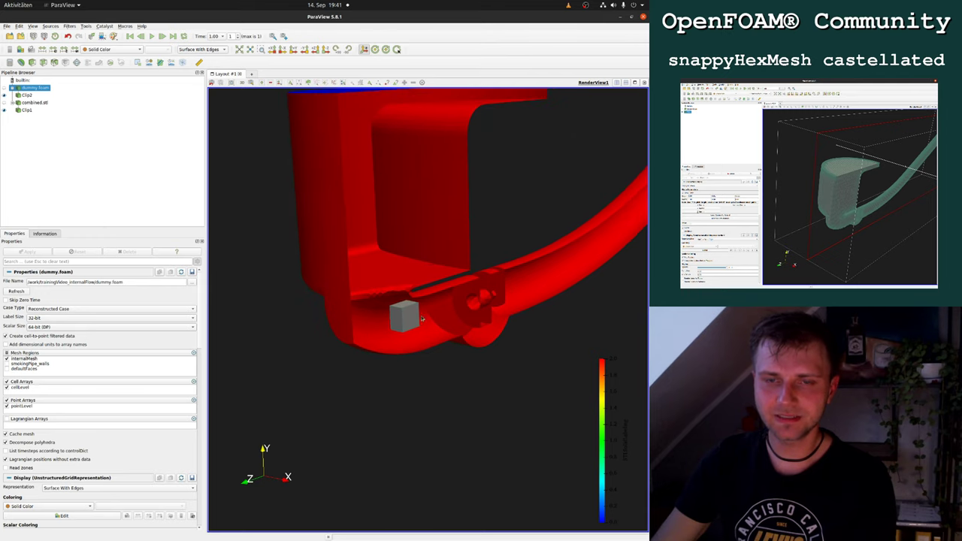
Switch back to the terminal, set the smokingPipe refinement level to (1 1) in snappyHexMeshDict and save the file.
{"action": "key", "text": "super"}
{"action": "left_click", "coordinate": [288, 246]}
{"action": "left_click", "coordinate": [288, 246]}
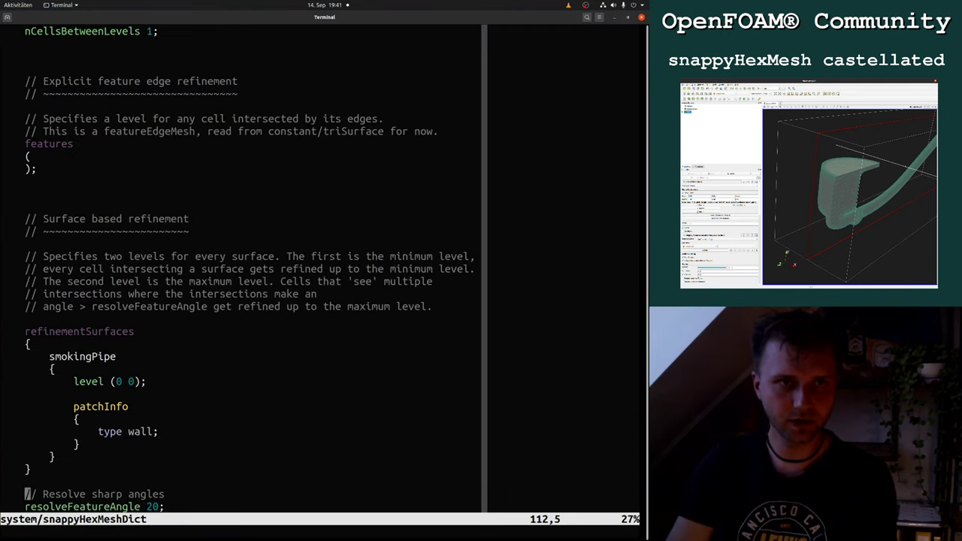
{"action": "key", "text": "Down"}
{"action": "key", "text": "Up"}
{"action": "key", "text": "Up"}
{"action": "key", "text": "Up"}
{"action": "key", "text": "Up"}
{"action": "key", "text": "Up"}
{"action": "key", "text": "Up"}
{"action": "key", "text": "Up"}
{"action": "key", "text": "b"}
{"action": "key", "text": "b"}
{"action": "key", "text": "b"}
{"action": "key", "text": "b"}
{"action": "key", "text": "b"}
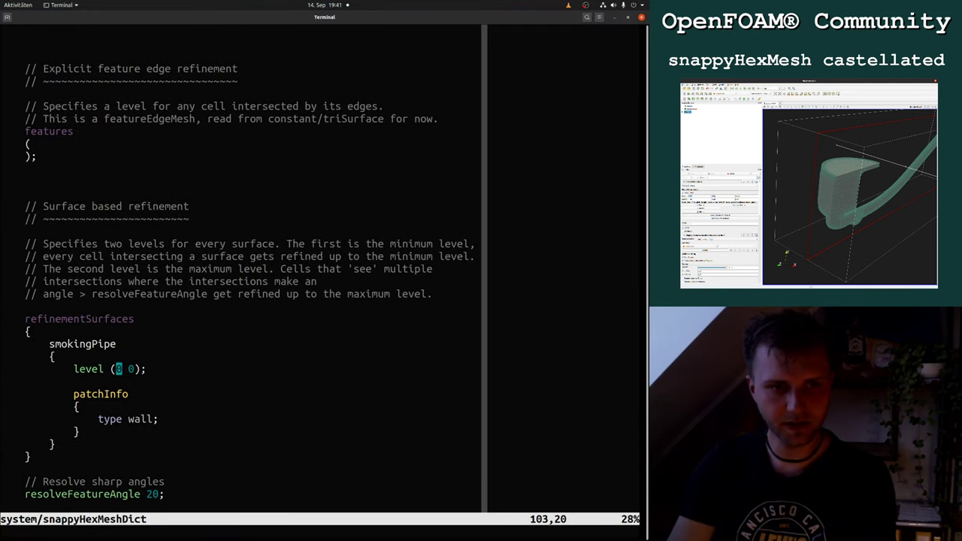
{"action": "type", "text": "r1"}
{"action": "key", "text": "l"}
{"action": "key", "text": "l"}
{"action": "type", "text": ":w"}
{"action": "key", "text": "Return"}
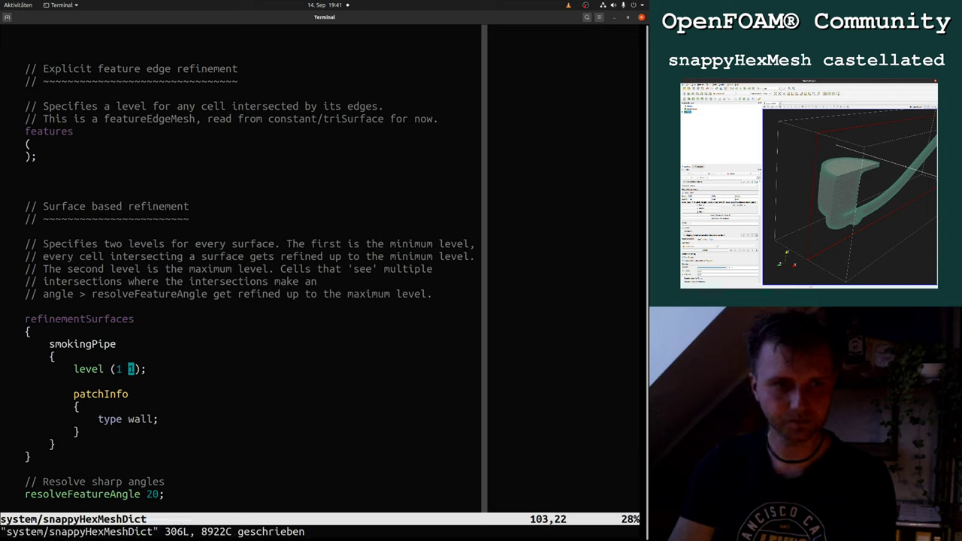
{"action": "key", "text": "h"}
{"action": "key", "text": "h"}
{"action": "key", "text": "l"}
{"action": "key", "text": "l"}
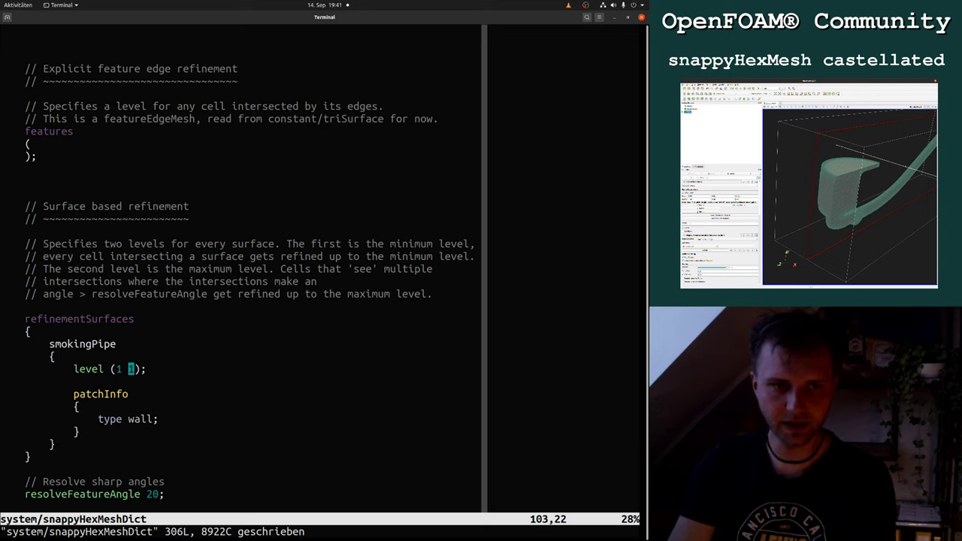
Run snappyHexMesh as a shell command from within vim.
{"action": "type", "text": ":!"}
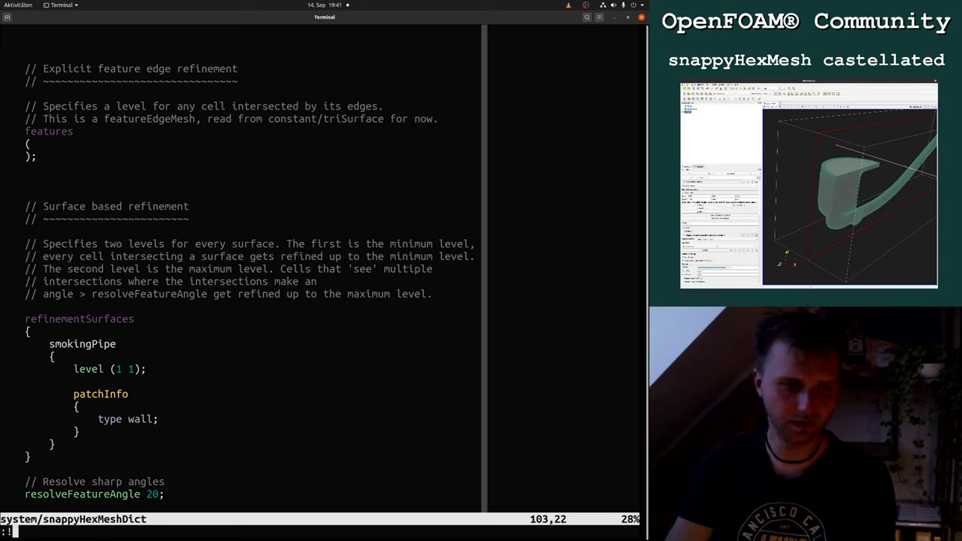
{"action": "type", "text": "sn"}
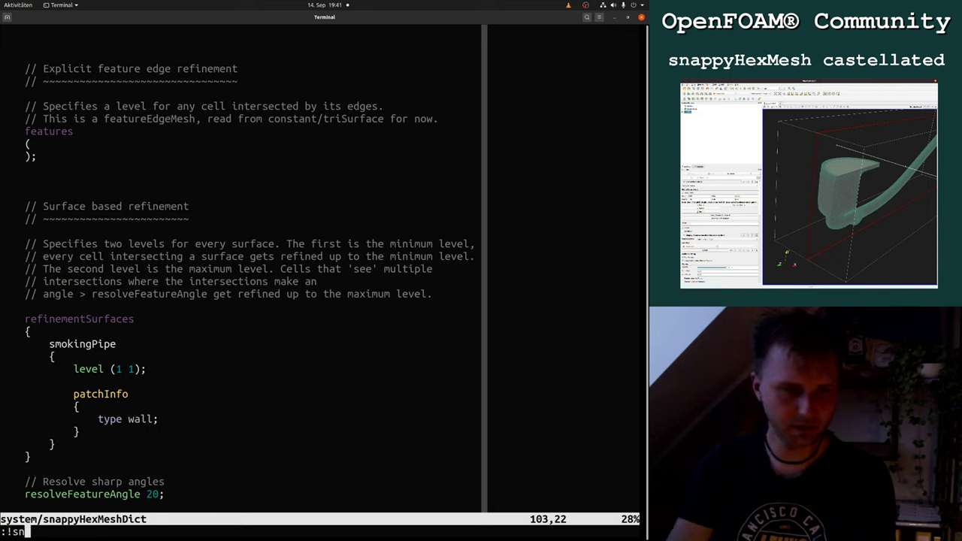
{"action": "type", "text": "appyHexMesh"}
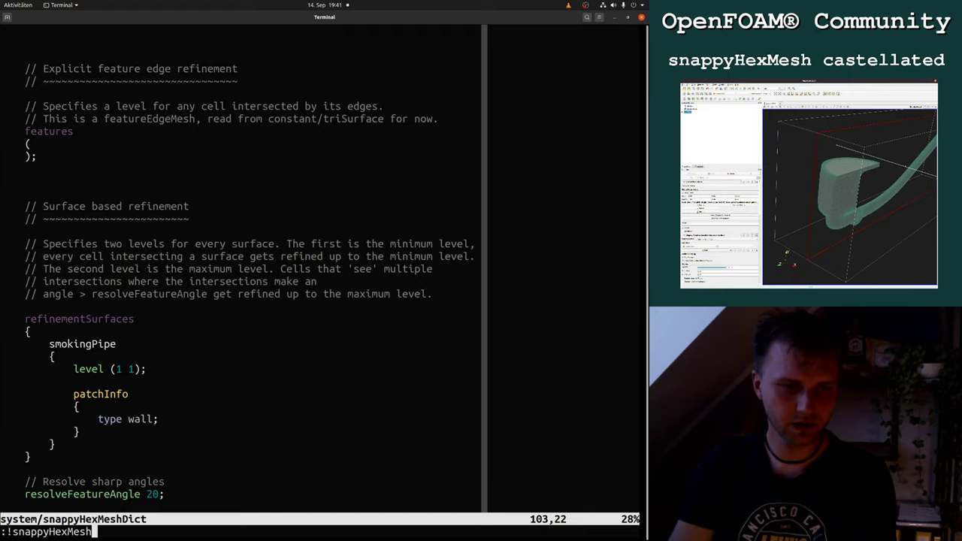
{"action": "key", "text": "Return"}
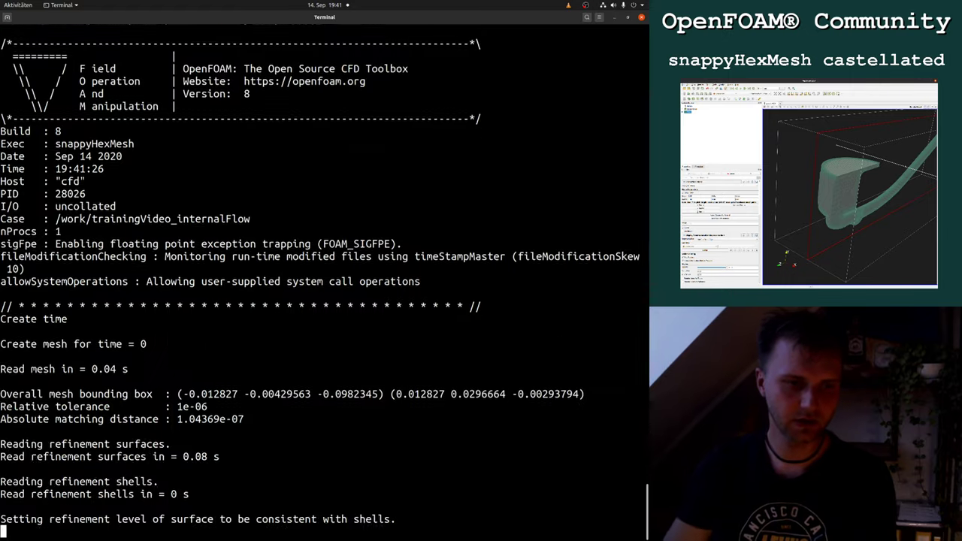
Switch to ParaView and refresh the dummy.foam case to load the new mesh.
{"action": "key", "text": "super"}
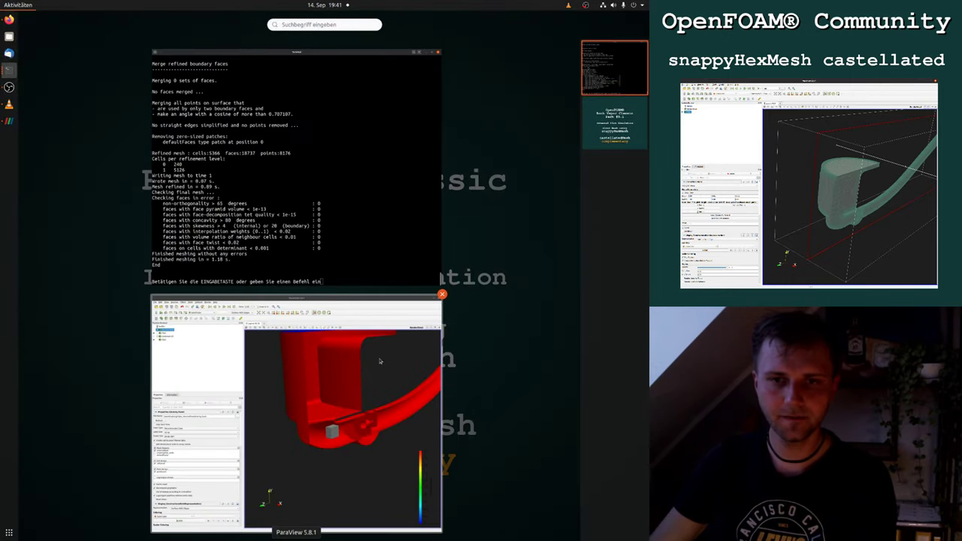
{"action": "left_click", "coordinate": [381, 362]}
{"action": "left_click", "coordinate": [16, 291]}
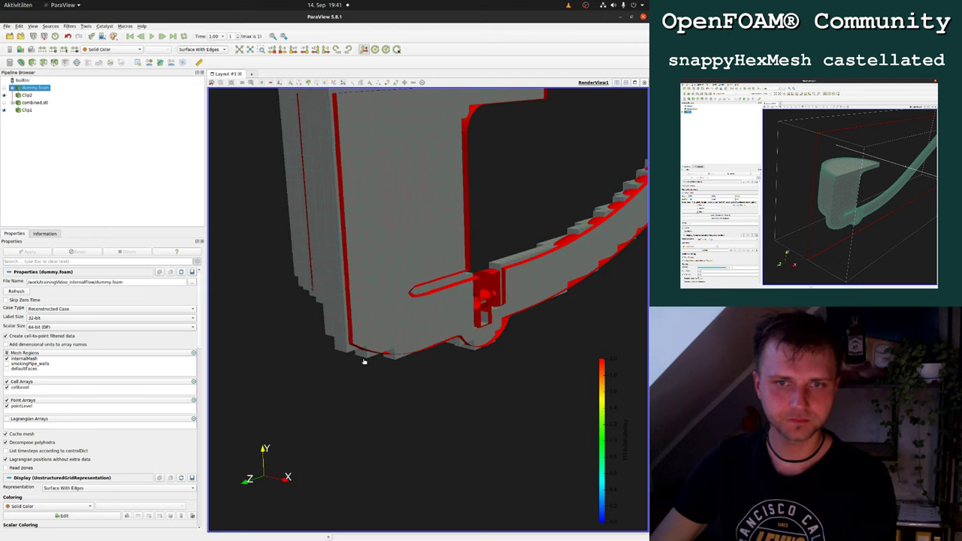
Compare the clipped castellated mesh at time 1 with the background mesh at time 0.
{"action": "left_click_drag", "start_coordinate": [365, 360], "coordinate": [466, 266]}
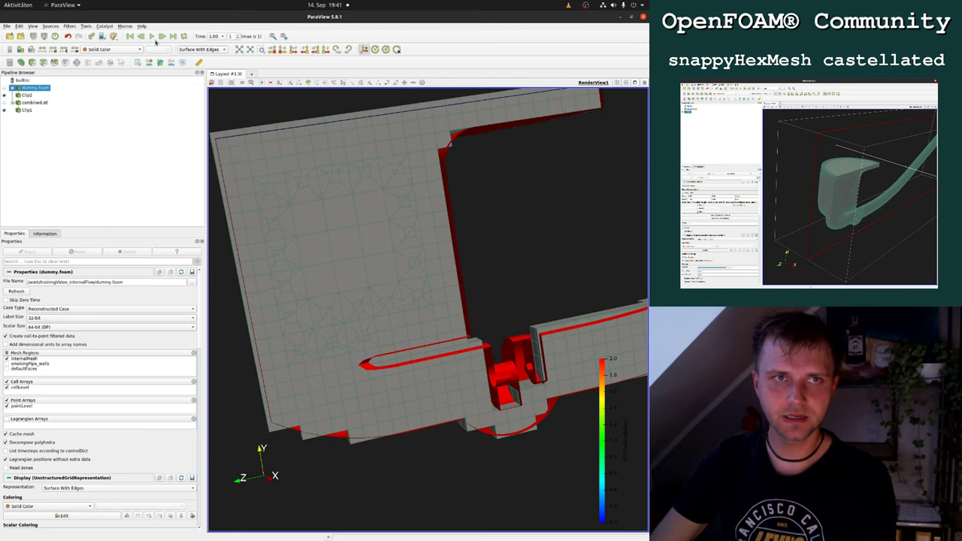
{"action": "left_click", "coordinate": [140, 36]}
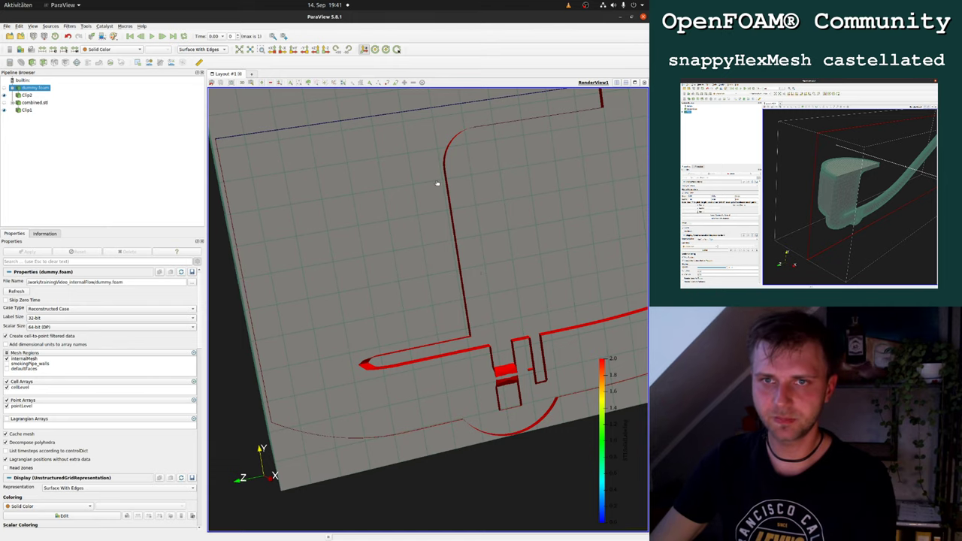
{"action": "left_click_drag", "start_coordinate": [441, 183], "coordinate": [456, 196]}
{"action": "left_click", "coordinate": [162, 36]}
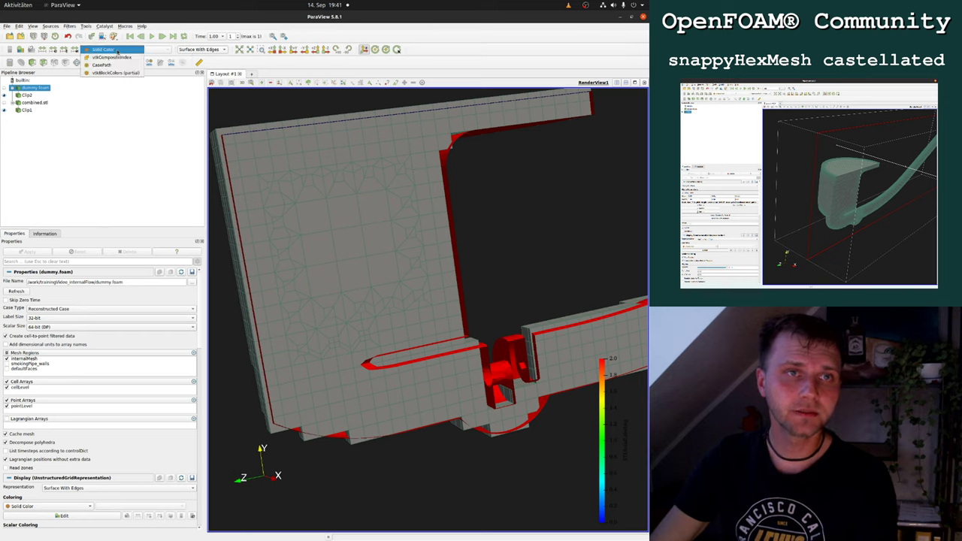
Refresh dummy.foam again and colour Clip2 by cellLevel.
{"action": "left_click", "coordinate": [28, 293]}
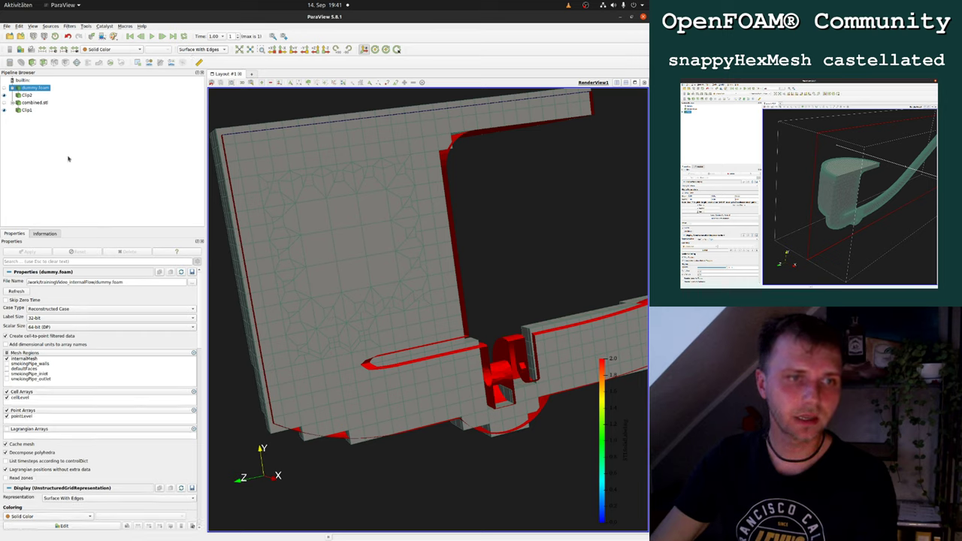
{"action": "left_click", "coordinate": [97, 50]}
{"action": "left_click", "coordinate": [34, 160]}
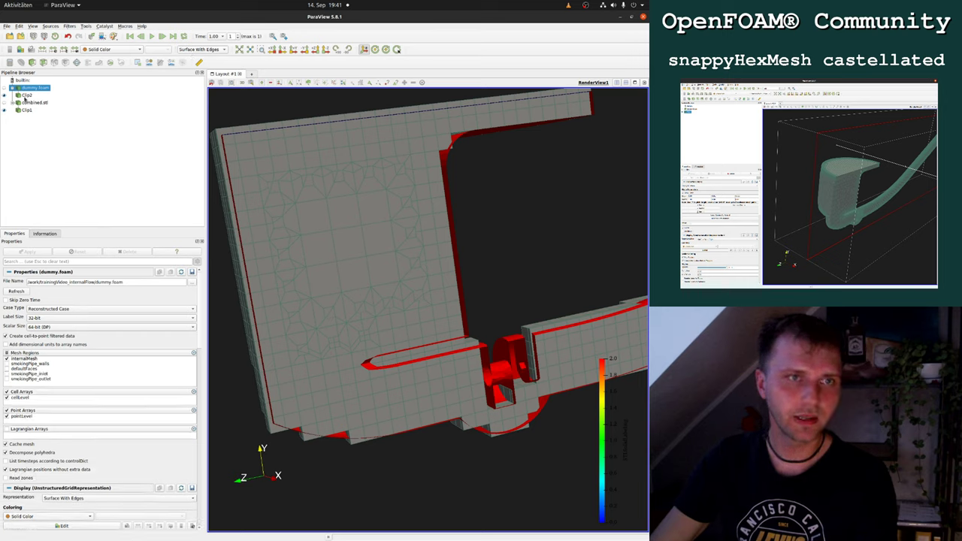
{"action": "left_click", "coordinate": [27, 94]}
{"action": "left_click", "coordinate": [113, 50]}
{"action": "left_click", "coordinate": [122, 72]}
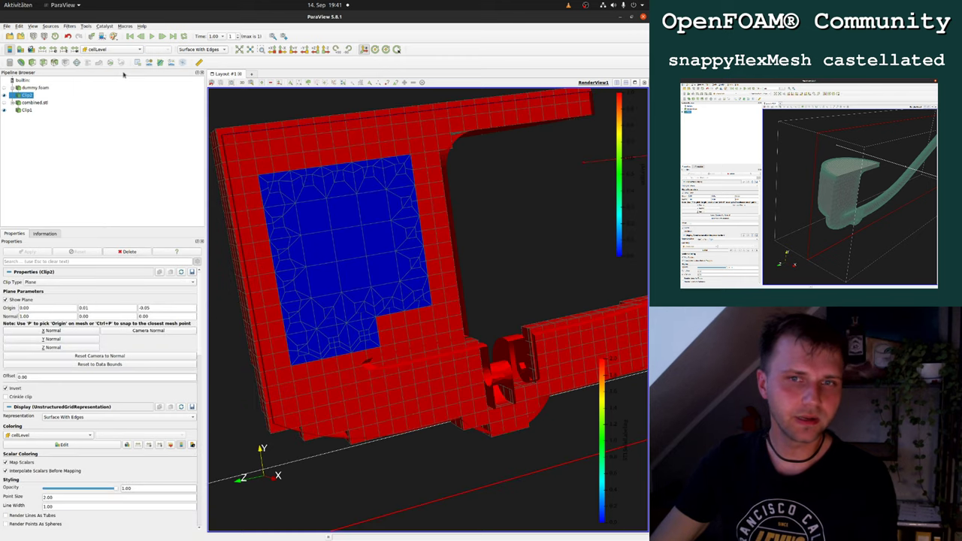
Hide the colour legend of Clip1 and select Clip2 again.
{"action": "scroll", "coordinate": [436, 314], "scroll_direction": "down", "scroll_amount": 3}
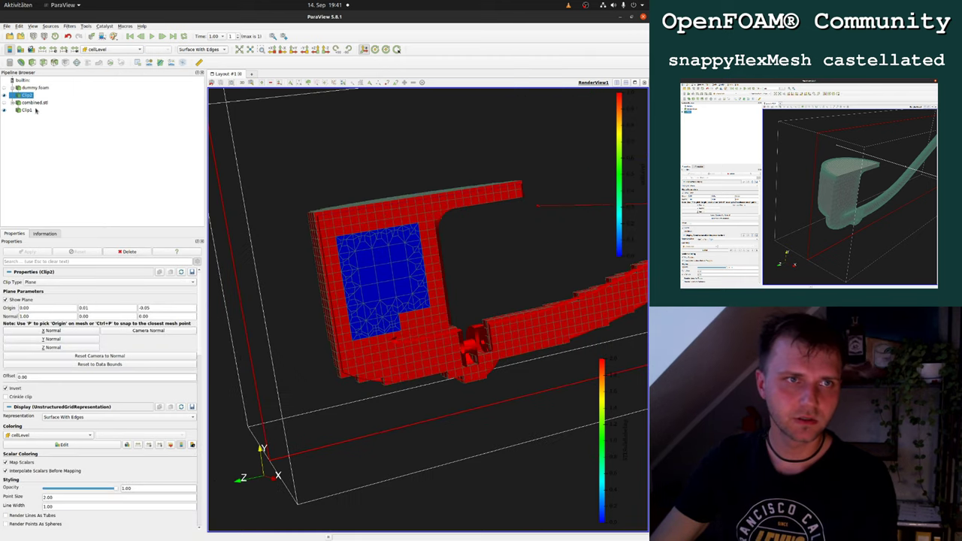
{"action": "left_click", "coordinate": [26, 111]}
{"action": "left_click", "coordinate": [10, 50]}
{"action": "left_click", "coordinate": [27, 96]}
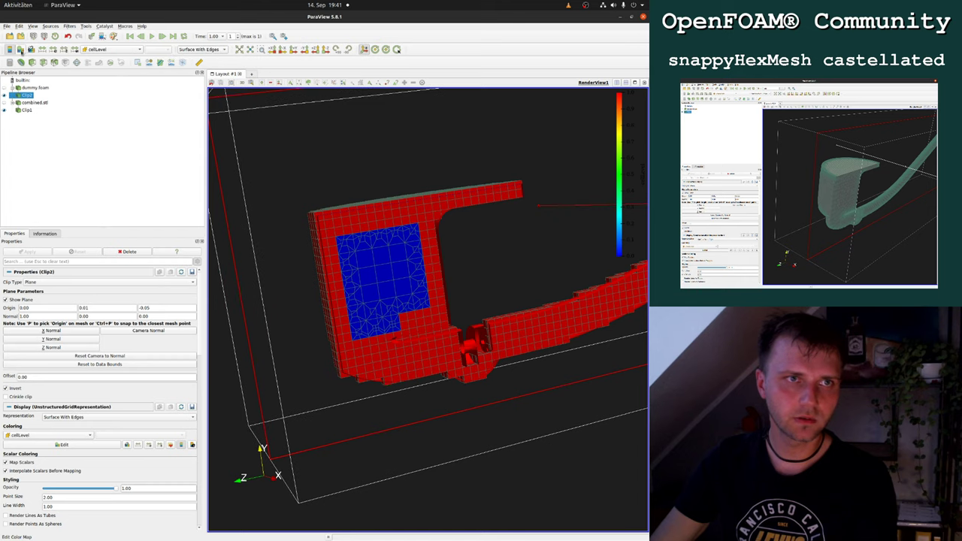
Set the cellLevel legend's title and annotation font colours to Foreground and place the legend horizontally along the view's lower edge.
{"action": "left_click", "coordinate": [20, 48]}
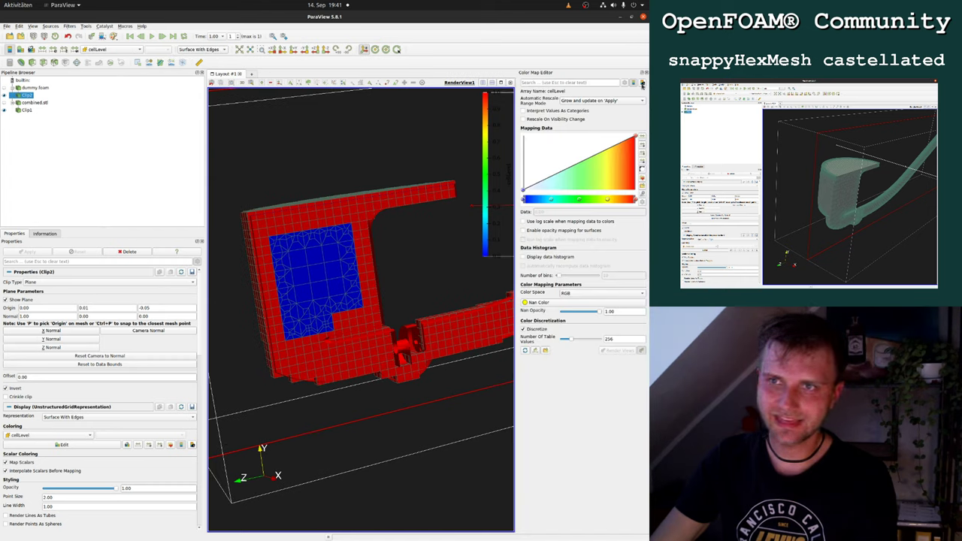
{"action": "left_click", "coordinate": [642, 85]}
{"action": "left_click", "coordinate": [353, 276]}
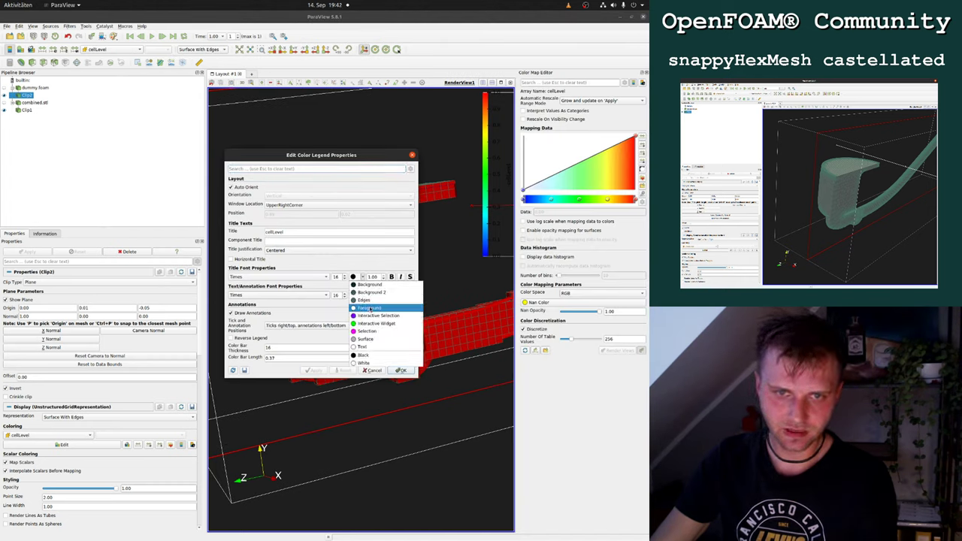
{"action": "left_click", "coordinate": [370, 308]}
{"action": "left_click", "coordinate": [362, 296]}
{"action": "left_click", "coordinate": [366, 326]}
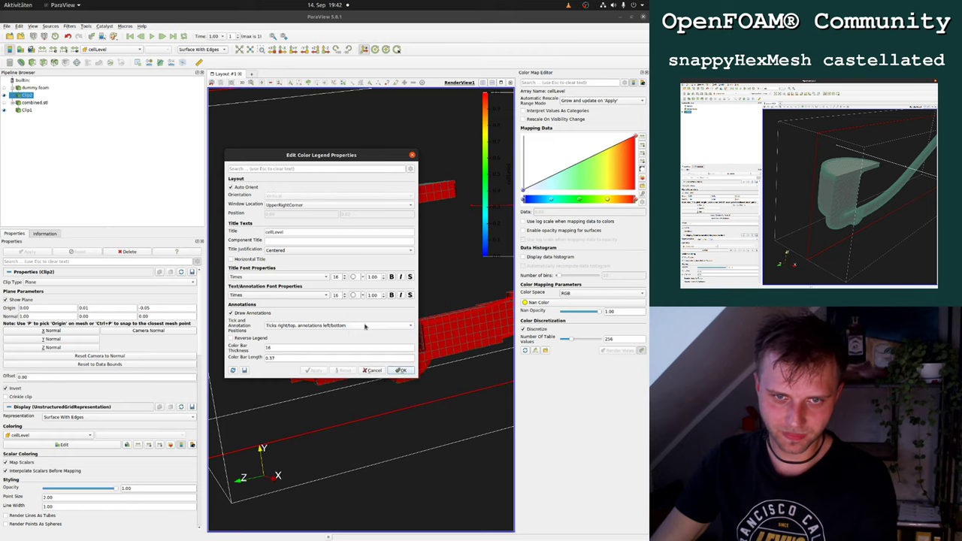
{"action": "left_click", "coordinate": [401, 371]}
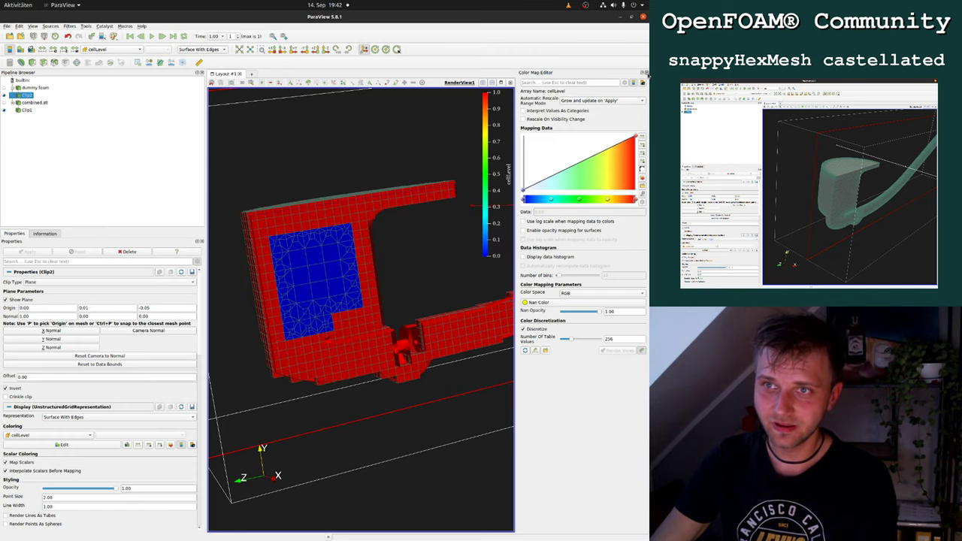
{"action": "left_click", "coordinate": [645, 73]}
{"action": "left_click_drag", "start_coordinate": [495, 243], "coordinate": [459, 496]}
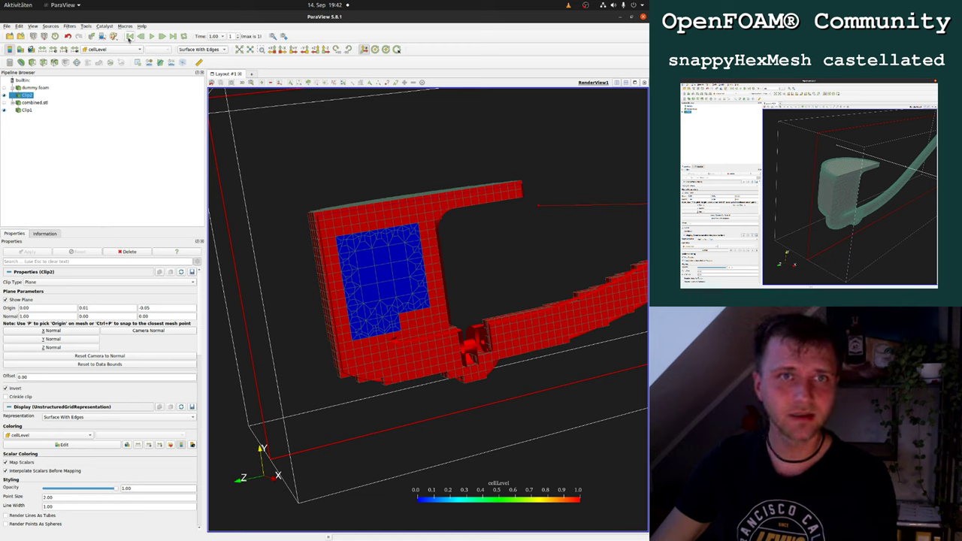
Compare the background mesh at time 0 with the cellLevel-coloured mesh at time 1, looking closely at the transition between refinement levels.
{"action": "left_click", "coordinate": [129, 36]}
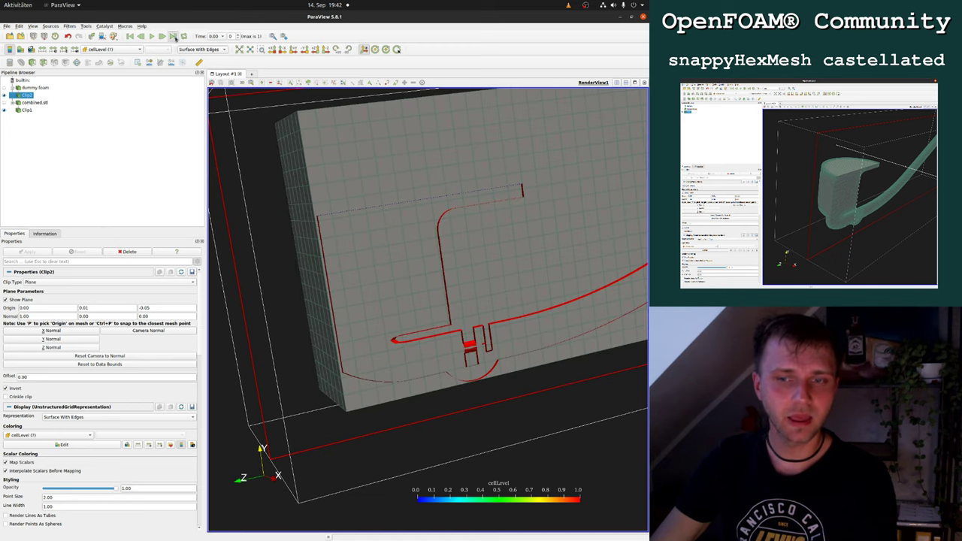
{"action": "left_click", "coordinate": [172, 36]}
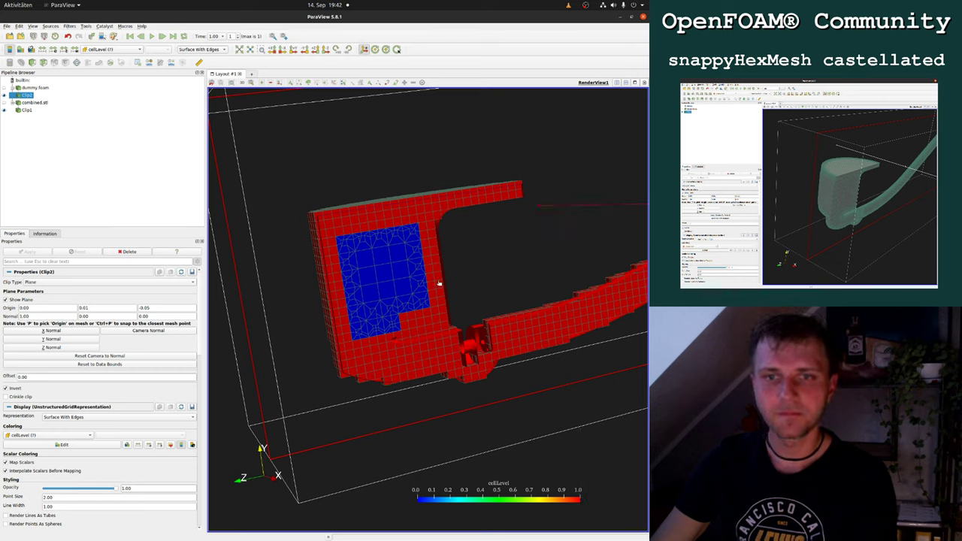
{"action": "scroll", "coordinate": [428, 259], "scroll_direction": "up", "scroll_amount": 5}
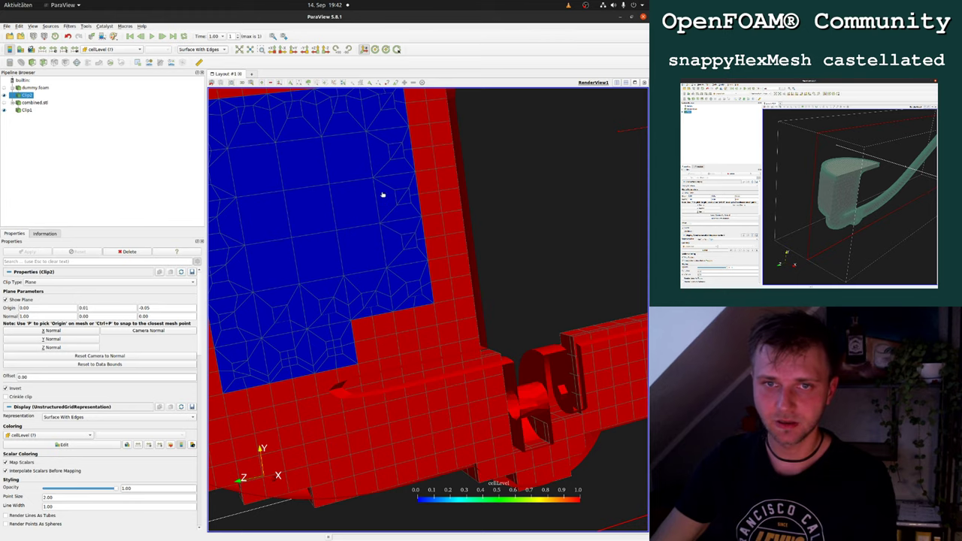
{"action": "scroll", "coordinate": [470, 224], "scroll_direction": "down", "scroll_amount": 4}
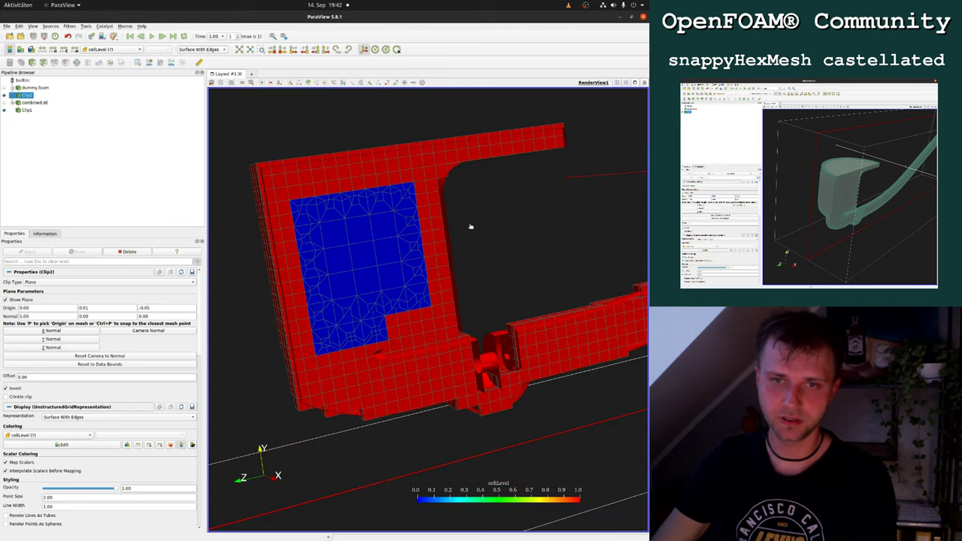
Switch to the terminal and set smokingPipe's refinement level to (2 2) in snappyHexMeshDict.
{"action": "key", "text": "super"}
{"action": "left_click", "coordinate": [263, 212]}
{"action": "key", "text": "Return"}
{"action": "key", "text": "Down"}
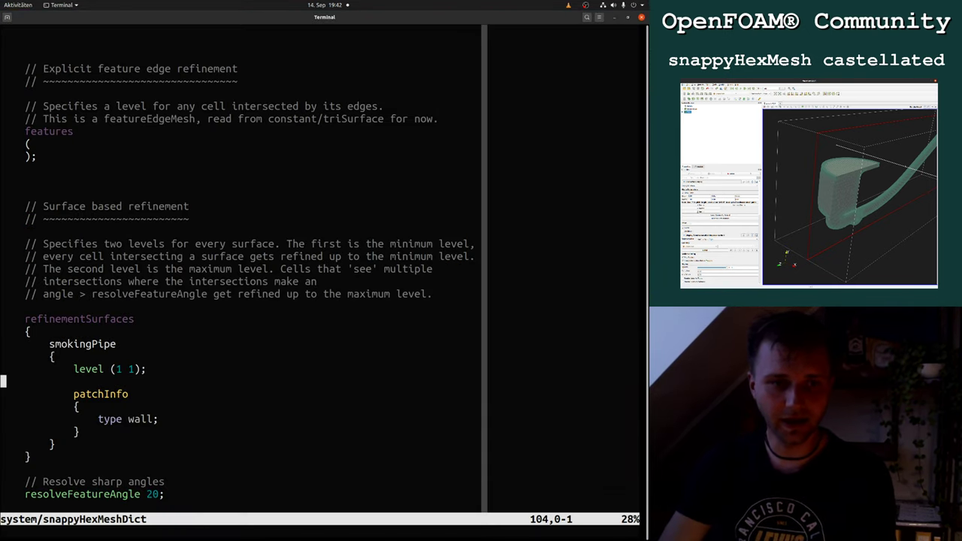
{"action": "key", "text": "Up"}
{"action": "key", "text": "r"}
{"action": "key", "text": "2"}
{"action": "key", "text": "h"}
{"action": "key", "text": "h"}
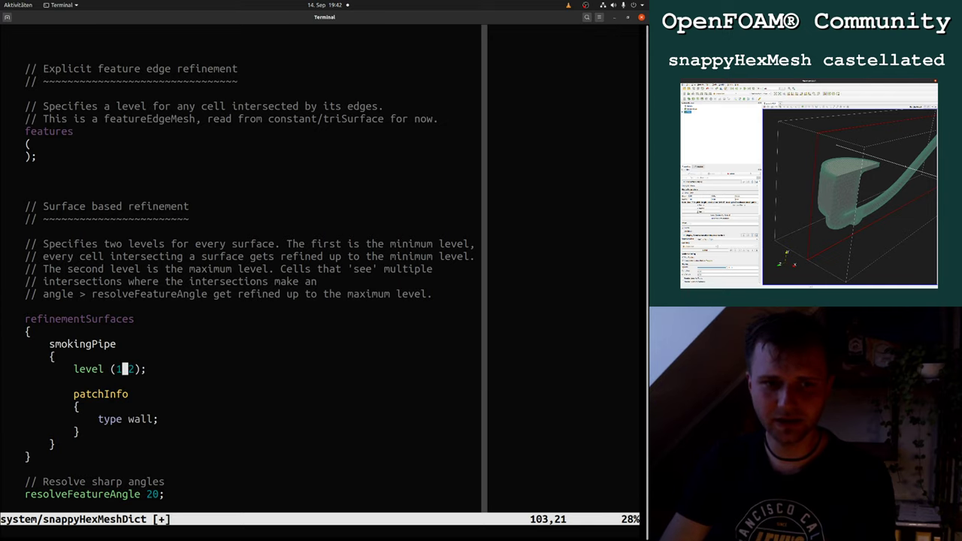
{"action": "type", "text": "r2"}
Save snappyHexMeshDict and rerun snappyHexMesh by repeating the previous shell command from within the editor.
{"action": "type", "text": ":_w"}
{"action": "key", "text": "Return"}
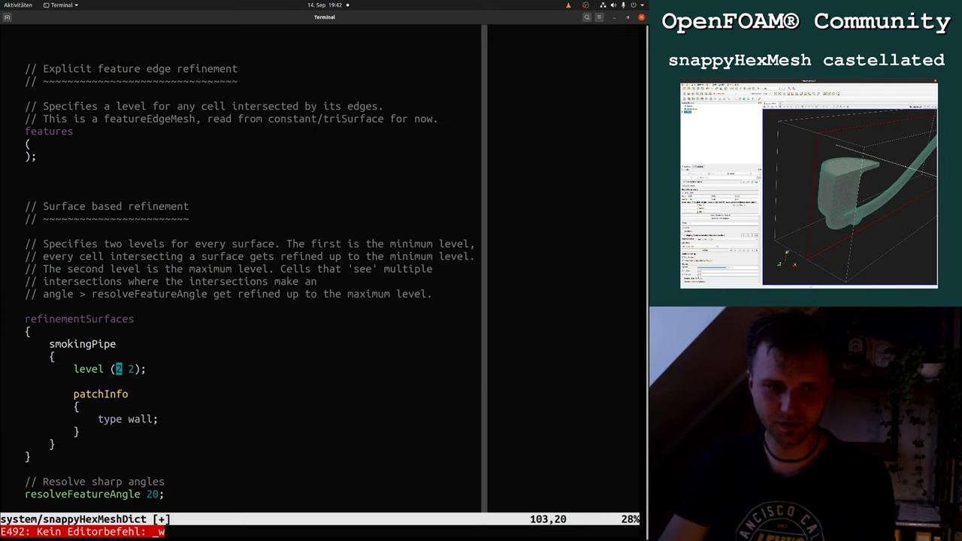
{"action": "type", "text": ":w"}
{"action": "key", "text": "Return"}
{"action": "type", "text": ":!"}
{"action": "key", "text": "Up"}
{"action": "key", "text": "Return"}
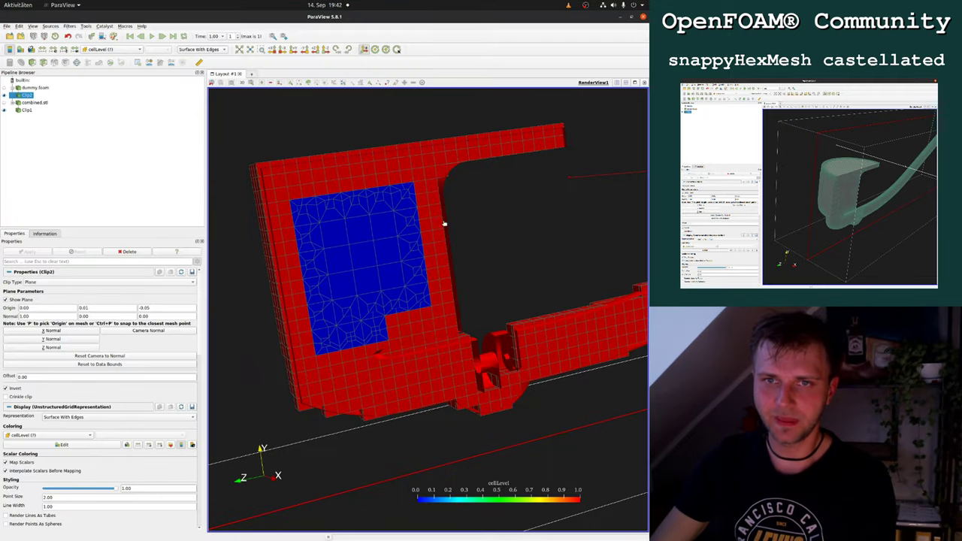
In ParaView, reapply Clip2, select dummy.foam and look closely at the refined cells along the pipe bowl's inner wall.
{"action": "left_click_drag", "start_coordinate": [444, 224], "coordinate": [459, 238]}
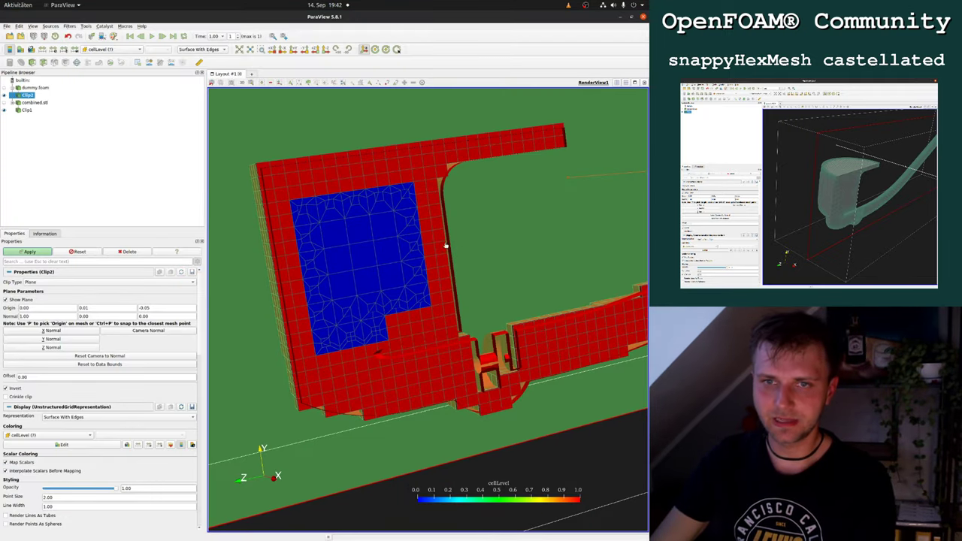
{"action": "left_click", "coordinate": [28, 253]}
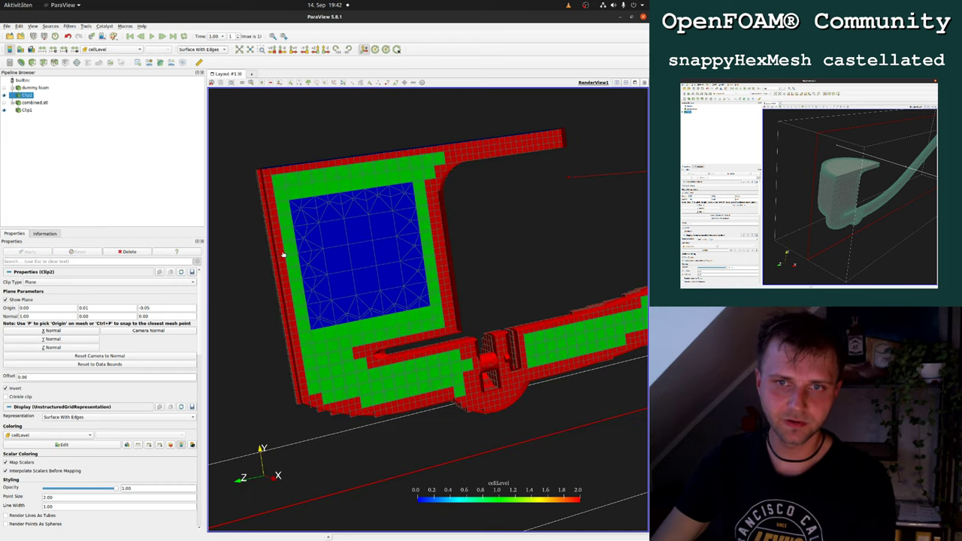
{"action": "left_click", "coordinate": [35, 88]}
{"action": "mouse_move", "coordinate": [415, 207]}
{"action": "left_mouse_down"}
{"action": "mouse_move", "coordinate": [397, 198]}
{"action": "mouse_move", "coordinate": [404, 206]}
{"action": "left_mouse_up"}
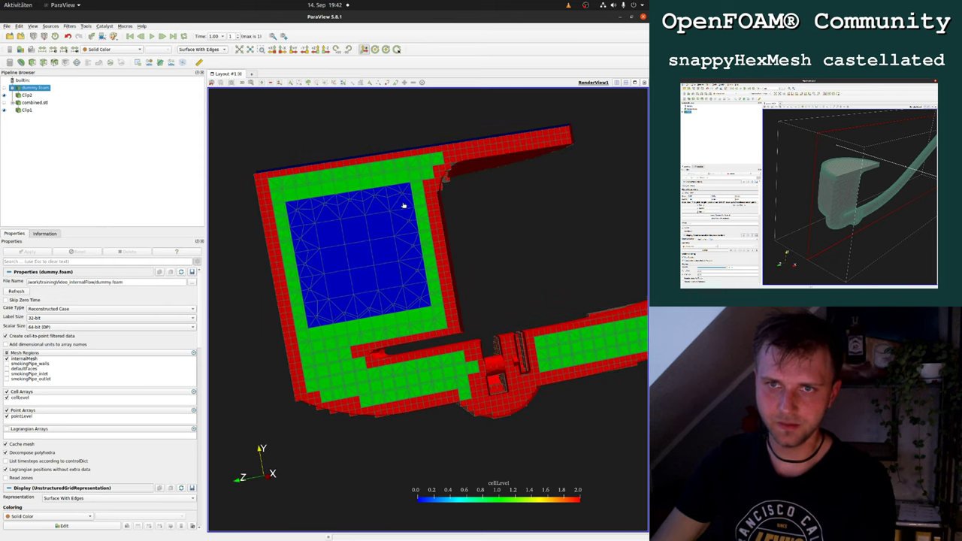
{"action": "middle_click_drag", "start_coordinate": [408, 199], "coordinate": [397, 237]}
{"action": "scroll", "coordinate": [396, 238], "scroll_direction": "up", "scroll_amount": 3}
{"action": "left_click_drag", "start_coordinate": [396, 239], "coordinate": [447, 275]}
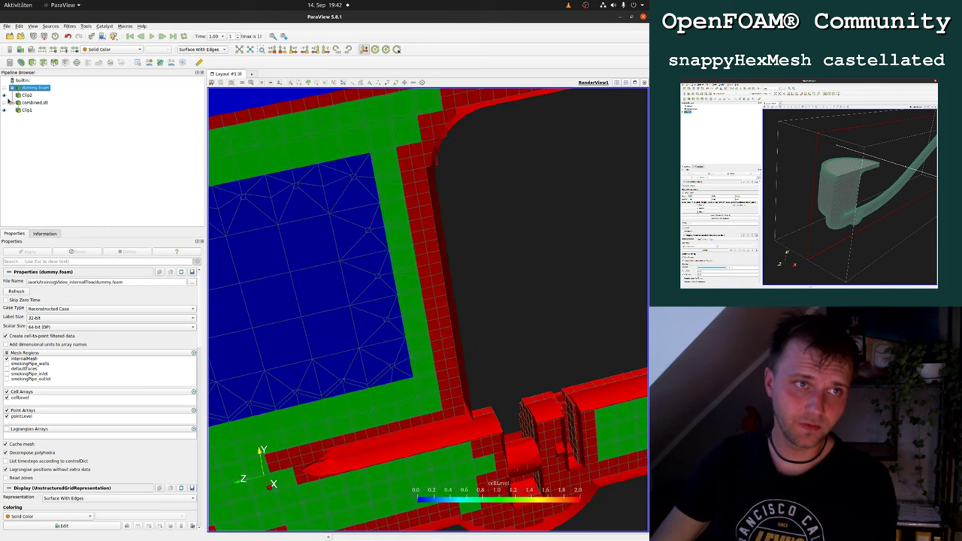
Toggle combined.stl's visibility, compare the mesh at time 0 and time 1 near the bowl wall, and select Clip2.
{"action": "left_click", "coordinate": [6, 103]}
{"action": "left_click", "coordinate": [5, 103]}
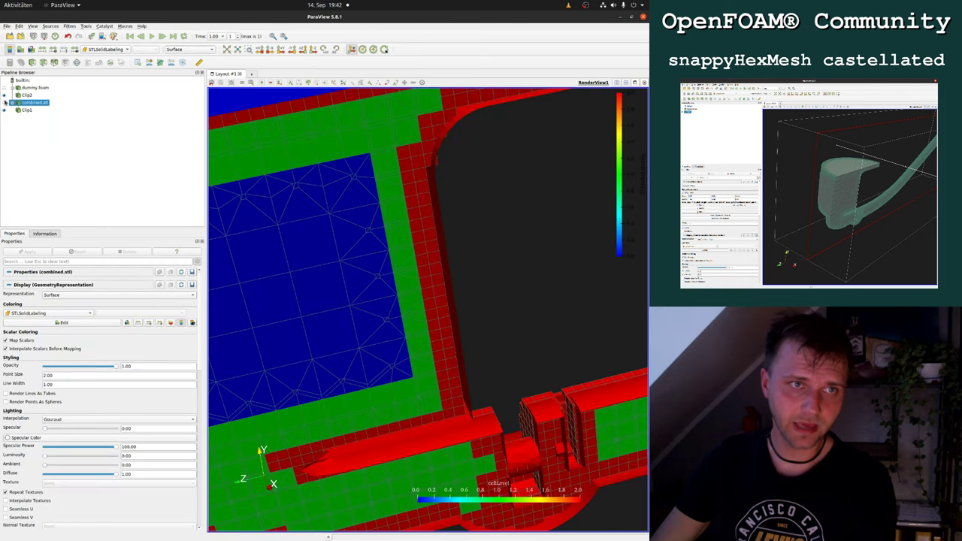
{"action": "left_click_drag", "start_coordinate": [386, 237], "coordinate": [419, 228]}
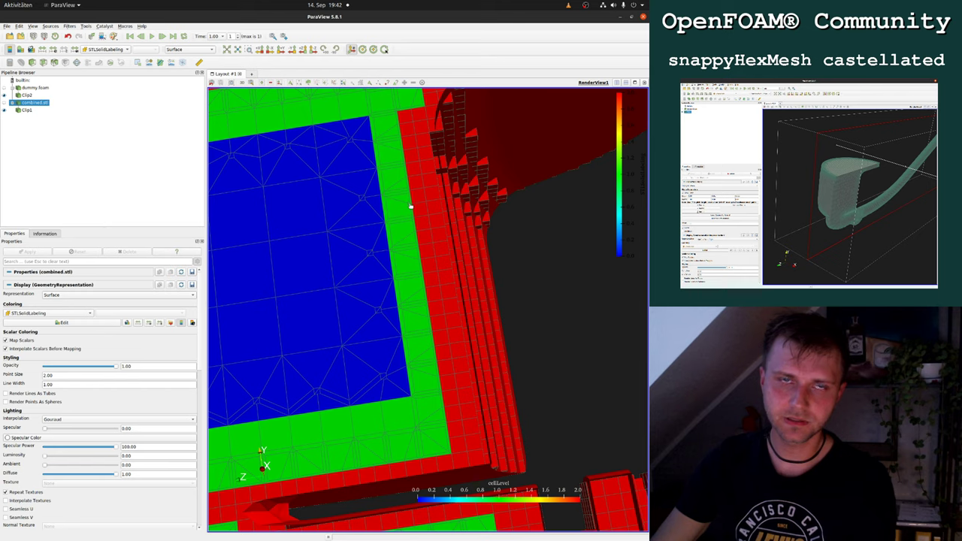
{"action": "left_click", "coordinate": [130, 36]}
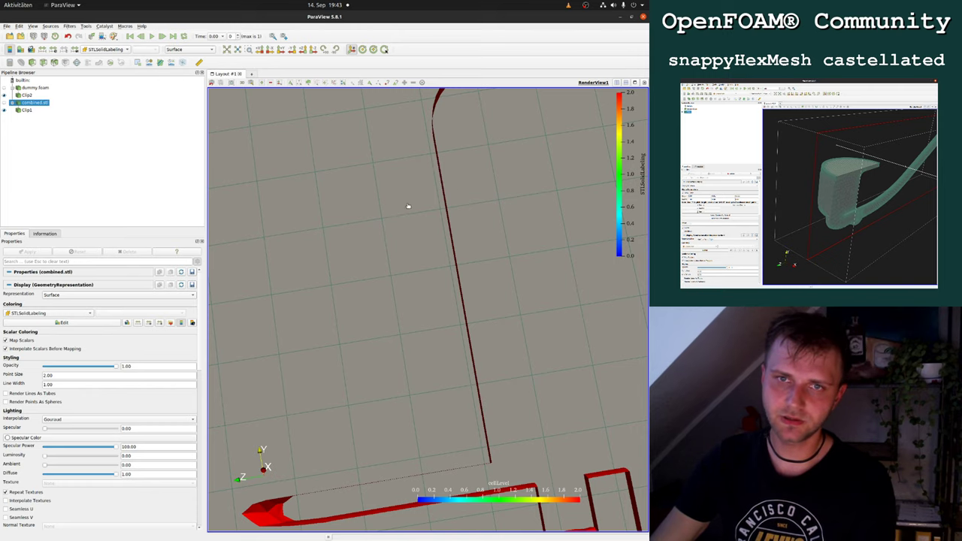
{"action": "left_click", "coordinate": [161, 36]}
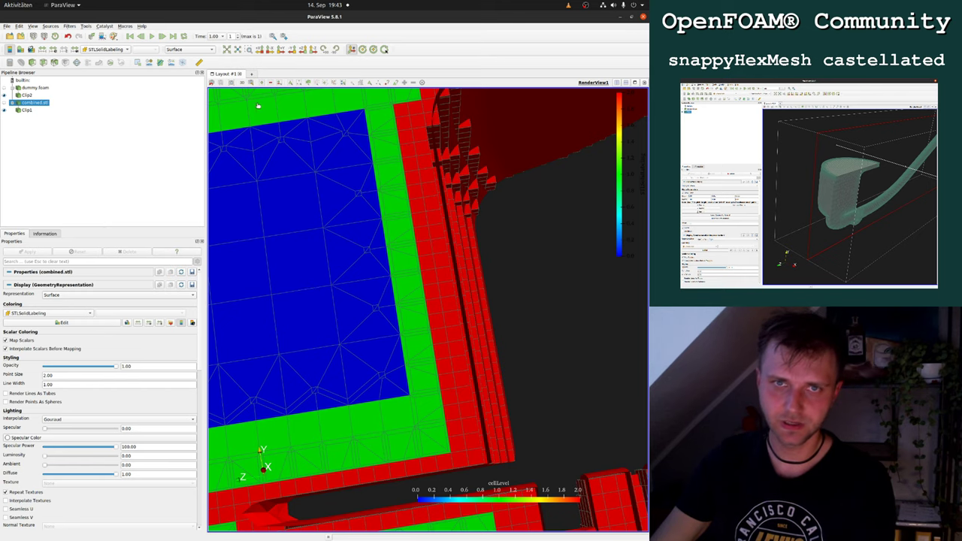
{"action": "scroll", "coordinate": [396, 205], "scroll_direction": "down", "scroll_amount": 5}
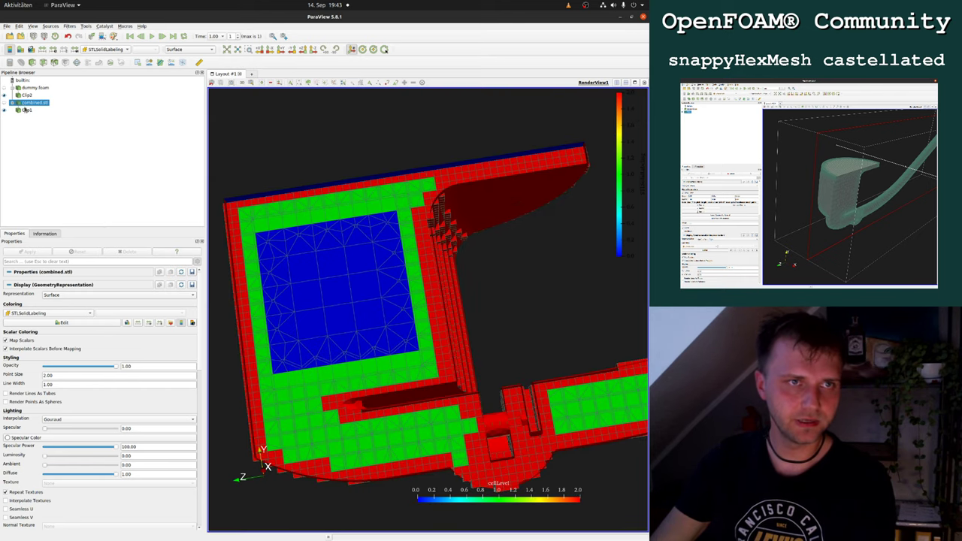
{"action": "left_click", "coordinate": [27, 95]}
Return to snappyHexMeshDict in the terminal and locate the nCellsBetweenLevels entry in castellatedMeshControls.
{"action": "key", "text": "super"}
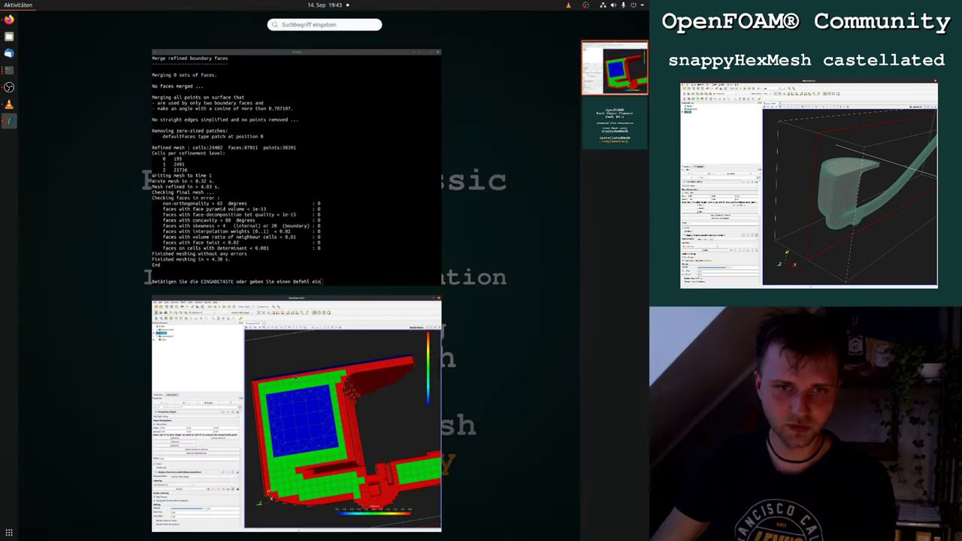
{"action": "left_click", "coordinate": [288, 251]}
{"action": "key", "text": "Return"}
{"action": "key", "text": "k"}
{"action": "key", "text": "Page_Up"}
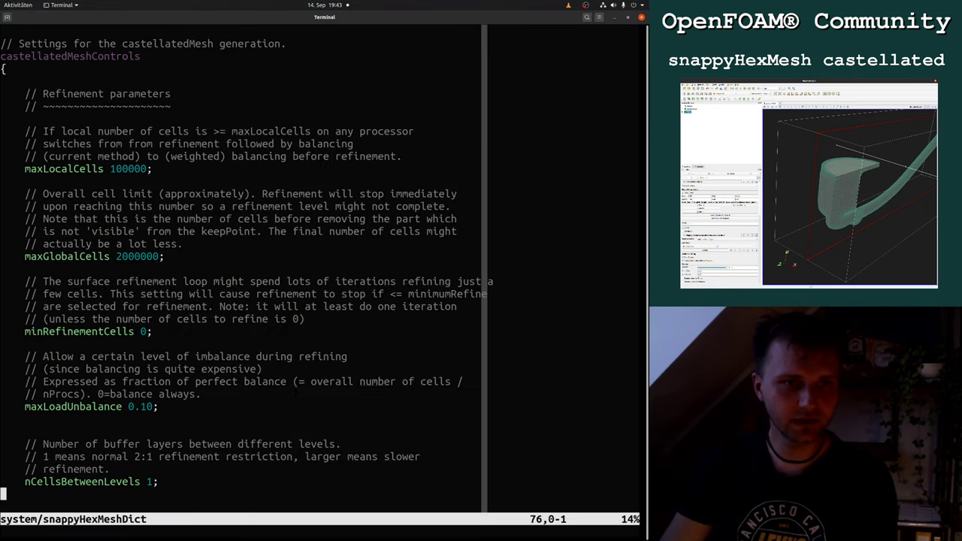
{"action": "key", "text": "k"}
{"action": "key", "text": "j"}
{"action": "key", "text": "b"}
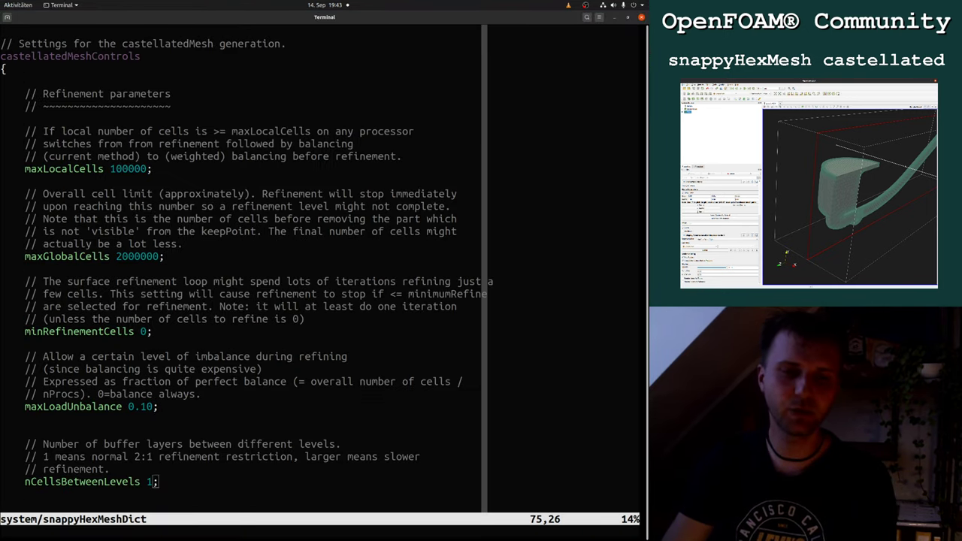
In ParaView, examine the buffer cells between refinement levels, select Clip1 and show the background mesh at time 0.
{"action": "key", "text": "super"}
{"action": "left_click", "coordinate": [406, 330]}
{"action": "scroll", "coordinate": [473, 286], "scroll_direction": "up", "scroll_amount": 5}
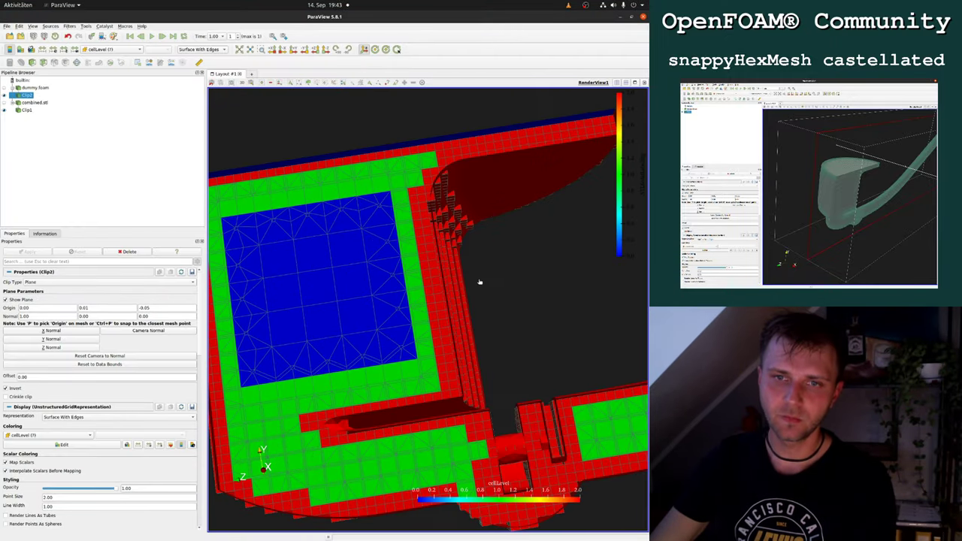
{"action": "left_click", "coordinate": [26, 110]}
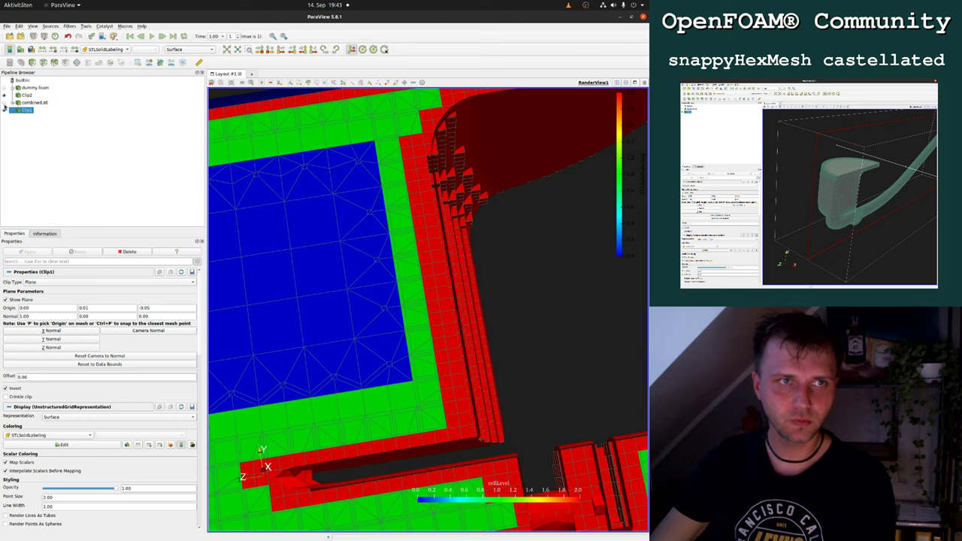
{"action": "left_click", "coordinate": [130, 36]}
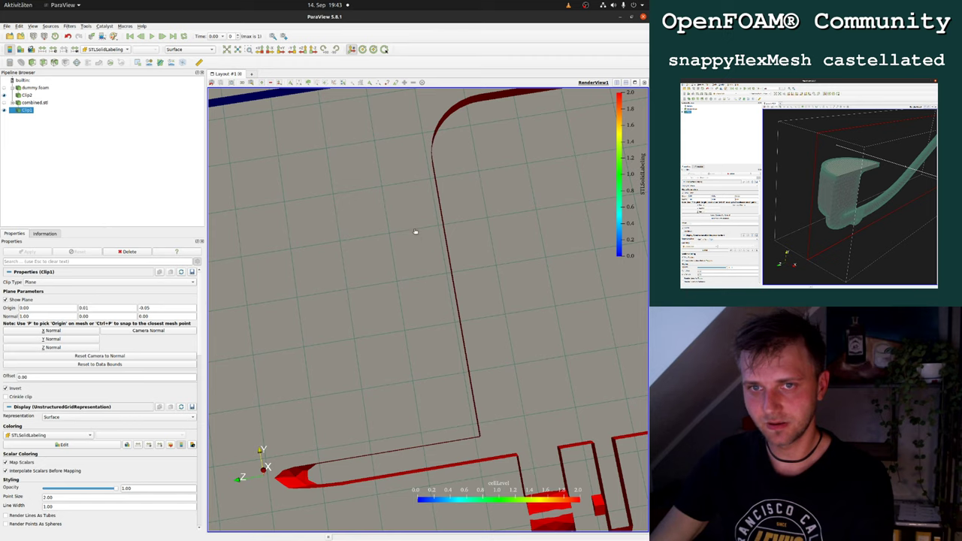
Switch to the terminal, set nCellsBetweenLevels to 2 and save snappyHexMeshDict.
{"action": "key", "text": "super"}
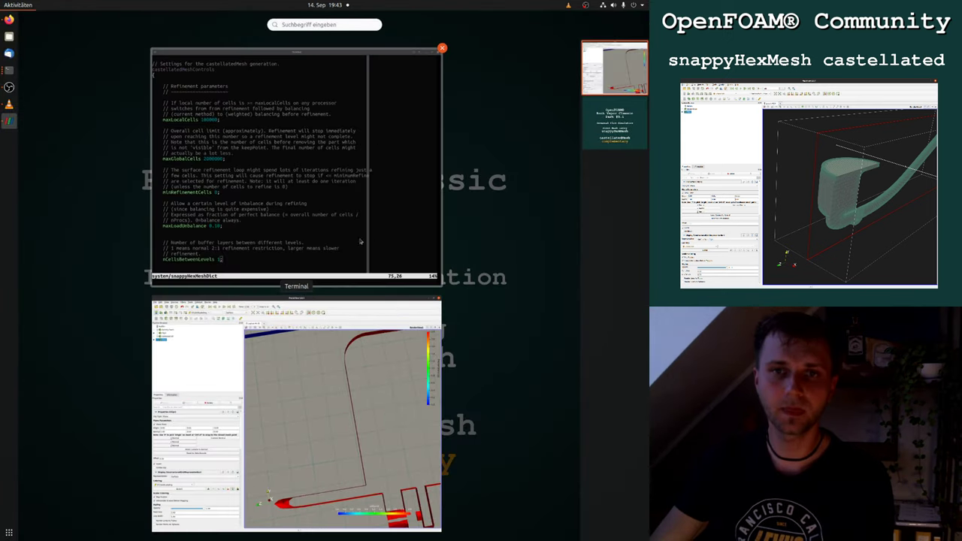
{"action": "left_click", "coordinate": [302, 238]}
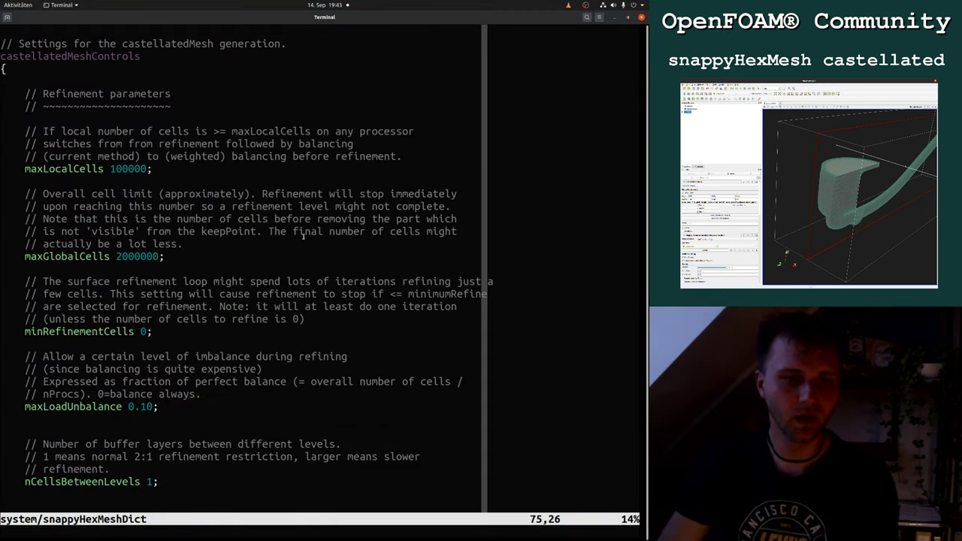
{"action": "key", "text": "h"}
{"action": "key", "text": "r"}
{"action": "key", "text": "3"}
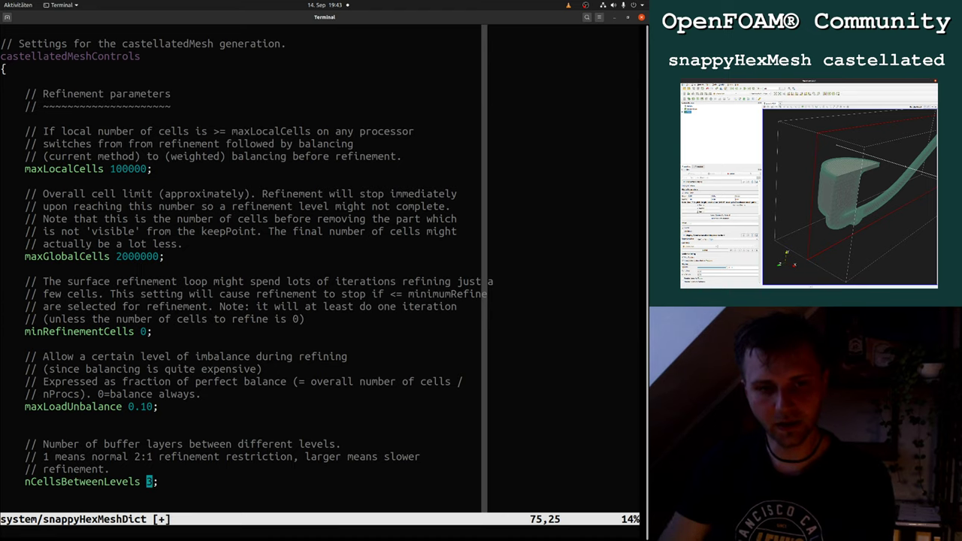
{"action": "type", "text": "r2"}
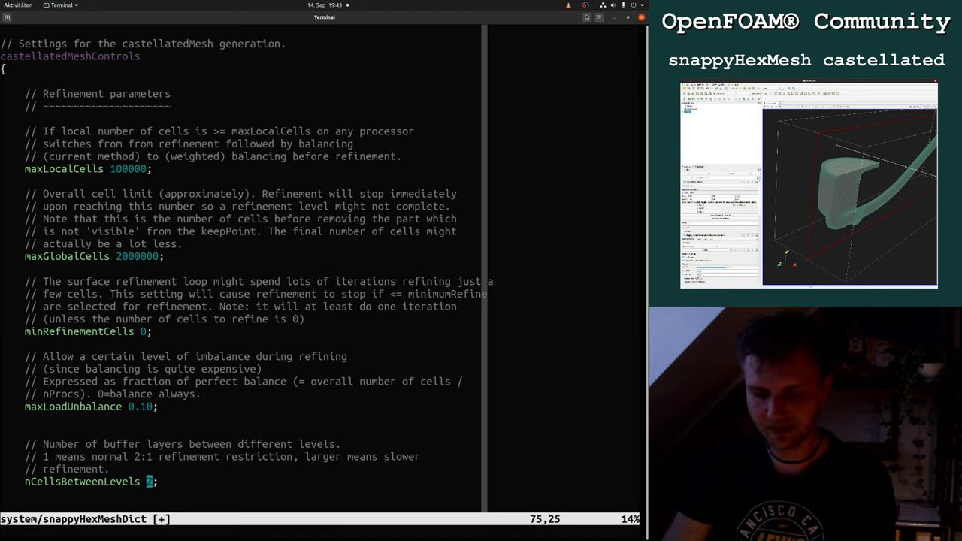
{"action": "type", "text": ":w"}
{"action": "key", "text": "Return"}
Switch back to ParaView and show the whole castellated mesh at time 1.
{"action": "key", "text": "super"}
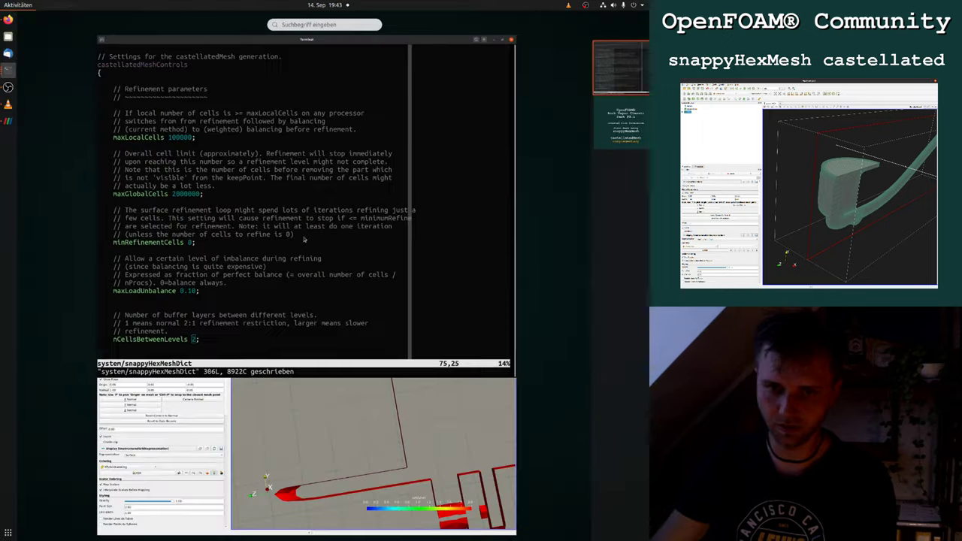
{"action": "left_click", "coordinate": [323, 436]}
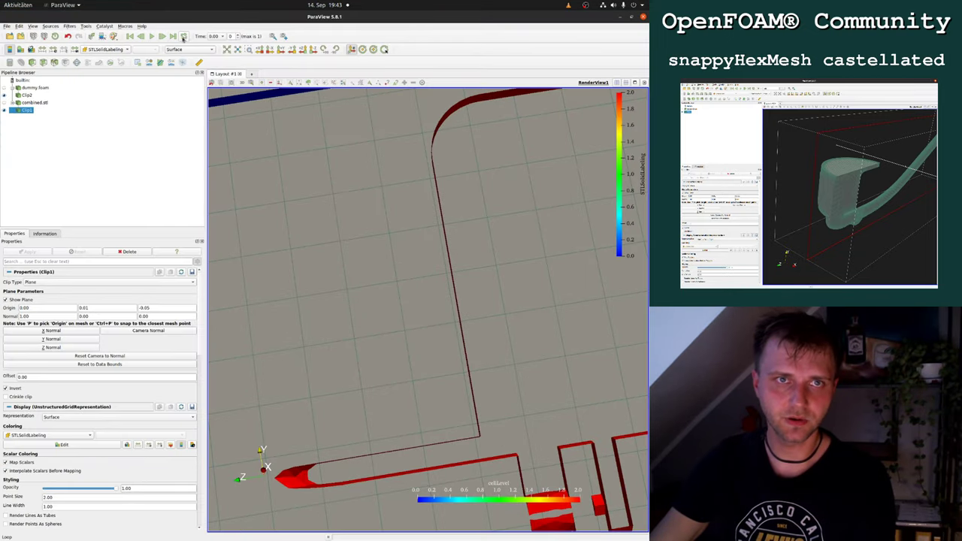
{"action": "left_click", "coordinate": [184, 36]}
{"action": "scroll", "coordinate": [425, 299], "scroll_direction": "down", "scroll_amount": 5}
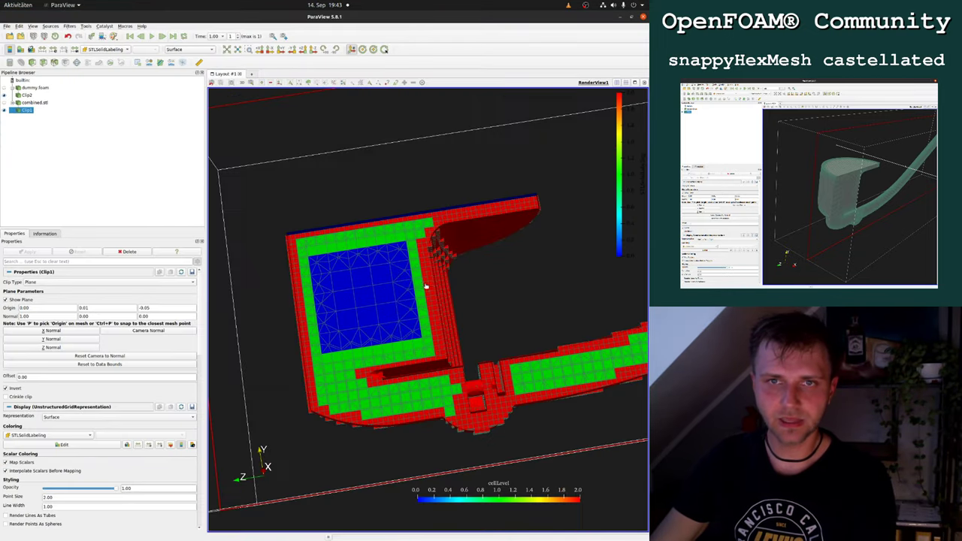
{"action": "left_click_drag", "start_coordinate": [360, 464], "coordinate": [386, 468]}
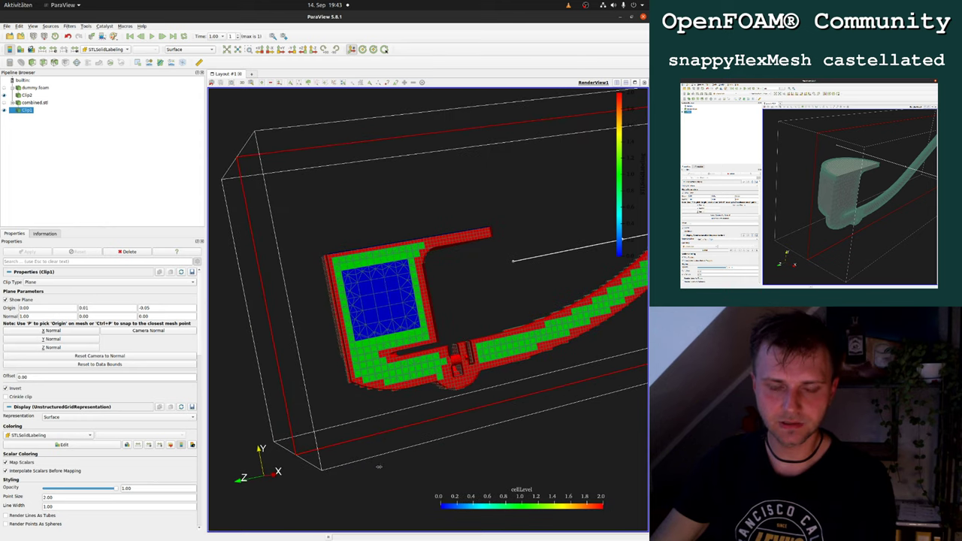
Try other axis normals for Clip1's plane, then reapply the clip with the X normal.
{"action": "left_click", "coordinate": [368, 324]}
{"action": "scroll", "coordinate": [320, 322], "scroll_direction": "up", "scroll_amount": 2}
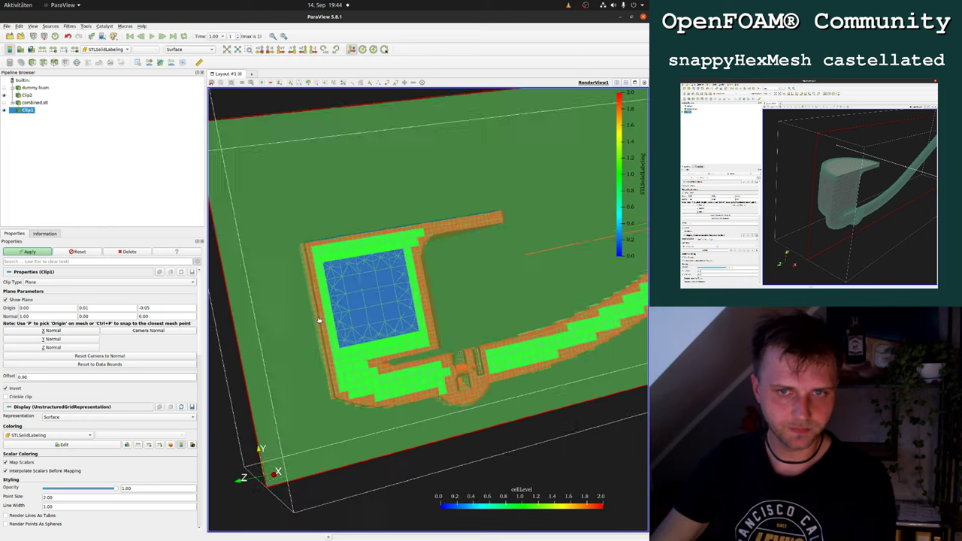
{"action": "left_click", "coordinate": [34, 254]}
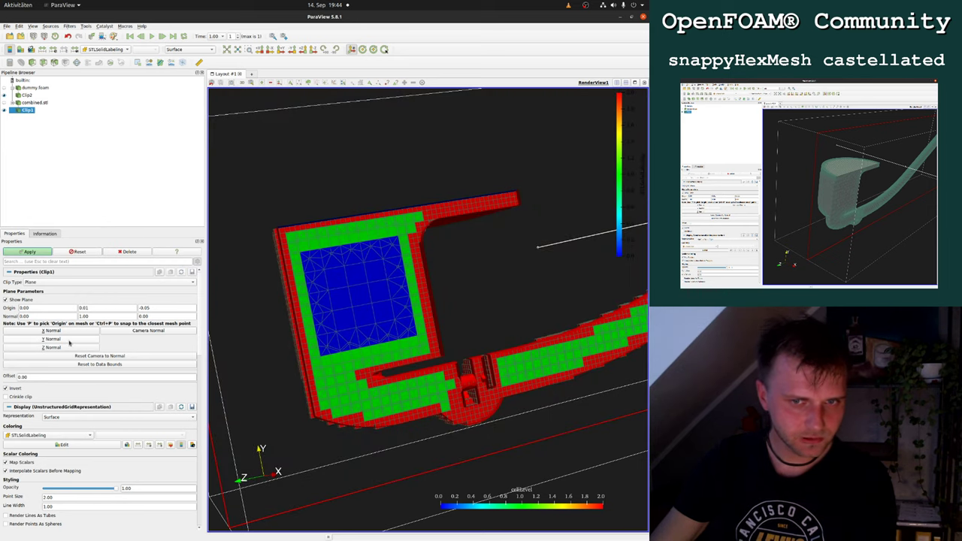
{"action": "left_click", "coordinate": [68, 346]}
{"action": "left_click", "coordinate": [66, 329]}
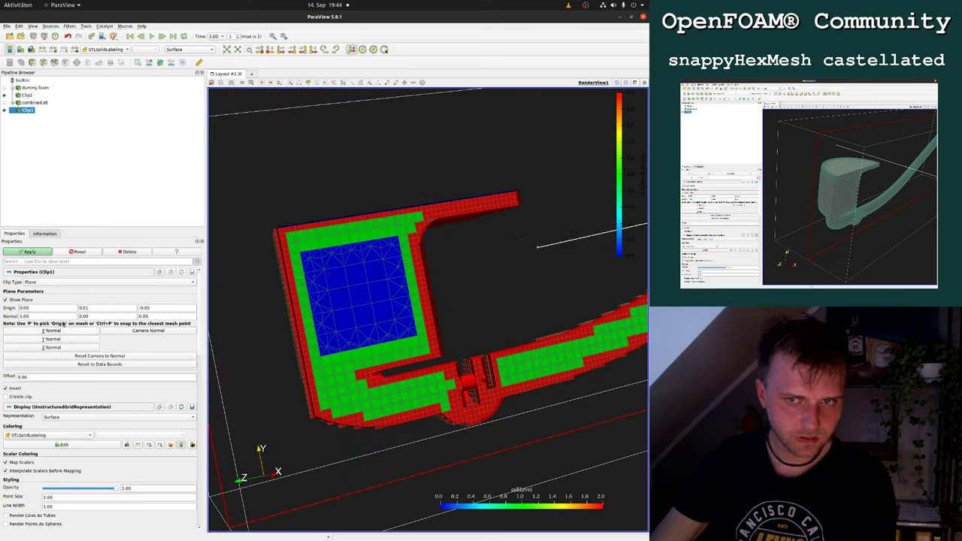
{"action": "left_click", "coordinate": [20, 254]}
Turn off Decompose polyhedra for dummy.foam, apply the change and frame the clipped pipe bowl.
{"action": "scroll", "coordinate": [406, 272], "scroll_direction": "up", "scroll_amount": 5}
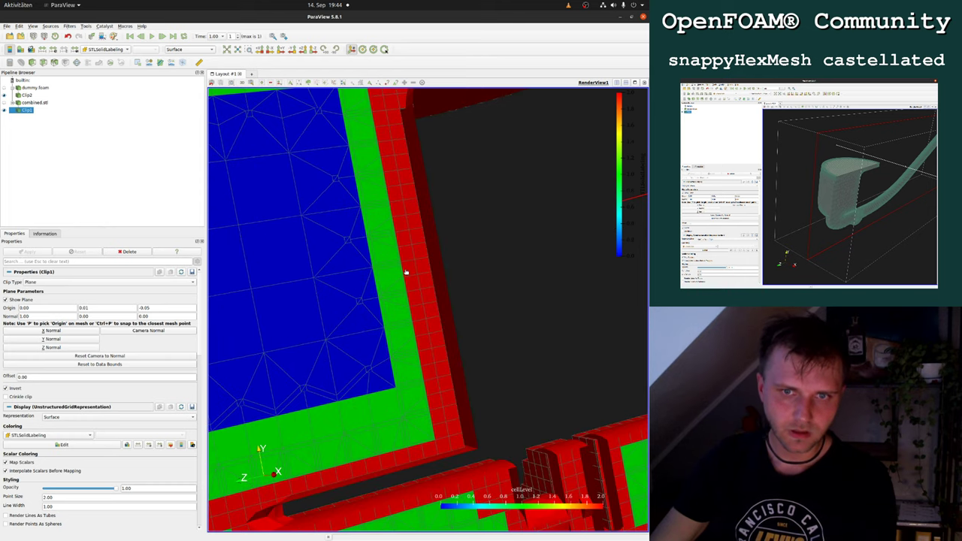
{"action": "scroll", "coordinate": [393, 260], "scroll_direction": "down", "scroll_amount": 6}
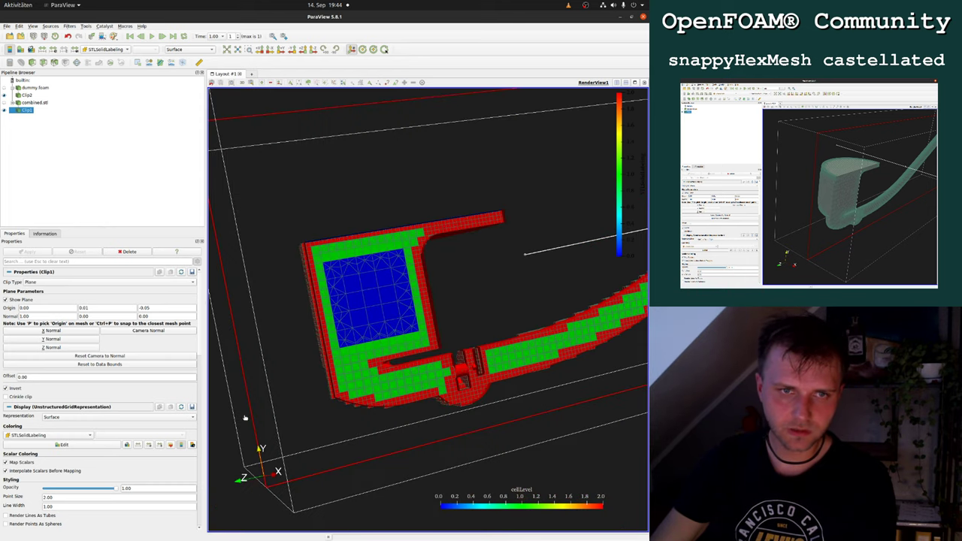
{"action": "left_click_drag", "start_coordinate": [407, 507], "coordinate": [344, 324]}
{"action": "scroll", "coordinate": [344, 323], "scroll_direction": "up", "scroll_amount": 5}
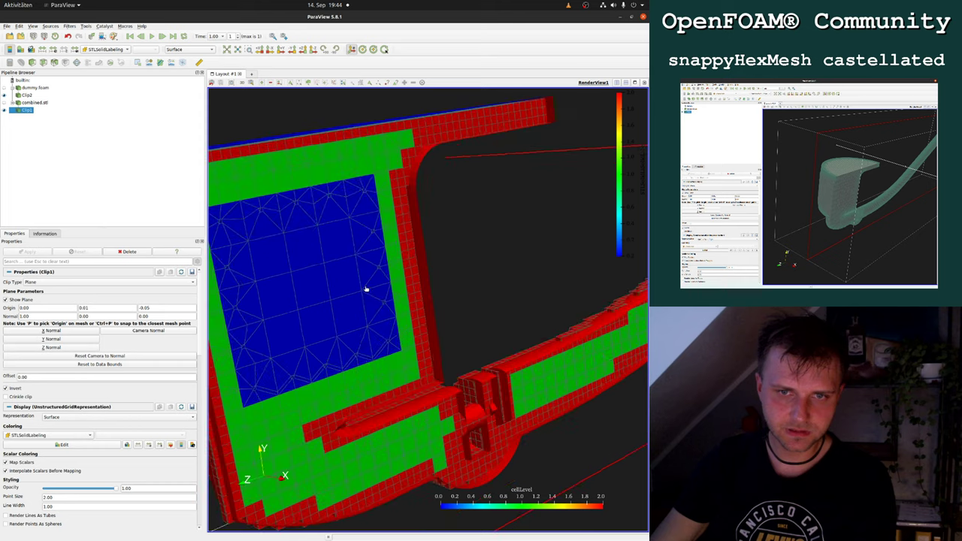
{"action": "left_click", "coordinate": [36, 88]}
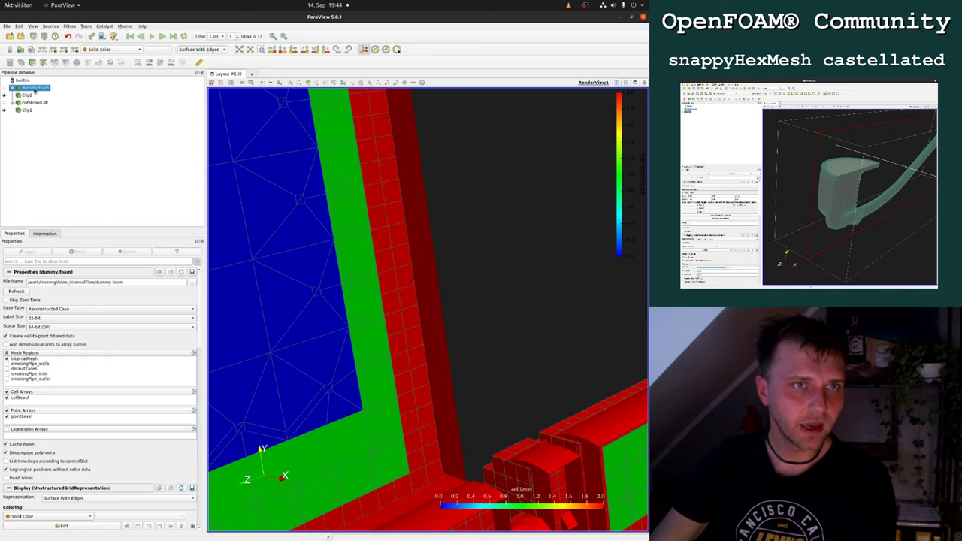
{"action": "left_click", "coordinate": [32, 454]}
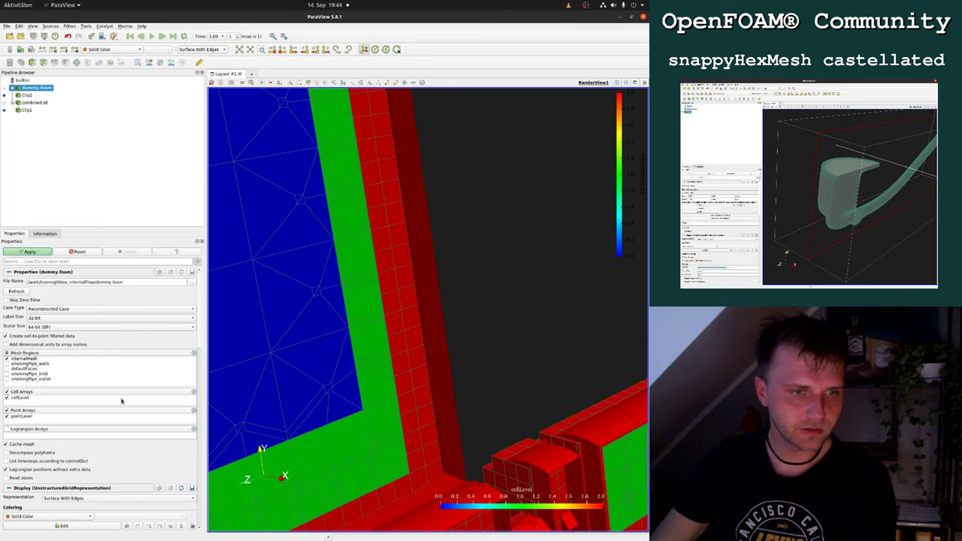
{"action": "left_click", "coordinate": [29, 252]}
{"action": "scroll", "coordinate": [434, 295], "scroll_direction": "down", "scroll_amount": 5}
{"action": "left_click_drag", "start_coordinate": [368, 470], "coordinate": [322, 474]}
{"action": "middle_click_drag", "start_coordinate": [354, 496], "coordinate": [407, 460]}
{"action": "scroll", "coordinate": [407, 460], "scroll_direction": "up", "scroll_amount": 3}
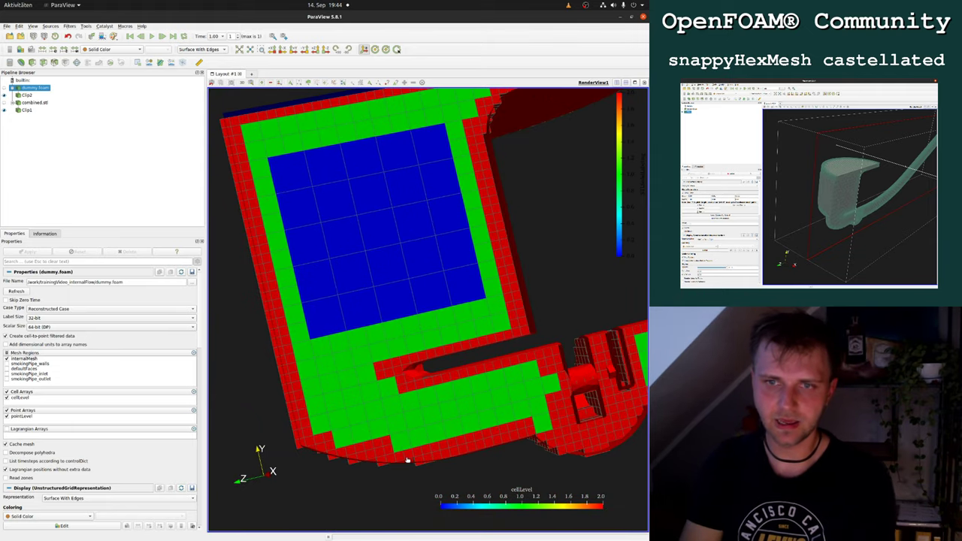
Switch to the terminal and run snappyHexMesh from within the editor.
{"action": "key", "text": "super"}
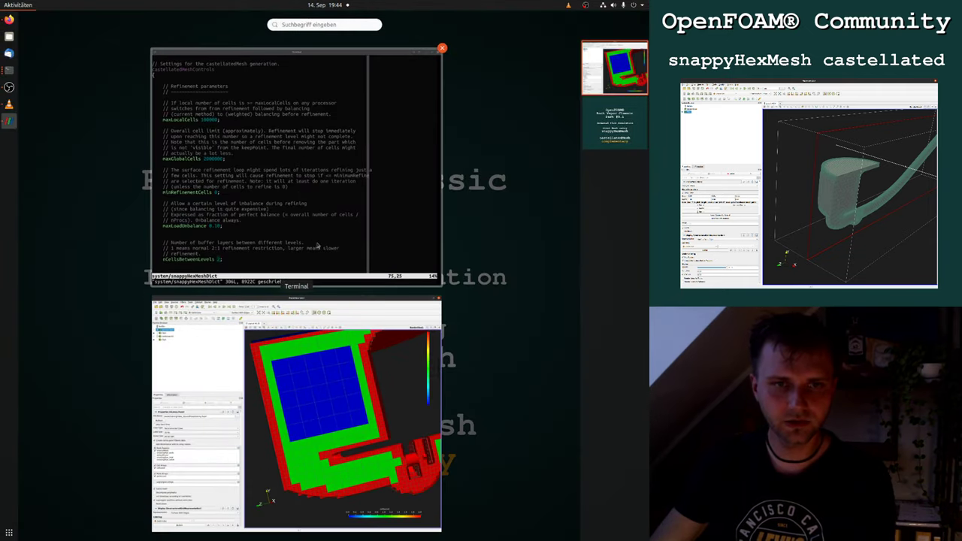
{"action": "left_click", "coordinate": [318, 245]}
{"action": "type", "text": ":!snappyHexMesh"}
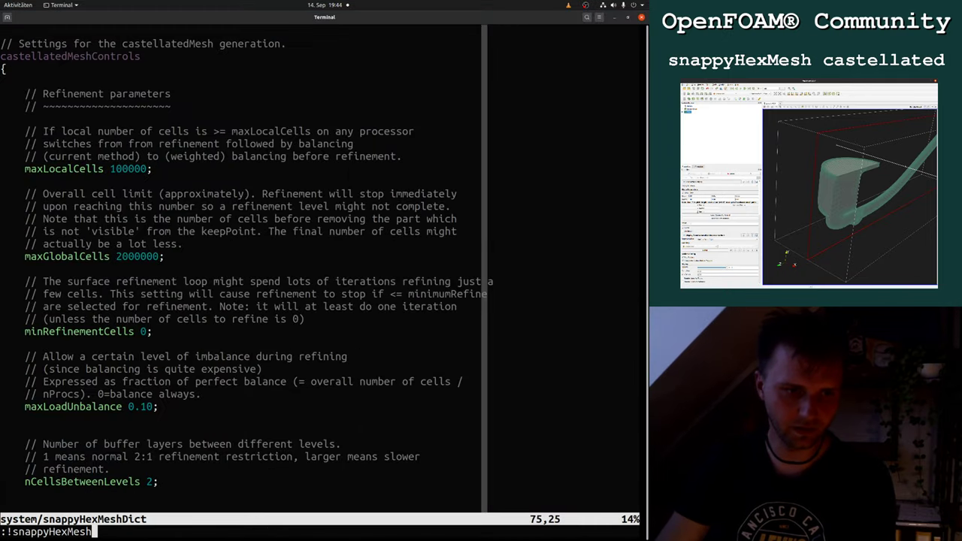
{"action": "key", "text": "Return"}
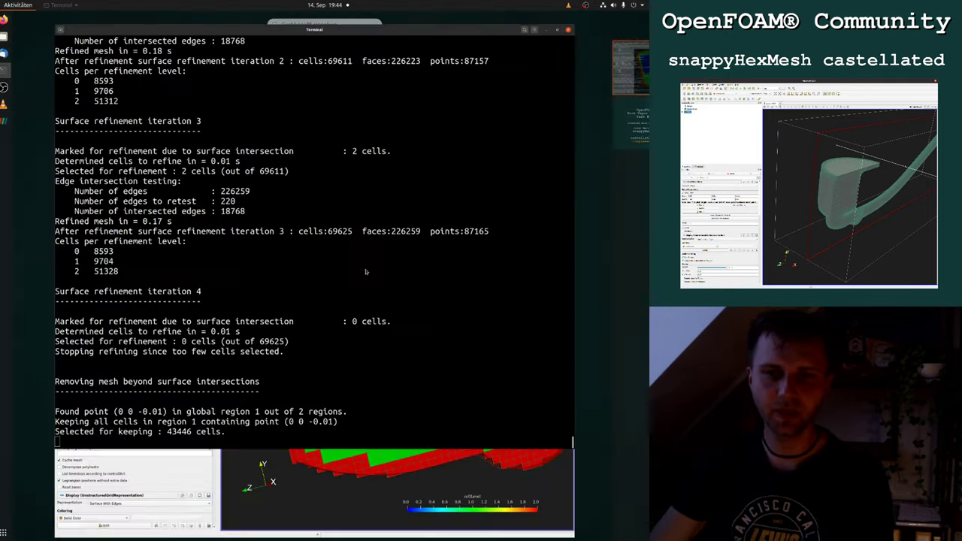
Switch back to ParaView and examine the cell layers between refinement levels in the clipped bowl.
{"action": "key", "text": "super"}
{"action": "left_click", "coordinate": [492, 310]}
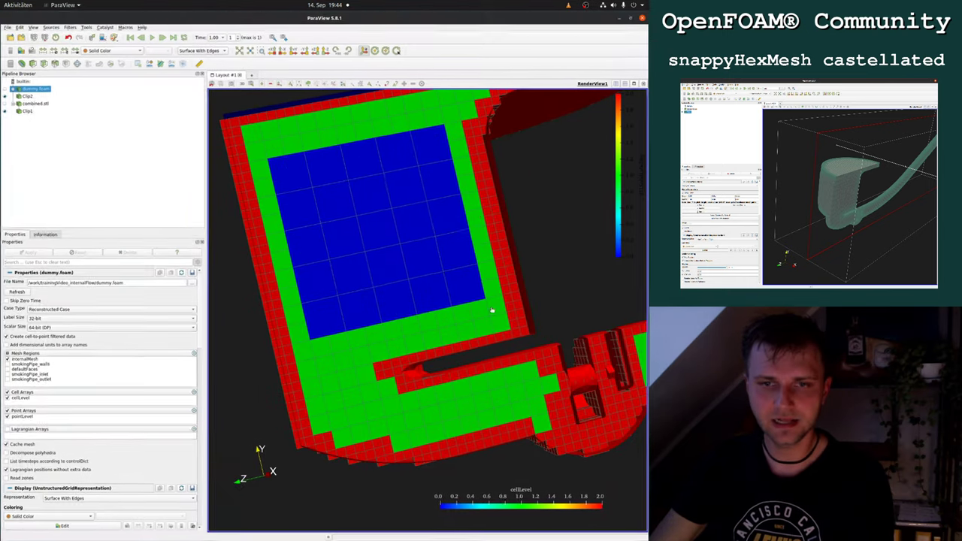
{"action": "scroll", "coordinate": [492, 310], "scroll_direction": "up", "scroll_amount": 5}
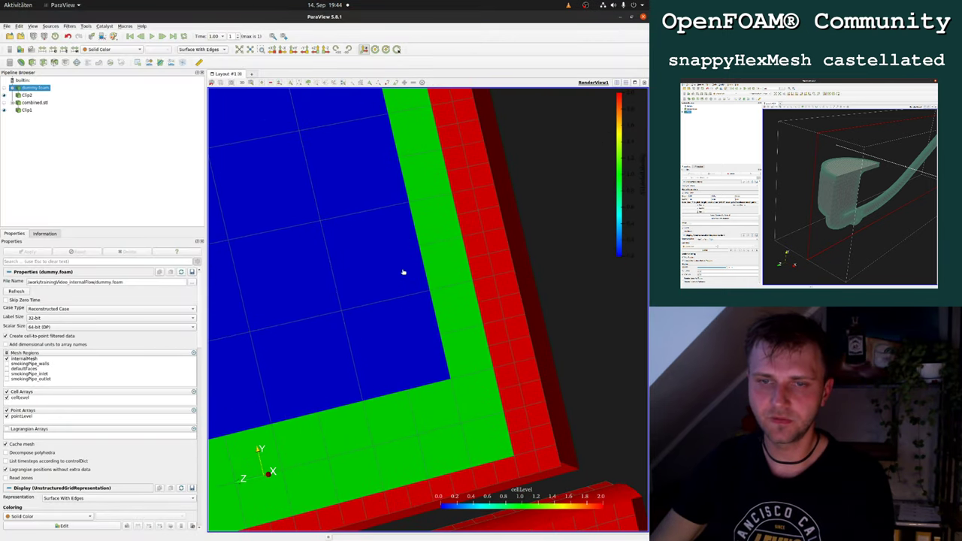
{"action": "left_click_drag", "start_coordinate": [411, 256], "coordinate": [466, 229]}
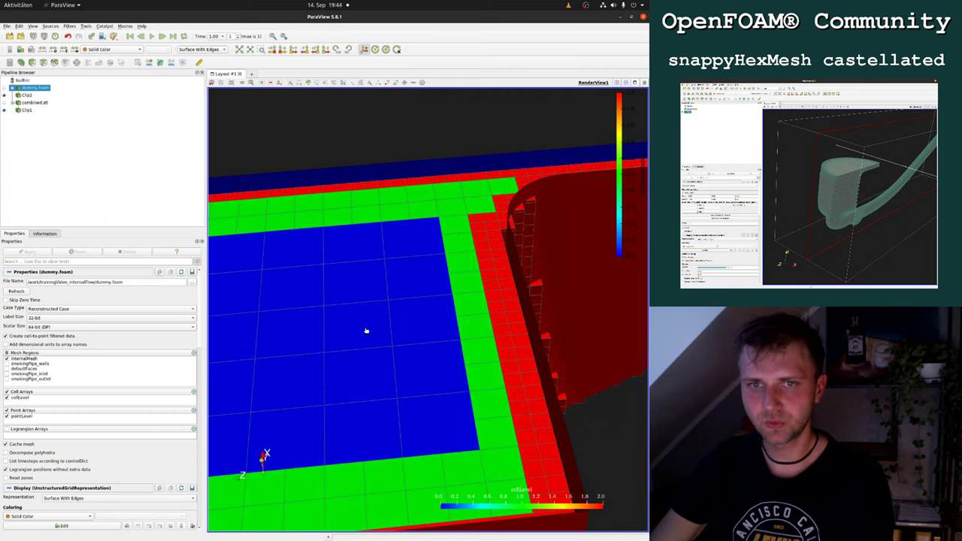
{"action": "scroll", "coordinate": [366, 331], "scroll_direction": "down", "scroll_amount": 2}
{"action": "middle_click_drag", "start_coordinate": [374, 313], "coordinate": [376, 222]}
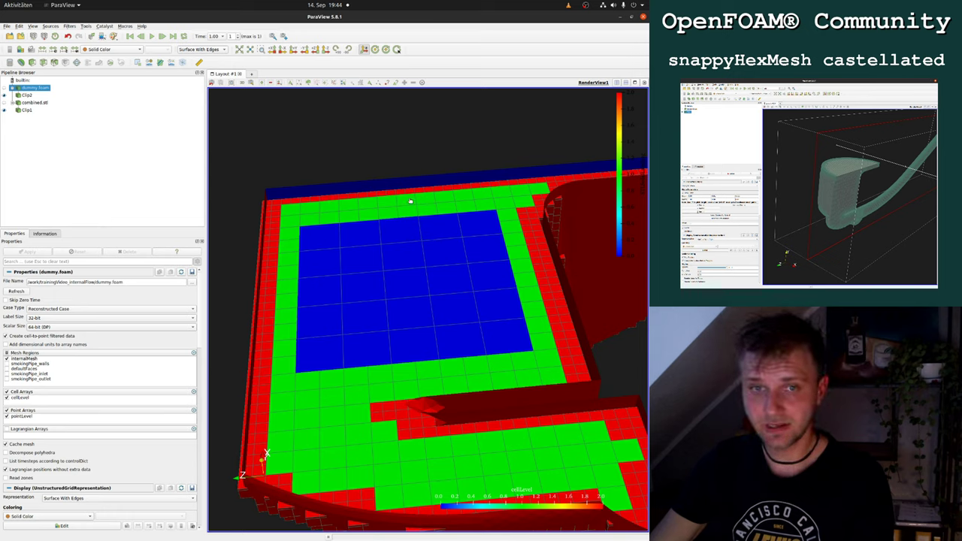
{"action": "left_click_drag", "start_coordinate": [426, 249], "coordinate": [429, 290]}
{"action": "middle_click_drag", "start_coordinate": [429, 237], "coordinate": [451, 360]}
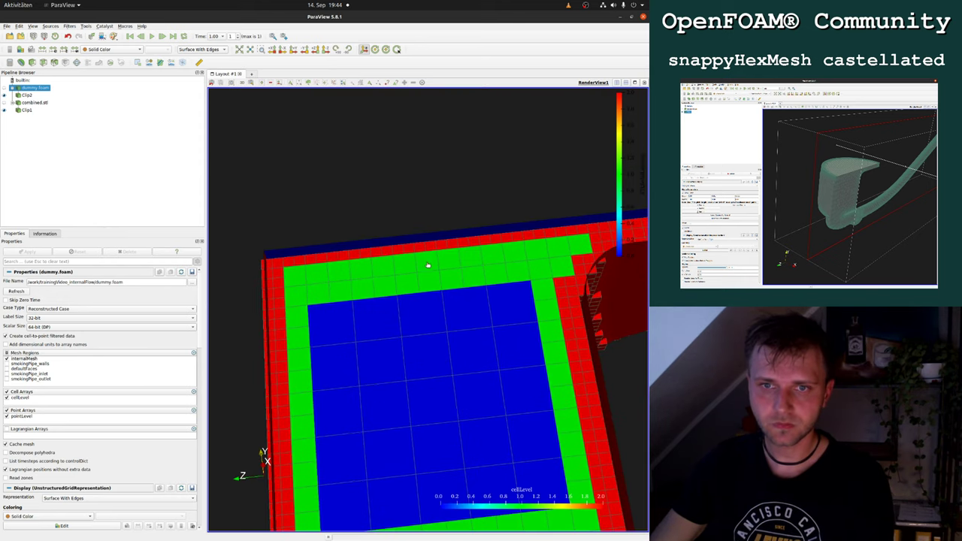
{"action": "left_click_drag", "start_coordinate": [423, 182], "coordinate": [510, 237]}
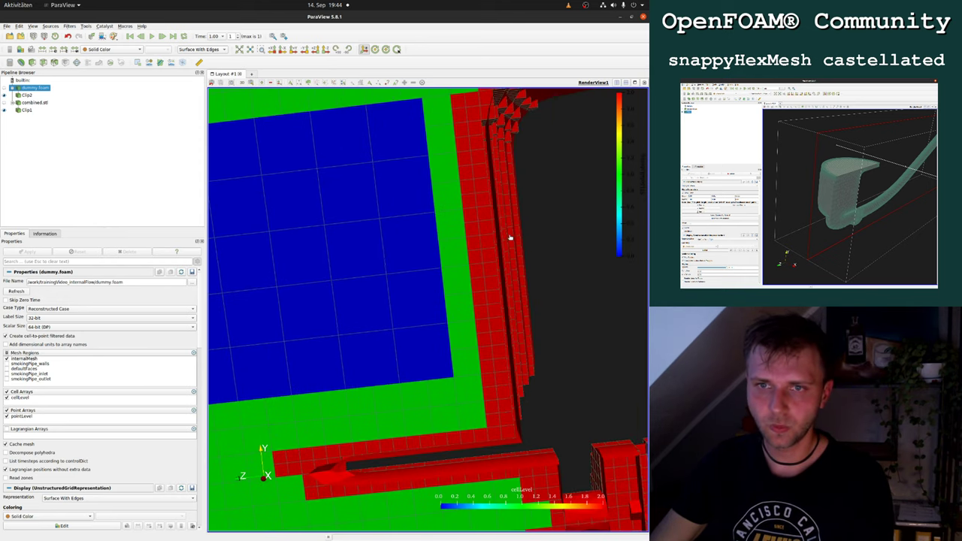
{"action": "left_click_drag", "start_coordinate": [388, 268], "coordinate": [565, 201]}
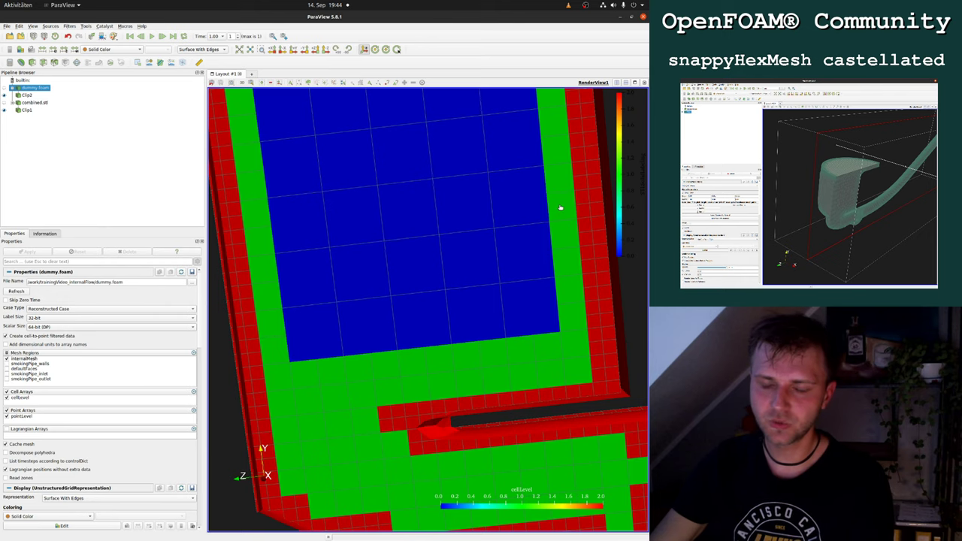
{"action": "left_click_drag", "start_coordinate": [404, 211], "coordinate": [410, 176]}
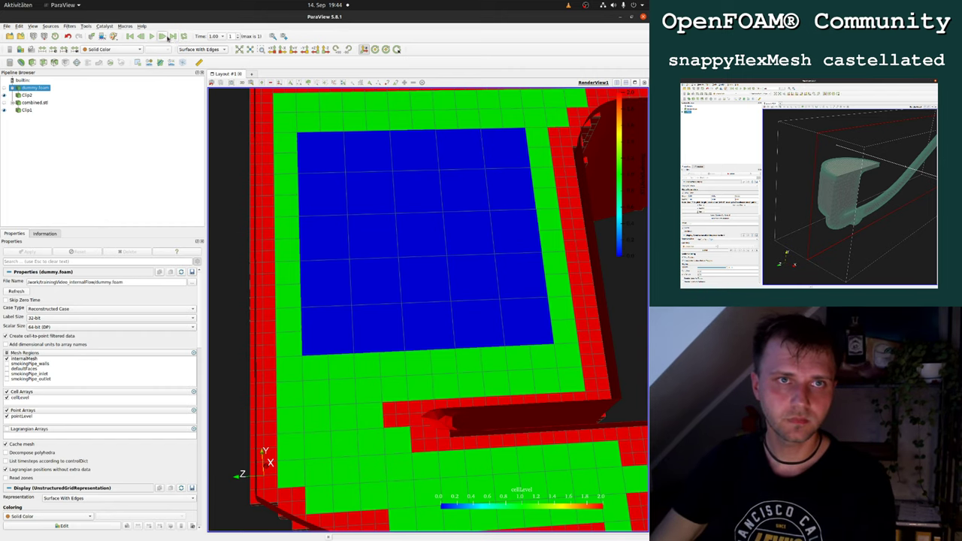
Load the last time step to update the mesh and inspect the buffer layers around the bowl's coarse core.
{"action": "left_click", "coordinate": [174, 38]}
{"action": "mouse_move", "coordinate": [406, 292]}
{"action": "left_mouse_down"}
{"action": "mouse_move", "coordinate": [371, 251]}
{"action": "mouse_move", "coordinate": [412, 279]}
{"action": "left_mouse_up"}
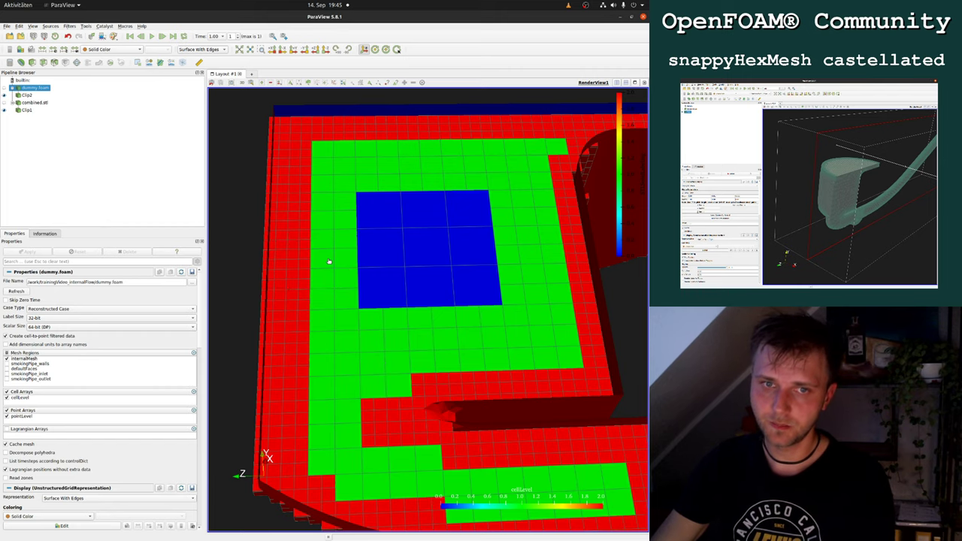
{"action": "left_click_drag", "start_coordinate": [329, 261], "coordinate": [348, 237]}
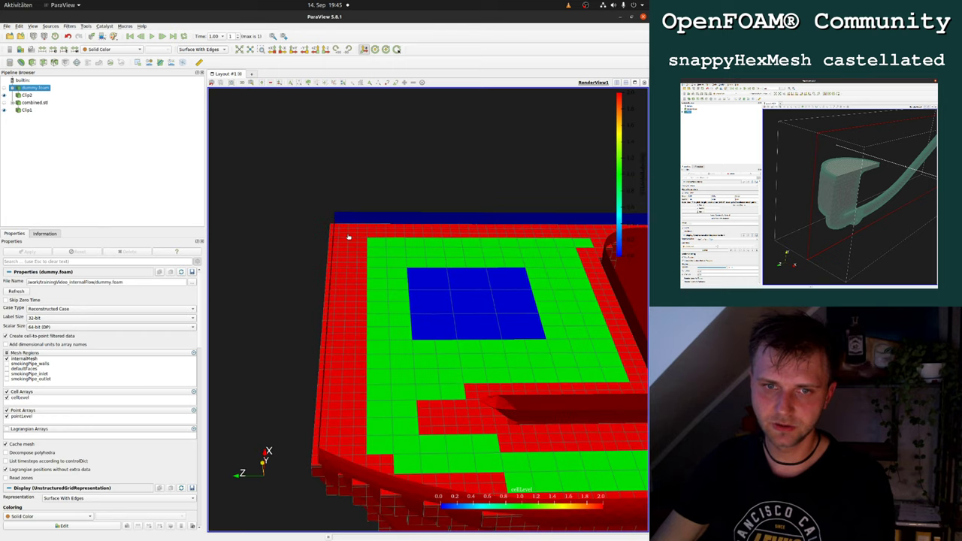
{"action": "left_click_drag", "start_coordinate": [331, 357], "coordinate": [328, 410]}
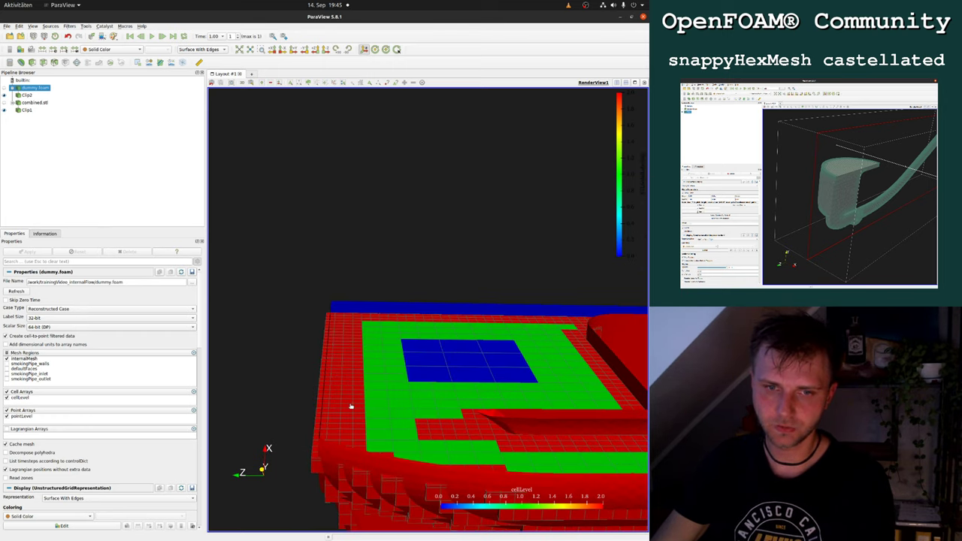
{"action": "left_click_drag", "start_coordinate": [407, 377], "coordinate": [389, 324]}
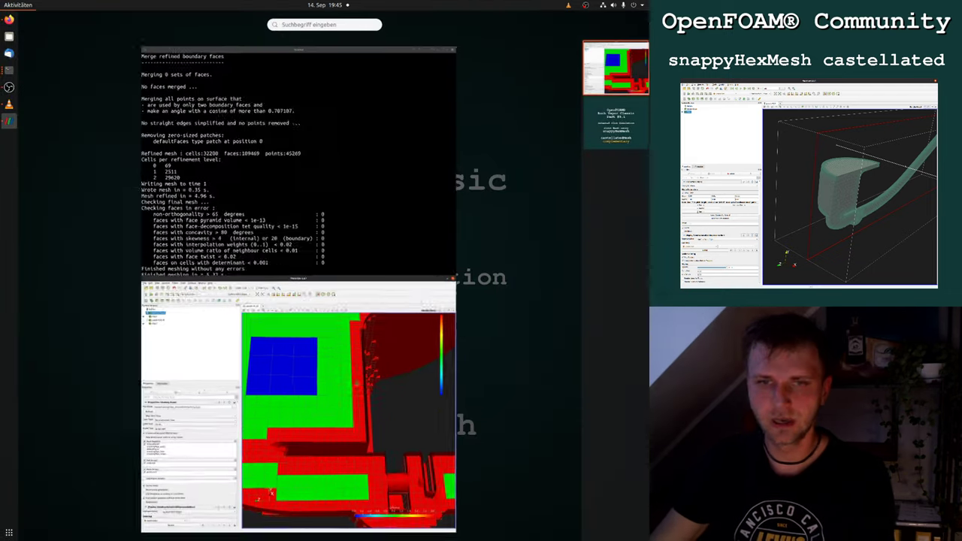
Switch to the terminal, set nCellsBetweenLevels to 3 and save snappyHexMeshDict.
{"action": "key", "text": "Return"}
{"action": "key", "text": "Up"}
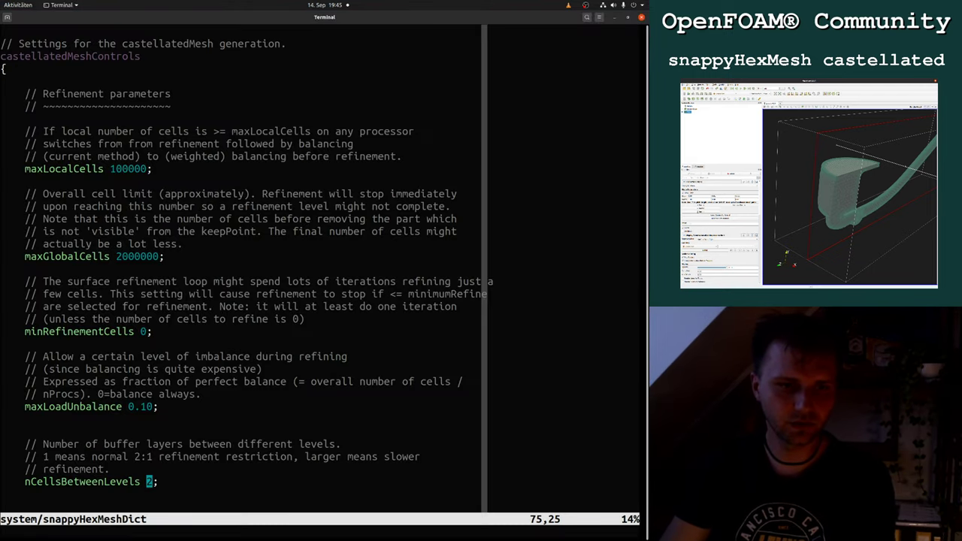
{"action": "type", "text": "r3:w"}
{"action": "key", "text": "Return"}
Rerun snappyHexMesh from within the editor by recalling the previous shell command.
{"action": "type", "text": ":!"}
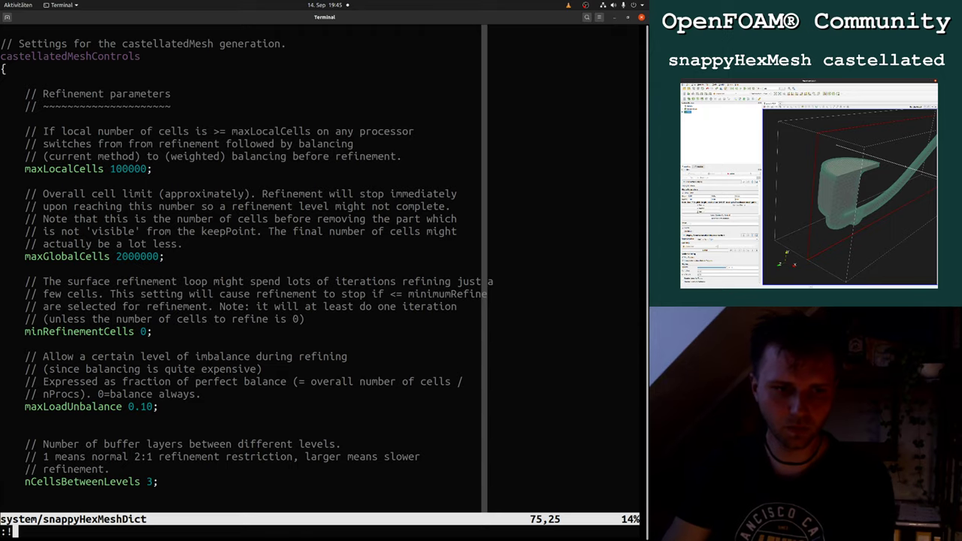
{"action": "key", "text": "Up"}
{"action": "key", "text": "Return"}
Switch back to ParaView and hide Clip1 so only the clipped castellated mesh is displayed.
{"action": "key", "text": "super"}
{"action": "left_click", "coordinate": [436, 351]}
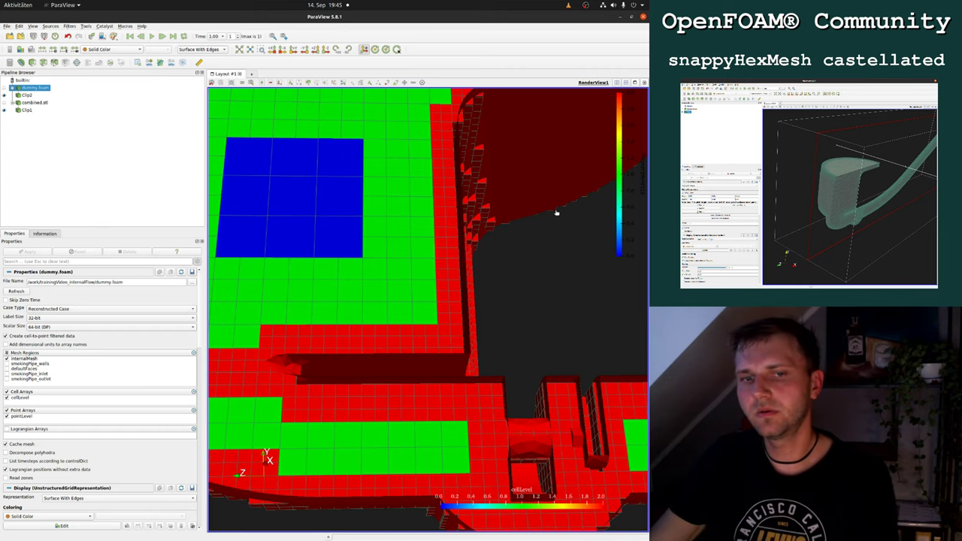
{"action": "left_click_drag", "start_coordinate": [557, 213], "coordinate": [444, 165]}
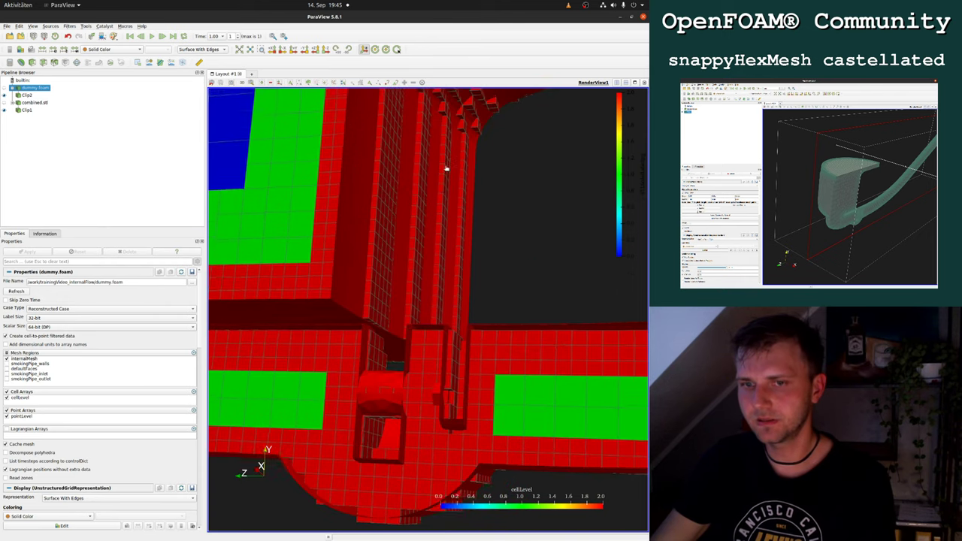
{"action": "left_click", "coordinate": [6, 110]}
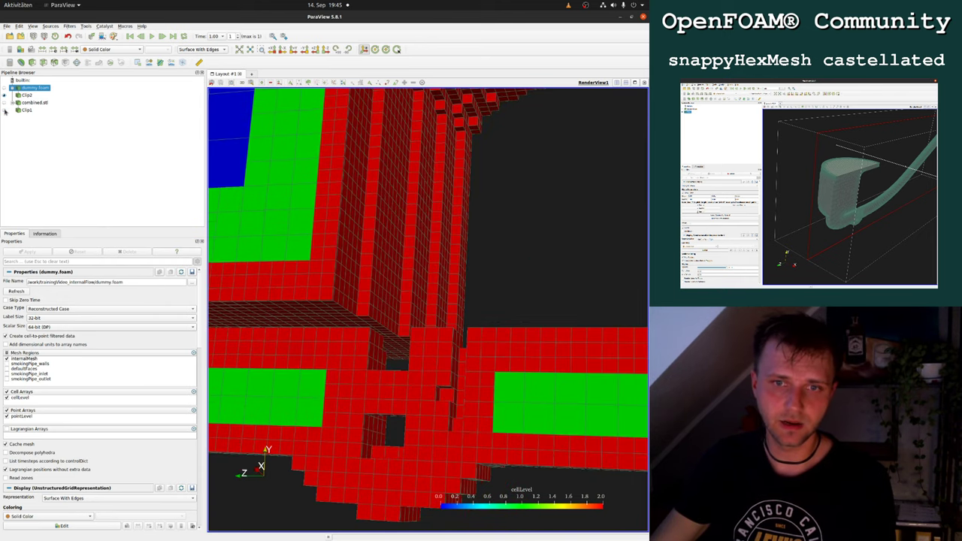
{"action": "left_click_drag", "start_coordinate": [251, 158], "coordinate": [430, 284]}
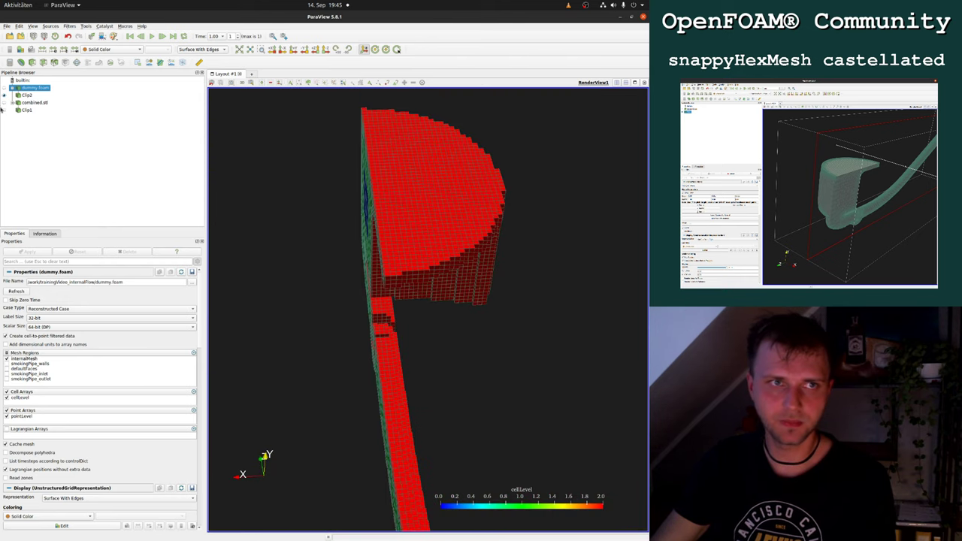
Show the whole dummy.foam mesh and examine the stair-stepped cells along the pipe stem.
{"action": "left_click", "coordinate": [4, 88]}
{"action": "left_click_drag", "start_coordinate": [252, 260], "coordinate": [494, 257]}
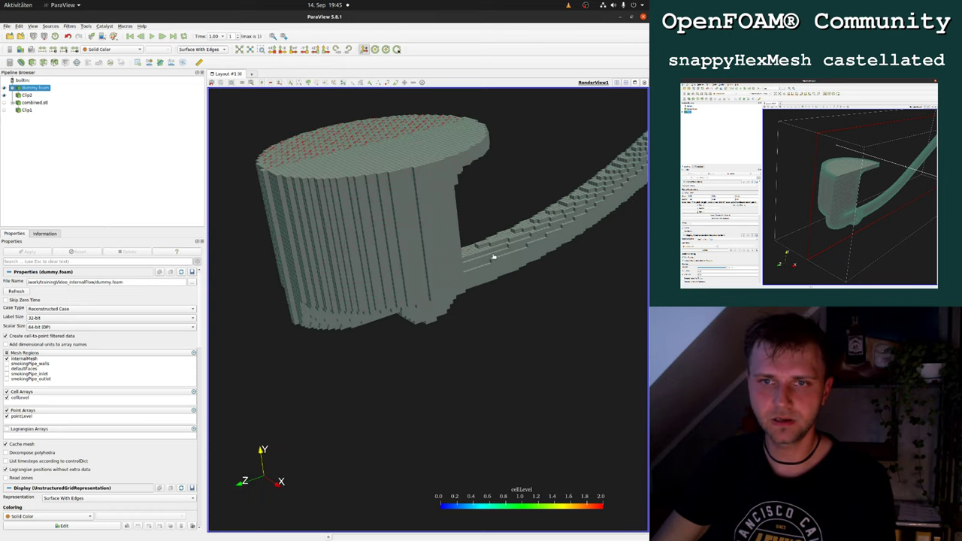
{"action": "middle_click_drag", "start_coordinate": [599, 212], "coordinate": [436, 352]}
{"action": "middle_click_drag", "start_coordinate": [590, 239], "coordinate": [439, 358]}
{"action": "left_click_drag", "start_coordinate": [438, 358], "coordinate": [424, 315]}
{"action": "scroll", "coordinate": [424, 315], "scroll_direction": "up", "scroll_amount": 3}
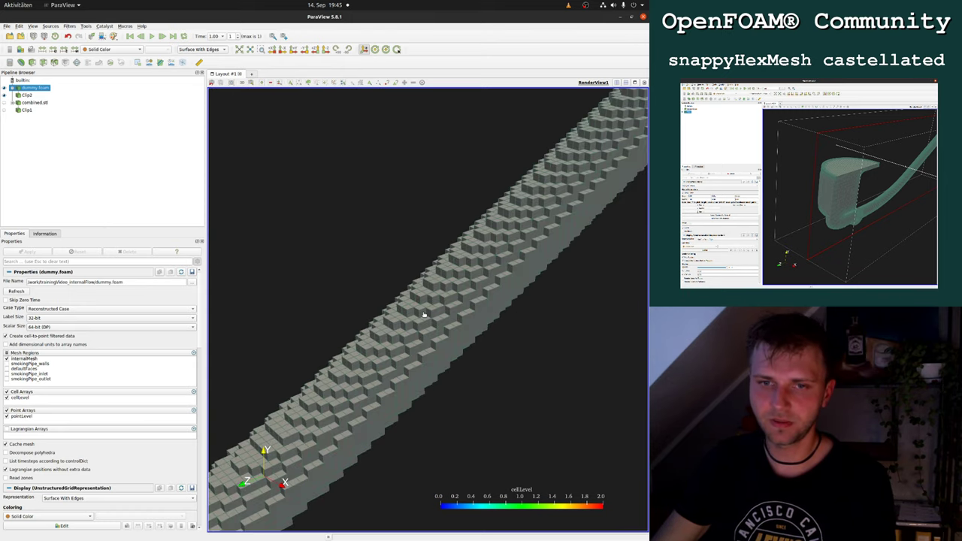
{"action": "scroll", "coordinate": [423, 315], "scroll_direction": "up", "scroll_amount": 3}
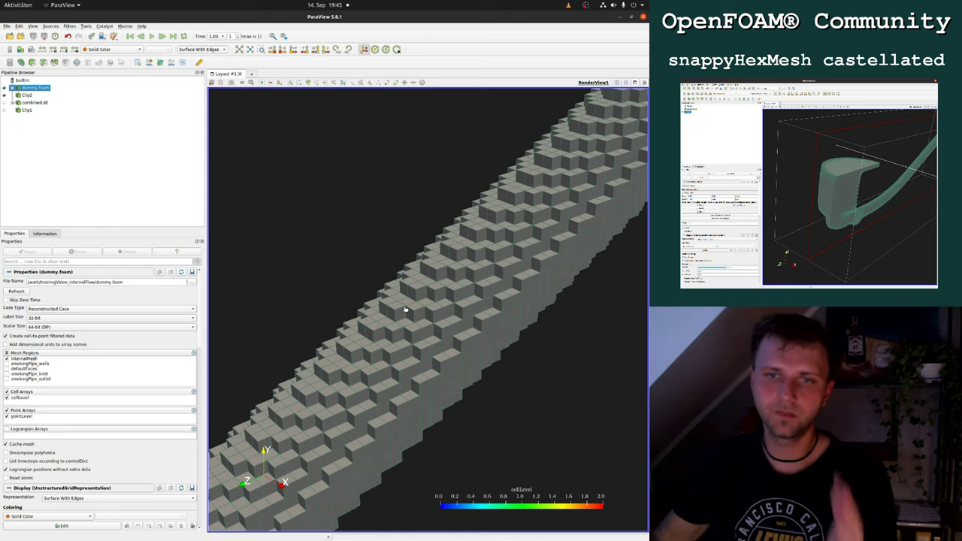
{"action": "scroll", "coordinate": [405, 309], "scroll_direction": "down", "scroll_amount": 3}
{"action": "middle_click_drag", "start_coordinate": [336, 377], "coordinate": [491, 233]}
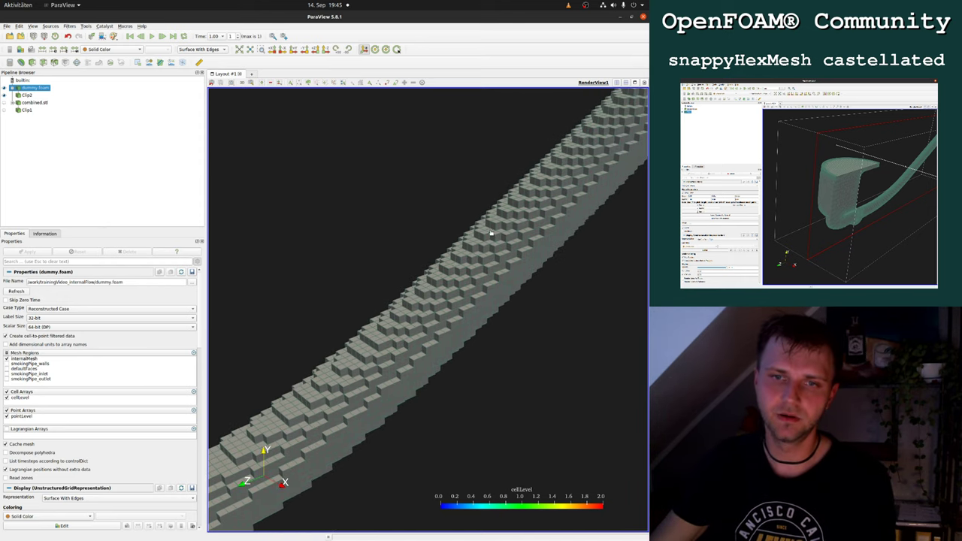
{"action": "left_click_drag", "start_coordinate": [404, 312], "coordinate": [383, 302]}
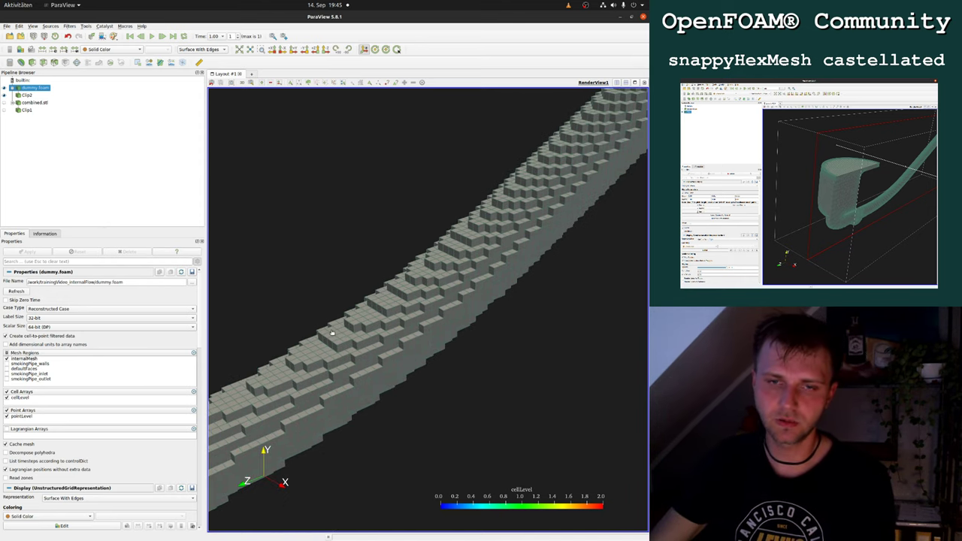
{"action": "left_click_drag", "start_coordinate": [325, 353], "coordinate": [484, 238]}
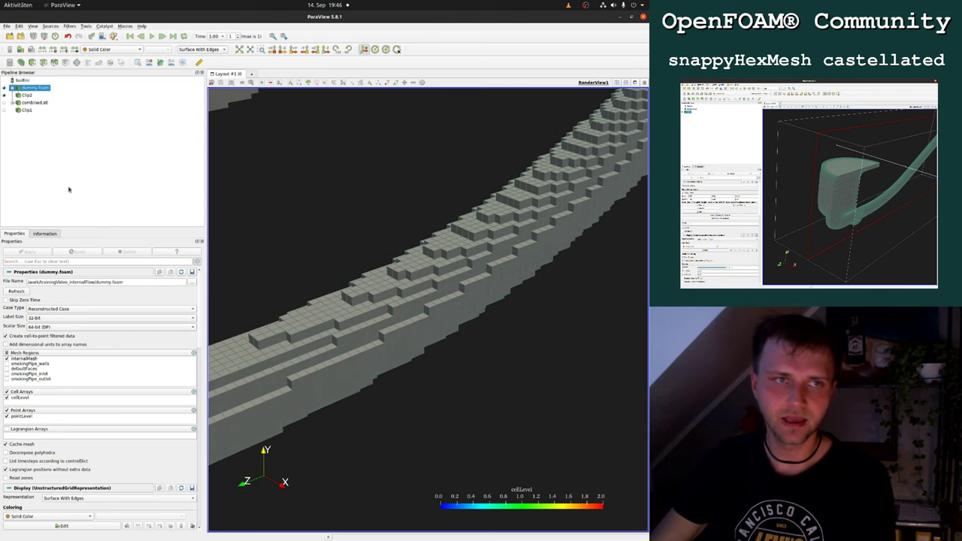
Show Clip1 again and compare the STL surface with the castellated cells along the stem.
{"action": "left_click", "coordinate": [4, 110]}
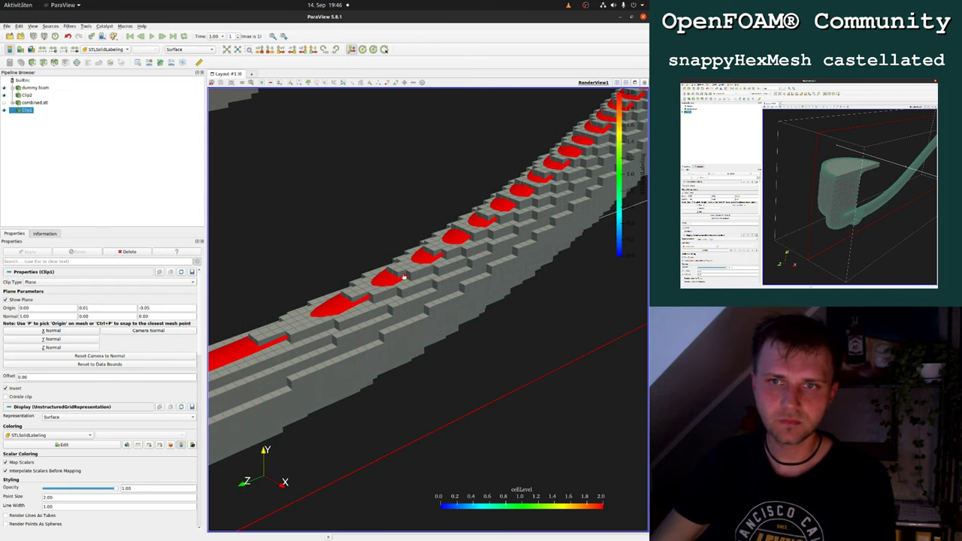
{"action": "scroll", "coordinate": [508, 207], "scroll_direction": "down", "scroll_amount": 5}
{"action": "scroll", "coordinate": [511, 210], "scroll_direction": "up", "scroll_amount": 4}
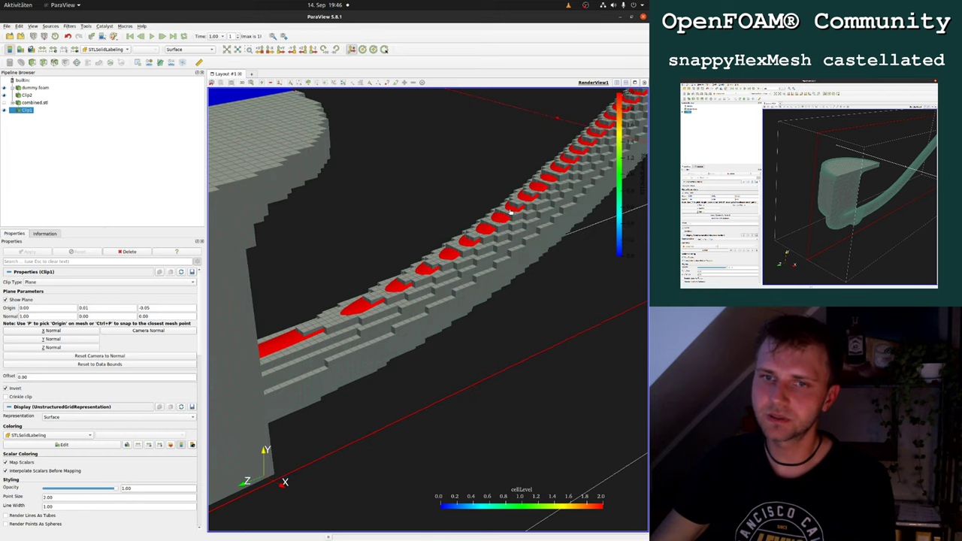
Hide Clip1 and show the full combined.stl surface to compare it with the castellated cells along the stem.
{"action": "scroll", "coordinate": [511, 207], "scroll_direction": "up", "scroll_amount": 3}
{"action": "scroll", "coordinate": [400, 284], "scroll_direction": "down", "scroll_amount": 1}
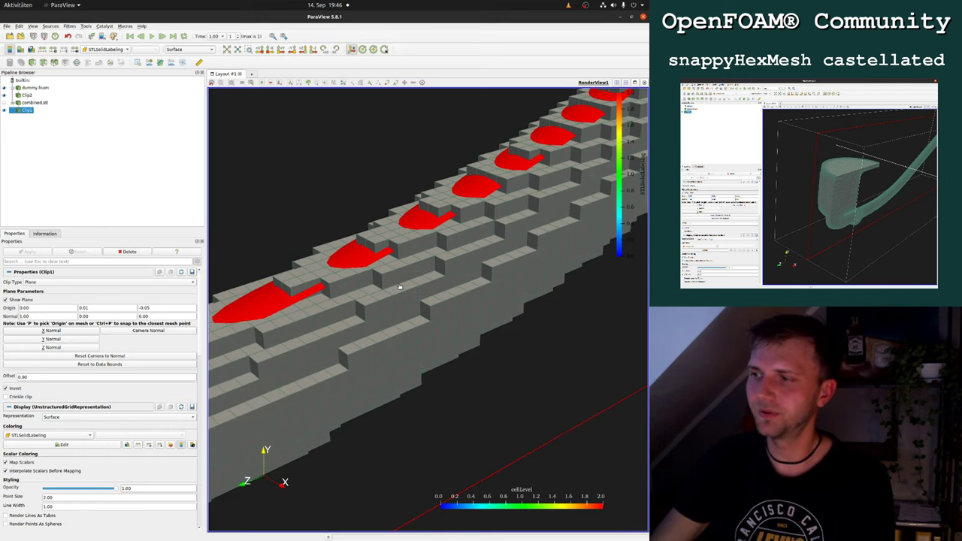
{"action": "scroll", "coordinate": [335, 286], "scroll_direction": "down", "scroll_amount": 3}
{"action": "left_click", "coordinate": [4, 111]}
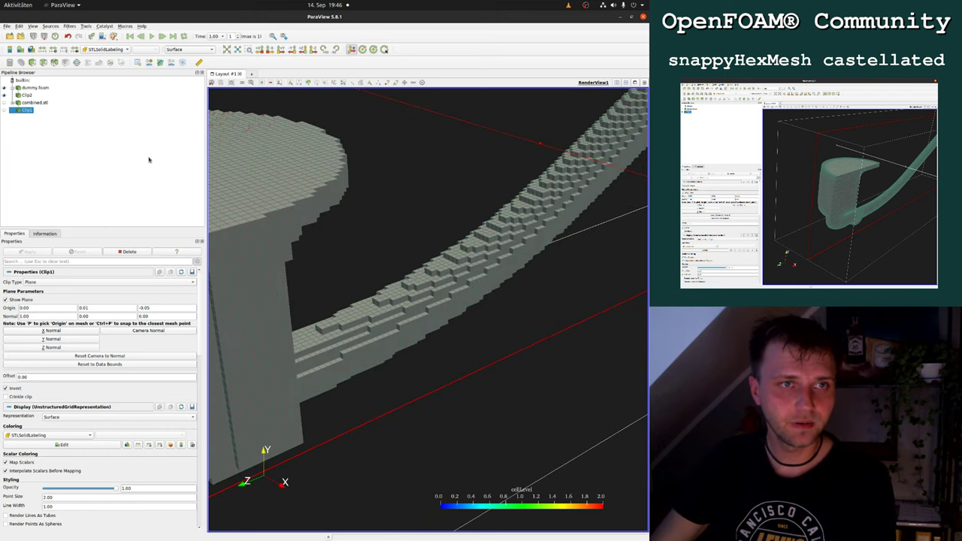
{"action": "left_click", "coordinate": [3, 103]}
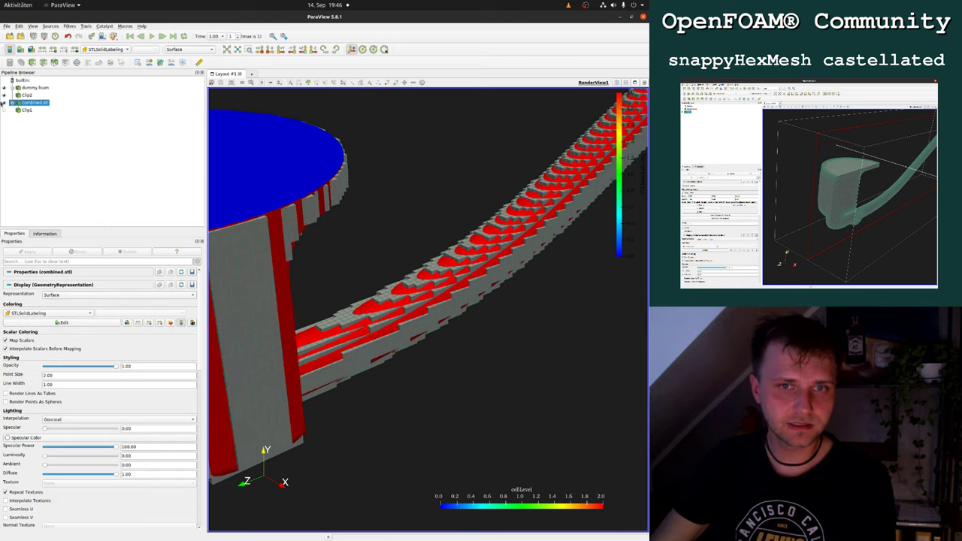
Hide combined.stl and the whole dummy.foam mesh so only Clip2's cross-section through the bowl and stem is displayed.
{"action": "left_click", "coordinate": [4, 102]}
{"action": "left_click", "coordinate": [4, 109]}
{"action": "left_click", "coordinate": [5, 94]}
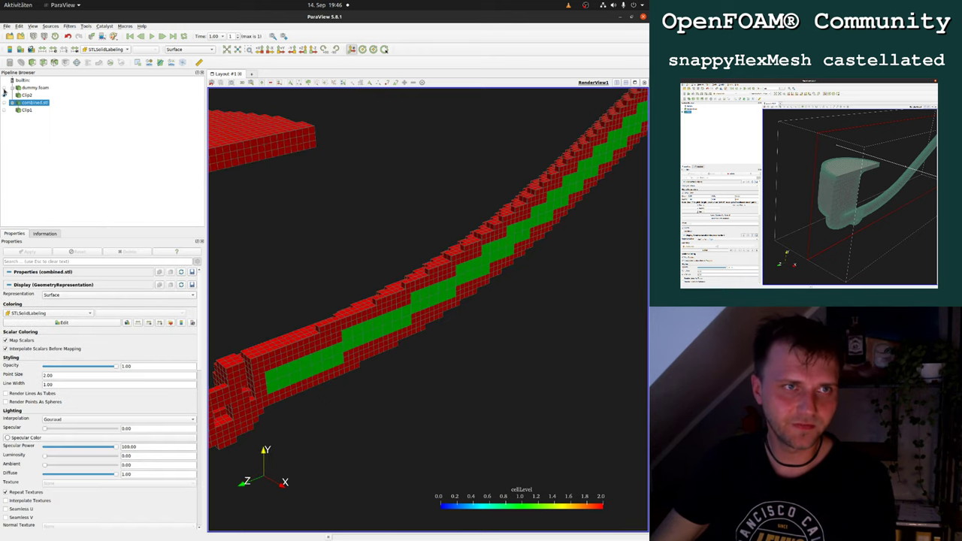
{"action": "left_click_drag", "start_coordinate": [299, 251], "coordinate": [485, 324]}
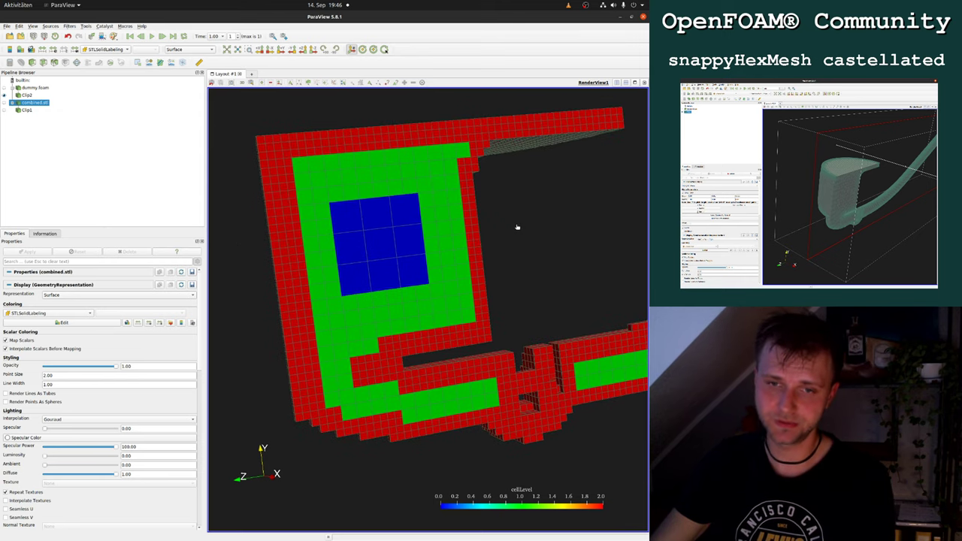
Return to ParaView and refresh the dummy.foam case to load the rerun mesh.
{"action": "key", "text": "super"}
{"action": "left_click", "coordinate": [292, 334]}
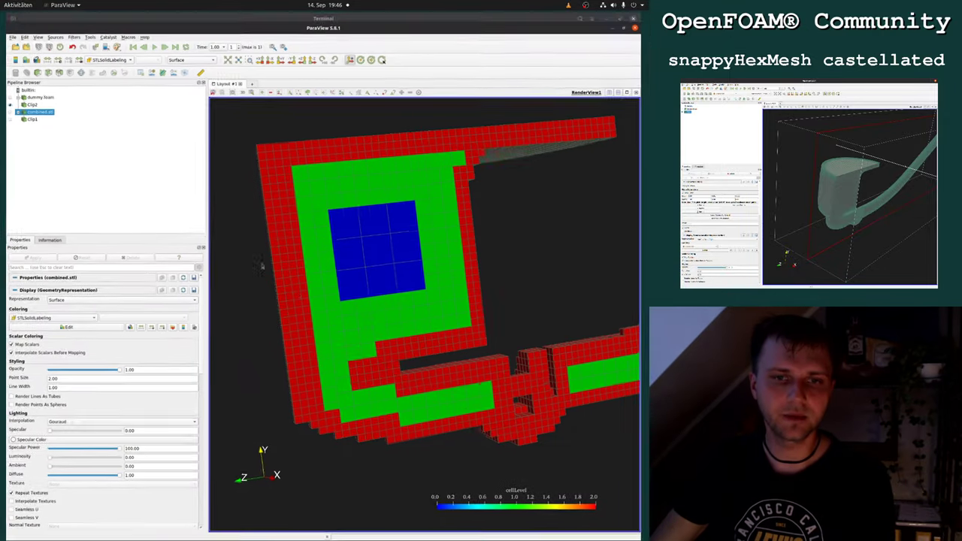
{"action": "left_click", "coordinate": [38, 89]}
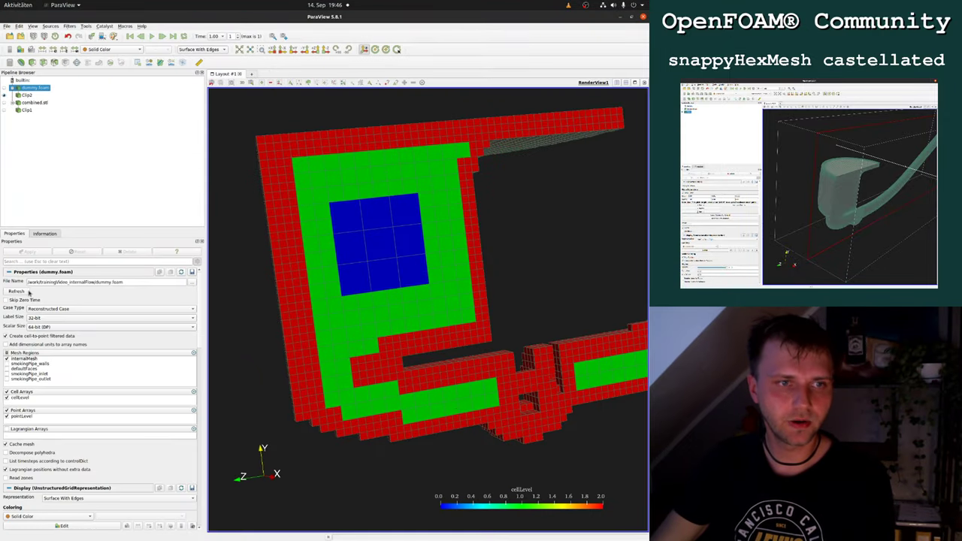
{"action": "left_click", "coordinate": [22, 291]}
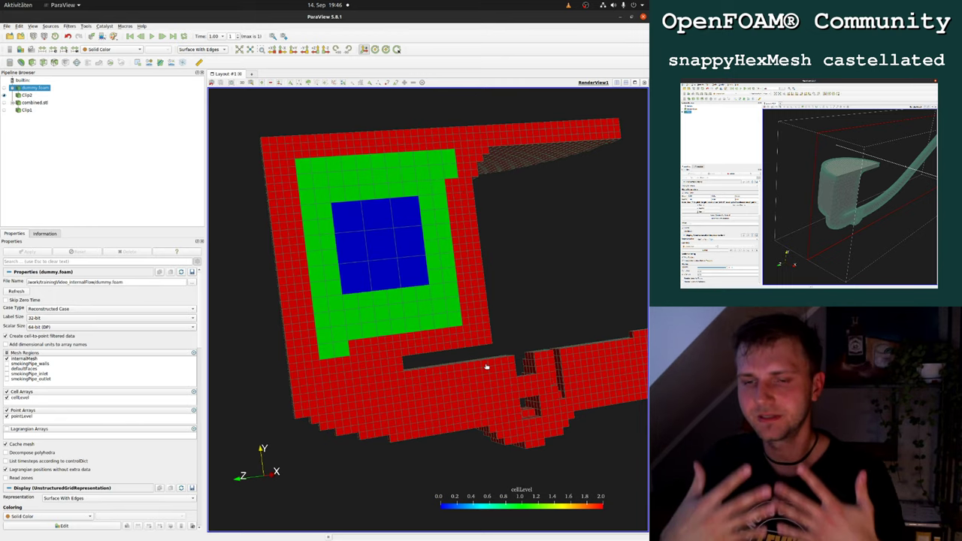
Examine the cell refinement levels in Clip2's cross-section, from the bowl through the joint and along the stem.
{"action": "key", "text": "super"}
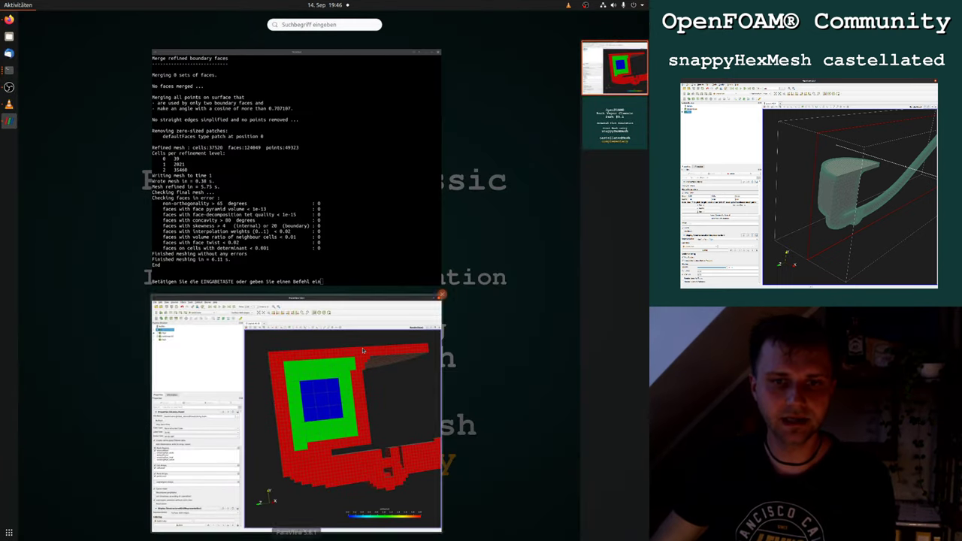
{"action": "left_click", "coordinate": [363, 350]}
{"action": "scroll", "coordinate": [453, 251], "scroll_direction": "up", "scroll_amount": 2}
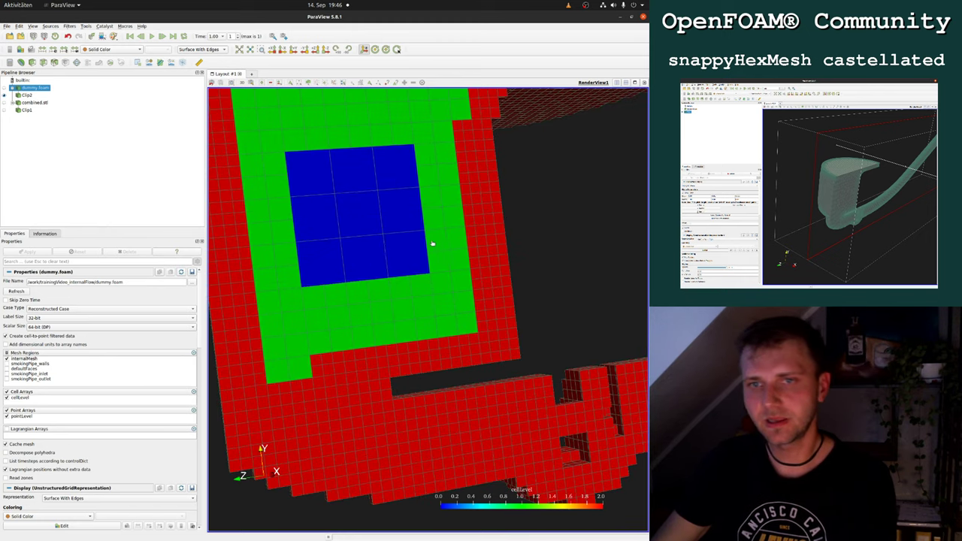
{"action": "scroll", "coordinate": [374, 283], "scroll_direction": "down", "scroll_amount": 4}
{"action": "middle_click_drag", "start_coordinate": [529, 308], "coordinate": [318, 280]}
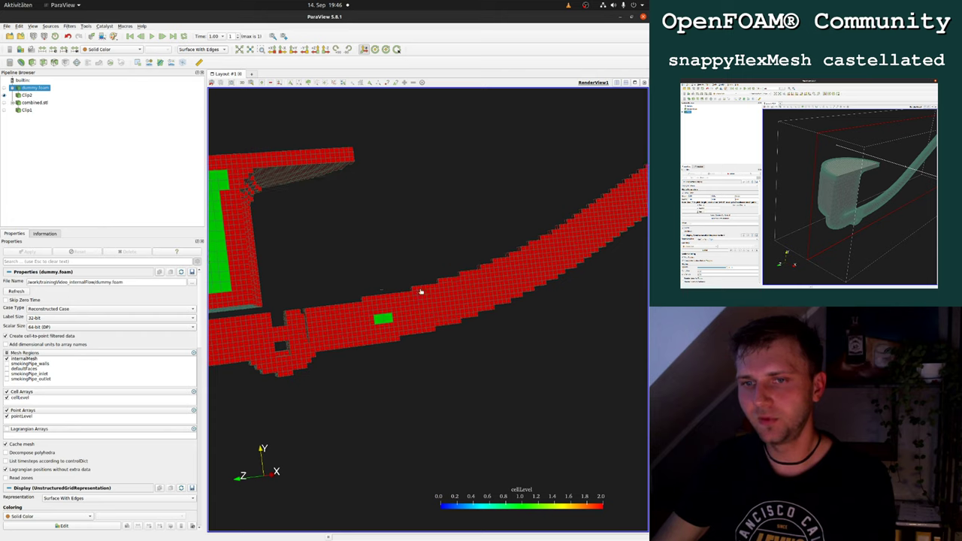
{"action": "middle_click_drag", "start_coordinate": [459, 278], "coordinate": [336, 304]}
{"action": "scroll", "coordinate": [336, 304], "scroll_direction": "down", "scroll_amount": 2}
{"action": "middle_click_drag", "start_coordinate": [451, 304], "coordinate": [543, 293]}
{"action": "left_click_drag", "start_coordinate": [313, 327], "coordinate": [318, 297]}
{"action": "middle_click_drag", "start_coordinate": [331, 298], "coordinate": [486, 315]}
{"action": "left_click_drag", "start_coordinate": [428, 314], "coordinate": [418, 305]}
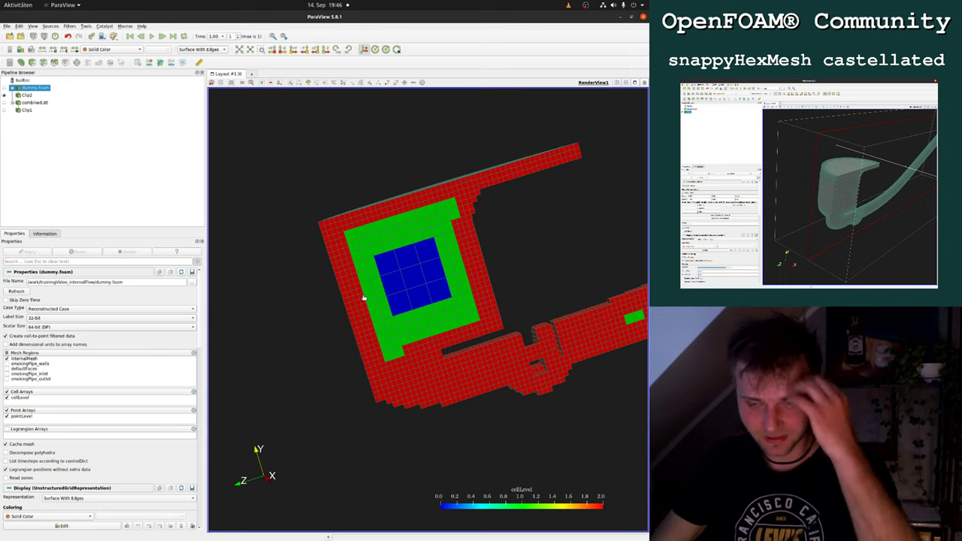
Switch to snappyHexMeshDict in the terminal, set the smokingPipe surface refinement level to (2 3) and save the file.
{"action": "key", "text": "super"}
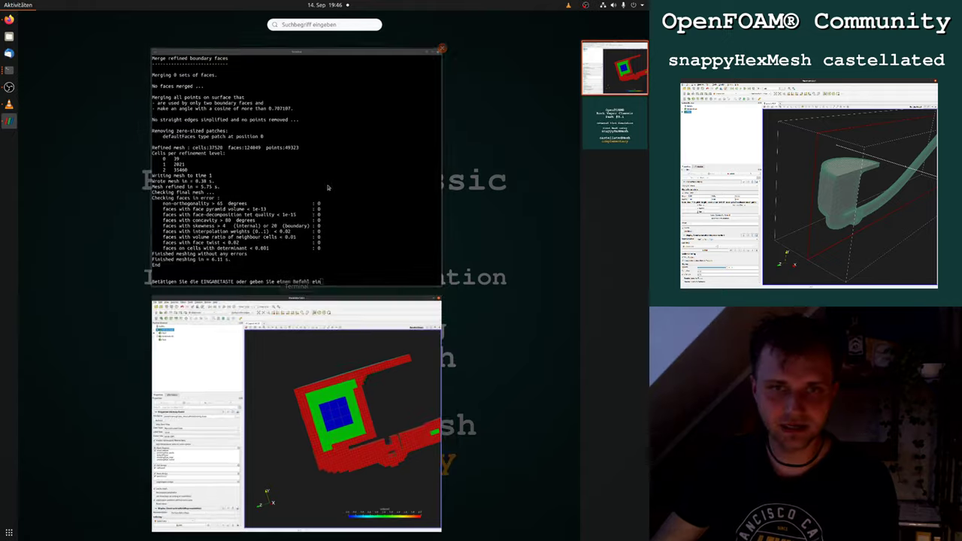
{"action": "left_click", "coordinate": [301, 215]}
{"action": "key", "text": "Return"}
{"action": "key", "text": "ctrl+f"}
{"action": "key", "text": "j"}
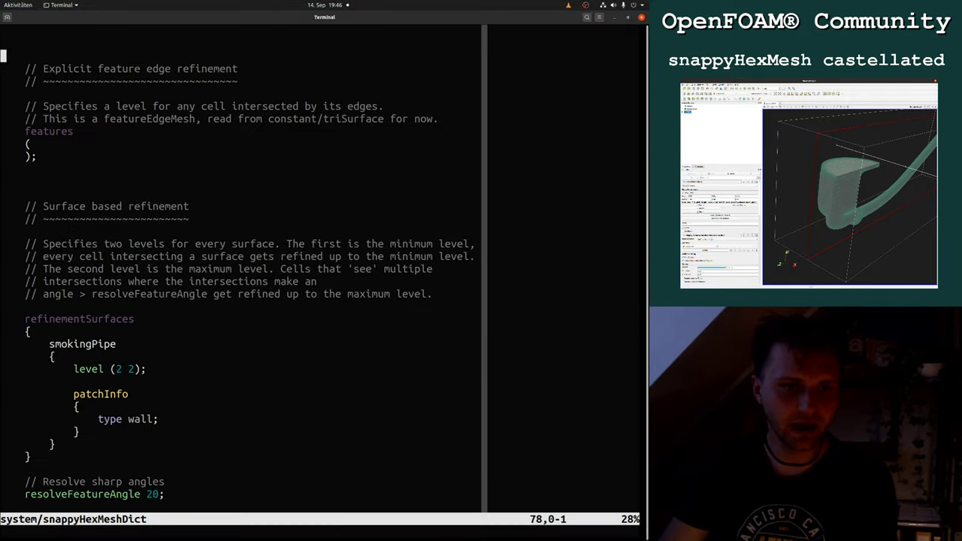
{"action": "key", "text": "j"}
{"action": "key", "text": "j"}
{"action": "key", "text": "j"}
{"action": "key", "text": "j"}
{"action": "key", "text": "j"}
{"action": "key", "text": "j"}
{"action": "key", "text": "j"}
{"action": "key", "text": "j"}
{"action": "key", "text": "j"}
{"action": "key", "text": "j"}
{"action": "key", "text": "j"}
{"action": "key", "text": "j"}
{"action": "key", "text": "j"}
{"action": "key", "text": "j"}
{"action": "key", "text": "j"}
{"action": "key", "text": "j"}
{"action": "key", "text": "j"}
{"action": "key", "text": "j"}
{"action": "key", "text": "j"}
{"action": "key", "text": "j"}
{"action": "key", "text": "j"}
{"action": "key", "text": "j"}
{"action": "key", "text": "j"}
{"action": "key", "text": "j"}
{"action": "key", "text": "j"}
{"action": "key", "text": "dollar"}
{"action": "type", "text": "hhr3"}
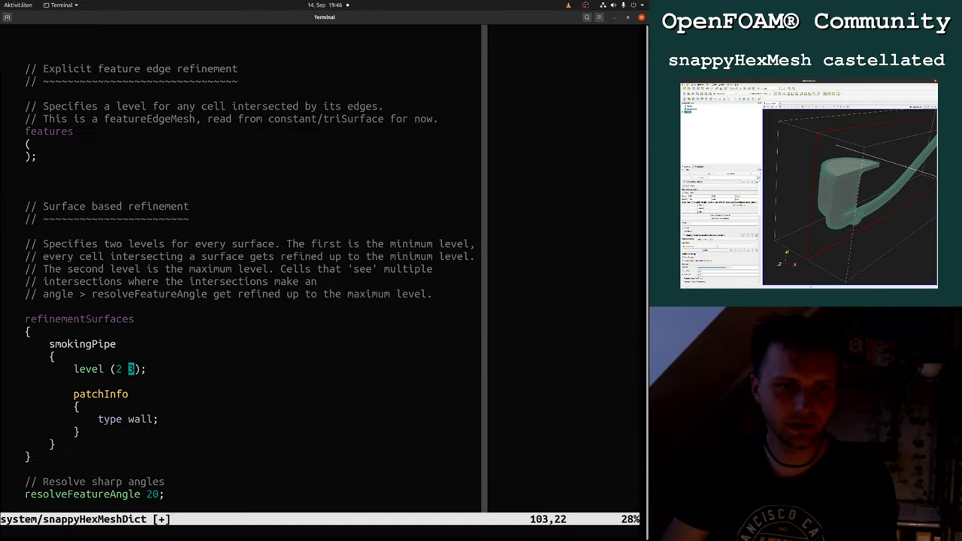
{"action": "type", "text": ":w"}
{"action": "key", "text": "Return"}
Set resolveFeatureAngle to 40 in snappyHexMeshDict.
{"action": "key", "text": "j"}
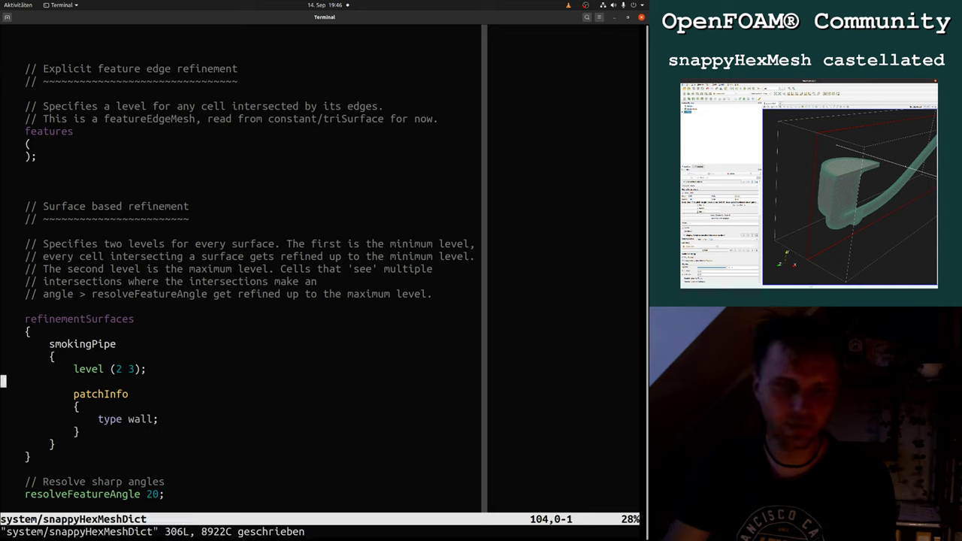
{"action": "key", "text": "j"}
{"action": "key", "text": "j"}
{"action": "key", "text": "j"}
{"action": "key", "text": "j"}
{"action": "key", "text": "j"}
{"action": "key", "text": "j"}
{"action": "key", "text": "j"}
{"action": "key", "text": "j"}
{"action": "key", "text": "j"}
{"action": "key", "text": "w"}
{"action": "key", "text": "l"}
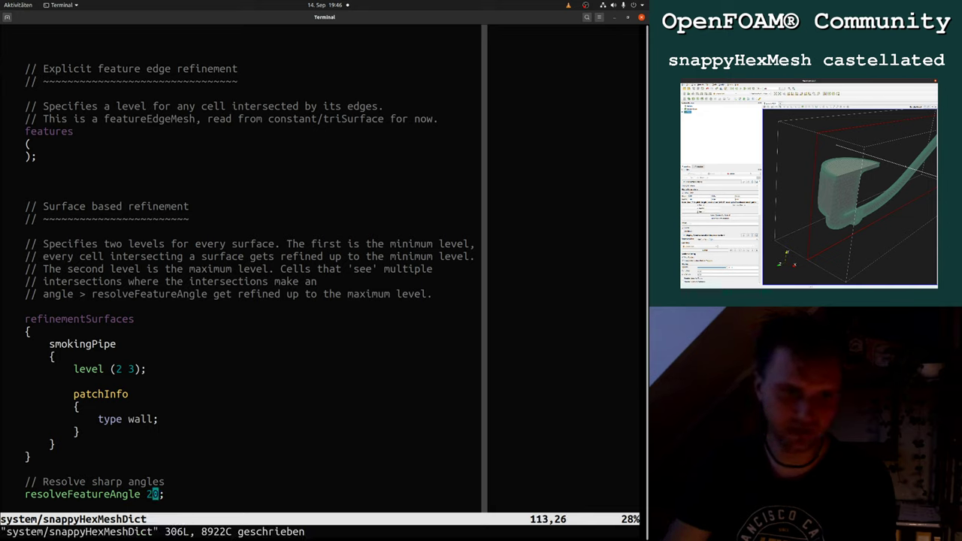
{"action": "key", "text": "h"}
{"action": "key", "text": "r"}
{"action": "key", "text": "4"}
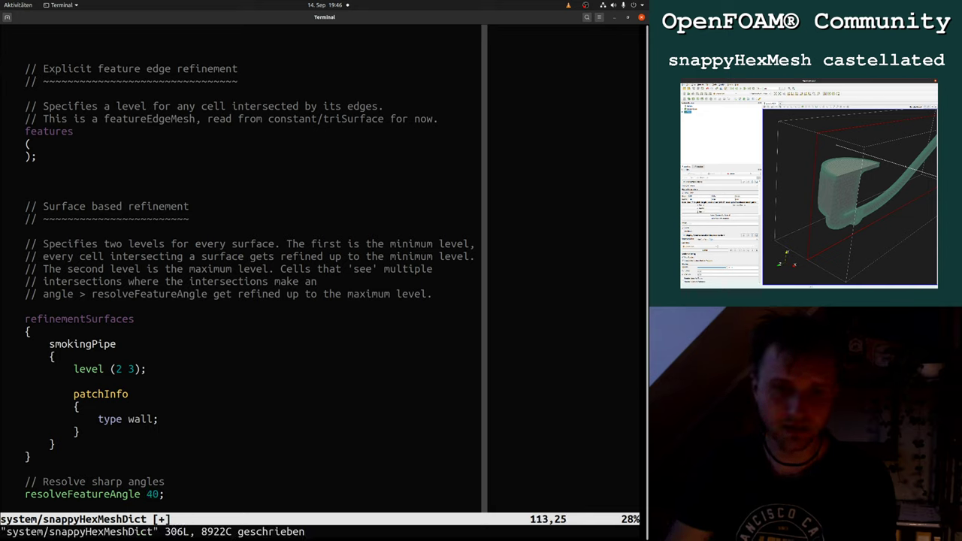
Go back to the smokingPipe level entry and run snappyHexMesh from within the editor.
{"action": "key", "text": "k"}
{"action": "key", "text": "k"}
{"action": "key", "text": "k"}
{"action": "key", "text": "k"}
{"action": "key", "text": "k"}
{"action": "key", "text": "k"}
{"action": "key", "text": "k"}
{"action": "key", "text": "k"}
{"action": "key", "text": "k"}
{"action": "key", "text": "k"}
{"action": "key", "text": "k"}
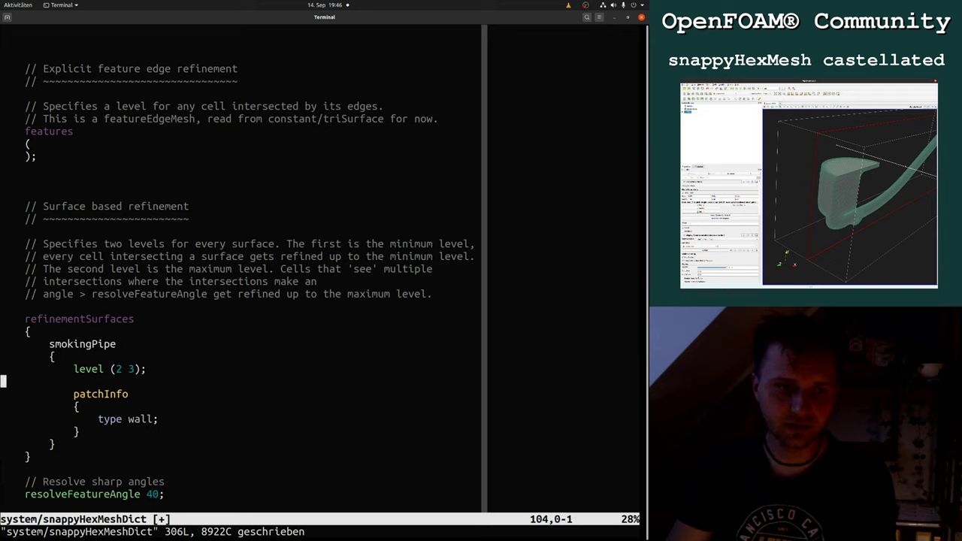
{"action": "key", "text": "j"}
{"action": "type", "text": "h"}
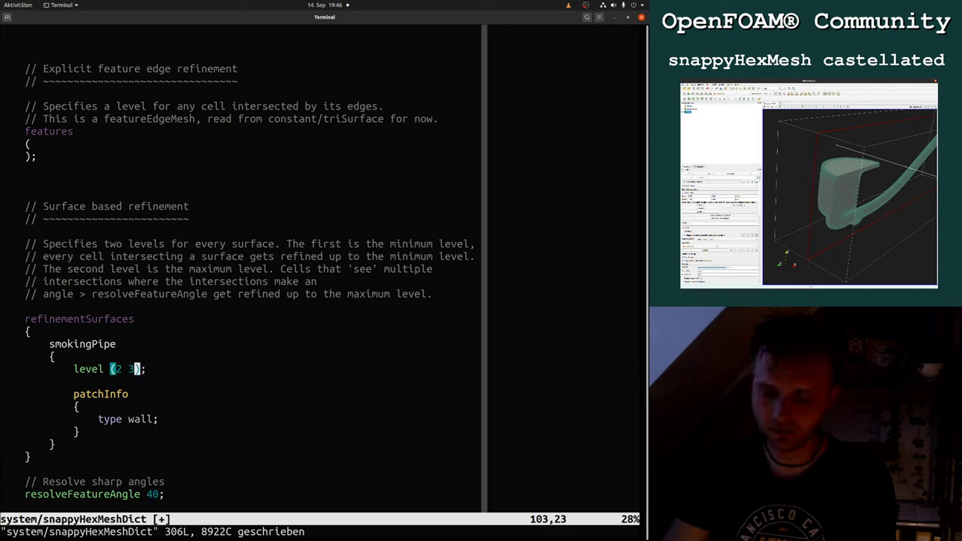
{"action": "type", "text": ":!snappyHexMesh"}
{"action": "key", "text": "Return"}
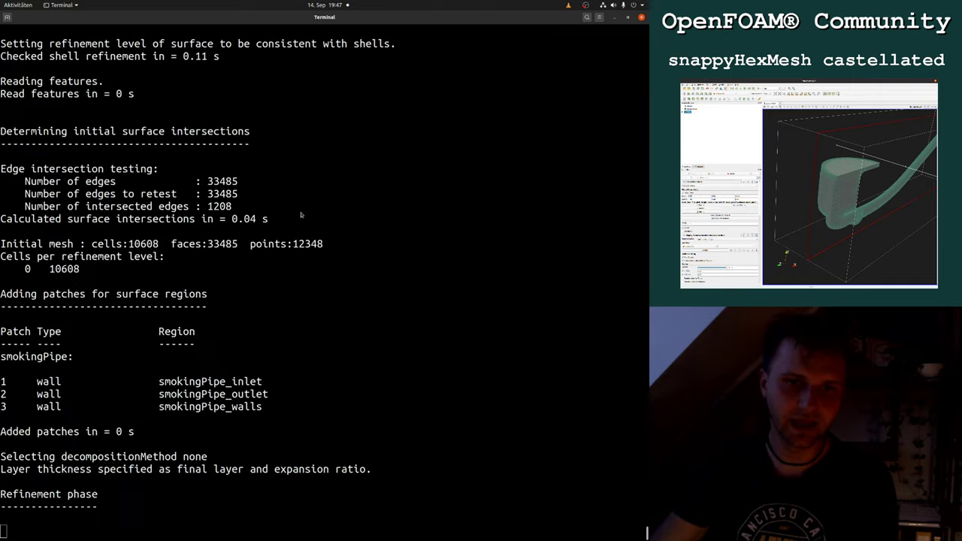
Switch back to ParaView and display only combined.stl, represented as Surface With Edges.
{"action": "key", "text": "super"}
{"action": "left_click", "coordinate": [307, 345]}
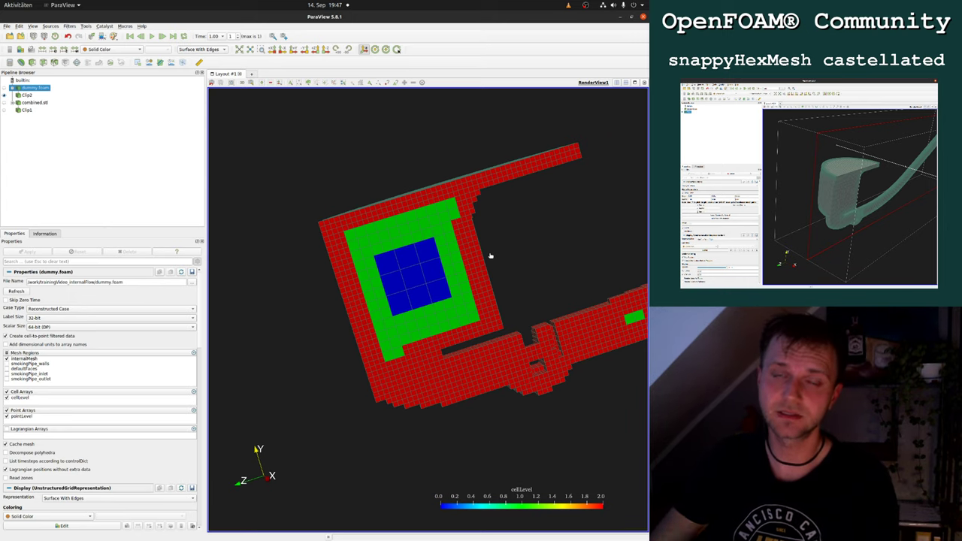
{"action": "left_click_drag", "start_coordinate": [499, 266], "coordinate": [456, 256]}
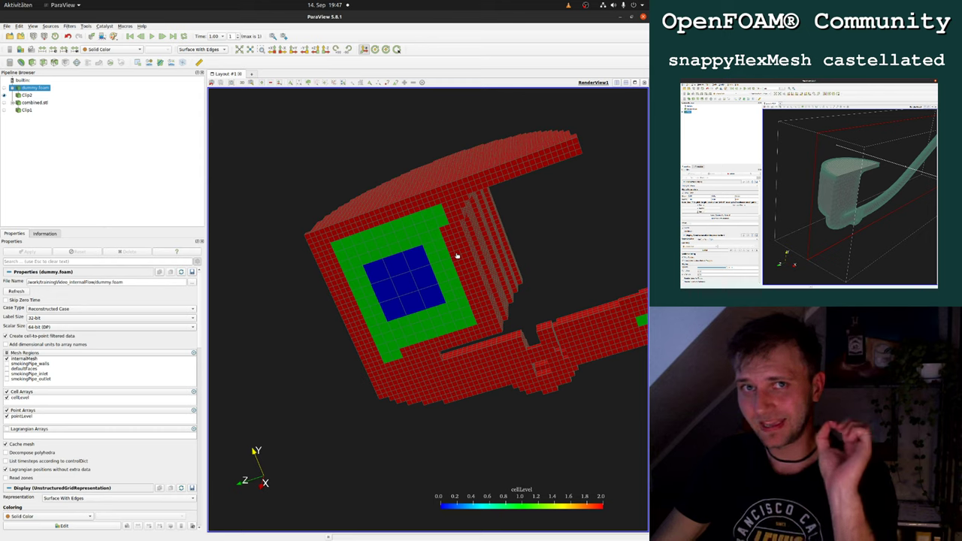
{"action": "left_click", "coordinate": [4, 109]}
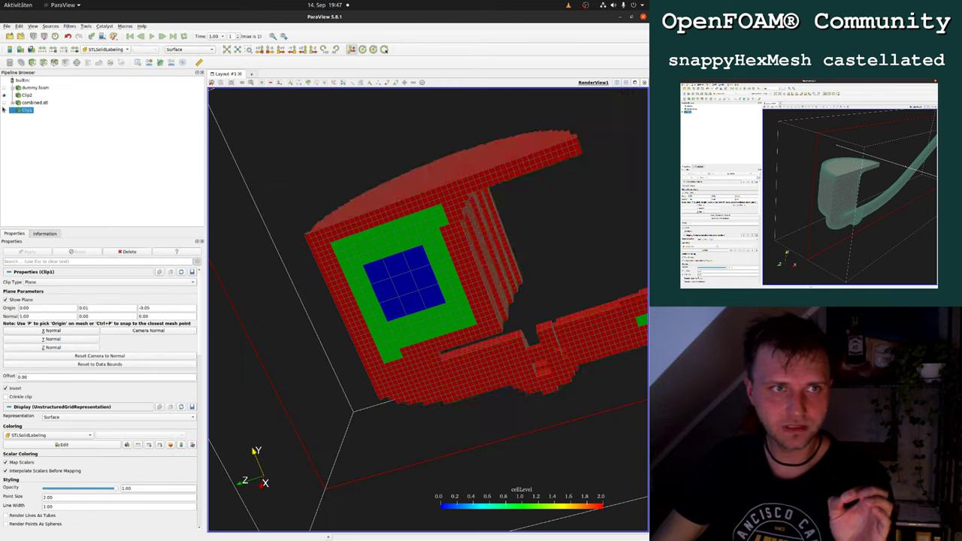
{"action": "left_click", "coordinate": [4, 102]}
{"action": "left_click", "coordinate": [3, 95]}
{"action": "left_click", "coordinate": [201, 50]}
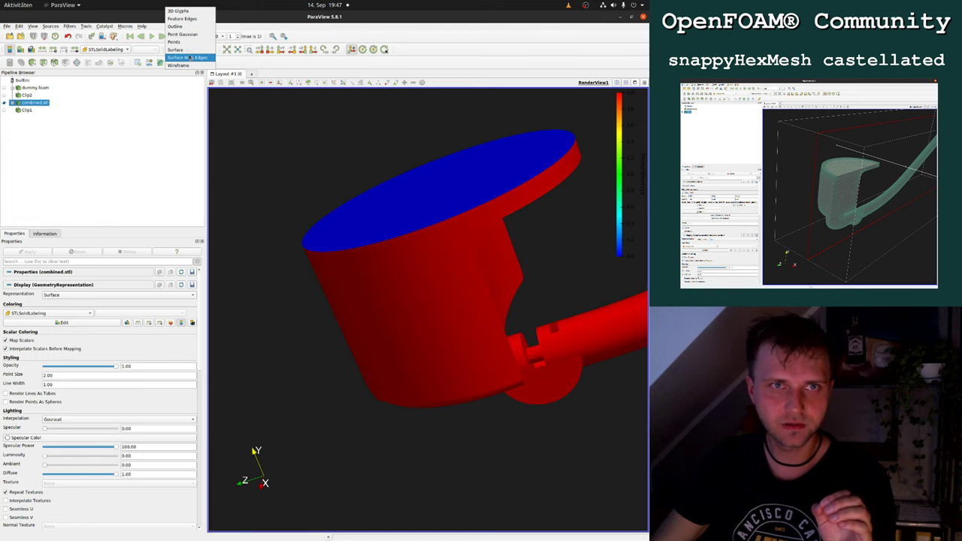
{"action": "left_click", "coordinate": [191, 58]}
Examine the STL surface's triangulation and its angles on the bowl, the joint and along the curved stem.
{"action": "left_click_drag", "start_coordinate": [398, 191], "coordinate": [446, 288]}
{"action": "left_click_drag", "start_coordinate": [532, 236], "coordinate": [461, 313]}
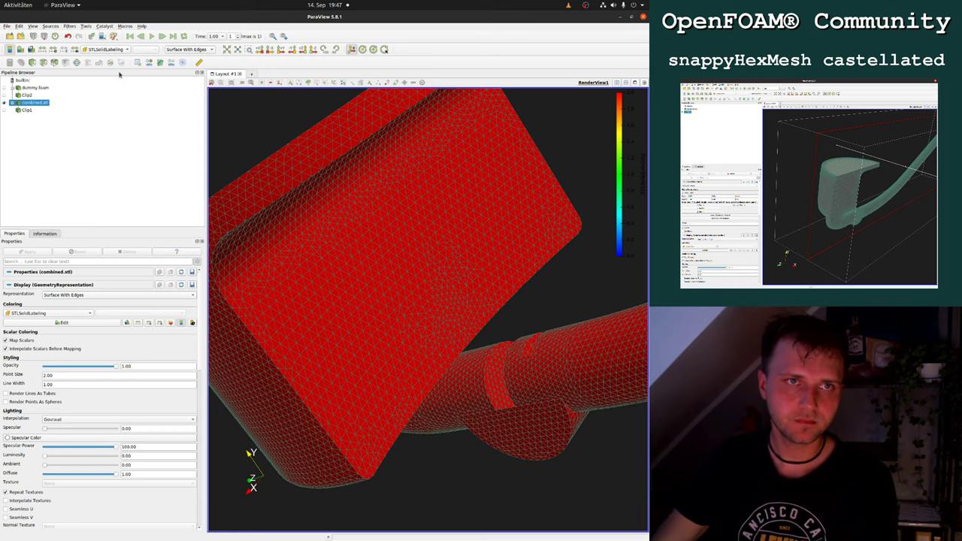
{"action": "scroll", "coordinate": [275, 224], "scroll_direction": "down", "scroll_amount": 7}
{"action": "left_click_drag", "start_coordinate": [470, 263], "coordinate": [511, 239]}
{"action": "middle_click_drag", "start_coordinate": [515, 236], "coordinate": [371, 340]}
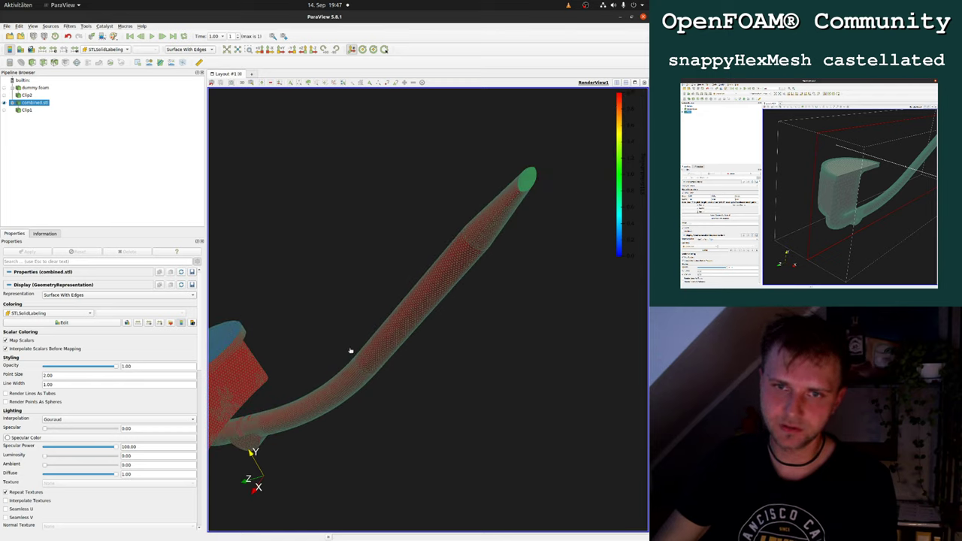
{"action": "left_click_drag", "start_coordinate": [350, 351], "coordinate": [404, 329]}
{"action": "left_click_drag", "start_coordinate": [496, 239], "coordinate": [442, 297]}
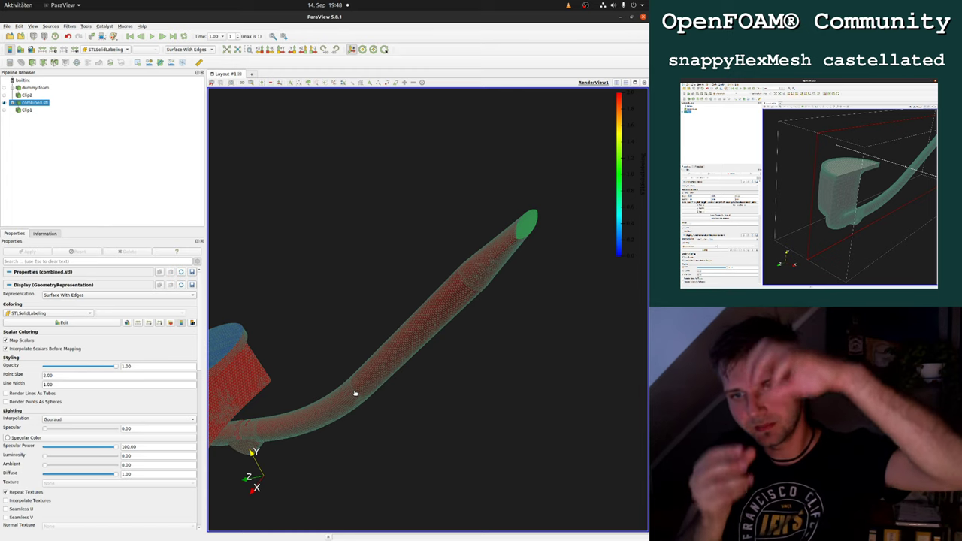
{"action": "left_click_drag", "start_coordinate": [304, 396], "coordinate": [348, 348]}
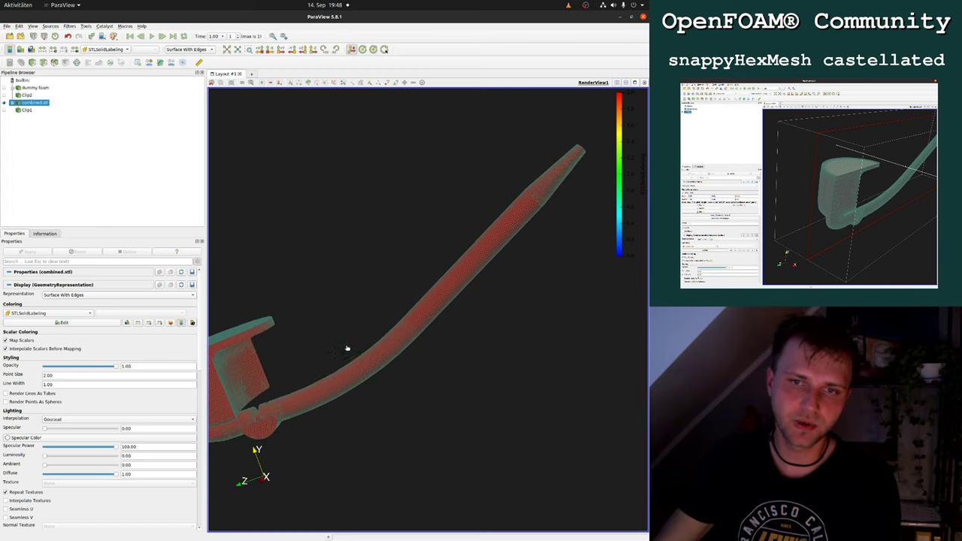
{"action": "middle_click_drag", "start_coordinate": [348, 348], "coordinate": [413, 312]}
{"action": "scroll", "coordinate": [414, 312], "scroll_direction": "up", "scroll_amount": 2}
{"action": "middle_click_drag", "start_coordinate": [308, 316], "coordinate": [394, 277]}
{"action": "scroll", "coordinate": [394, 277], "scroll_direction": "up", "scroll_amount": 3}
{"action": "left_click_drag", "start_coordinate": [323, 272], "coordinate": [356, 264]}
{"action": "middle_click_drag", "start_coordinate": [356, 264], "coordinate": [341, 302]}
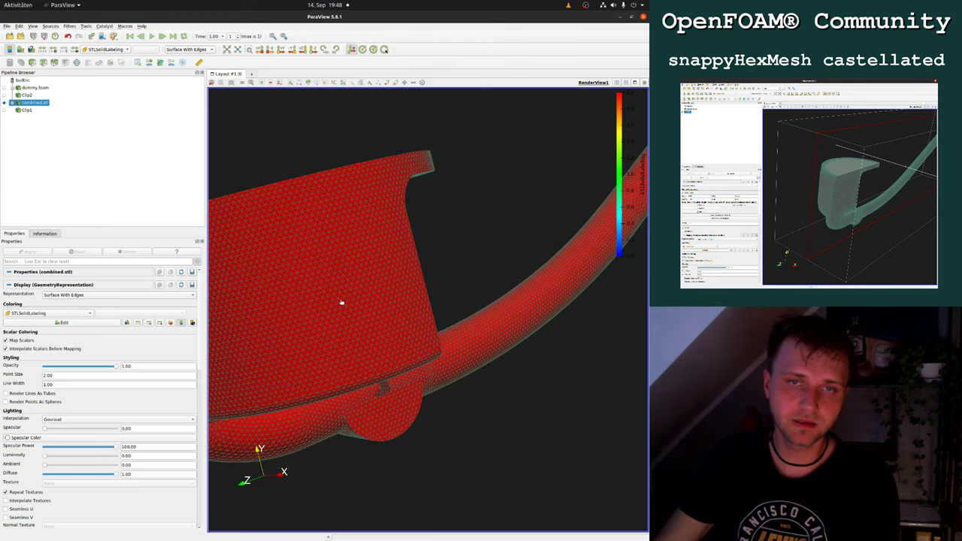
Hide combined.stl and show Clip2 again with the bowl and joint cross-section in close view.
{"action": "left_click", "coordinate": [3, 103]}
{"action": "left_click", "coordinate": [3, 96]}
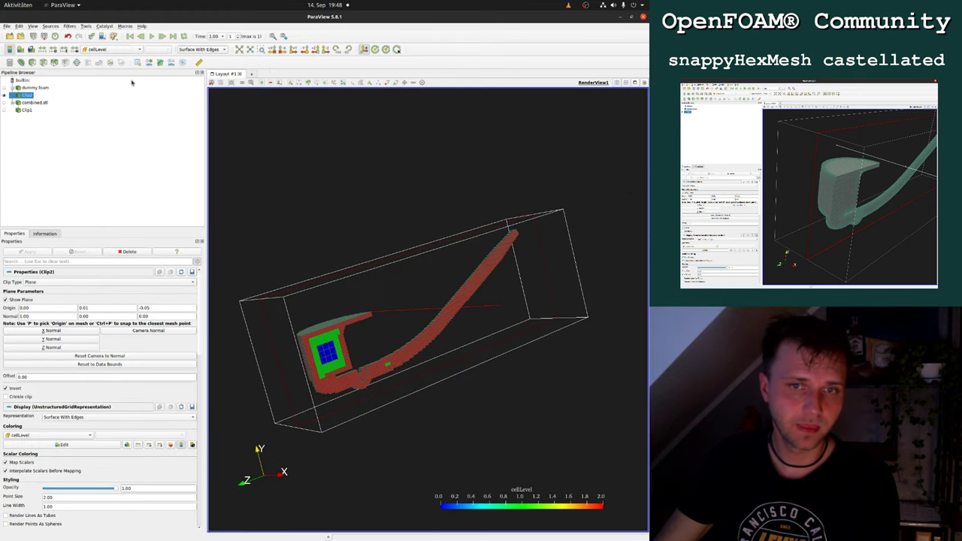
{"action": "left_click_drag", "start_coordinate": [274, 169], "coordinate": [264, 180]}
{"action": "middle_click_drag", "start_coordinate": [264, 180], "coordinate": [393, 107]}
{"action": "scroll", "coordinate": [393, 107], "scroll_direction": "up", "scroll_amount": 4}
{"action": "scroll", "coordinate": [393, 107], "scroll_direction": "up", "scroll_amount": 2}
{"action": "left_click_drag", "start_coordinate": [294, 323], "coordinate": [268, 332]}
{"action": "middle_click_drag", "start_coordinate": [268, 332], "coordinate": [146, 411]}
{"action": "scroll", "coordinate": [147, 412], "scroll_direction": "up", "scroll_amount": 1}
Refresh the dummy.foam case to load the new mesh and examine the refined cells around the bowl-to-stem joint.
{"action": "left_click", "coordinate": [34, 87]}
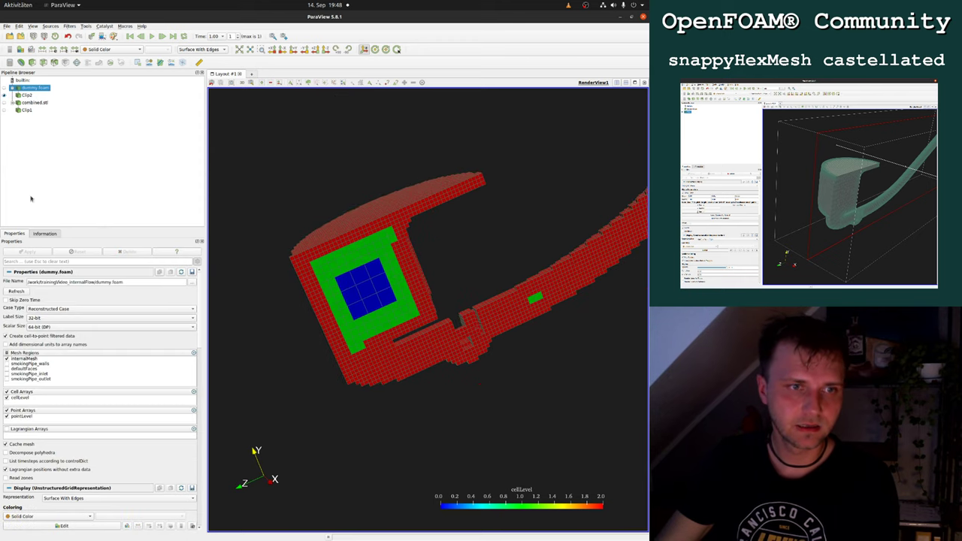
{"action": "left_click_drag", "start_coordinate": [300, 332], "coordinate": [339, 389]}
{"action": "scroll", "coordinate": [339, 389], "scroll_direction": "down", "scroll_amount": 5}
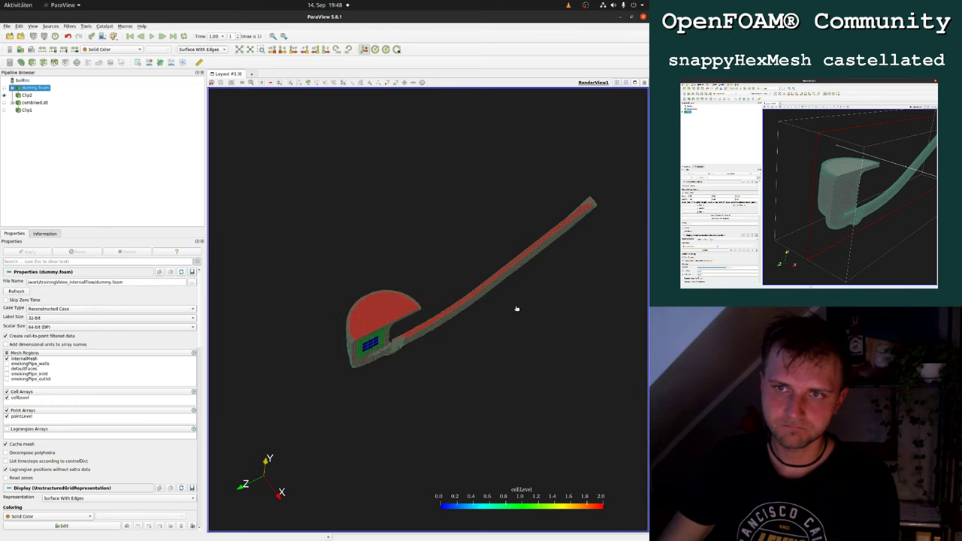
{"action": "left_click_drag", "start_coordinate": [516, 308], "coordinate": [427, 266]}
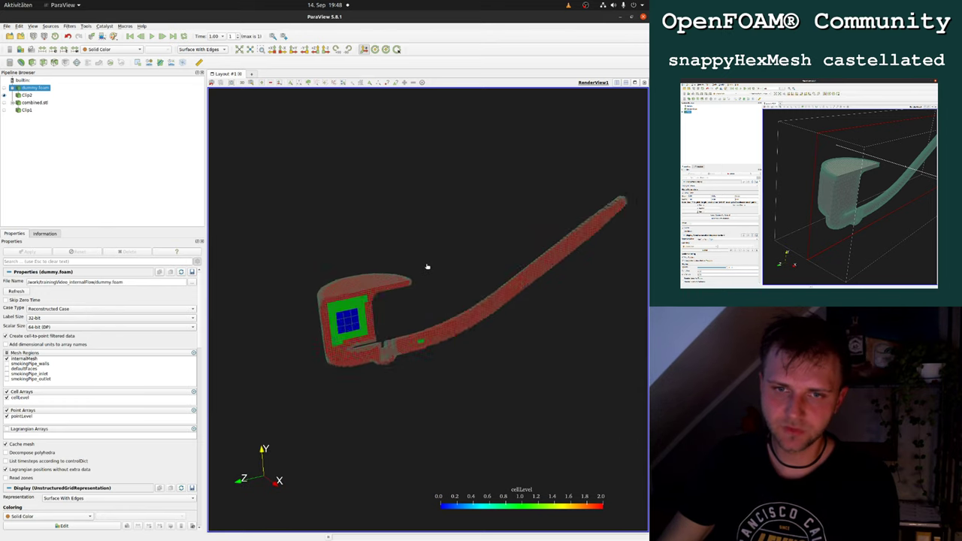
{"action": "scroll", "coordinate": [427, 266], "scroll_direction": "up", "scroll_amount": 10}
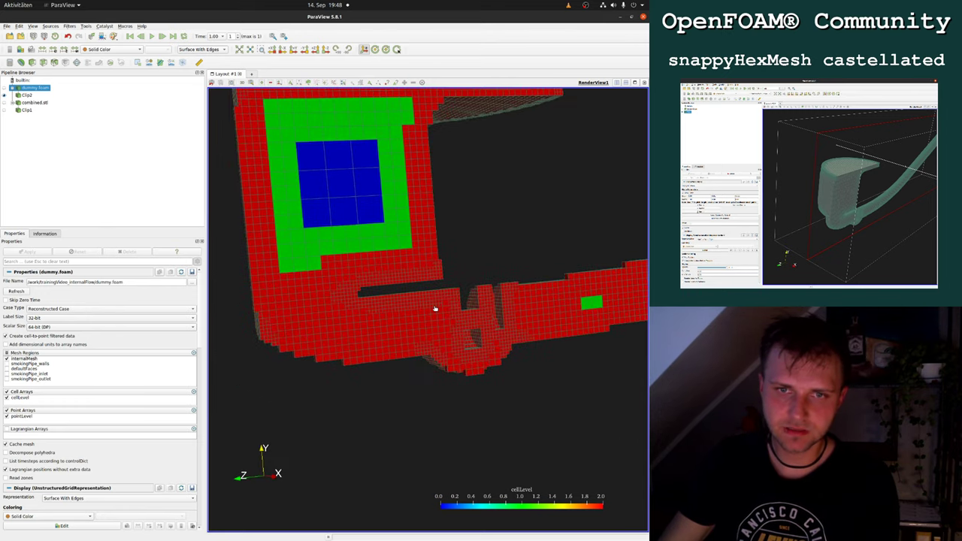
Select Clip2 and examine its cells coloured by cellLevel around the bowl and the bowl-to-stem joint.
{"action": "key", "text": "super"}
{"action": "left_click", "coordinate": [393, 400]}
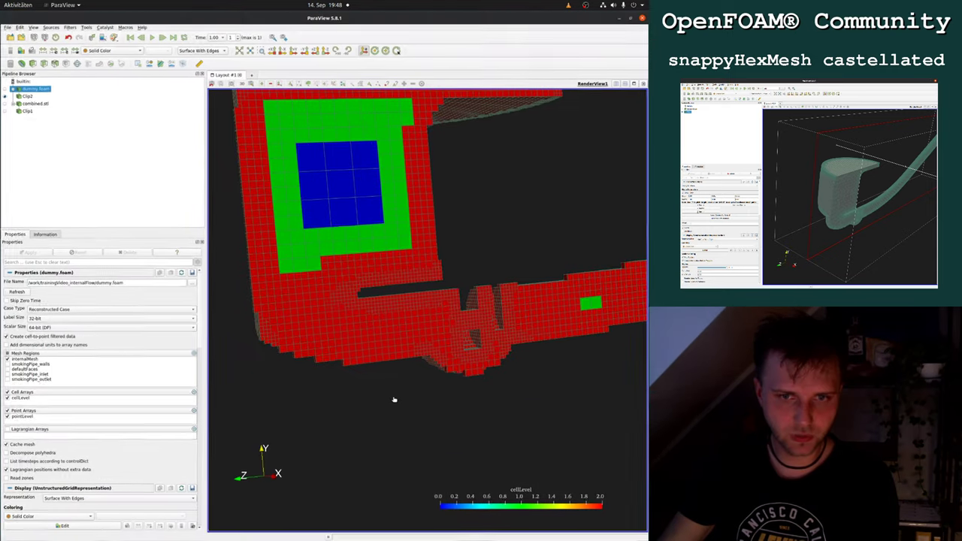
{"action": "left_click", "coordinate": [26, 95]}
{"action": "scroll", "coordinate": [445, 391], "scroll_direction": "down", "scroll_amount": 5}
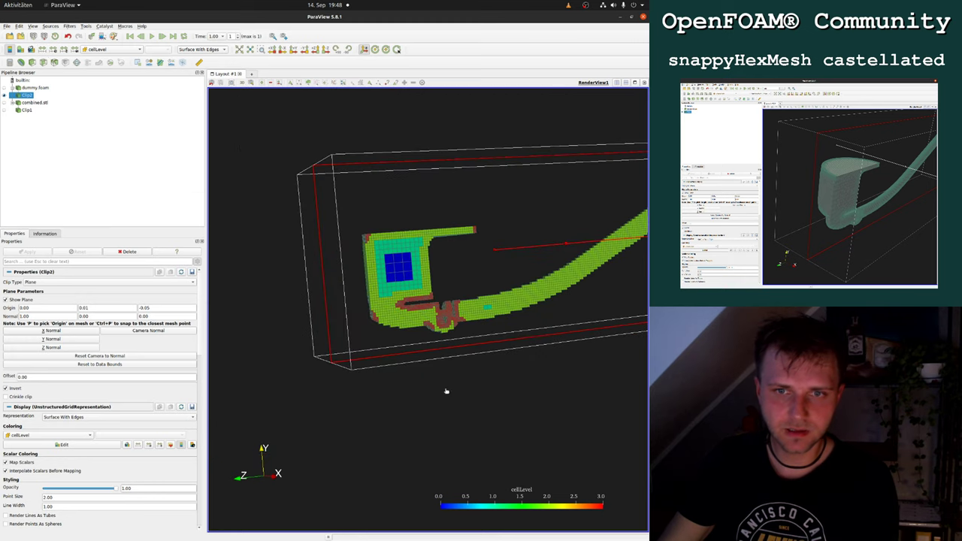
{"action": "scroll", "coordinate": [445, 391], "scroll_direction": "up", "scroll_amount": 5}
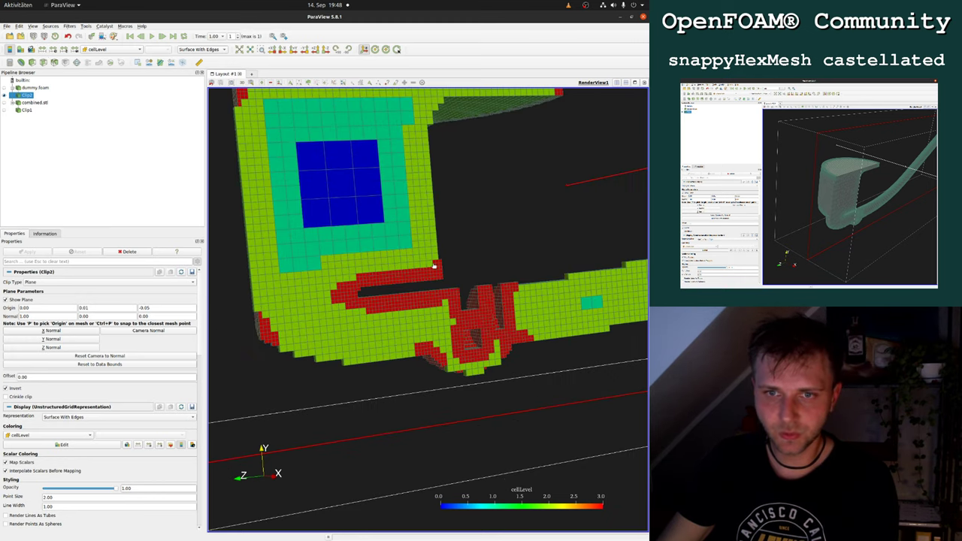
{"action": "left_click_drag", "start_coordinate": [534, 189], "coordinate": [524, 208]}
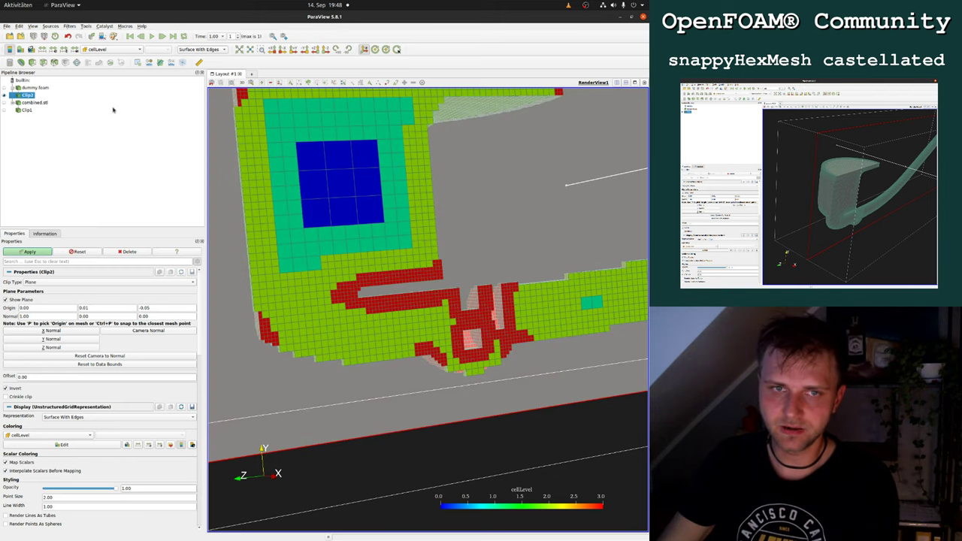
Select dummy.foam to hide the clip plane and view the bowl, joint and stem cross-section from an angle.
{"action": "left_click", "coordinate": [32, 87]}
{"action": "scroll", "coordinate": [500, 179], "scroll_direction": "down", "scroll_amount": 3}
{"action": "middle_click_drag", "start_coordinate": [500, 179], "coordinate": [433, 235]}
{"action": "left_click_drag", "start_coordinate": [433, 235], "coordinate": [419, 276]}
Switch to the terminal and bring up system/snappyHexMeshDict at the smokingPipe level entry in refinementSurfaces.
{"action": "mouse_move", "coordinate": [1, 1]}
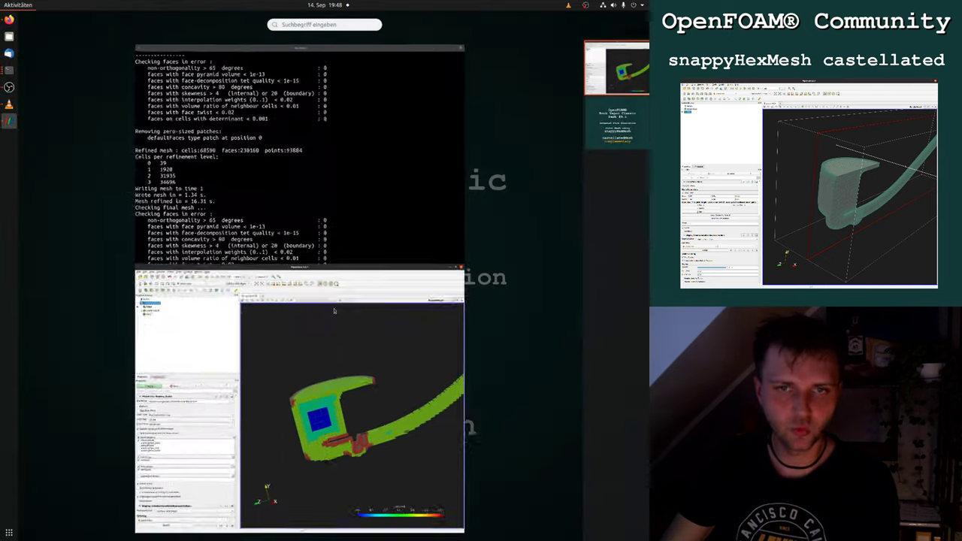
{"action": "left_click", "coordinate": [281, 208]}
{"action": "key", "text": "Return"}
{"action": "key", "text": "Down"}
{"action": "key", "text": "Up"}
{"action": "key", "text": "Up"}
{"action": "key", "text": "Up"}
{"action": "key", "text": "Up"}
{"action": "key", "text": "Up"}
{"action": "key", "text": "Up"}
{"action": "key", "text": "Up"}
{"action": "key", "text": "Up"}
{"action": "key", "text": "Up"}
{"action": "key", "text": "Up"}
{"action": "key", "text": "Up"}
{"action": "key", "text": "Up"}
{"action": "key", "text": "Up"}
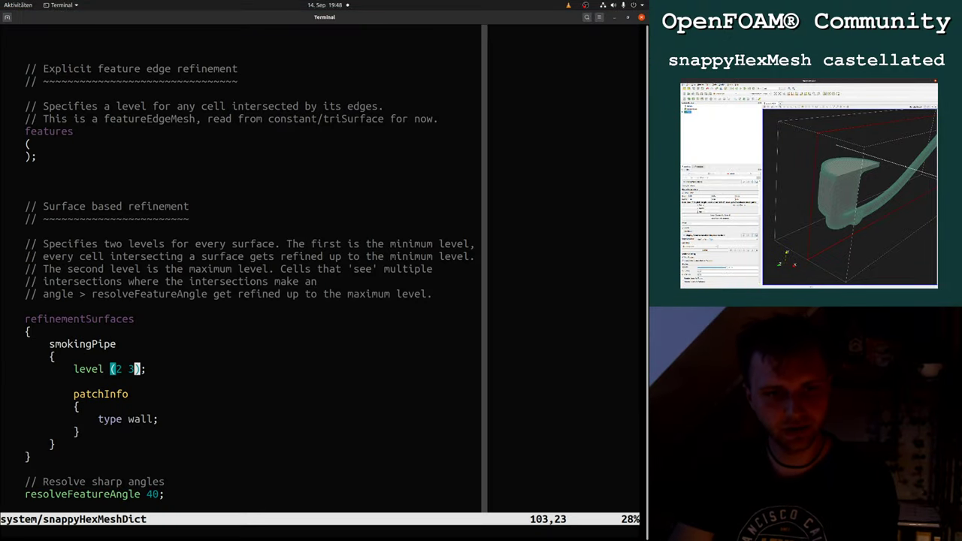
Go back to the refinement parameters in castellatedMeshControls, from maxLocalCells to nCellsBetweenLevels.
{"action": "key", "text": "Page_Up"}
{"action": "key", "text": "Up"}
{"action": "key", "text": "k"}
{"action": "key", "text": "k"}
{"action": "key", "text": "k"}
{"action": "key", "text": "k"}
{"action": "key", "text": "k"}
{"action": "key", "text": "k"}
{"action": "key", "text": "k"}
{"action": "key", "text": "k"}
{"action": "key", "text": "k"}
{"action": "key", "text": "k"}
{"action": "key", "text": "k"}
{"action": "key", "text": "k"}
{"action": "key", "text": "k"}
{"action": "key", "text": "k"}
{"action": "key", "text": "k"}
{"action": "key", "text": "k"}
{"action": "key", "text": "k"}
{"action": "key", "text": "k"}
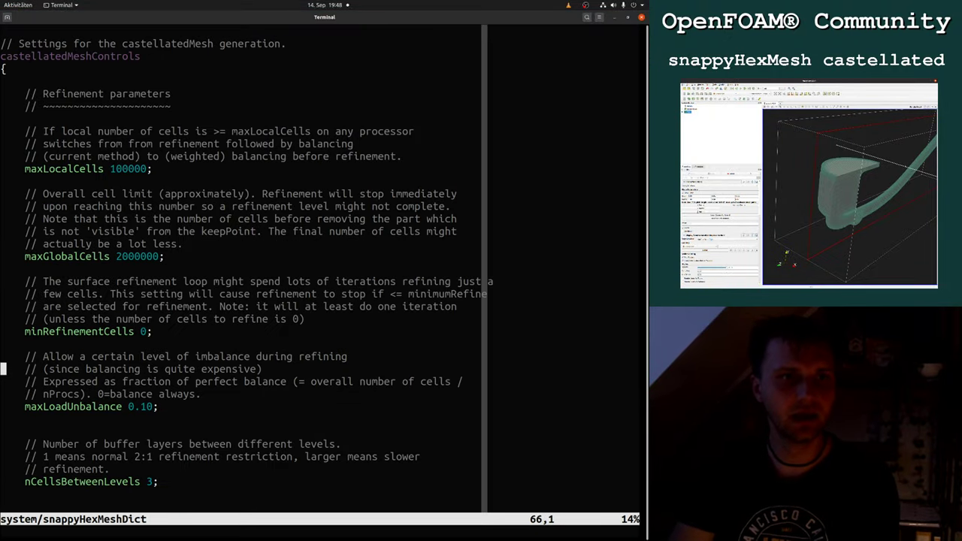
Set maxGlobalCells to 50000 in the castellatedMeshControls of system/snappyHexMeshDict, save the file and quit vim.
{"action": "key", "text": "w"}
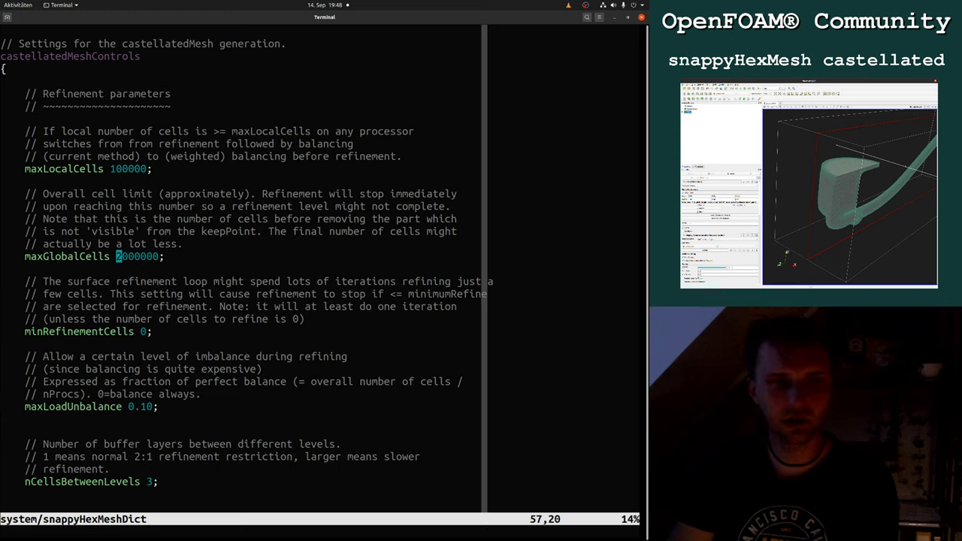
{"action": "key", "text": "x"}
{"action": "key", "text": "x"}
{"action": "type", "text": "i"}
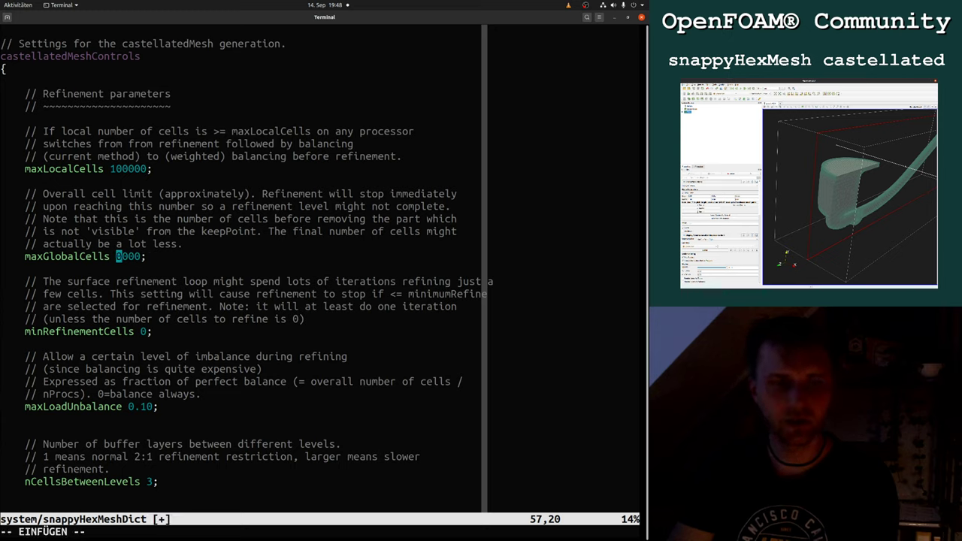
{"action": "type", "text": "5"}
{"action": "key", "text": "Escape"}
{"action": "type", "text": ":w"}
{"action": "key", "text": "Return"}
{"action": "type", "text": ":"}
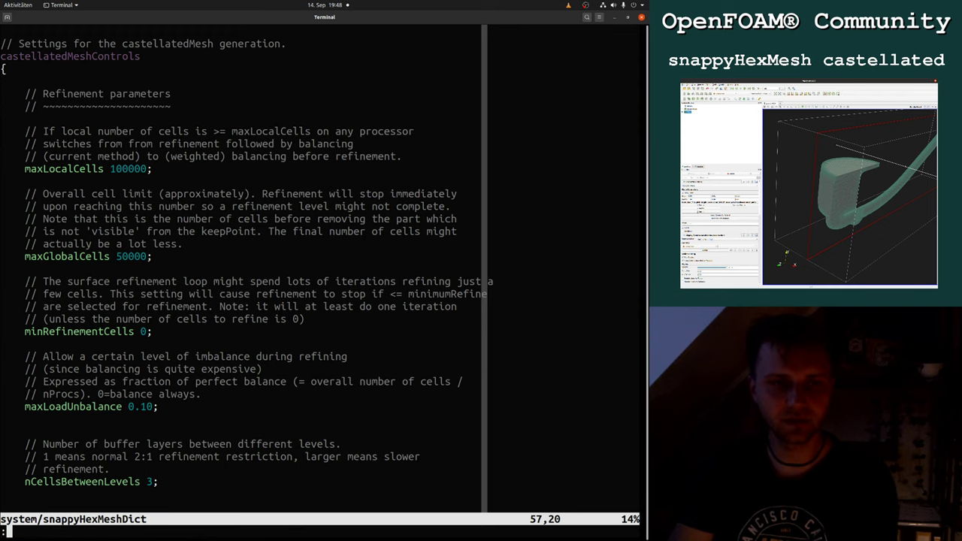
{"action": "type", "text": "wq"}
{"action": "key", "text": "Return"}
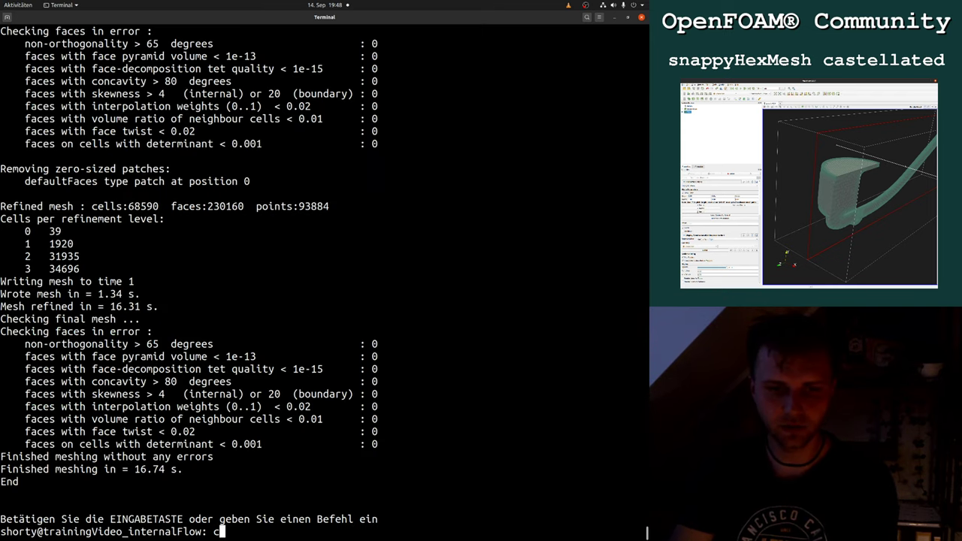
Remove the previous mesh results in time directory 1 by running fc.
{"action": "type", "text": "ch"}
{"action": "key", "text": "BackSpace"}
{"action": "key", "text": "BackSpace"}
{"action": "type", "text": "fc"}
{"action": "key", "text": "Return"}
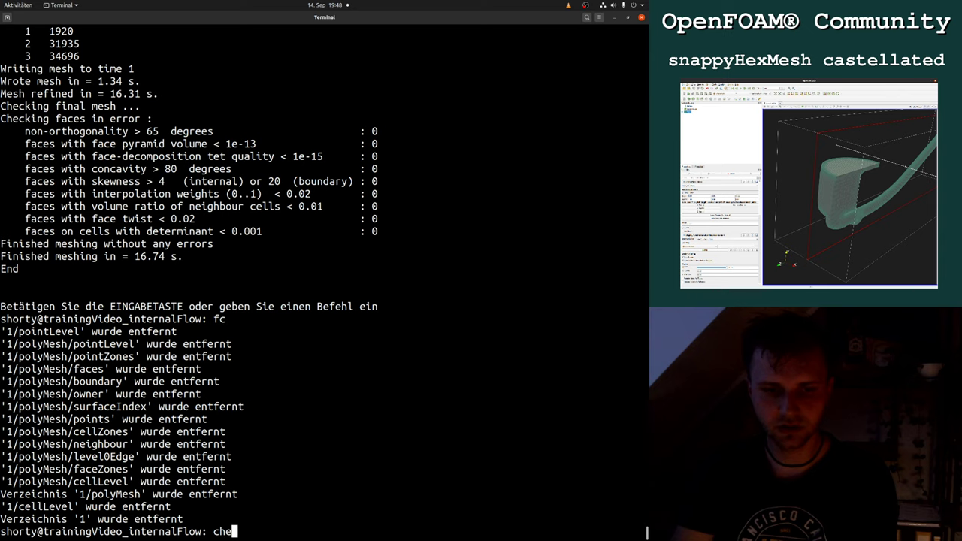
Run checkMesh on the background mesh and check the number of hexahedra in its statistics.
{"action": "type", "text": "checkMesh"}
{"action": "key", "text": "Return"}
{"action": "scroll", "coordinate": [647, 531], "scroll_direction": "up", "scroll_amount": 5}
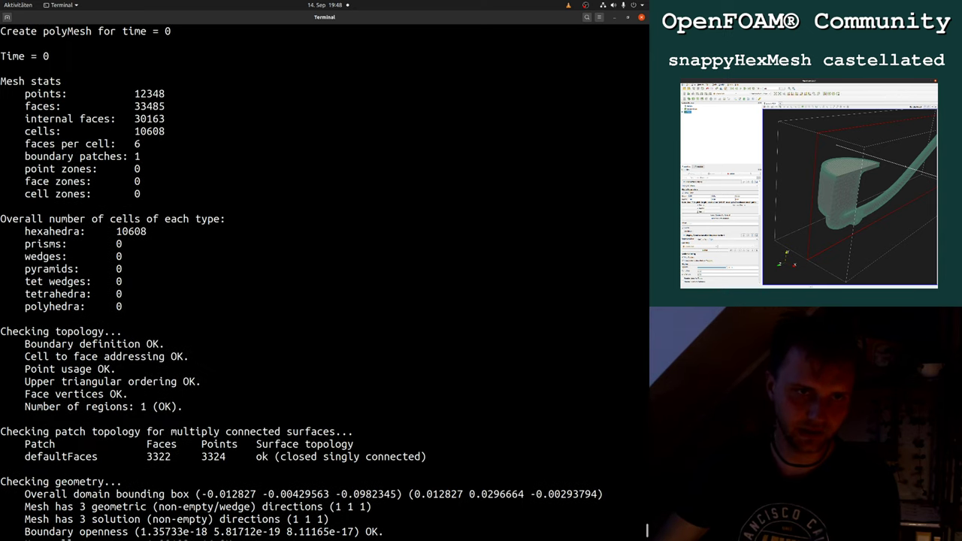
{"action": "double_click", "coordinate": [132, 233]}
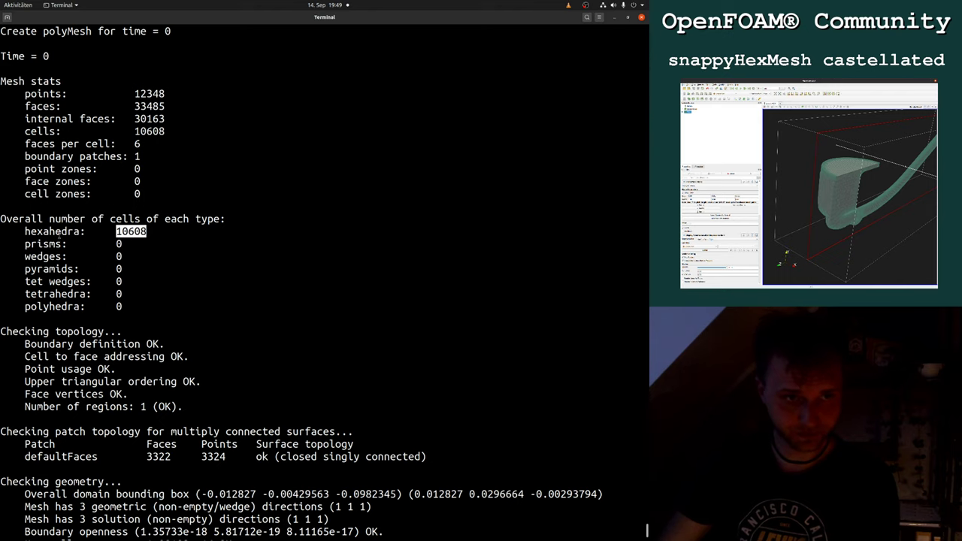
{"action": "left_click_drag", "start_coordinate": [27, 231], "coordinate": [86, 232]}
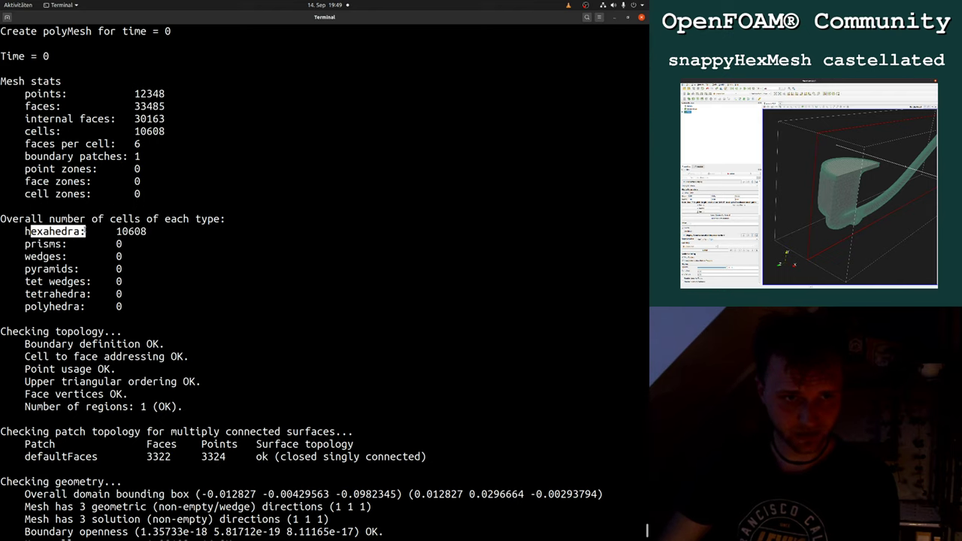
Run snappyHexMesh to regenerate the castellated mesh with the reduced cell limit.
{"action": "left_click", "coordinate": [257, 234]}
{"action": "type", "text": "snappyHexMesh"}
{"action": "key", "text": "Return"}
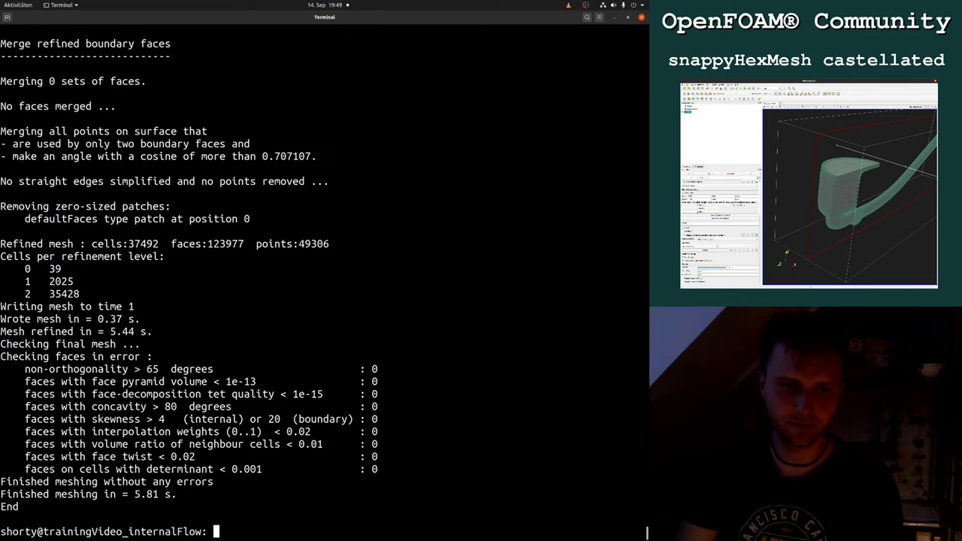
Switch to ParaView, apply the reloaded dummy.foam case and inspect the refinement levels of the clipped pipe mesh.
{"action": "key", "text": "super"}
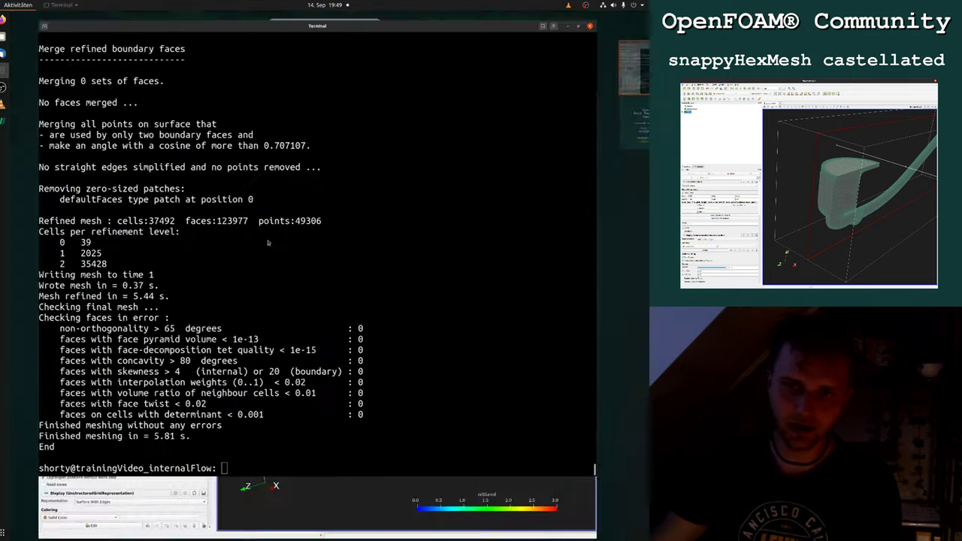
{"action": "left_click", "coordinate": [364, 376]}
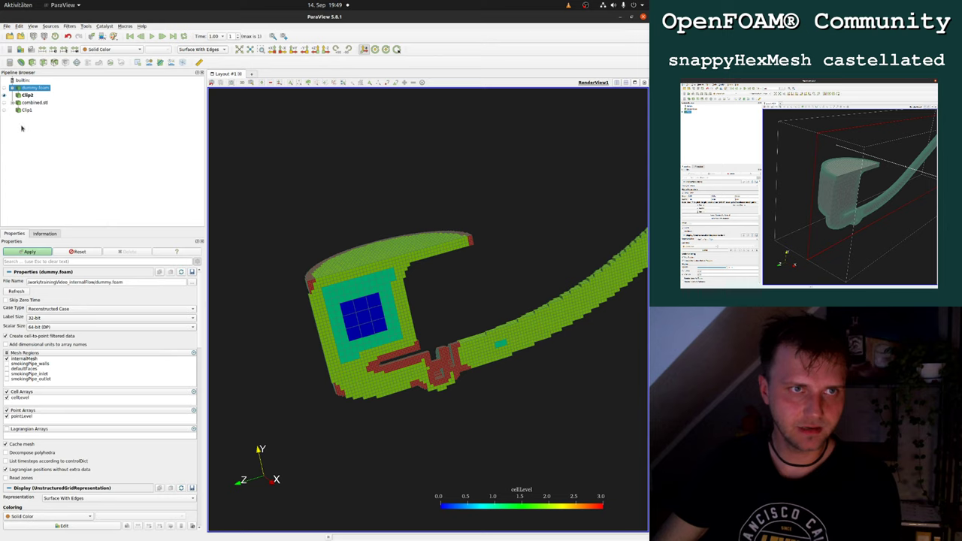
{"action": "left_click", "coordinate": [29, 252]}
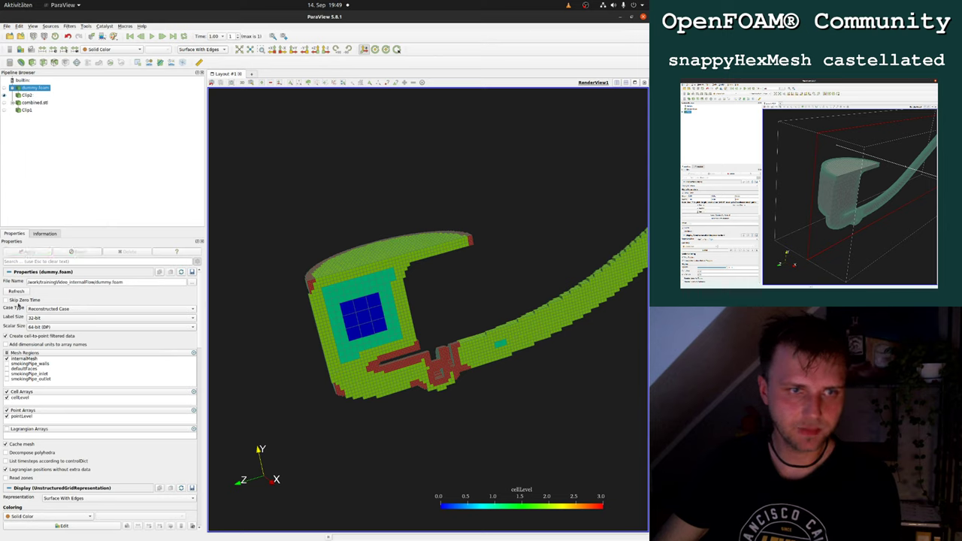
{"action": "left_click_drag", "start_coordinate": [300, 312], "coordinate": [383, 338]}
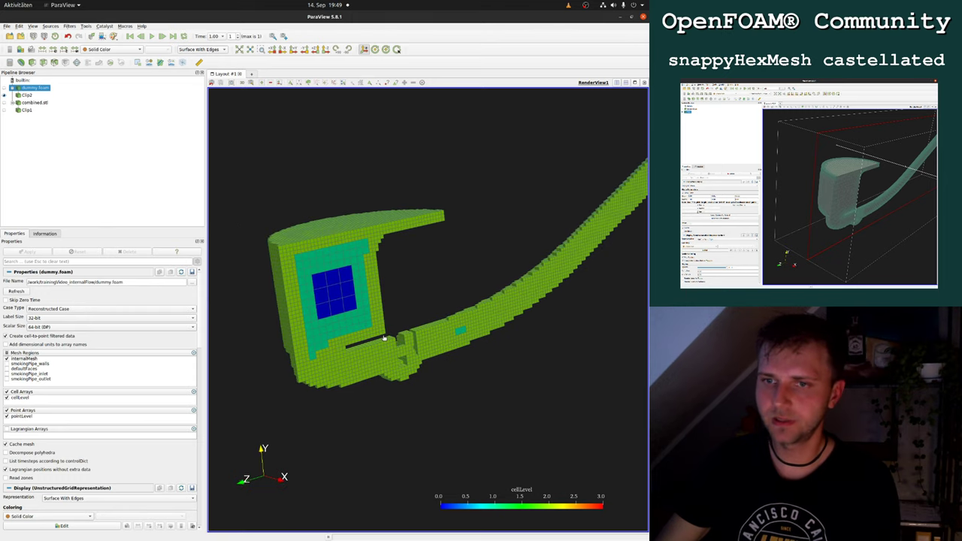
{"action": "middle_click_drag", "start_coordinate": [454, 311], "coordinate": [432, 331]}
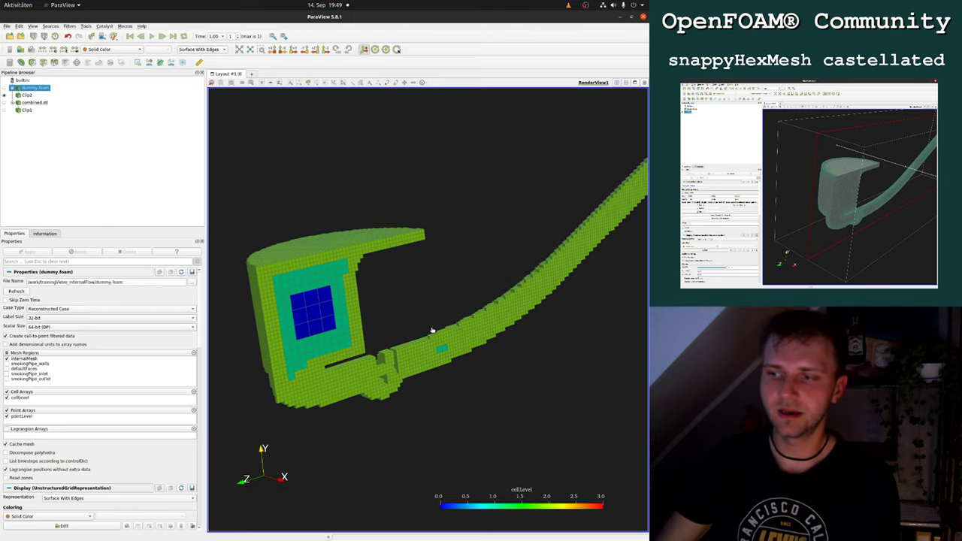
{"action": "left_click_drag", "start_coordinate": [476, 262], "coordinate": [397, 397]}
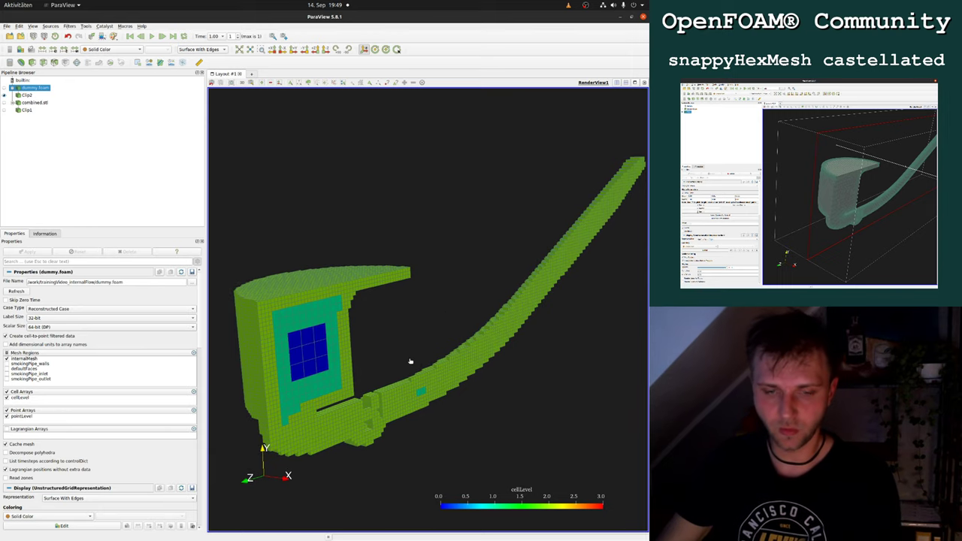
Return to the terminal, review the snappyHexMesh log and list the contents of the case directory.
{"action": "key", "text": "super"}
{"action": "left_click", "coordinate": [336, 280]}
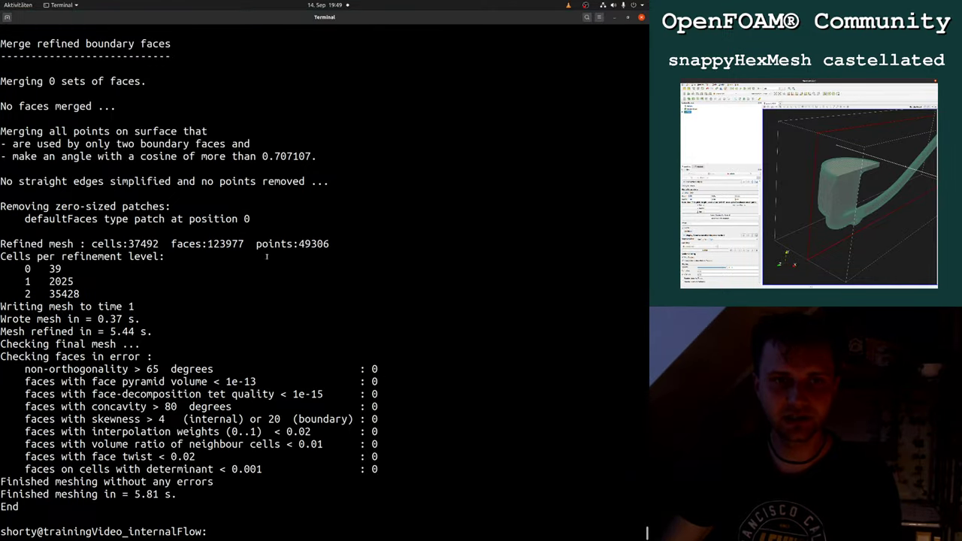
{"action": "scroll", "coordinate": [265, 257], "scroll_direction": "up", "scroll_amount": 7}
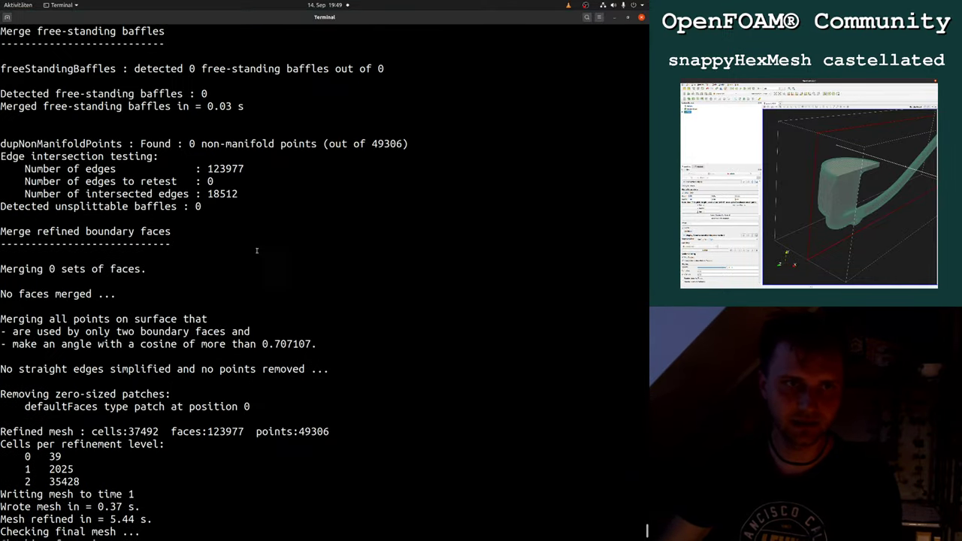
{"action": "scroll", "coordinate": [257, 257], "scroll_direction": "down", "scroll_amount": 7}
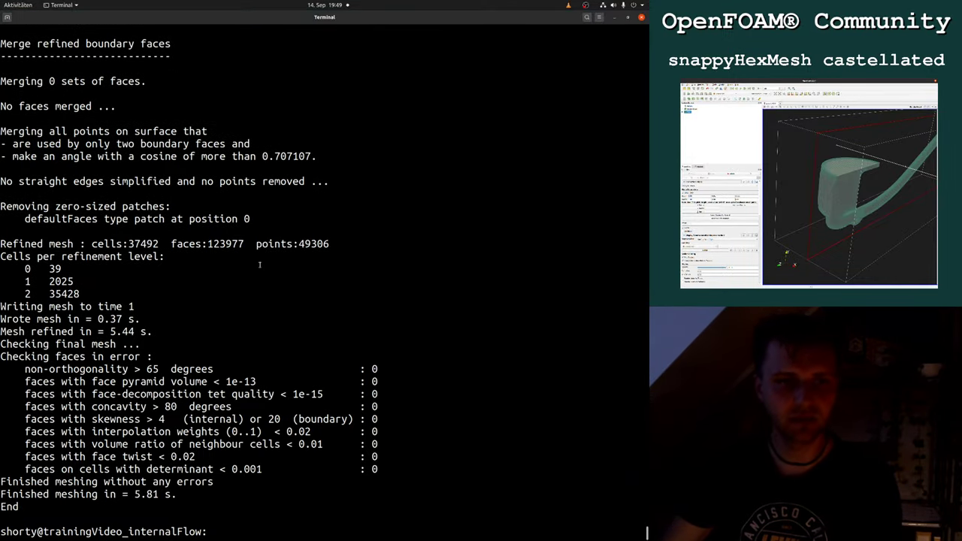
{"action": "type", "text": "ls"}
{"action": "key", "text": "Return"}
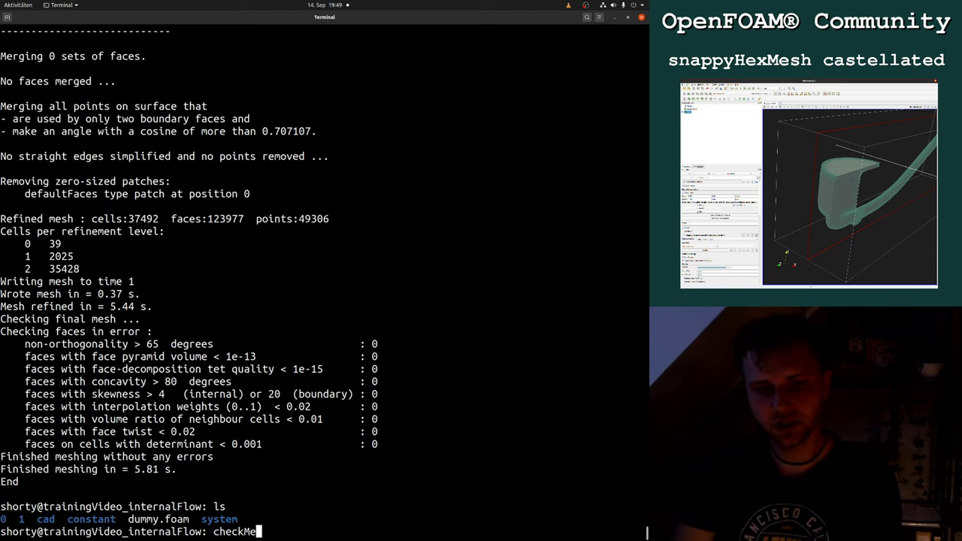
Run checkMesh -latestTime on the refined mesh and check the numbers of hexahedra and polyhedra.
{"action": "type", "text": "checkMesh -latest"}
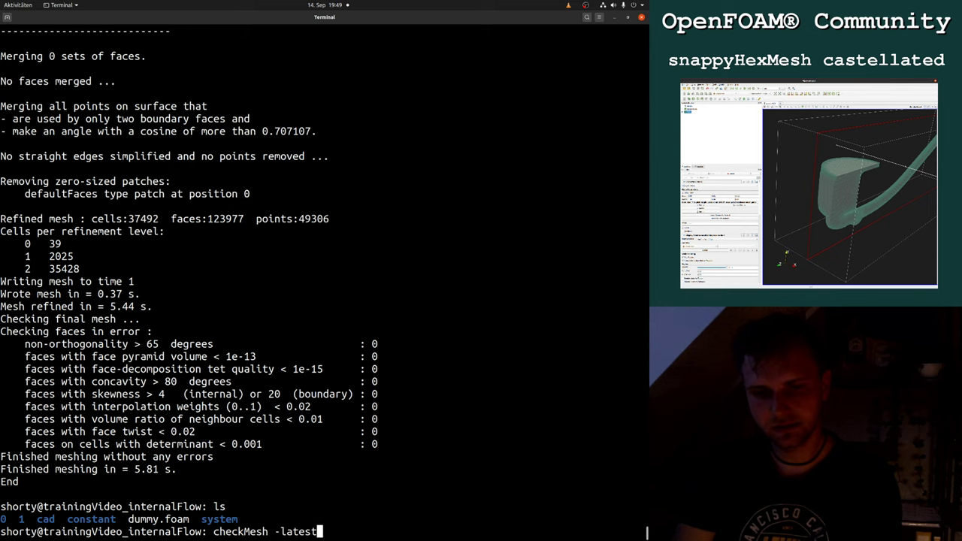
{"action": "type", "text": "Time"}
{"action": "key", "text": "Return"}
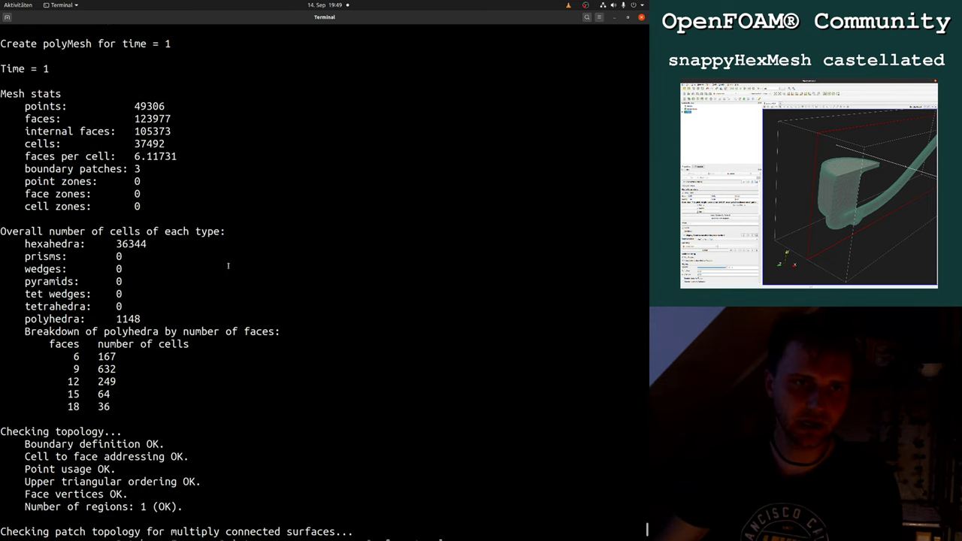
{"action": "double_click", "coordinate": [133, 248]}
{"action": "left_click", "coordinate": [288, 322]}
{"action": "double_click", "coordinate": [131, 244]}
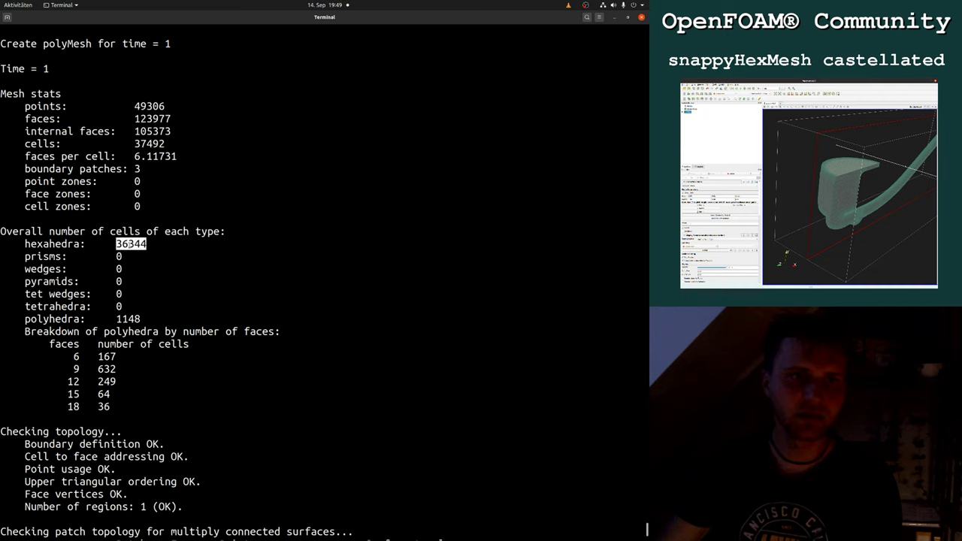
{"action": "left_click", "coordinate": [215, 262]}
{"action": "double_click", "coordinate": [129, 319]}
{"action": "left_click", "coordinate": [313, 288]}
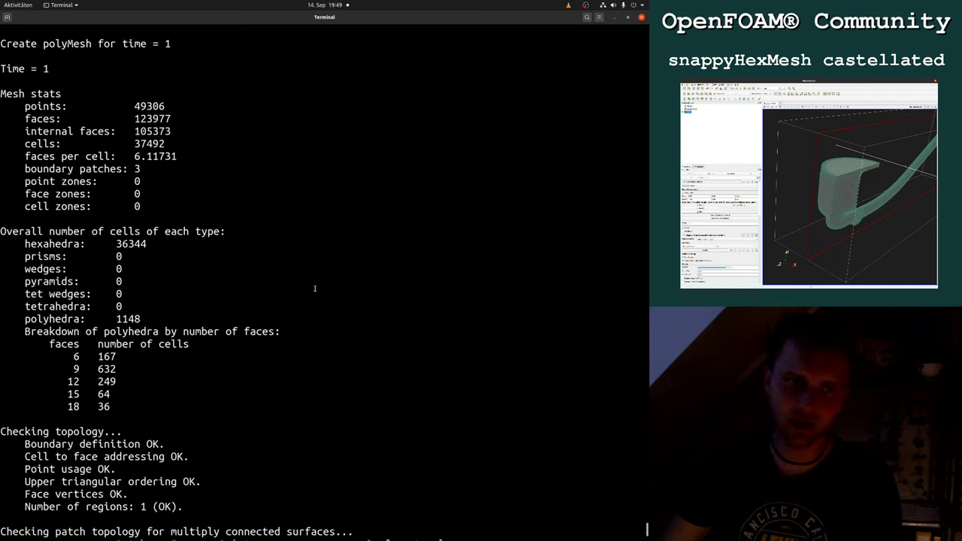
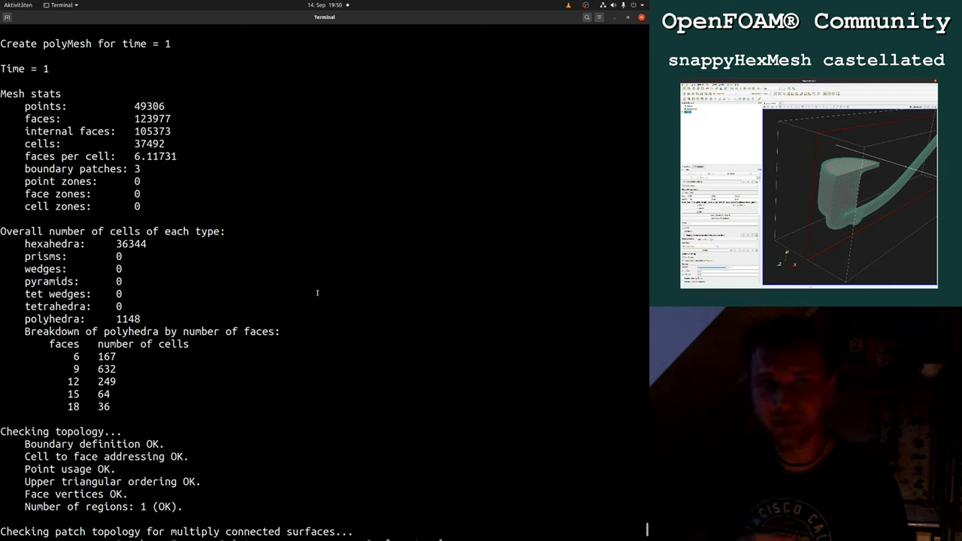
Reopen system/snappyHexMeshDict in vim, examine the maxGlobalCells setting and quit without editing it.
{"action": "key", "text": "Up"}
{"action": "key", "text": "Up"}
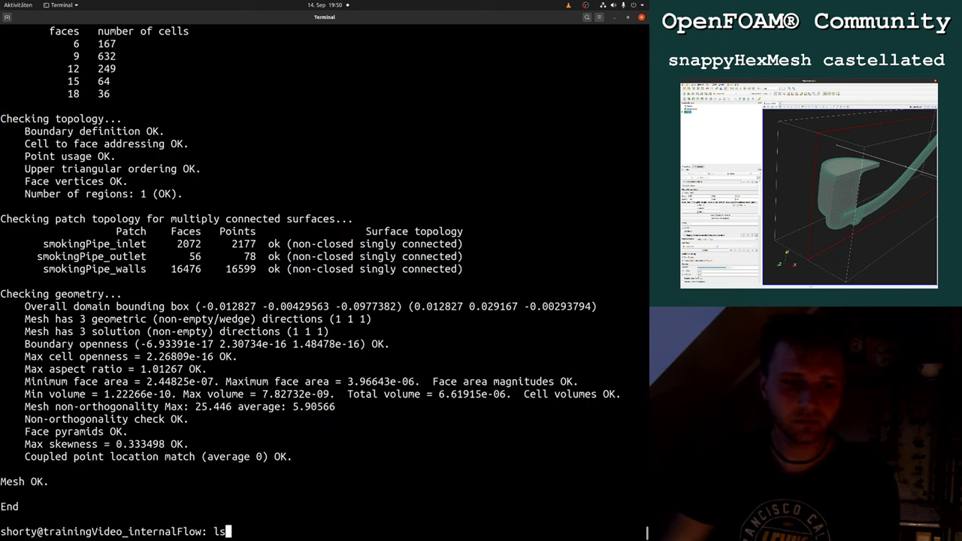
{"action": "key", "text": "Down"}
{"action": "key", "text": "Up"}
{"action": "key", "text": "Up"}
{"action": "key", "text": "Up"}
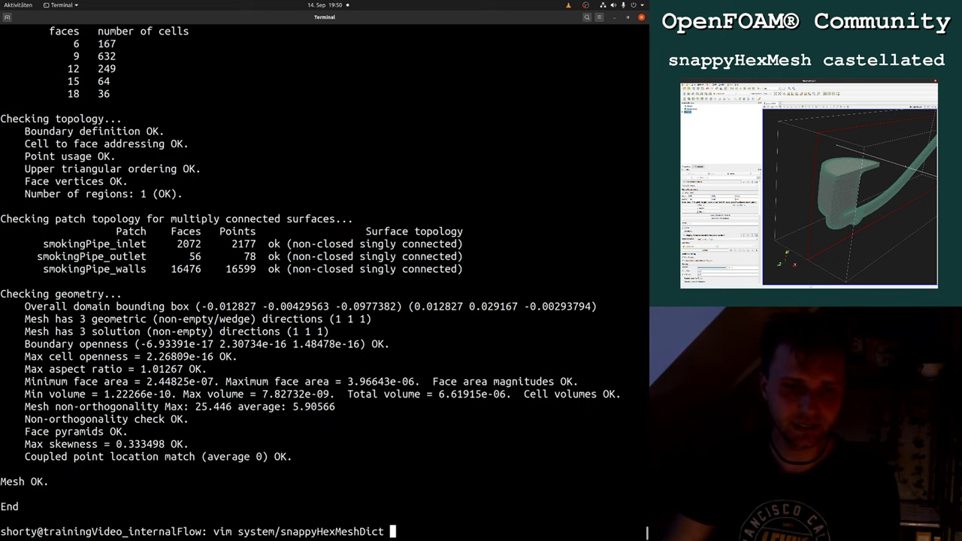
{"action": "key", "text": "Return"}
{"action": "key", "text": "Down"}
{"action": "key", "text": "Down"}
{"action": "key", "text": "Down"}
{"action": "key", "text": "Down"}
{"action": "key", "text": "Down"}
{"action": "key", "text": "Down"}
{"action": "key", "text": "Down"}
{"action": "key", "text": "Down"}
{"action": "key", "text": "Down"}
{"action": "key", "text": "Down"}
{"action": "key", "text": "Down"}
{"action": "key", "text": "Down"}
{"action": "key", "text": "Down"}
{"action": "key", "text": "Down"}
{"action": "key", "text": "Down"}
{"action": "key", "text": "Down"}
{"action": "key", "text": "Down"}
{"action": "key", "text": "Down"}
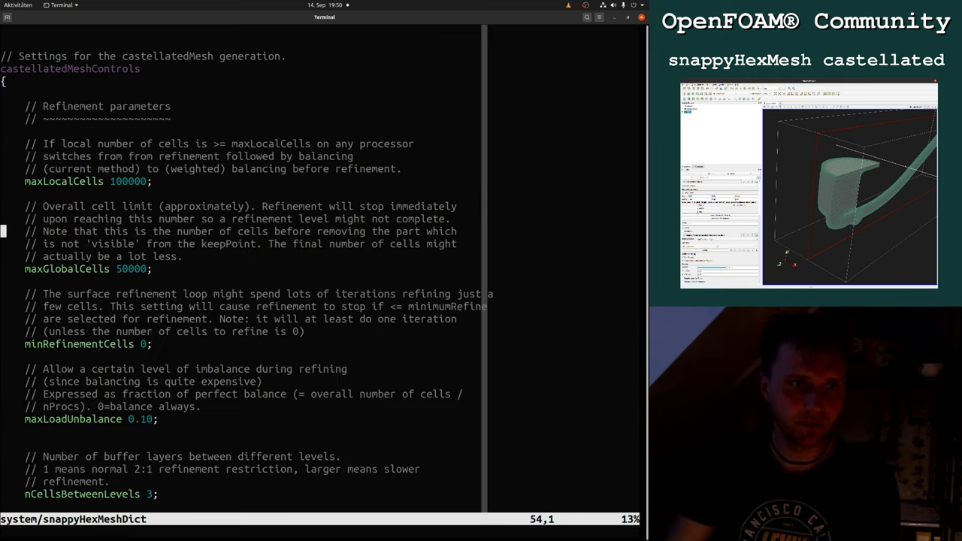
{"action": "key", "text": "shift+v"}
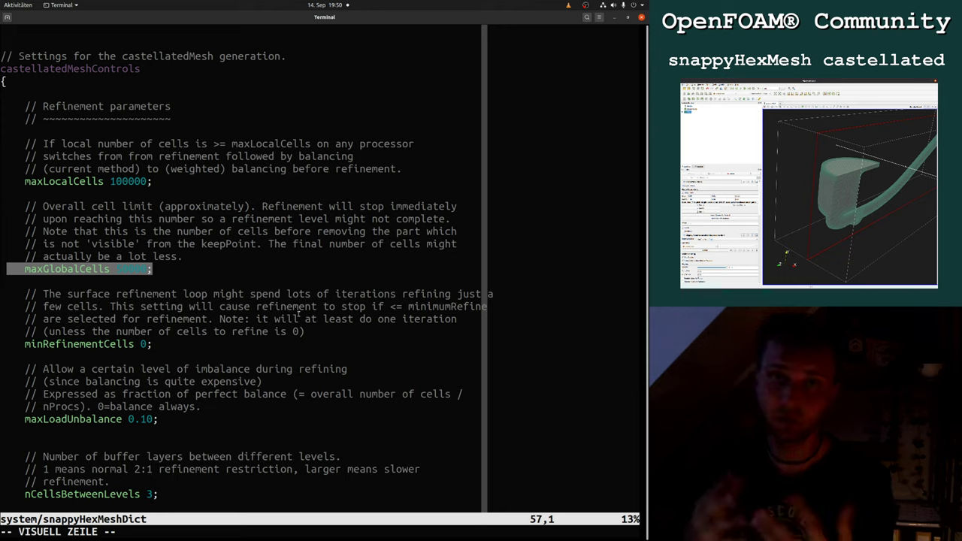
{"action": "key", "text": "Escape"}
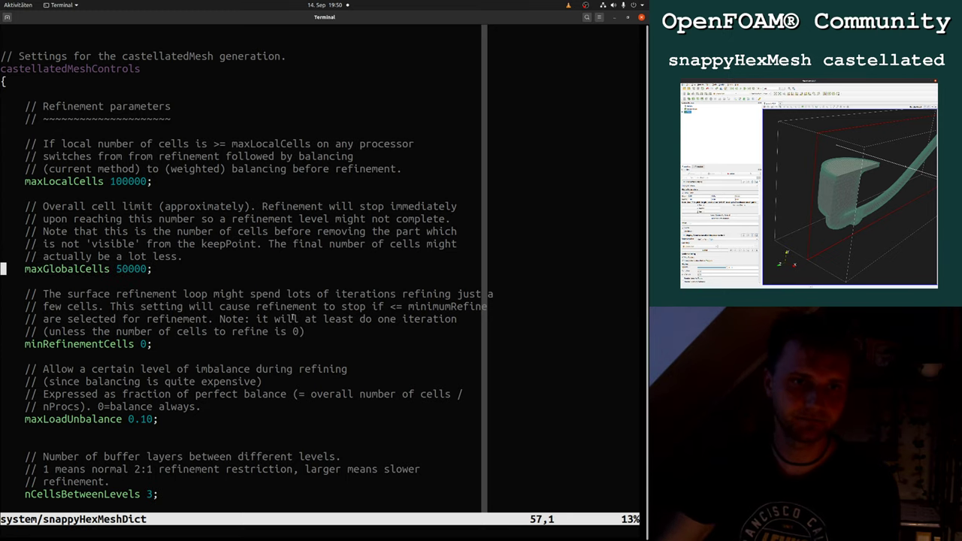
{"action": "key", "text": "w"}
{"action": "key", "text": "w"}
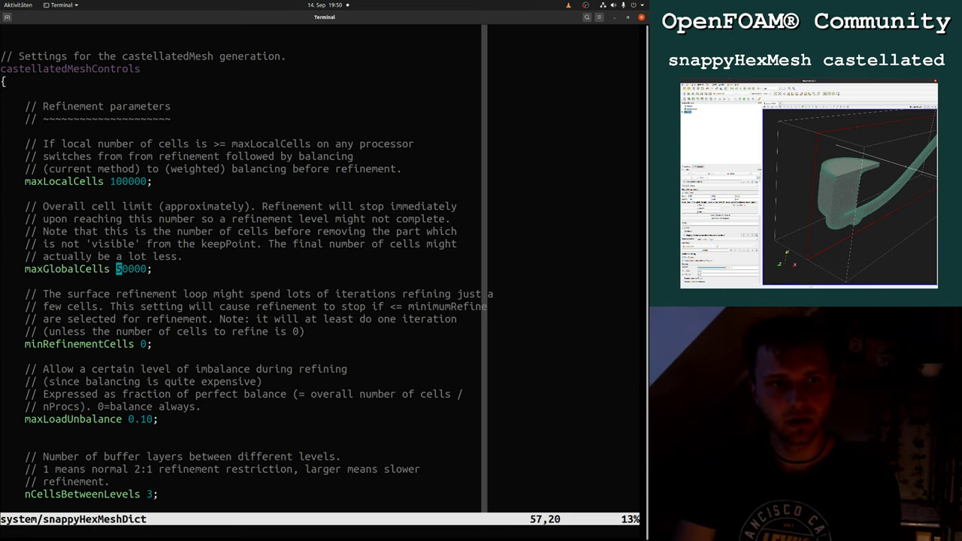
{"action": "type", "text": "q"}
{"action": "key", "text": "Return"}
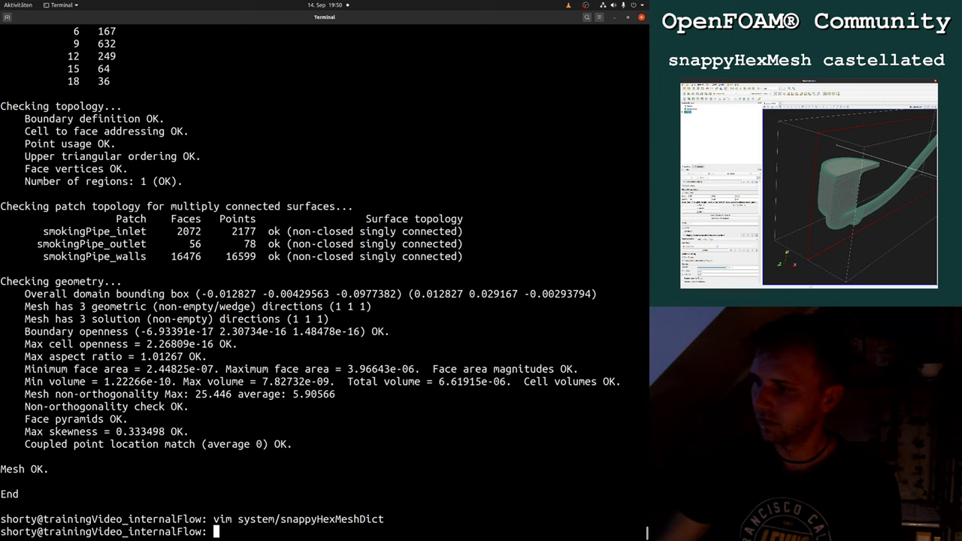
Switch to ParaView to view the clipped refined mesh again.
{"action": "key", "text": "alt+Tab"}
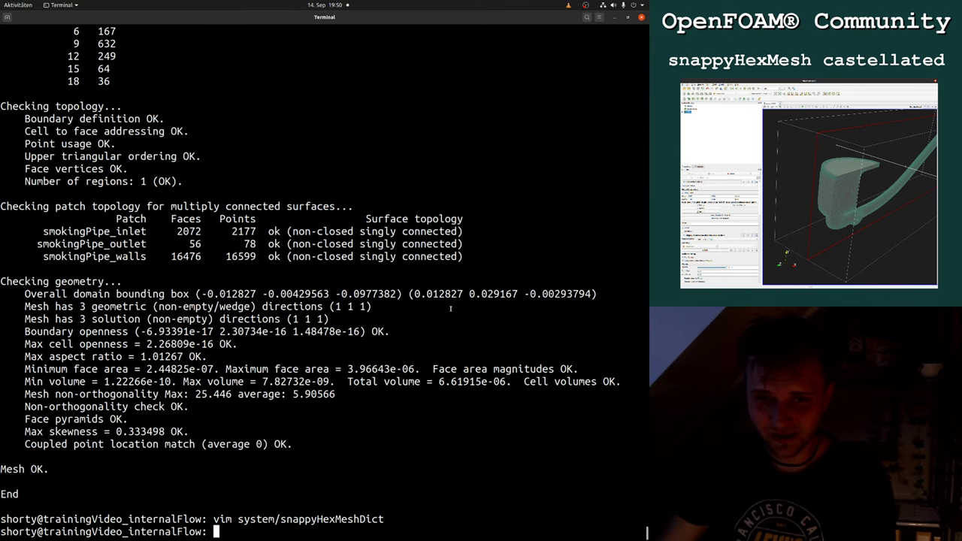
{"action": "key", "text": "super"}
{"action": "left_click", "coordinate": [377, 346]}
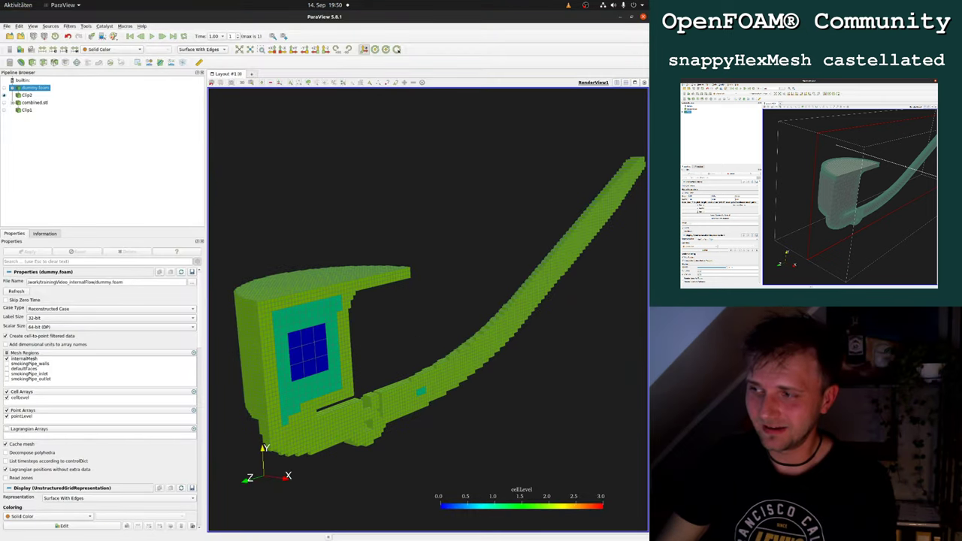
Return to the terminal, list the case directory and open system/snappyHexMeshDict in vim.
{"action": "key", "text": "super"}
{"action": "left_click", "coordinate": [367, 266]}
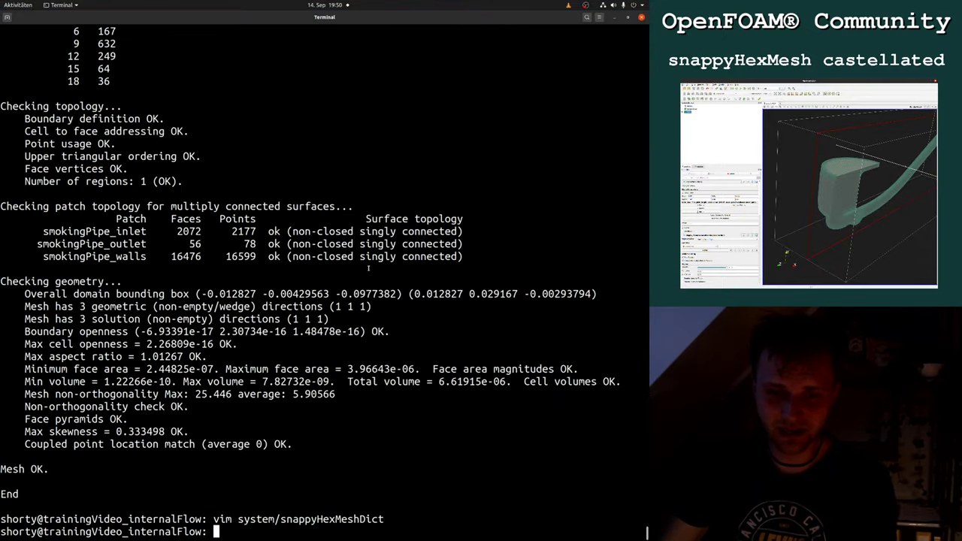
{"action": "type", "text": "l"}
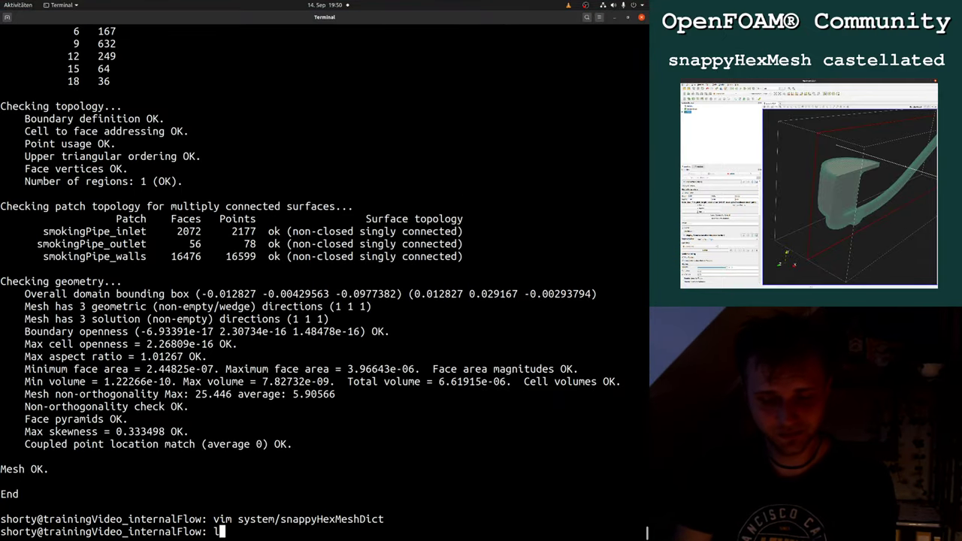
{"action": "type", "text": "s"}
{"action": "key", "text": "Return"}
{"action": "type", "text": "vim "}
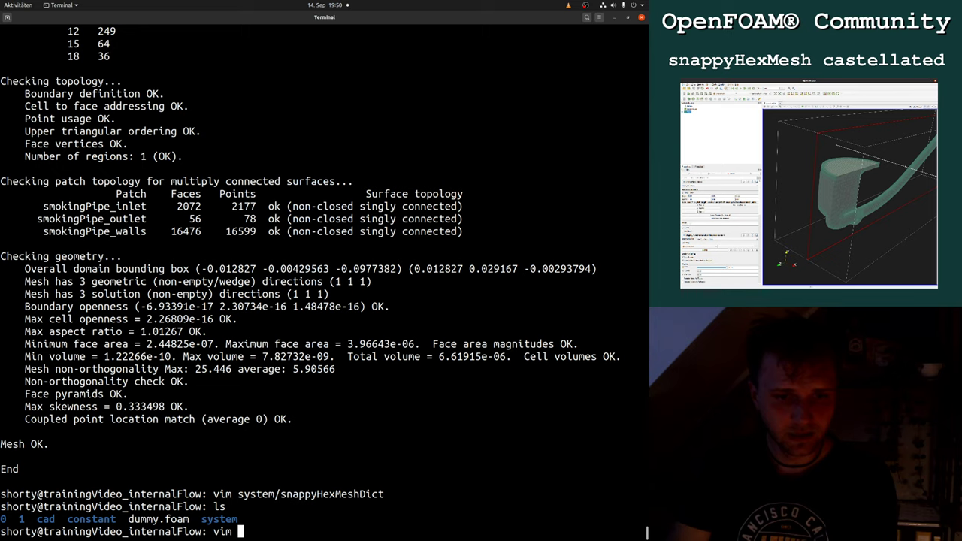
{"action": "type", "text": "system/snappyHexMeshDict"}
{"action": "key", "text": "Return"}
Examine the castellatedMeshControls settings down to the smokingPipe level entry under refinementSurfaces.
{"action": "key", "text": "ctrl+f"}
{"action": "key", "text": "j"}
{"action": "key", "text": "j"}
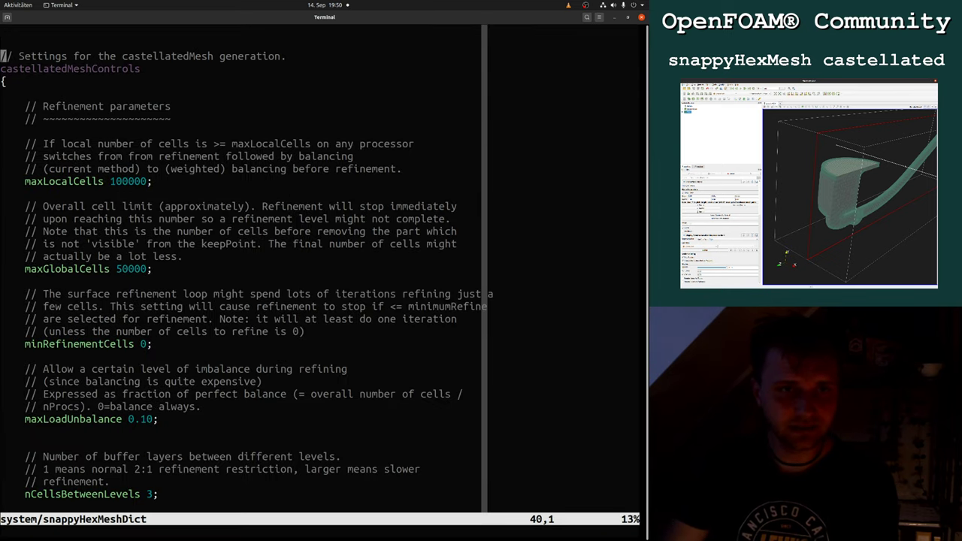
{"action": "key", "text": "ctrl+f"}
{"action": "key", "text": "j"}
{"action": "key", "text": "j"}
{"action": "key", "text": "j"}
{"action": "key", "text": "j"}
{"action": "key", "text": "j"}
{"action": "key", "text": "j"}
{"action": "key", "text": "j"}
{"action": "key", "text": "j"}
{"action": "key", "text": "j"}
{"action": "key", "text": "j"}
{"action": "key", "text": "j"}
{"action": "key", "text": "j"}
{"action": "key", "text": "j"}
{"action": "key", "text": "j"}
{"action": "key", "text": "j"}
{"action": "key", "text": "j"}
{"action": "key", "text": "j"}
{"action": "key", "text": "j"}
{"action": "key", "text": "j"}
{"action": "key", "text": "j"}
{"action": "key", "text": "w"}
{"action": "key", "text": "w"}
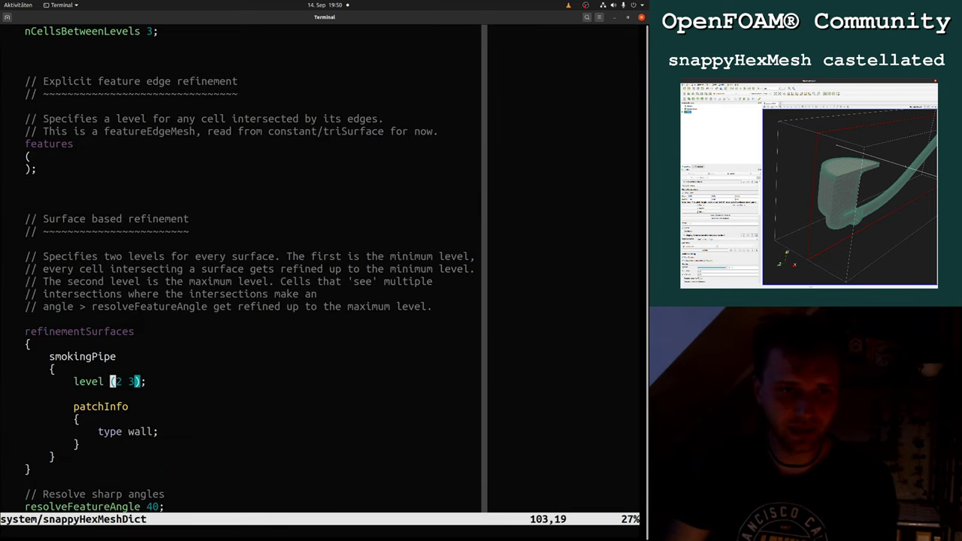
Go back to the geometry section, add blank lines below the smokingPipe file entry and save the dictionary.
{"action": "key", "text": "ctrl+b"}
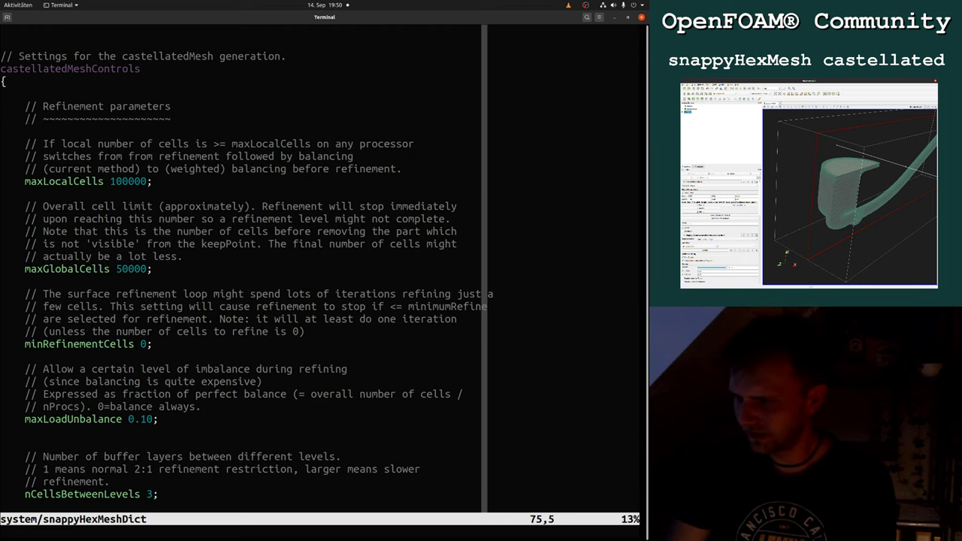
{"action": "key", "text": "ctrl+b"}
{"action": "key", "text": "j"}
{"action": "key", "text": "j"}
{"action": "key", "text": "k"}
{"action": "key", "text": "k"}
{"action": "key", "text": "k"}
{"action": "key", "text": "k"}
{"action": "key", "text": "k"}
{"action": "key", "text": "k"}
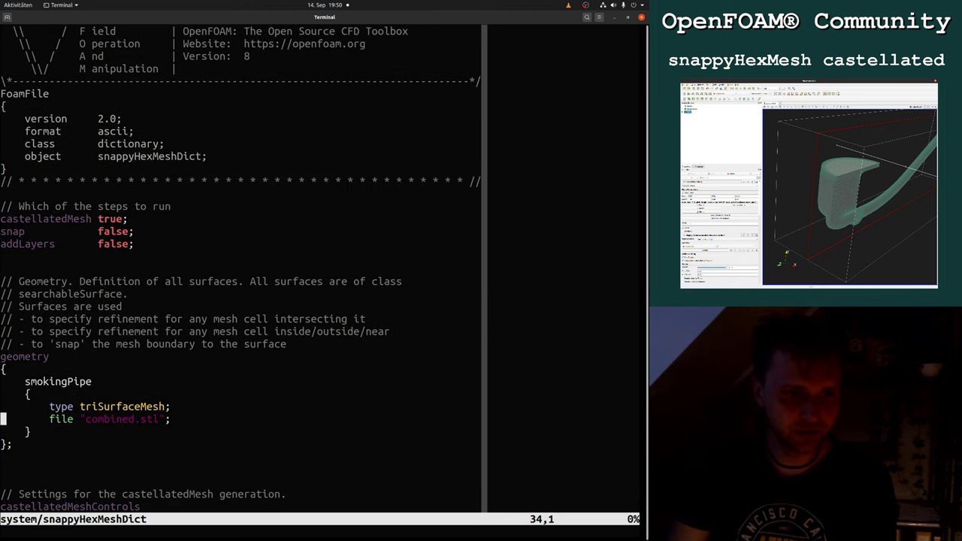
{"action": "key", "text": "Return"}
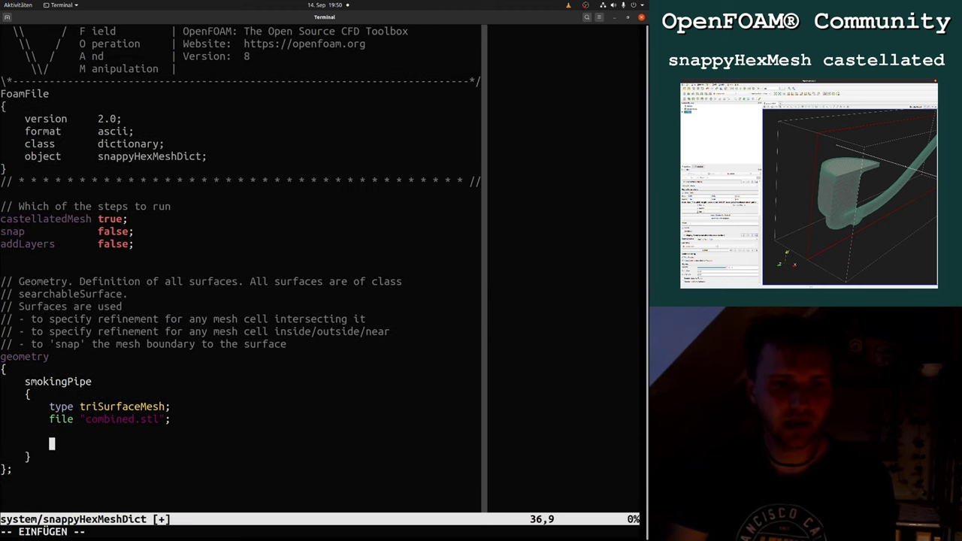
{"action": "key", "text": "Escape"}
{"action": "type", "text": ":w"}
{"action": "key", "text": "Return"}
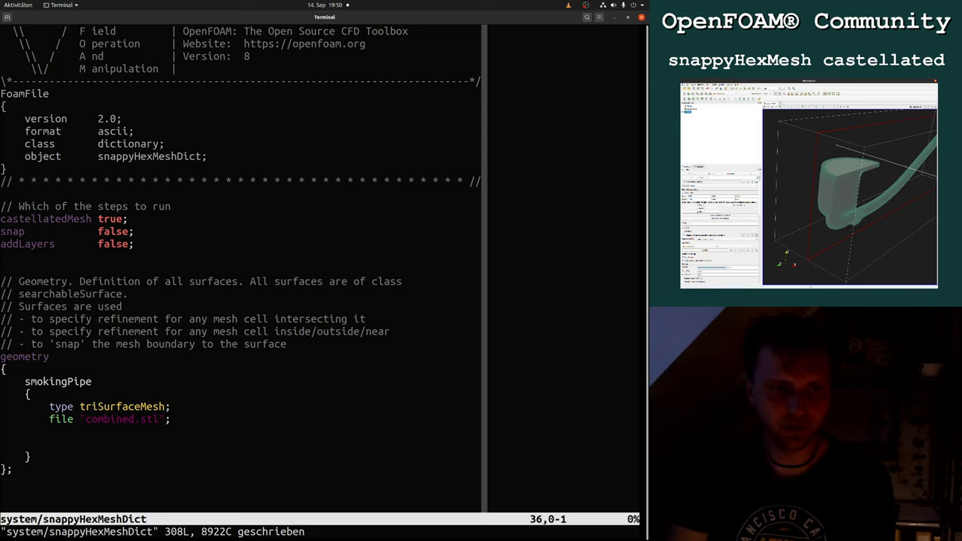
Mark the combined.stl file name, then in ParaView hide Clip2 and show combined.stl as a surface coloured by STLSolidLabeling.
{"action": "double_click", "coordinate": [118, 423]}
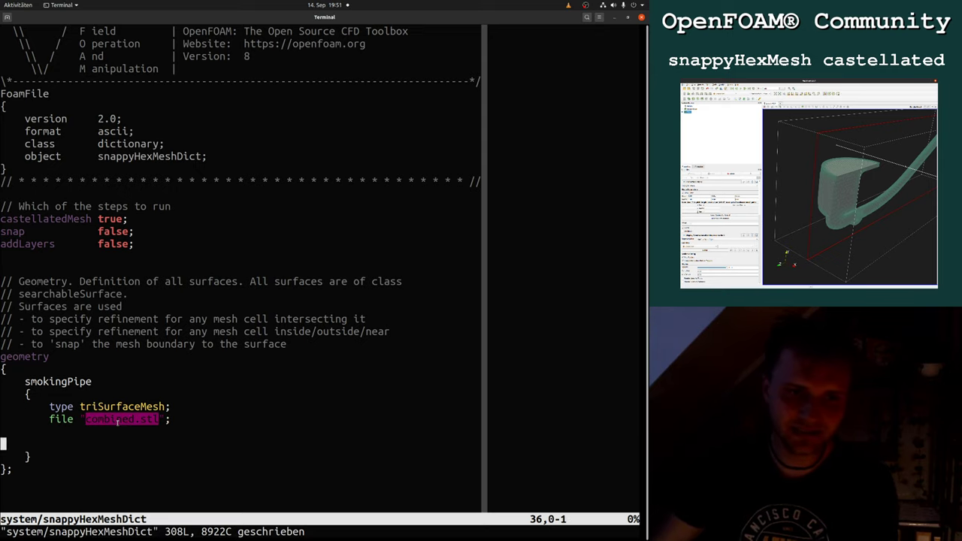
{"action": "key", "text": "super"}
{"action": "left_click", "coordinate": [259, 353]}
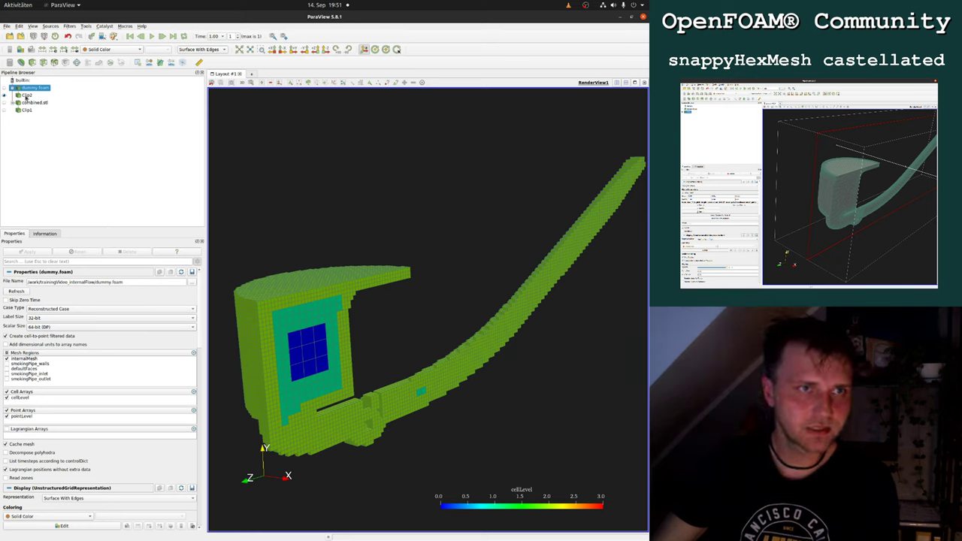
{"action": "left_click", "coordinate": [4, 95]}
{"action": "left_click", "coordinate": [4, 103]}
{"action": "left_click_drag", "start_coordinate": [361, 238], "coordinate": [412, 288]}
{"action": "left_click", "coordinate": [199, 49]}
{"action": "left_click", "coordinate": [188, 30]}
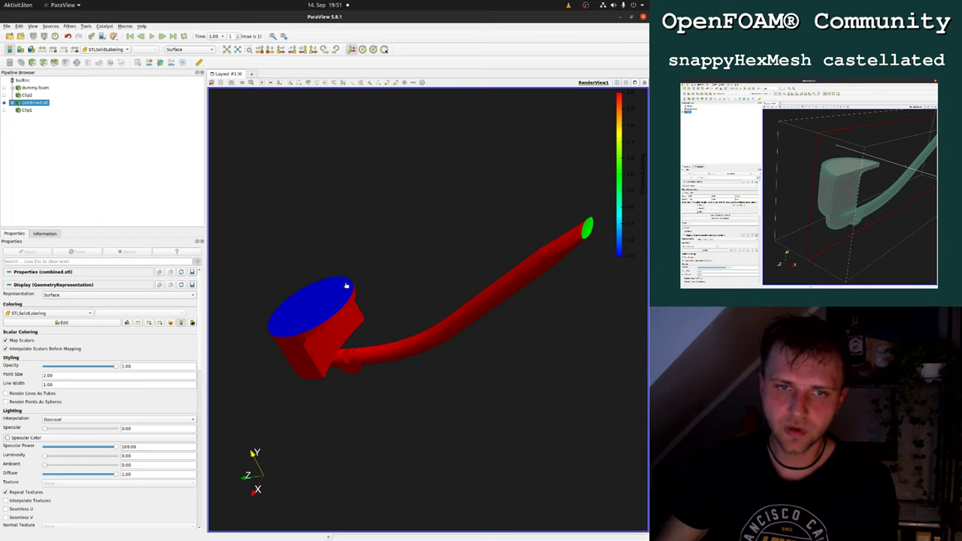
Return to vim and start a regions block with an opening brace below the combined.stl entry of smokingPipe.
{"action": "key", "text": "super"}
{"action": "left_click", "coordinate": [295, 263]}
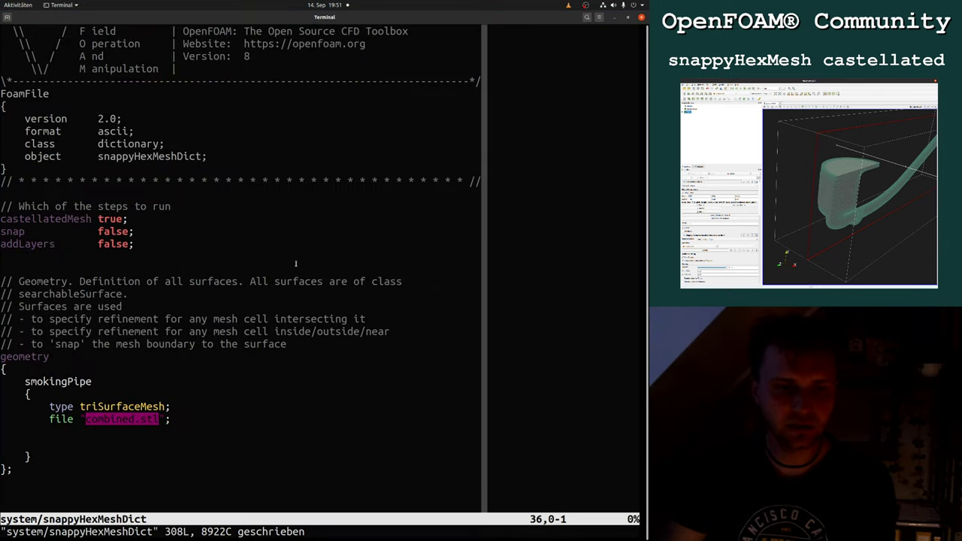
{"action": "type", "text": "o"}
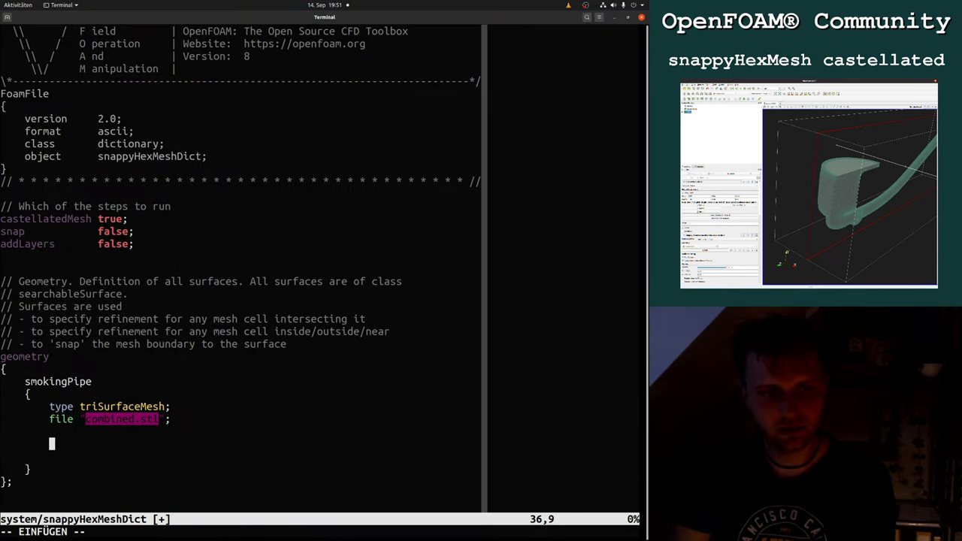
{"action": "type", "text": "regions"}
{"action": "key", "text": "Return"}
{"action": "type", "text": "{"}
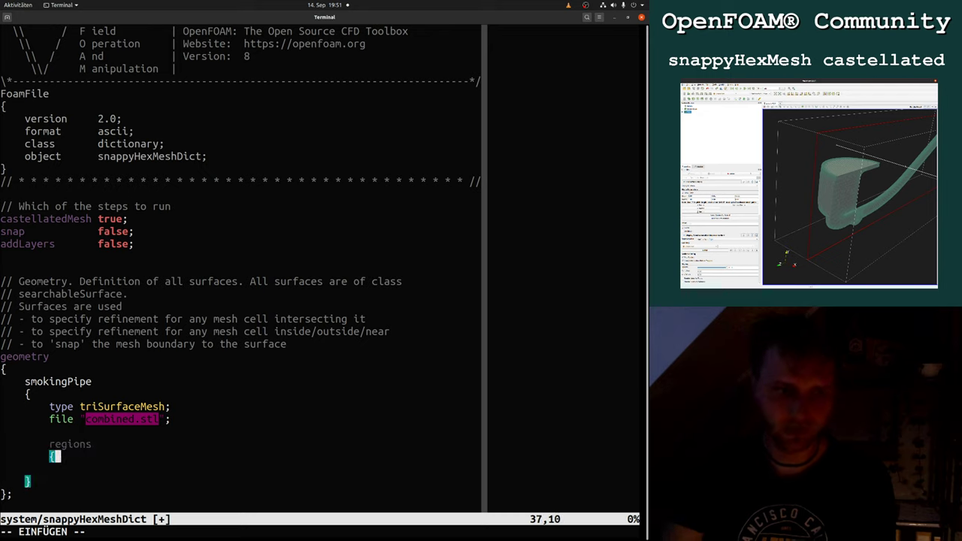
{"action": "key", "text": "Return"}
{"action": "type", "text": "na"}
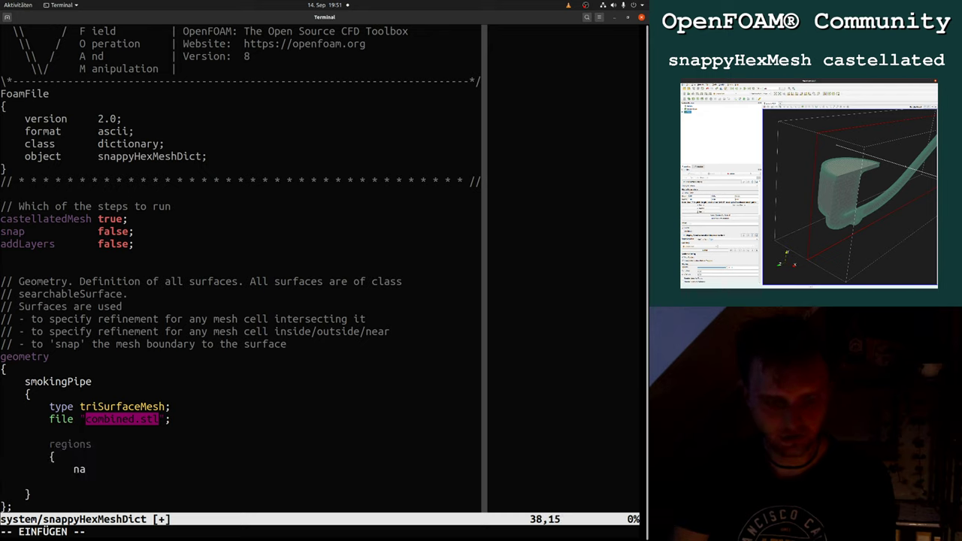
{"action": "type", "text": "me"}
{"action": "key", "text": "Escape"}
{"action": "key", "text": "d"}
{"action": "key", "text": "d"}
{"action": "key", "text": "k"}
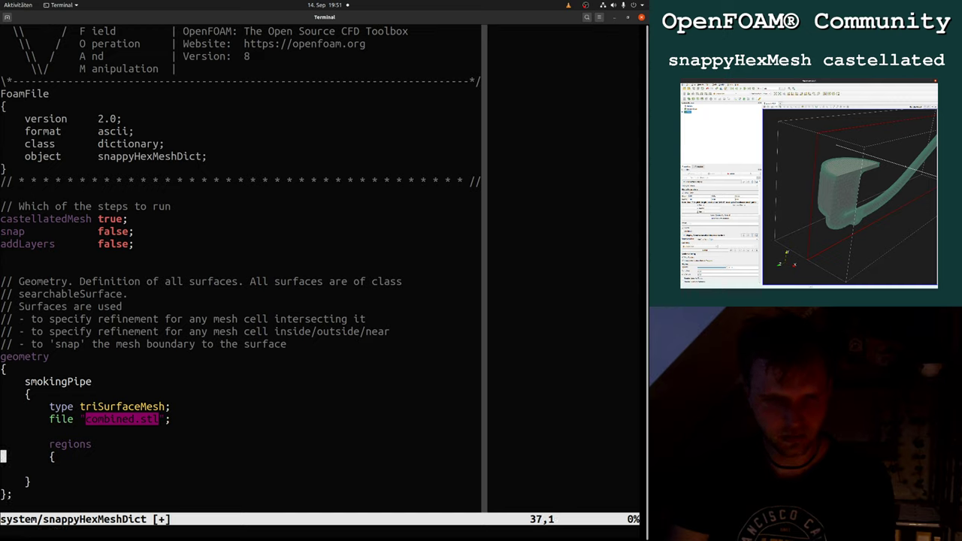
List inlet, outlet and wall on separate lines inside the regions block and save the dictionary.
{"action": "key", "text": "o"}
{"action": "key", "text": "Tab"}
{"action": "type", "text": "inlet"}
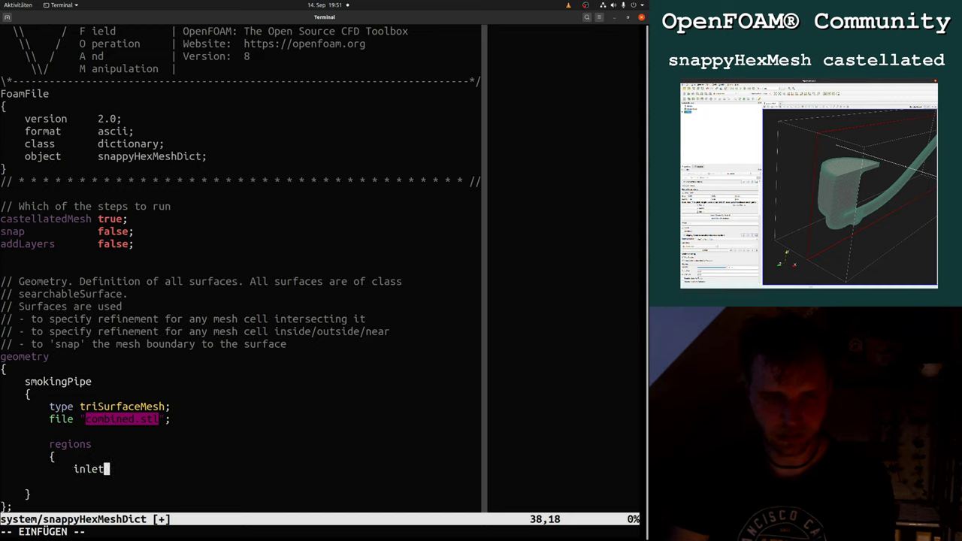
{"action": "key", "text": "Escape"}
{"action": "type", "text": "oon"}
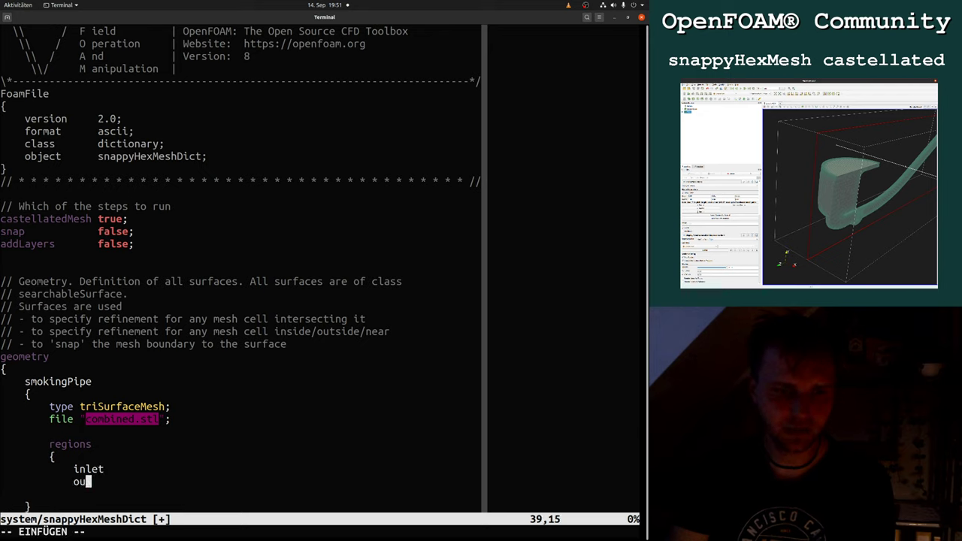
{"action": "key", "text": "Return"}
{"action": "type", "text": "wall"}
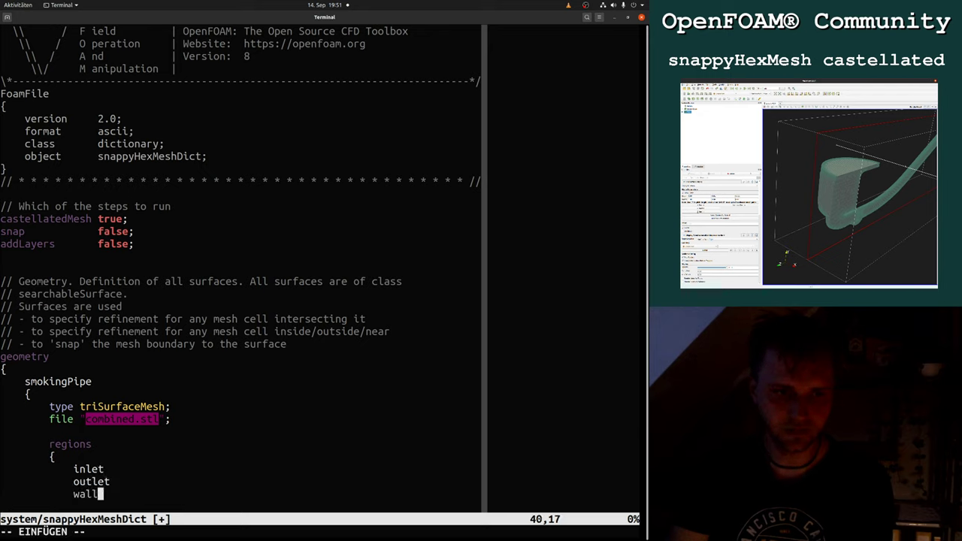
{"action": "key", "text": "Escape"}
{"action": "type", "text": ":w"}
{"action": "key", "text": "Return"}
Close the regions block with a brace aligned to its opening brace and save the dictionary.
{"action": "type", "text": "o}"}
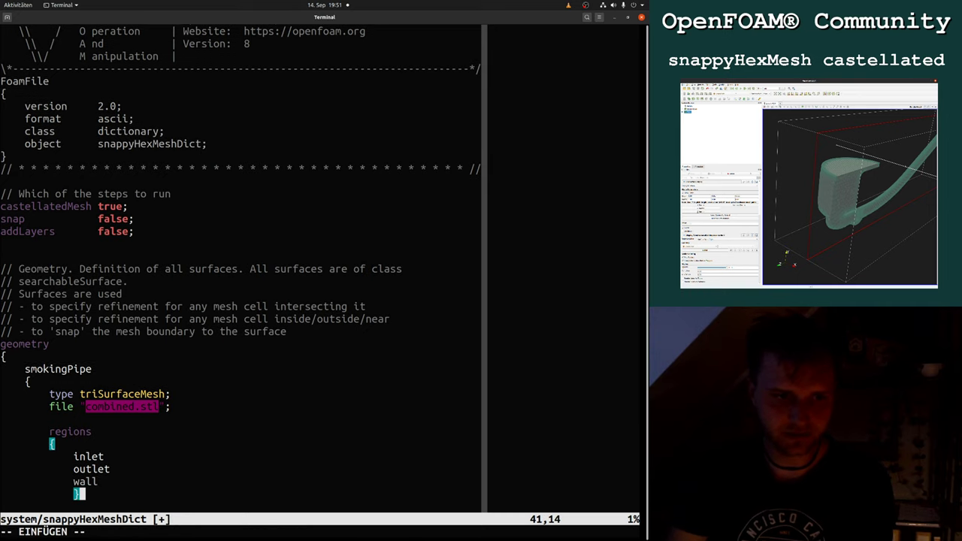
{"action": "key", "text": "Left"}
{"action": "key", "text": "BackSpace"}
{"action": "key", "text": "BackSpace"}
{"action": "key", "text": "BackSpace"}
{"action": "key", "text": "BackSpace"}
{"action": "key", "text": "Escape"}
{"action": "type", "text": ":w"}
{"action": "key", "text": "Return"}
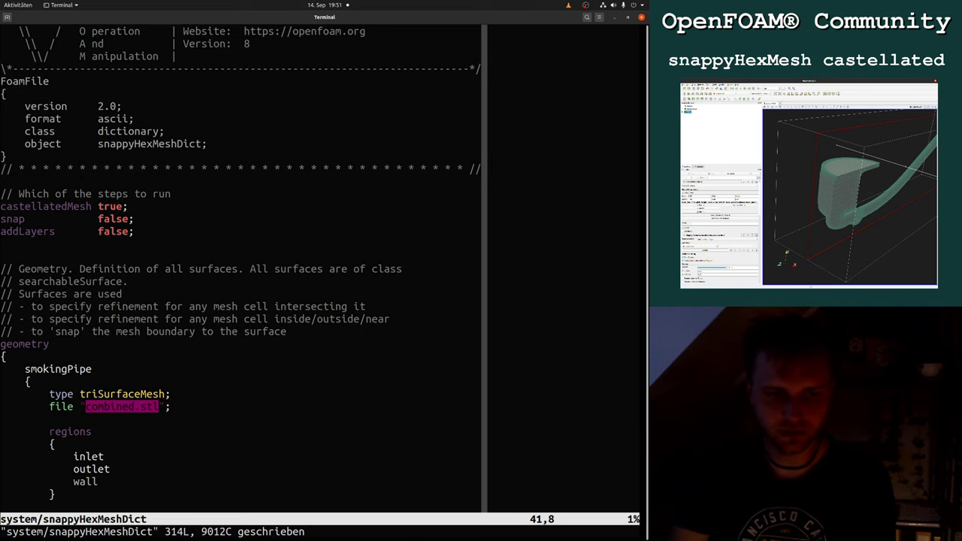
Launch Nautilus in the case directory from vim and open constant/triSurface/combined.stl in the text editor.
{"action": "key", "text": "super"}
{"action": "key", "text": "super"}
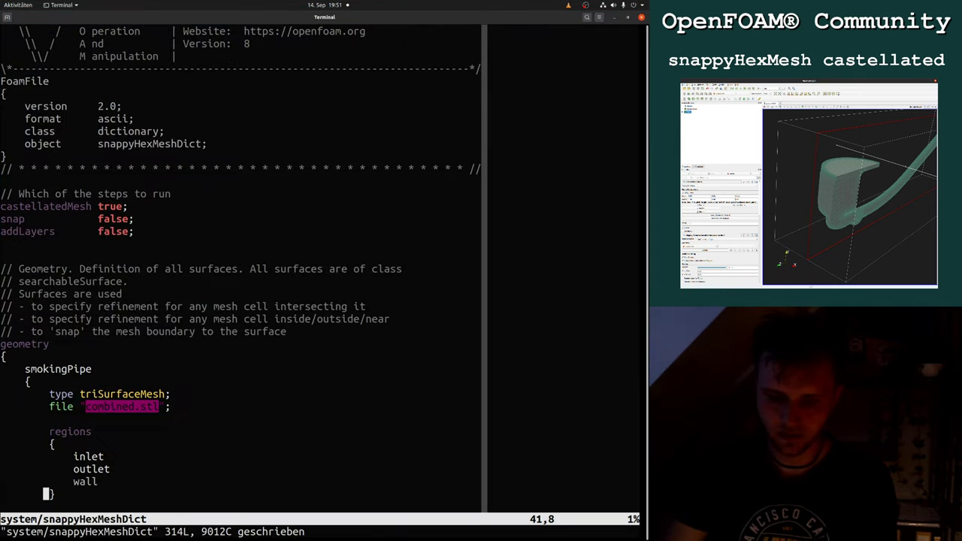
{"action": "type", "text": ":!nautilus ."}
{"action": "key", "text": "Return"}
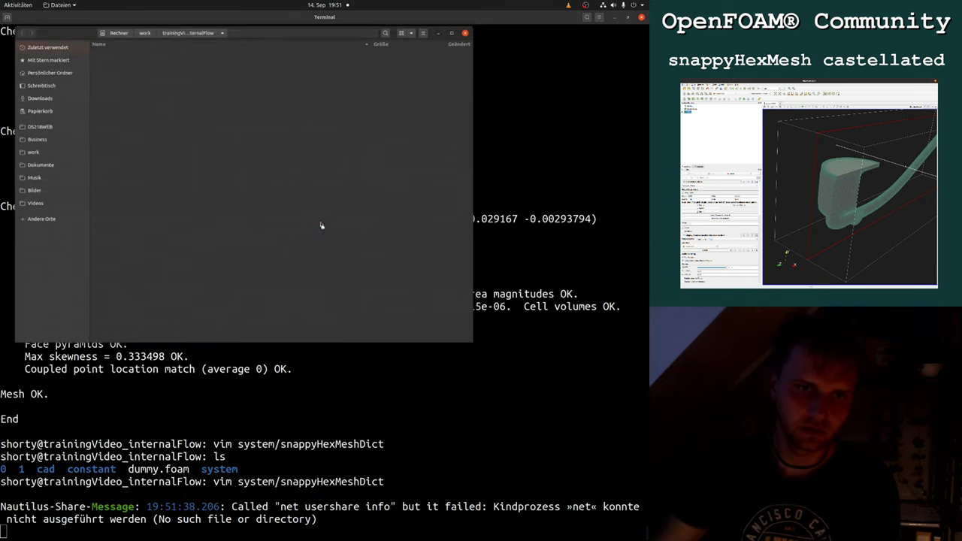
{"action": "double_click", "coordinate": [128, 60]}
{"action": "left_click", "coordinate": [130, 60]}
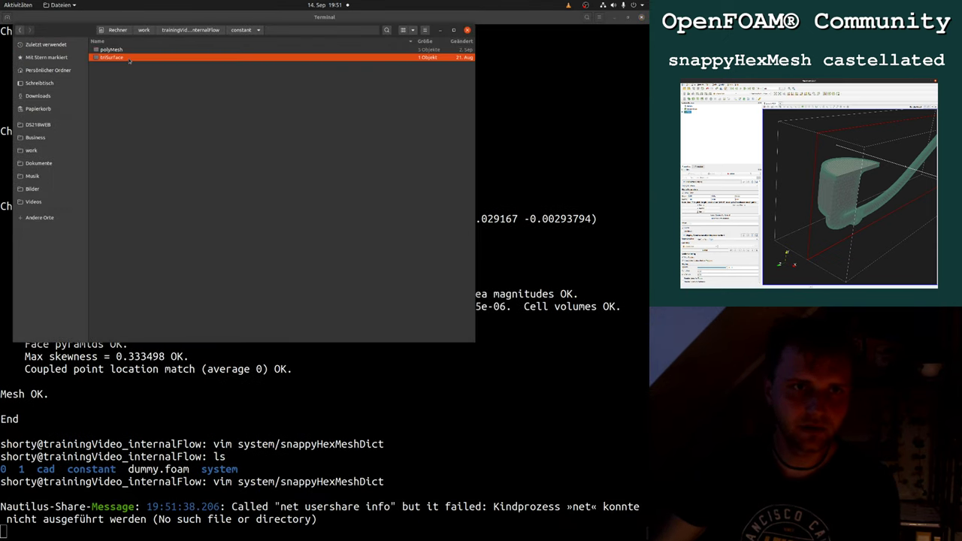
{"action": "double_click", "coordinate": [129, 58]}
{"action": "double_click", "coordinate": [116, 49]}
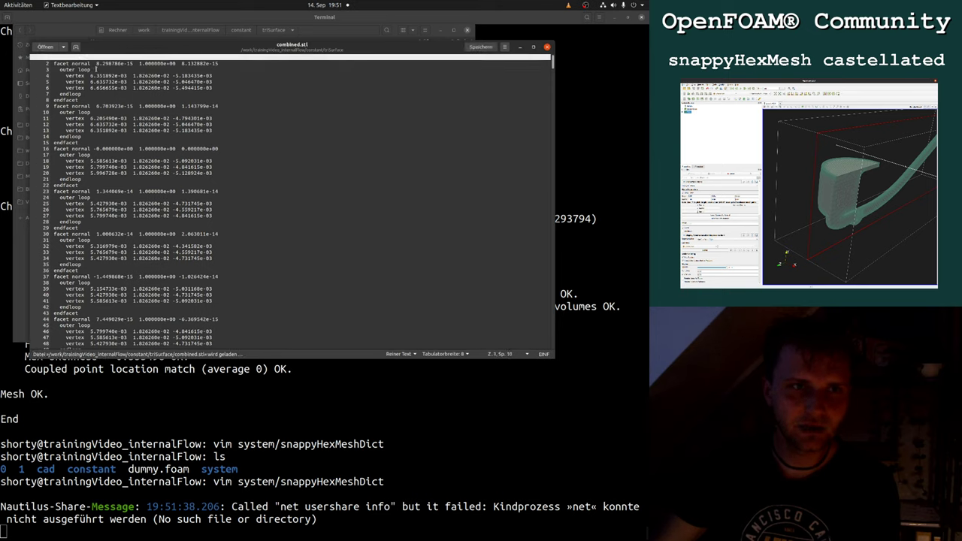
Examine the solid name and facet definitions in combined.stl, then close the text editor.
{"action": "left_click", "coordinate": [96, 69]}
{"action": "left_click", "coordinate": [87, 58]}
{"action": "left_click_drag", "start_coordinate": [70, 58], "coordinate": [72, 61]}
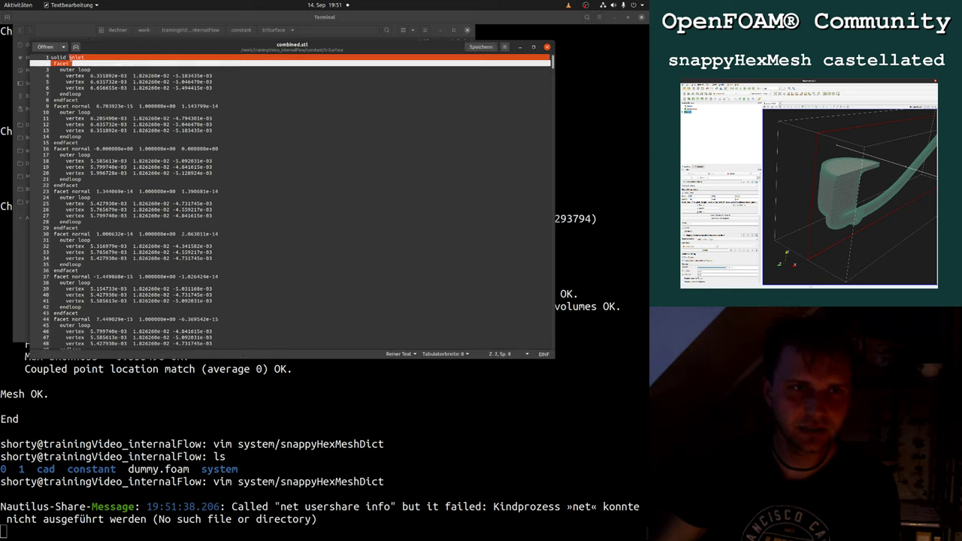
{"action": "scroll", "coordinate": [113, 118], "scroll_direction": "down", "scroll_amount": 15}
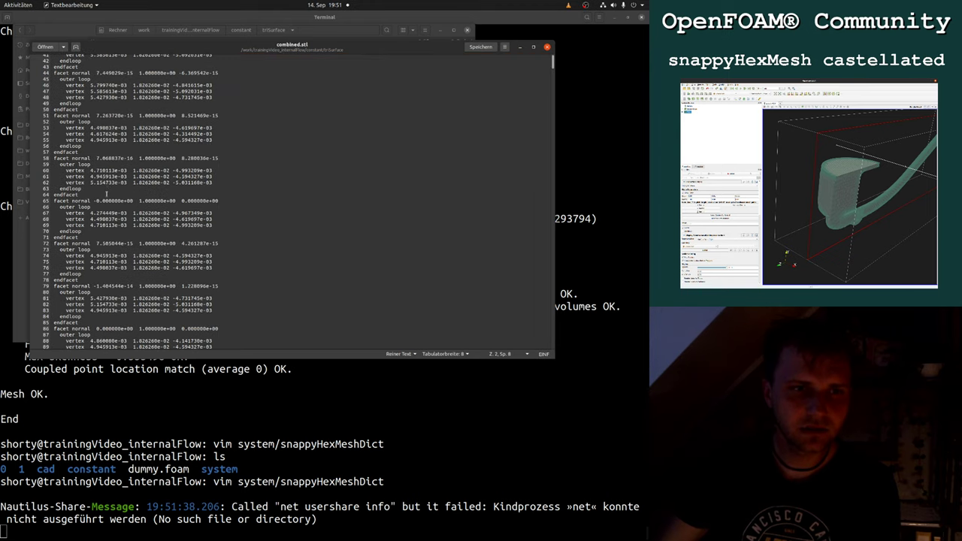
{"action": "scroll", "coordinate": [95, 197], "scroll_direction": "down", "scroll_amount": 10}
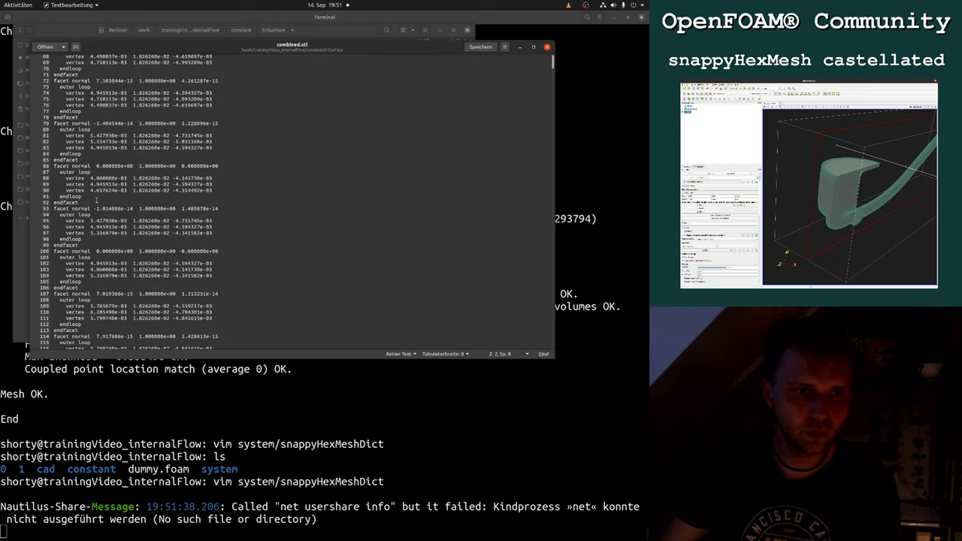
{"action": "scroll", "coordinate": [95, 201], "scroll_direction": "down", "scroll_amount": 20}
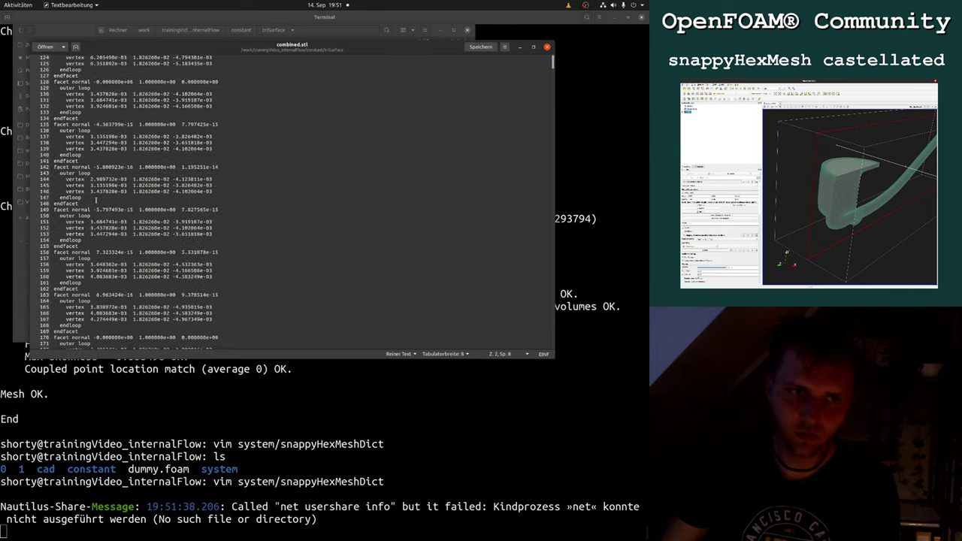
{"action": "scroll", "coordinate": [94, 202], "scroll_direction": "down", "scroll_amount": 20}
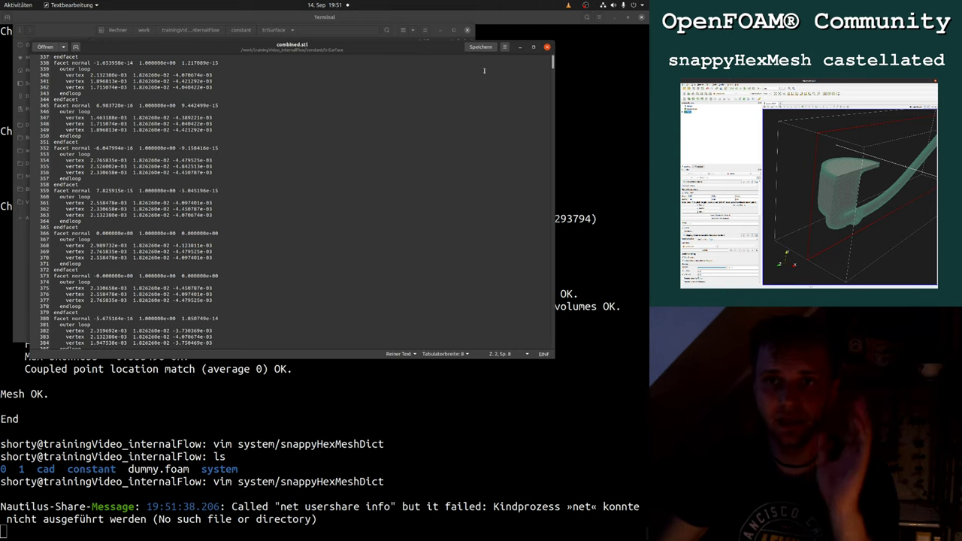
{"action": "left_click", "coordinate": [547, 47]}
Go up to the case directory, view the STL files in cad/stl and close the file manager.
{"action": "left_click", "coordinate": [201, 106]}
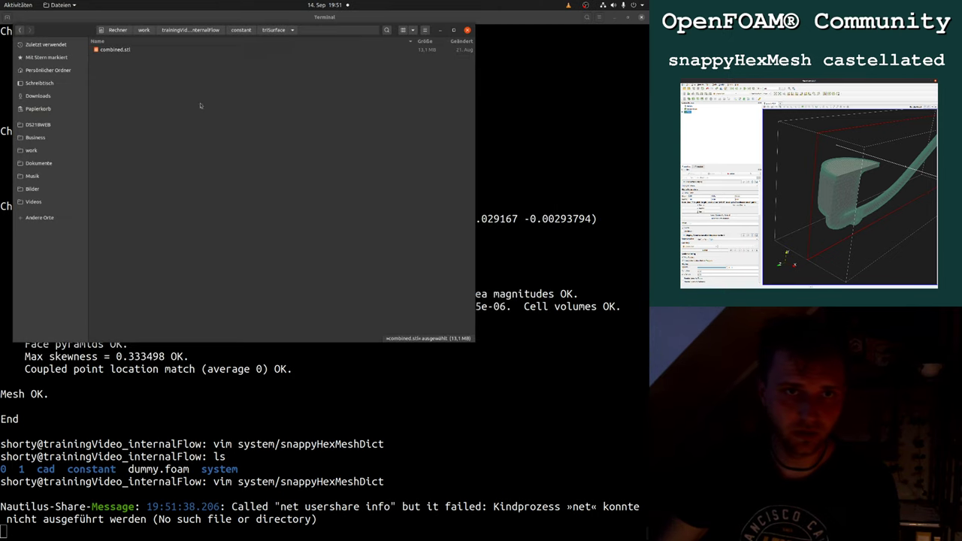
{"action": "left_click", "coordinate": [241, 30]}
{"action": "left_click", "coordinate": [207, 31]}
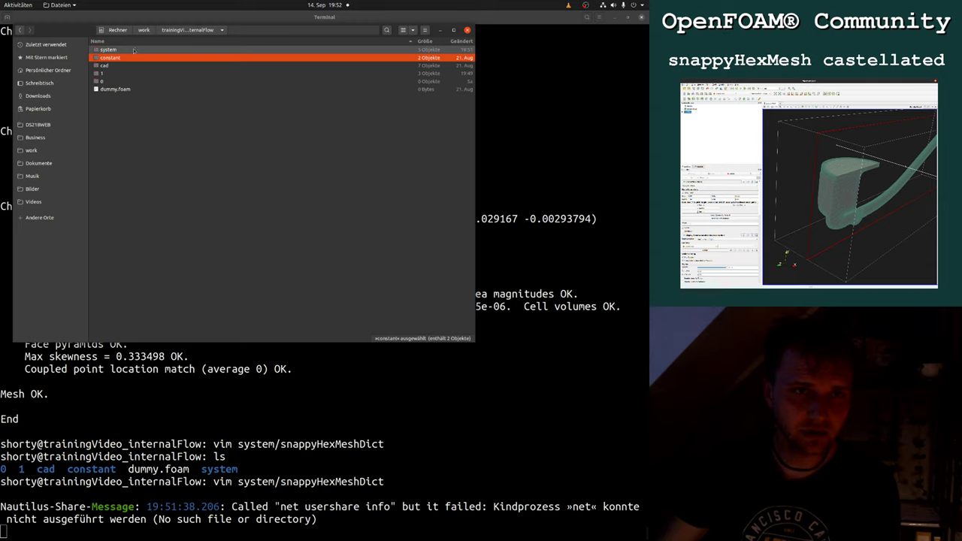
{"action": "double_click", "coordinate": [119, 64]}
{"action": "double_click", "coordinate": [125, 49]}
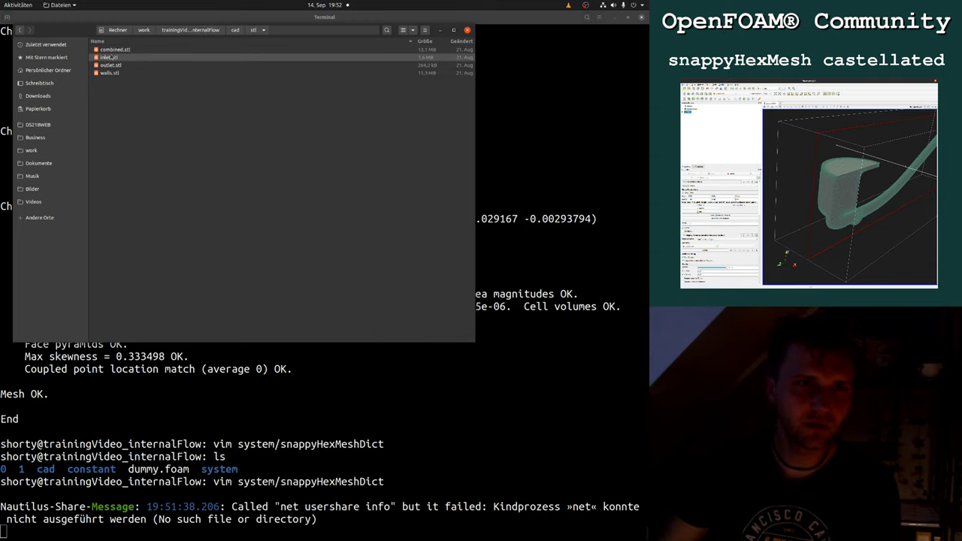
{"action": "left_click", "coordinate": [467, 30]}
{"action": "key", "text": "Up"}
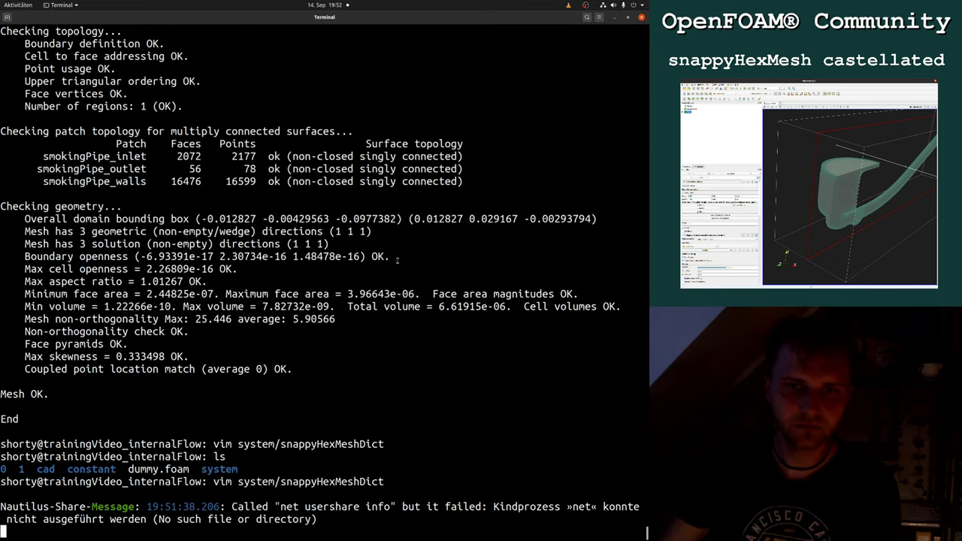
Return to the vim session and complete the inlet region entry with { name inlet; }.
{"action": "key", "text": "ctrl+c"}
{"action": "key", "text": "Return"}
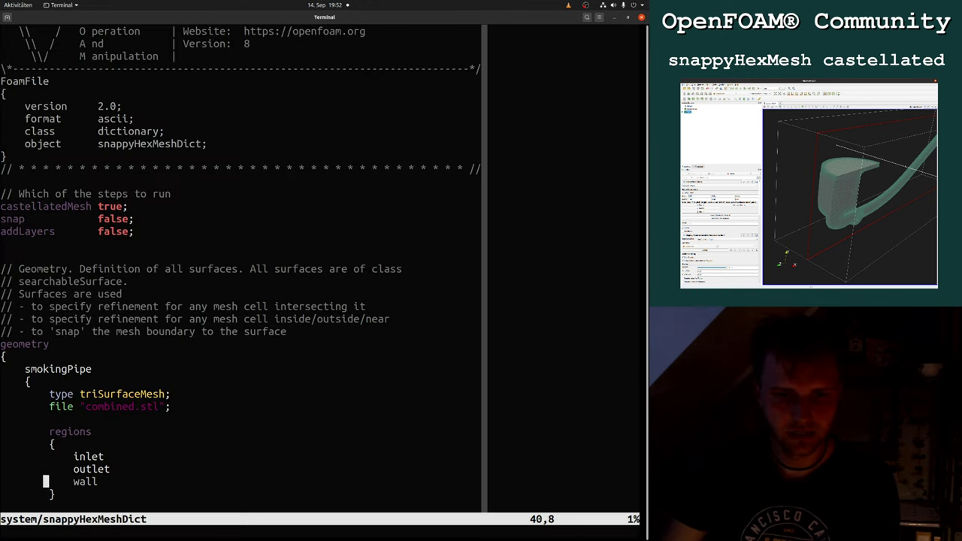
{"action": "key", "text": "Down"}
{"action": "key", "text": "Down"}
{"action": "key", "text": "Up"}
{"action": "key", "text": "Up"}
{"action": "key", "text": "Up"}
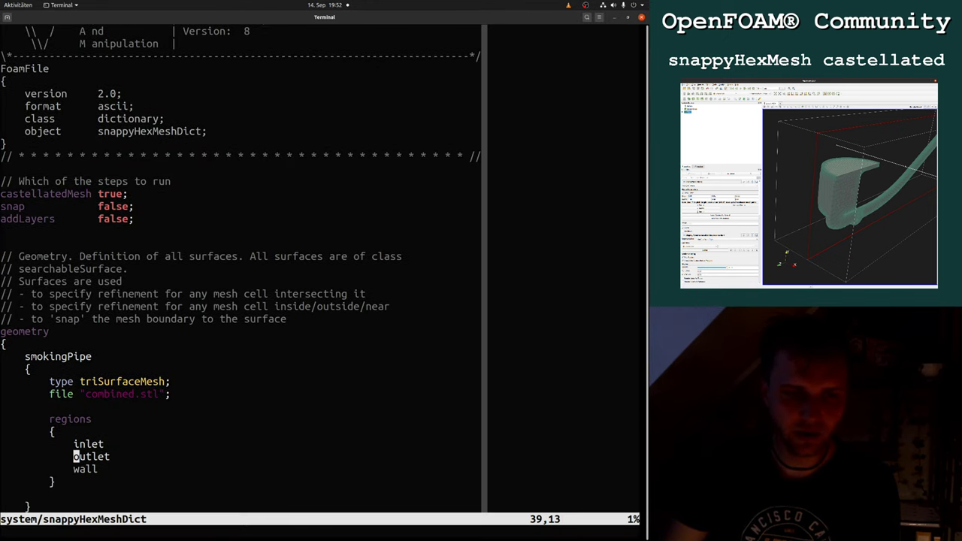
{"action": "key", "text": "l"}
{"action": "key", "text": "l"}
{"action": "key", "text": "l"}
{"action": "key", "text": "l"}
{"action": "key", "text": "a"}
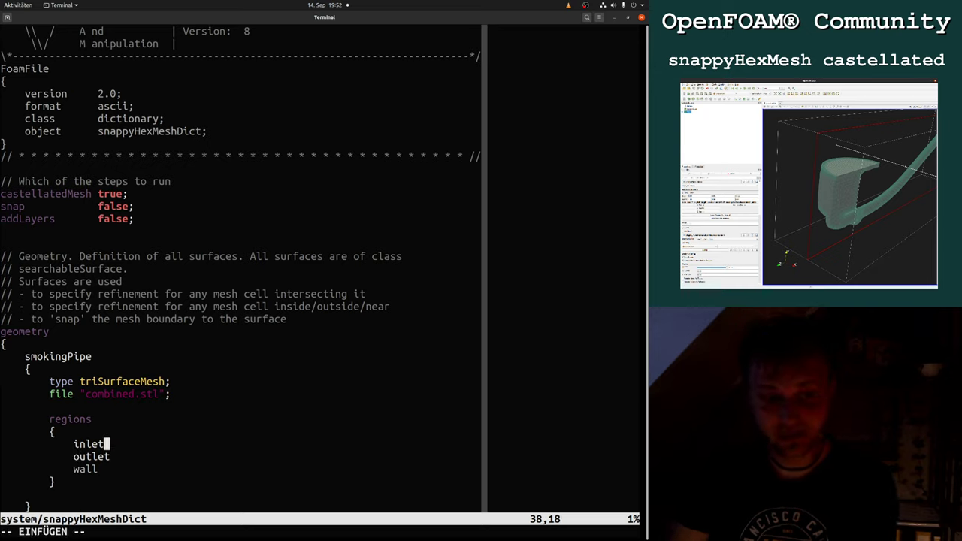
{"action": "key", "text": "Tab"}
{"action": "type", "text": "{ name "}
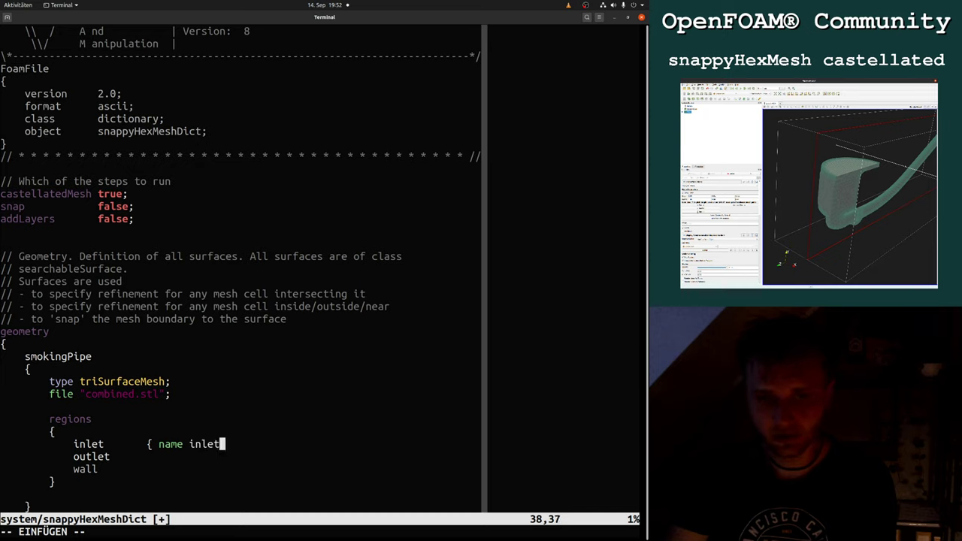
{"action": "type", "text": "inlet; }"}
{"action": "key", "text": "Escape"}
{"action": "key", "text": "j"}
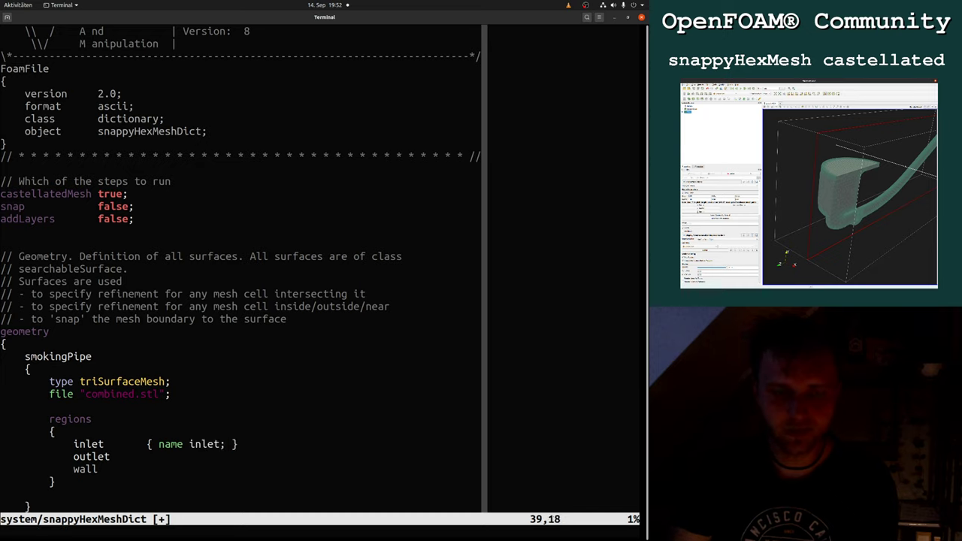
Complete the outlet region entry with { name outlet; } aligned under the inlet entry, leaving no blank line below it.
{"action": "double_click", "coordinate": [200, 447]}
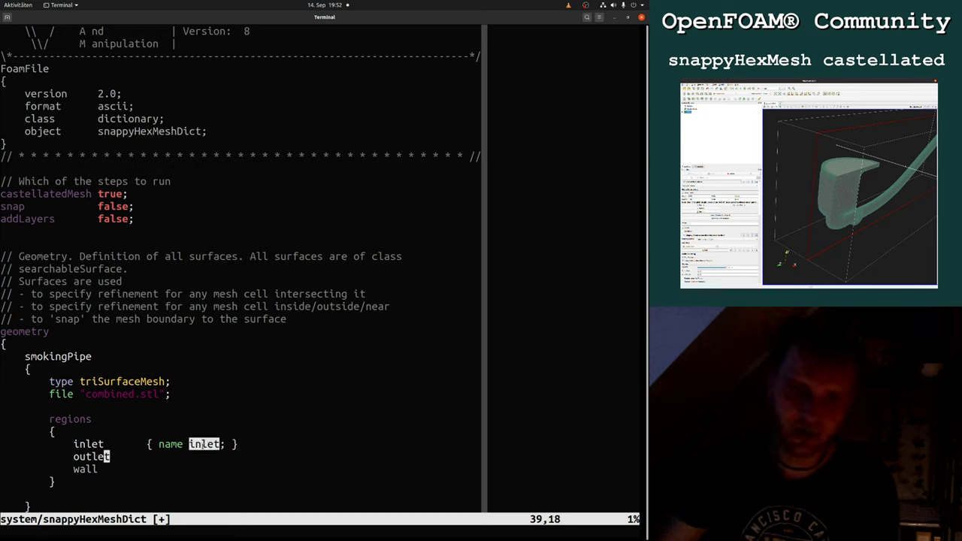
{"action": "left_click", "coordinate": [198, 457]}
{"action": "type", "text": "a      { name "}
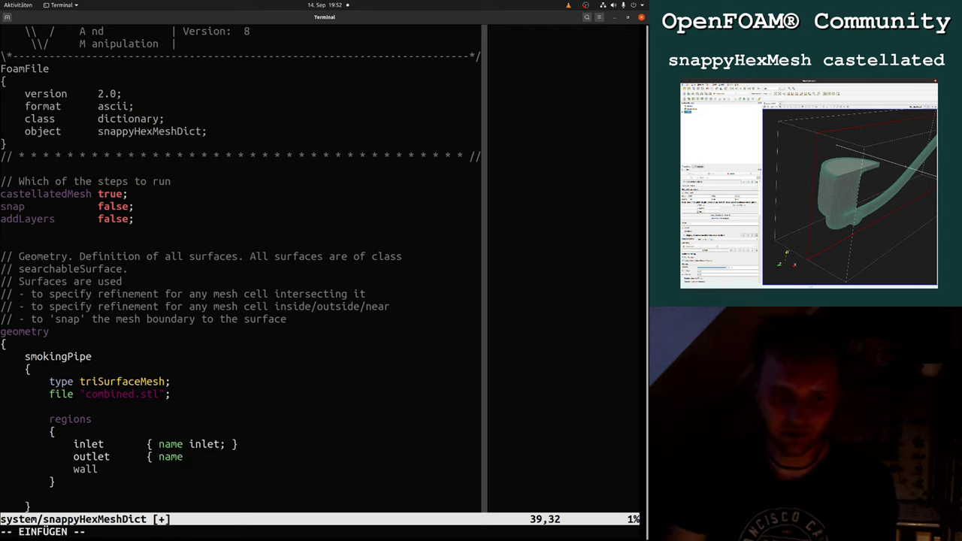
{"action": "type", "text": "outlet; }"}
{"action": "key", "text": "Return"}
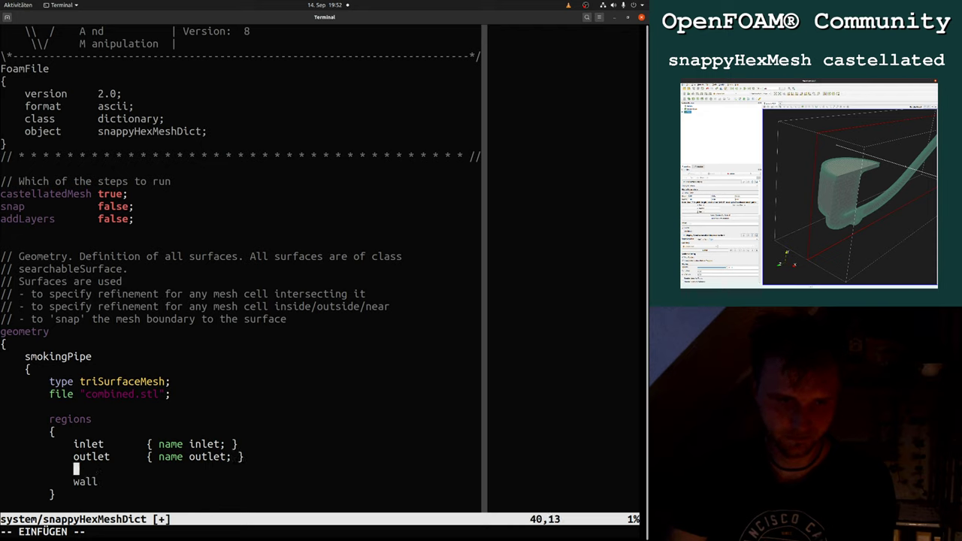
{"action": "key", "text": "Escape"}
{"action": "key", "text": "d"}
{"action": "key", "text": "d"}
Complete the wall region entry with { name walls; } aligned under the other two entries.
{"action": "key", "text": "shift+a"}
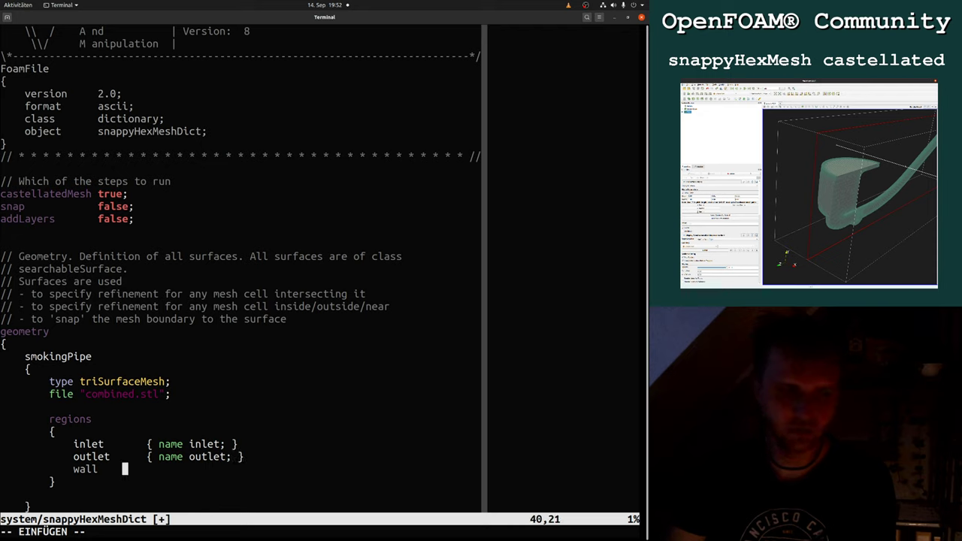
{"action": "type", "text": "{ name wall"}
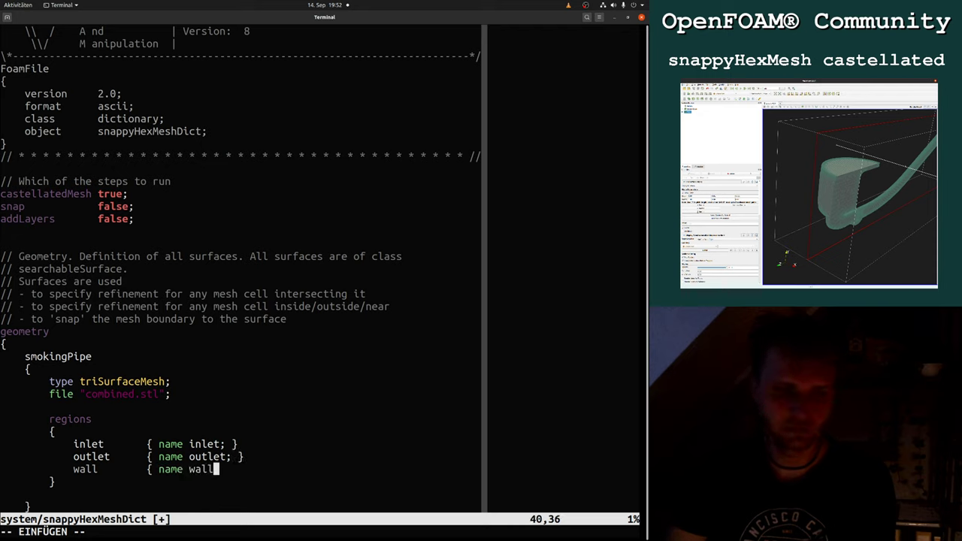
{"action": "type", "text": "s; }"}
{"action": "key", "text": "Escape"}
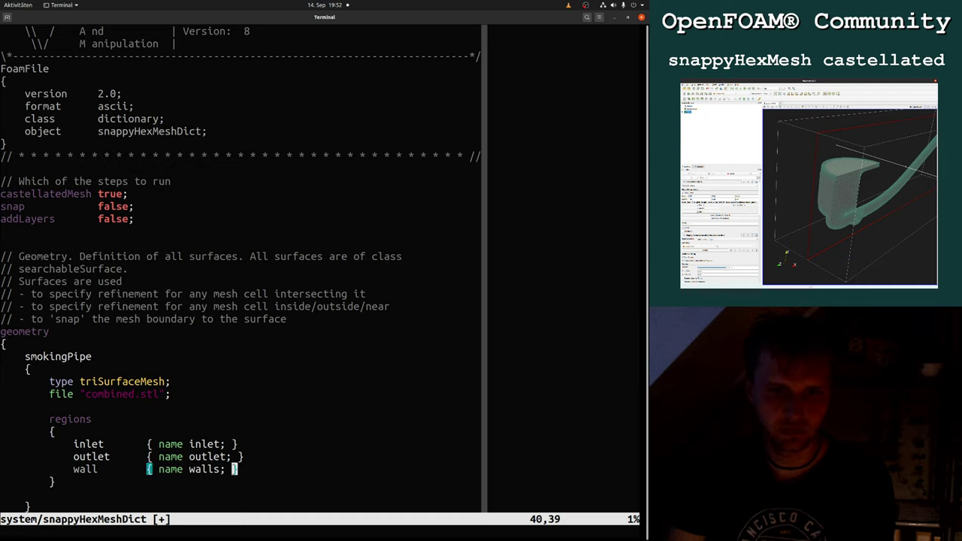
Rename the wall region key to walls and save the dictionary.
{"action": "key", "text": "percent"}
{"action": "key", "text": "h"}
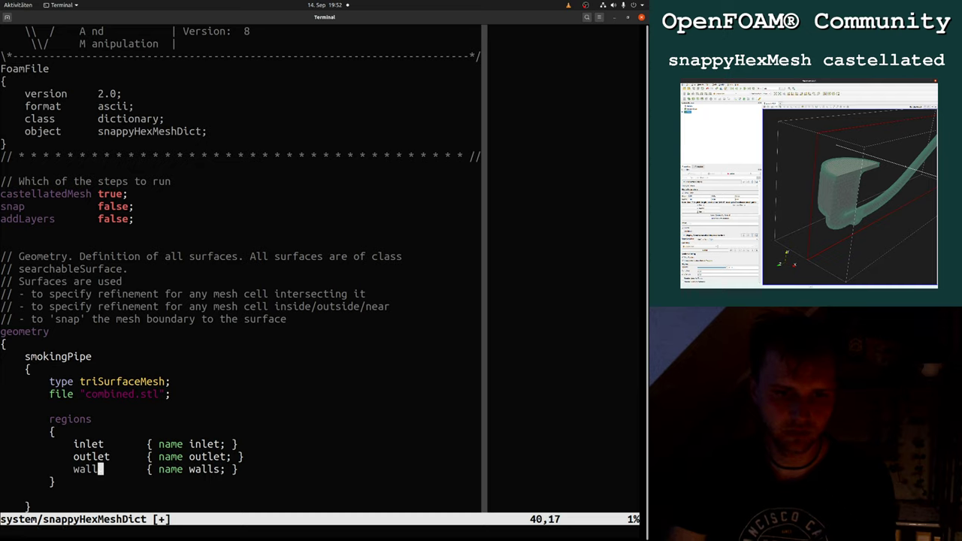
{"action": "type", "text": "is"}
{"action": "key", "text": "Escape"}
{"action": "type", "text": ":w"}
{"action": "key", "text": "Return"}
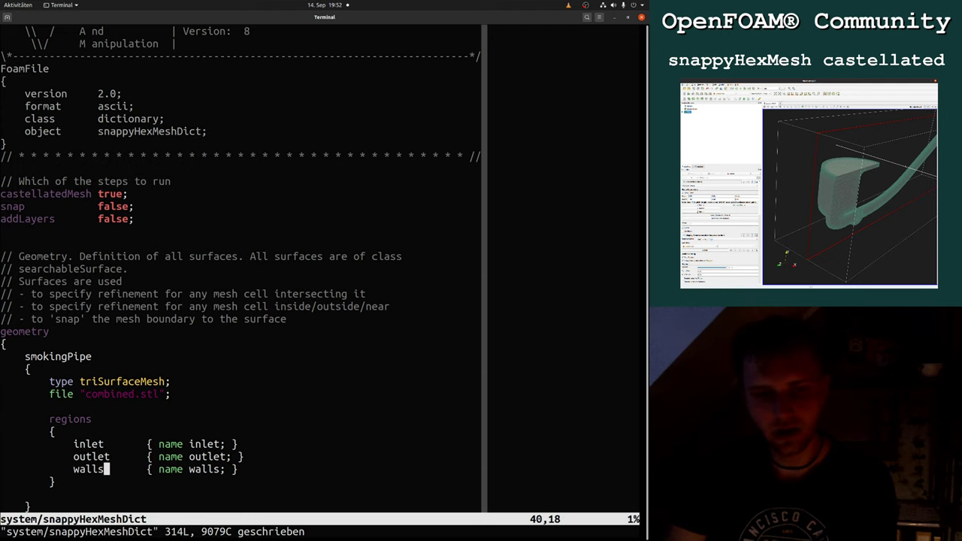
Examine the settings from the regions block to refinementSurfaces and resolveFeatureAngle, then save and close the dictionary.
{"action": "key", "text": "h"}
{"action": "key", "text": "j"}
{"action": "key", "text": "j"}
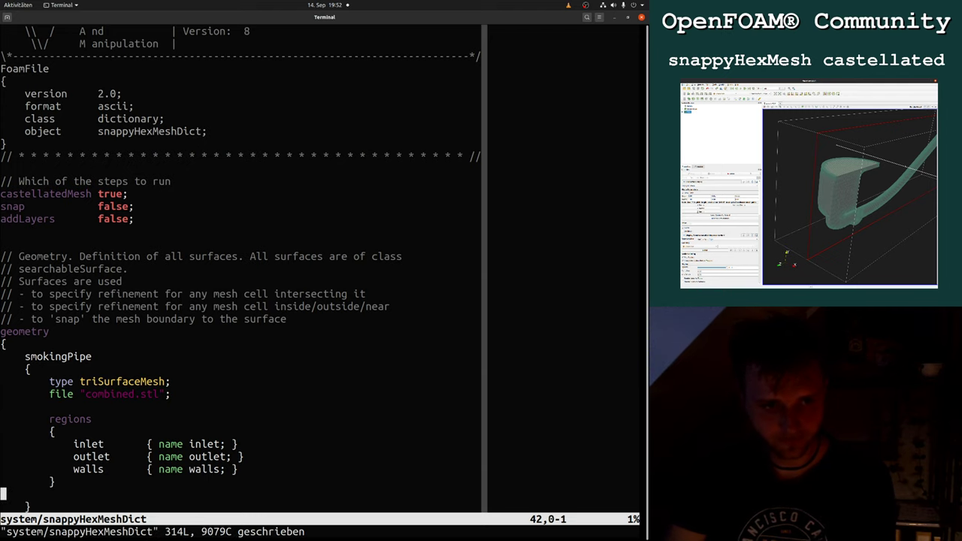
{"action": "key", "text": "j"}
{"action": "key", "text": "j"}
{"action": "key", "text": "j"}
{"action": "key", "text": "j"}
{"action": "key", "text": "j"}
{"action": "key", "text": "j"}
{"action": "key", "text": "j"}
{"action": "key", "text": "j"}
{"action": "key", "text": "j"}
{"action": "key", "text": "j"}
{"action": "key", "text": "j"}
{"action": "key", "text": "j"}
{"action": "key", "text": "j"}
{"action": "key", "text": "j"}
{"action": "key", "text": "j"}
{"action": "key", "text": "j"}
{"action": "key", "text": "j"}
{"action": "key", "text": "j"}
{"action": "key", "text": "j"}
{"action": "key", "text": "j"}
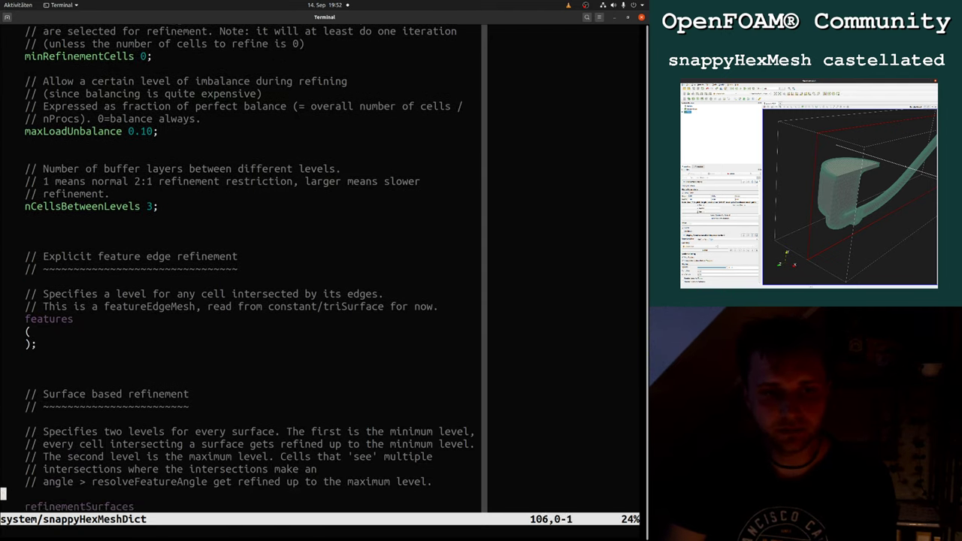
{"action": "key", "text": "j"}
{"action": "key", "text": "j"}
{"action": "key", "text": "j"}
{"action": "key", "text": "j"}
{"action": "key", "text": "j"}
{"action": "key", "text": "j"}
{"action": "key", "text": "j"}
{"action": "key", "text": "j"}
{"action": "key", "text": "j"}
{"action": "key", "text": "j"}
{"action": "key", "text": "j"}
{"action": "key", "text": "j"}
{"action": "key", "text": "j"}
{"action": "key", "text": "j"}
{"action": "key", "text": "j"}
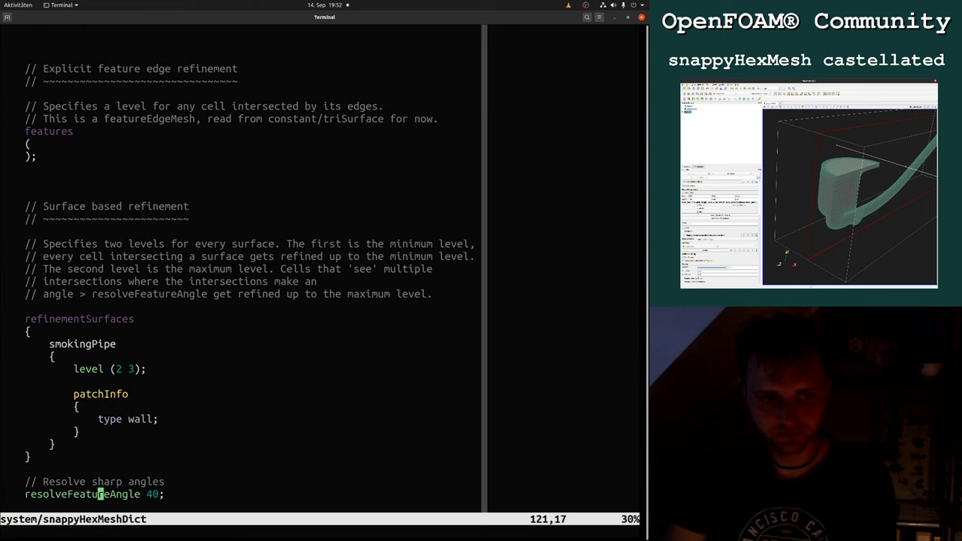
{"action": "type", "text": ":wq"}
{"action": "key", "text": "Return"}
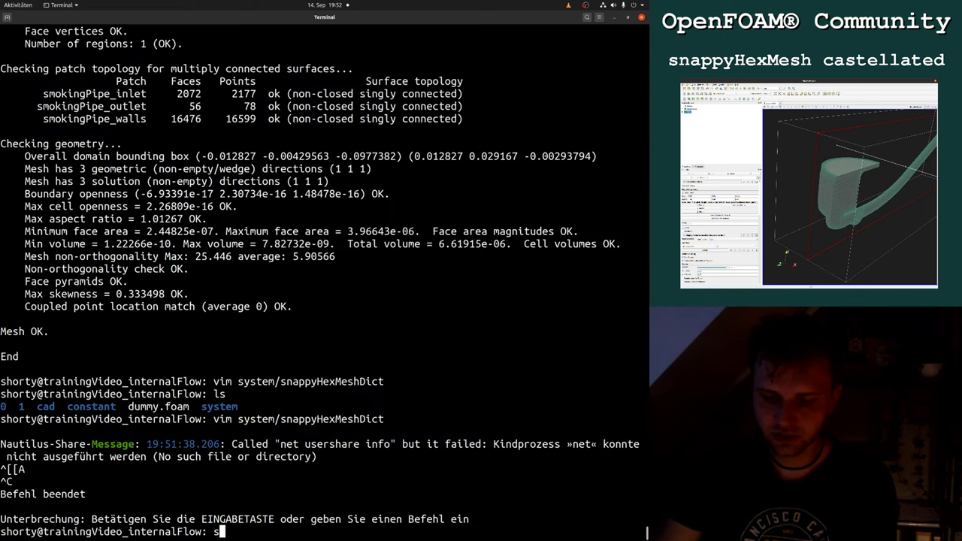
Run snappyHexMesh, interrupt it, review its output and list the case directory.
{"action": "type", "text": "snappyHexMesh"}
{"action": "key", "text": "Return"}
{"action": "key", "text": "ctrl+c"}
{"action": "scroll", "coordinate": [64, 197], "scroll_direction": "up", "scroll_amount": 15}
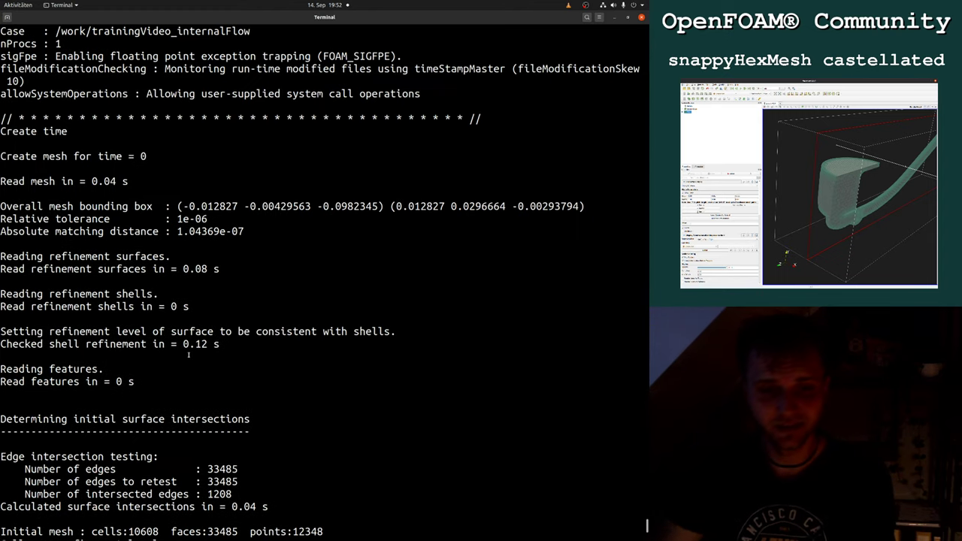
{"action": "type", "text": "ls"}
{"action": "key", "text": "Return"}
Reopen system/snappyHexMeshDict, change the walls region key to wall as a test, and close the dictionary with the change saved.
{"action": "type", "text": "vim system/snappyHexMeshDict"}
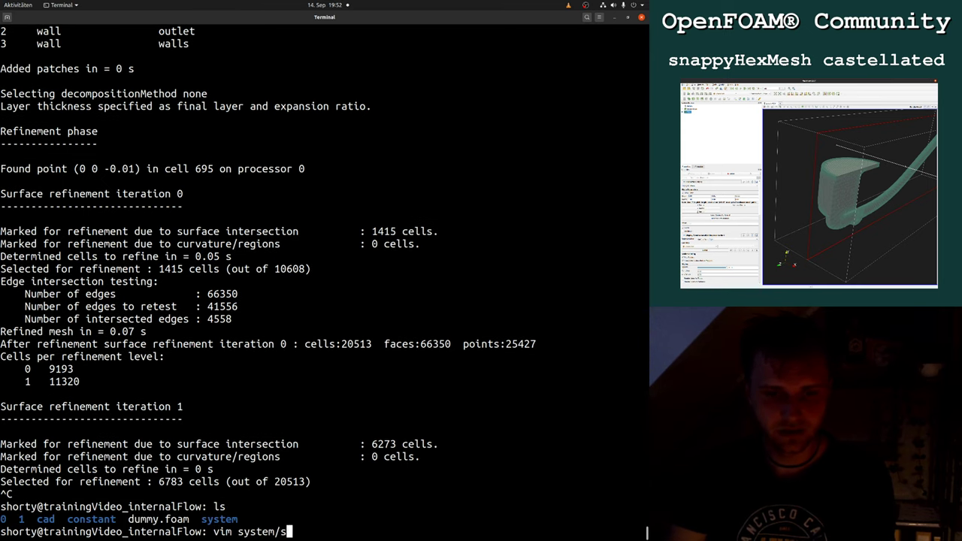
{"action": "key", "text": "Return"}
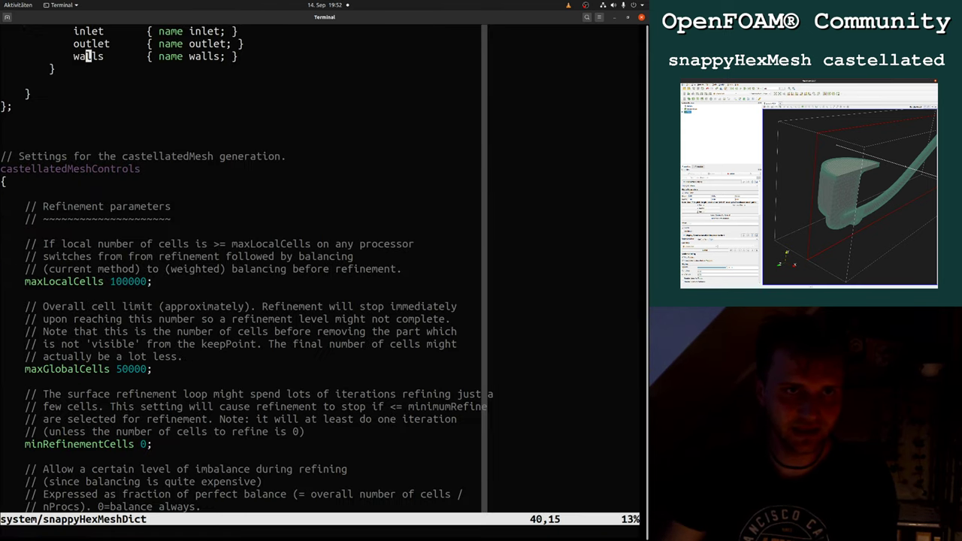
{"action": "type", "text": ":q"}
{"action": "key", "text": "Return"}
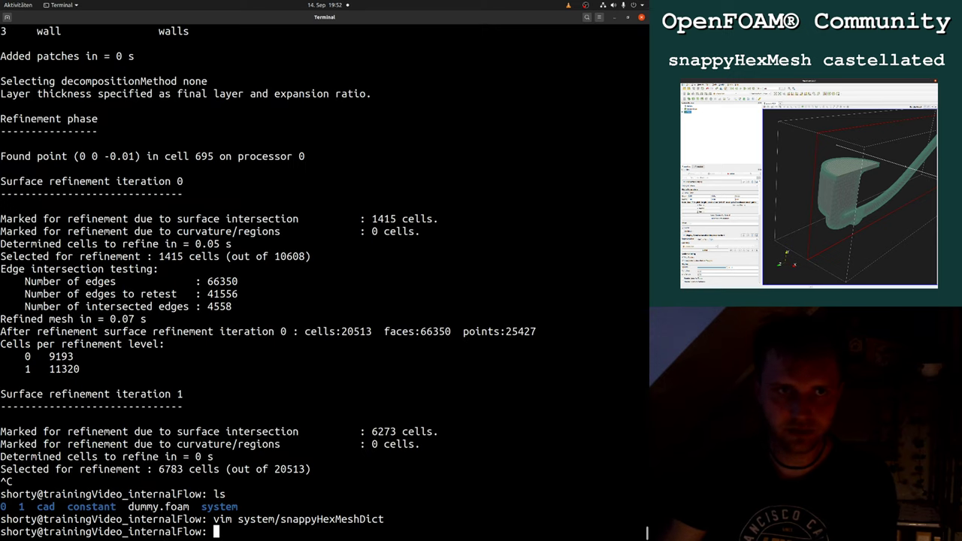
Run snappyHexMesh again with the region key set to wall.
{"action": "key", "text": "Up"}
{"action": "key", "text": "ctrl+u"}
{"action": "type", "text": "snappyHexMesh"}
{"action": "key", "text": "Return"}
{"action": "key", "text": "ctrl+c"}
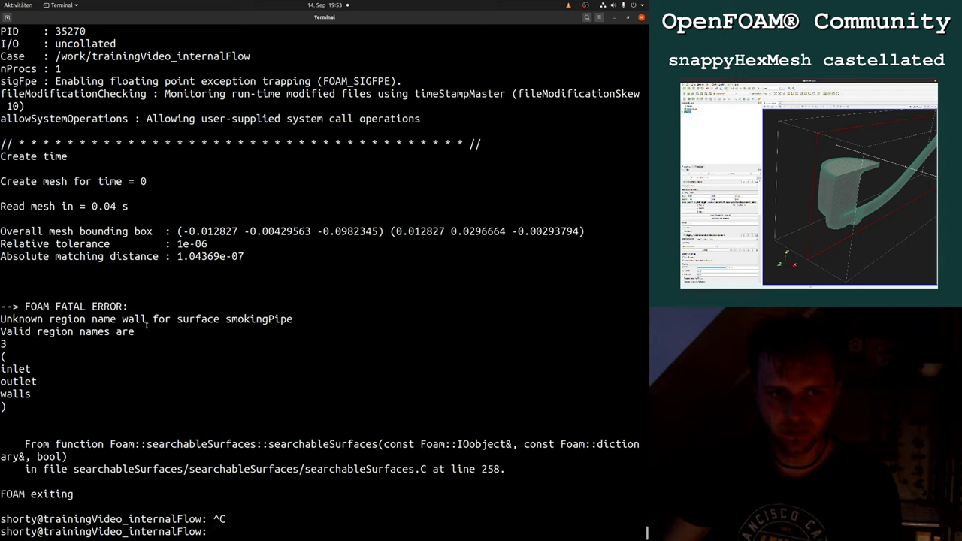
Compare the region name in the fatal error message with the listed valid region names for smokingPipe.
{"action": "double_click", "coordinate": [58, 330]}
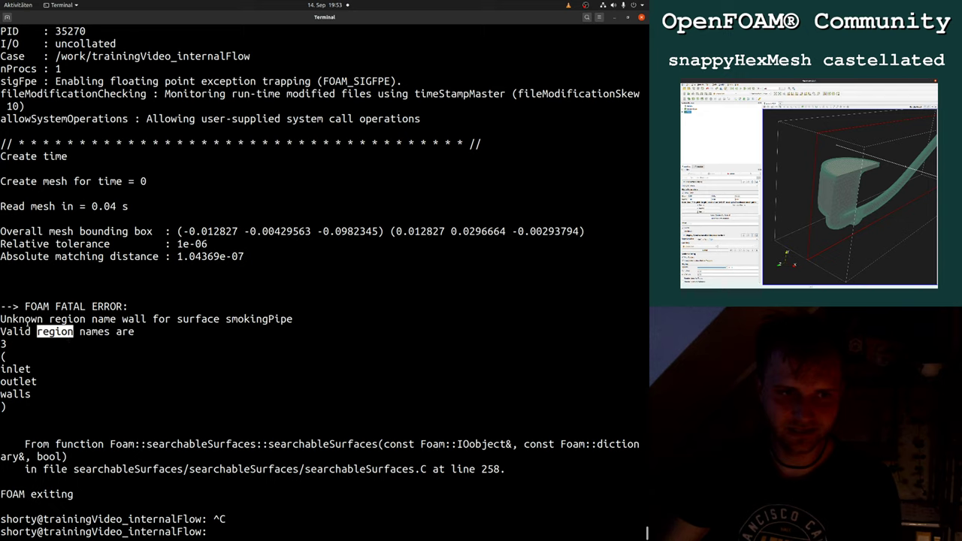
{"action": "double_click", "coordinate": [125, 332]}
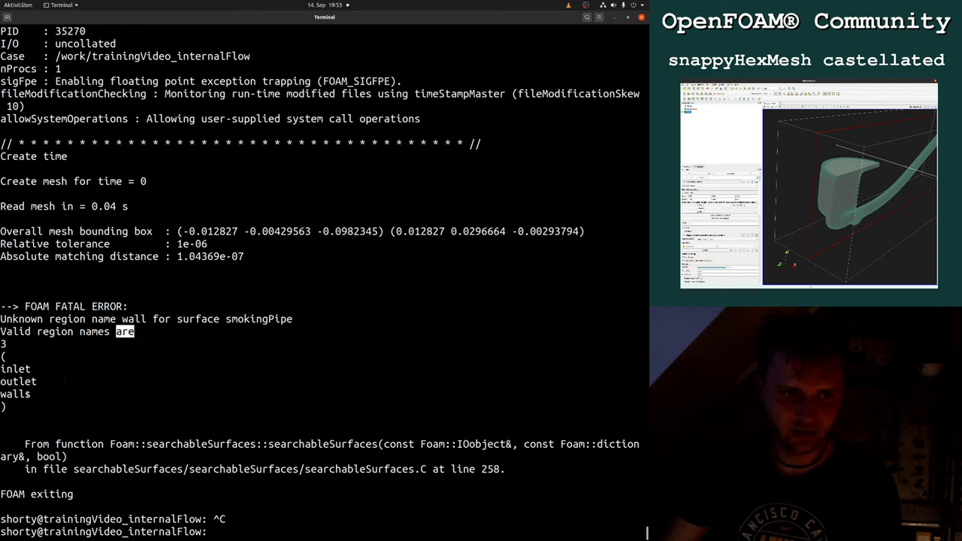
{"action": "double_click", "coordinate": [16, 394]}
{"action": "left_click", "coordinate": [148, 340]}
{"action": "double_click", "coordinate": [128, 320]}
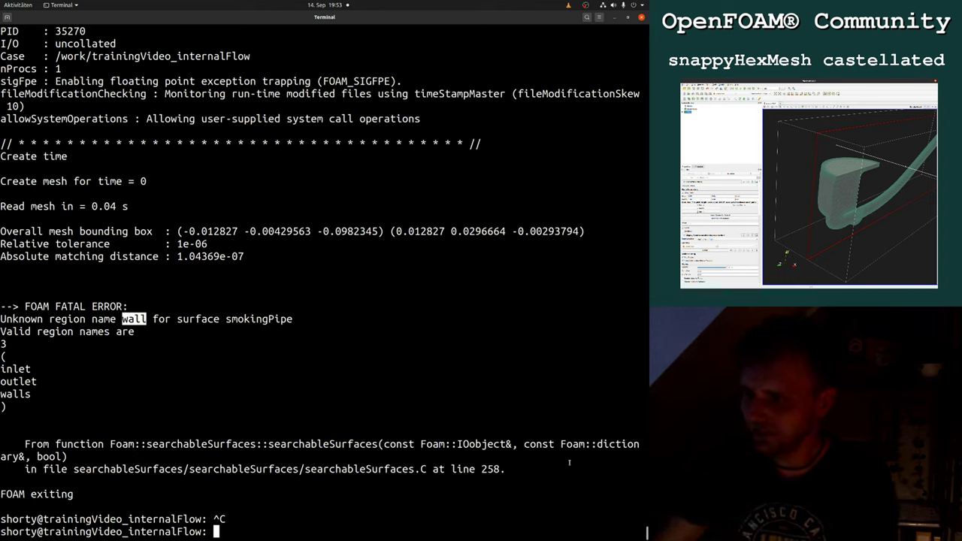
{"action": "key", "text": "alt+Tab"}
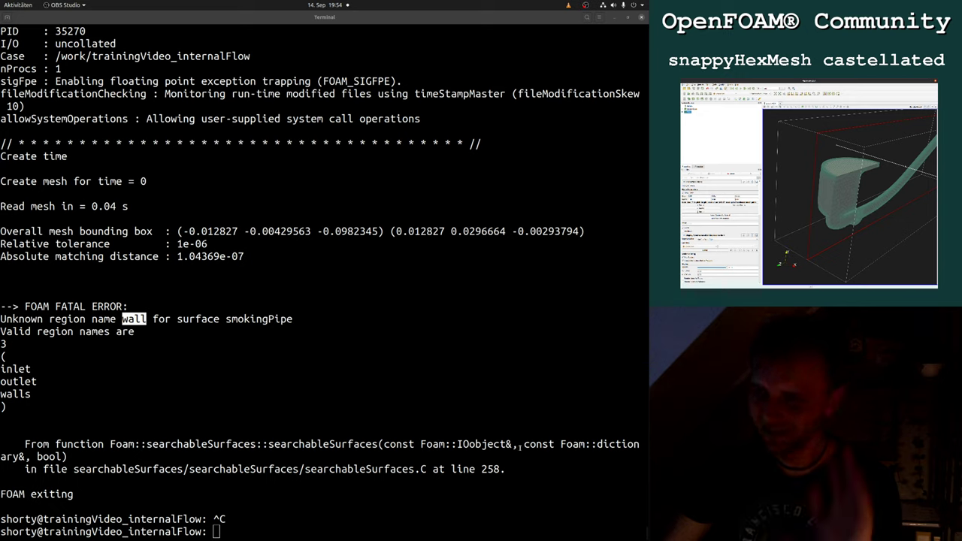
{"action": "left_click", "coordinate": [191, 349]}
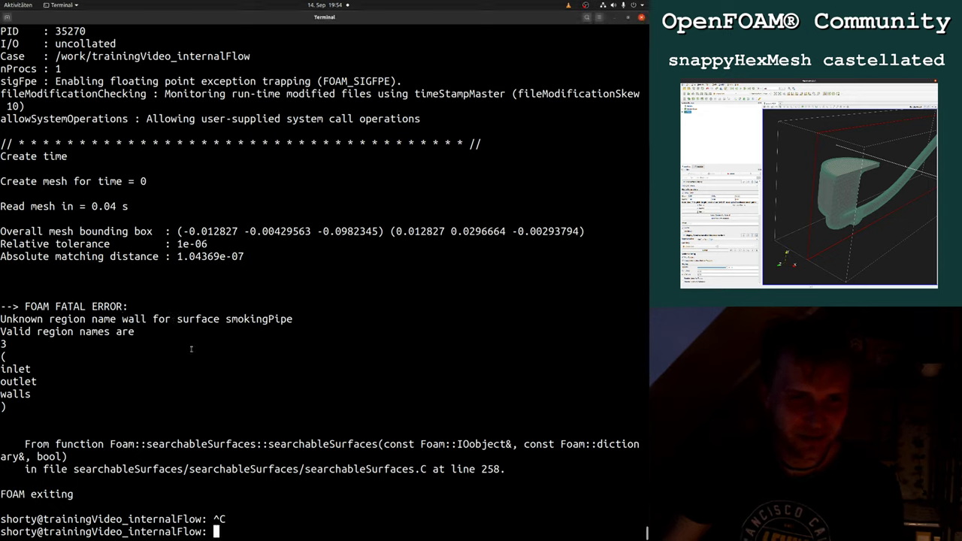
{"action": "double_click", "coordinate": [129, 320]}
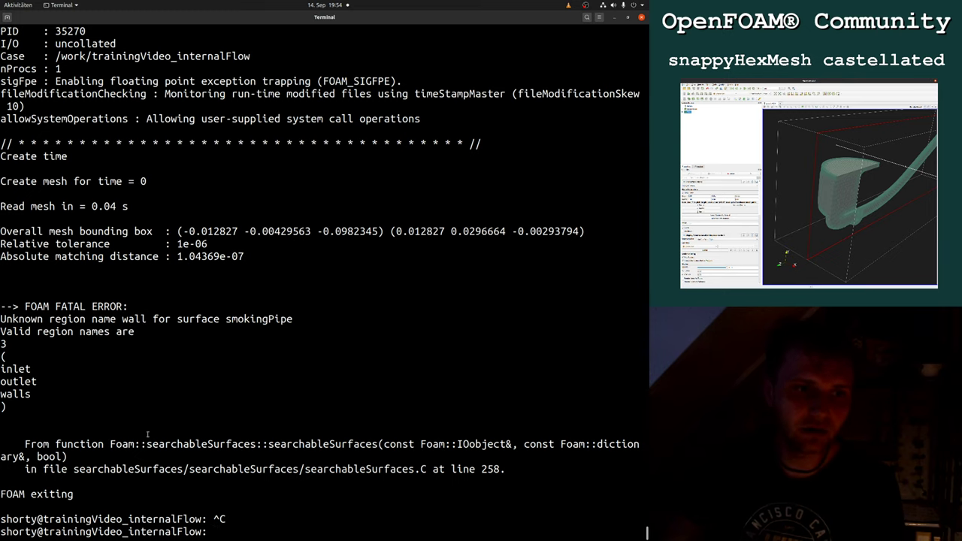
Reopen system/snappyHexMeshDict and rename the wall region key to walls.
{"action": "type", "text": "vim system/snappyHexMeshDict"}
{"action": "key", "text": "Return"}
{"action": "key", "text": "Down"}
{"action": "key", "text": "Down"}
{"action": "key", "text": "Down"}
{"action": "key", "text": "Down"}
{"action": "key", "text": "Down"}
{"action": "key", "text": "Down"}
{"action": "key", "text": "Down"}
{"action": "key", "text": "Down"}
{"action": "key", "text": "Down"}
{"action": "key", "text": "Down"}
{"action": "key", "text": "Down"}
{"action": "key", "text": "Down"}
{"action": "key", "text": "Down"}
{"action": "key", "text": "Down"}
{"action": "key", "text": "Down"}
{"action": "key", "text": "Down"}
{"action": "key", "text": "Down"}
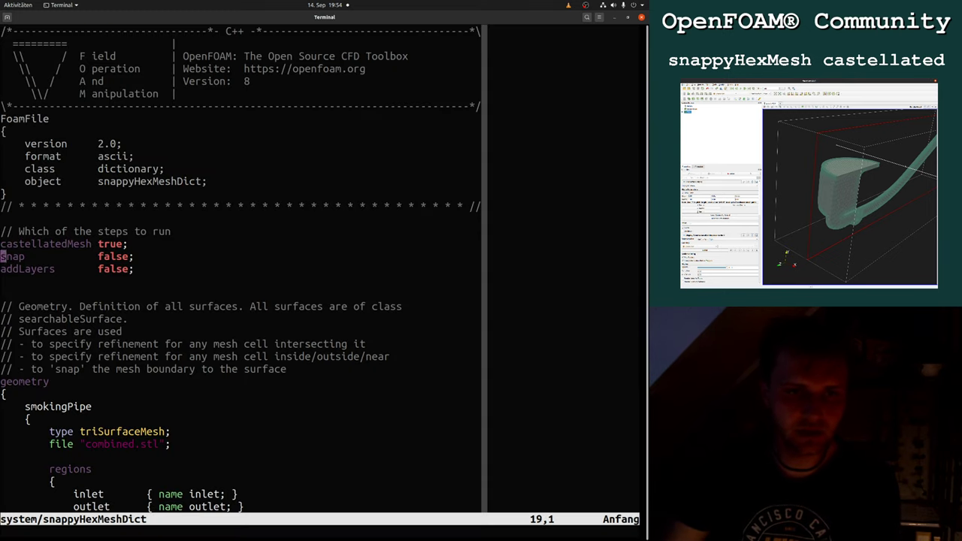
{"action": "key", "text": "Down"}
{"action": "key", "text": "Down"}
{"action": "key", "text": "Down"}
{"action": "key", "text": "Down"}
{"action": "key", "text": "Down"}
{"action": "key", "text": "Down"}
{"action": "key", "text": "Right"}
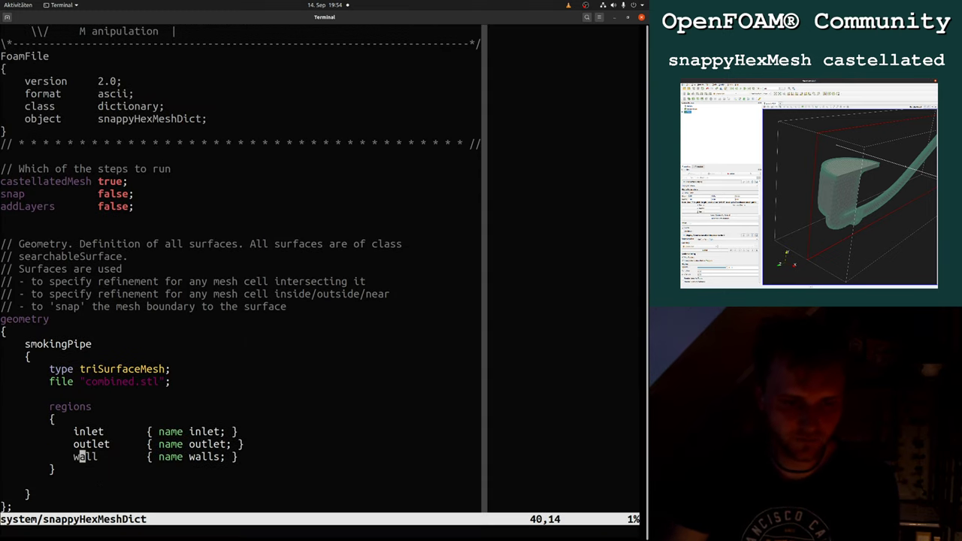
{"action": "key", "text": "Up"}
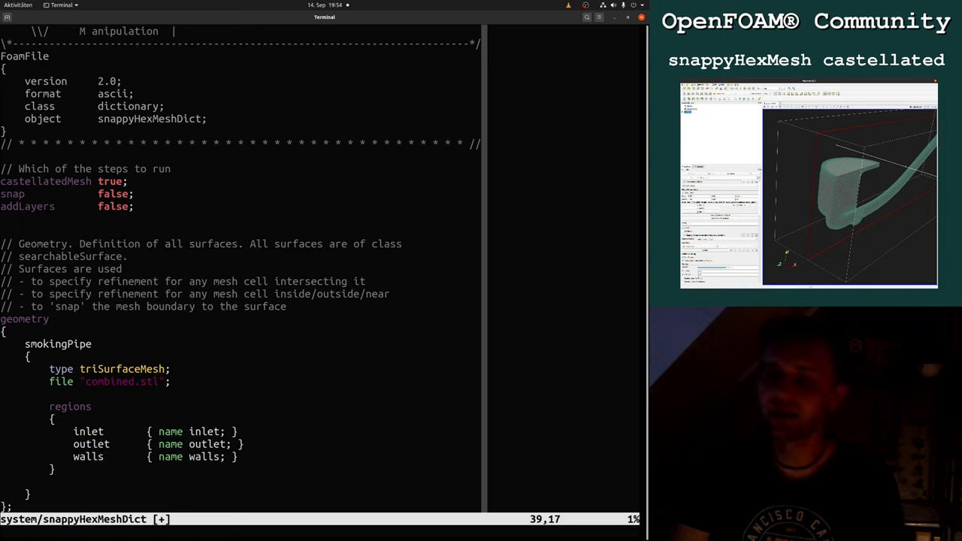
Delete the empty line after the regions block of the smokingPipe geometry in the dictionary.
{"action": "key", "text": "Down"}
{"action": "key", "text": "Down"}
{"action": "key", "text": "Down"}
{"action": "key", "text": "Down"}
{"action": "key", "text": "Down"}
{"action": "key", "text": "Down"}
{"action": "key", "text": "Down"}
{"action": "key", "text": "Down"}
{"action": "key", "text": "Down"}
{"action": "key", "text": "Down"}
{"action": "key", "text": "Down"}
{"action": "key", "text": "Down"}
{"action": "key", "text": "Down"}
{"action": "key", "text": "Down"}
{"action": "key", "text": "Down"}
{"action": "key", "text": "Down"}
{"action": "key", "text": "Down"}
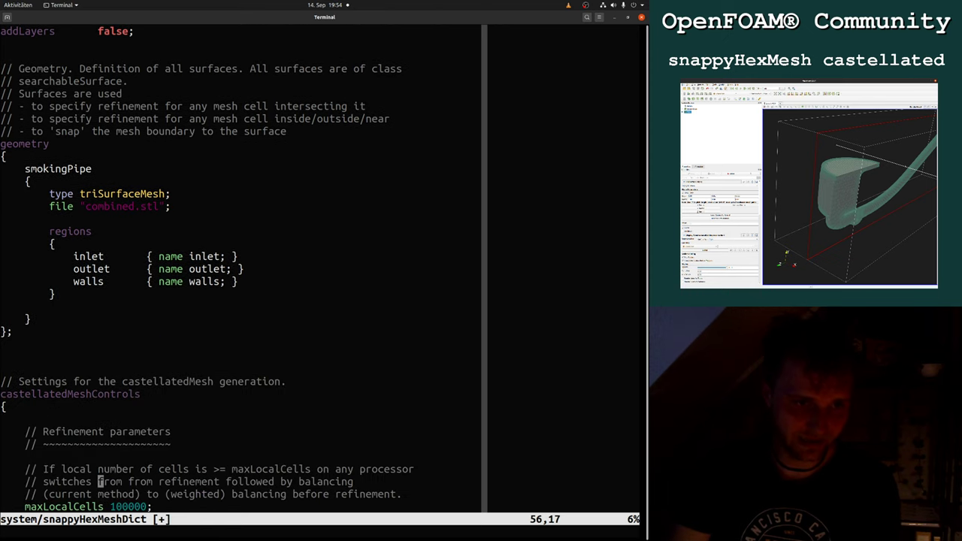
{"action": "key", "text": "Up"}
{"action": "key", "text": "Up"}
{"action": "key", "text": "Up"}
{"action": "key", "text": "Up"}
{"action": "key", "text": "Up"}
{"action": "key", "text": "Up"}
{"action": "key", "text": "Up"}
{"action": "key", "text": "Up"}
{"action": "key", "text": "Up"}
{"action": "key", "text": "Up"}
{"action": "key", "text": "Up"}
{"action": "key", "text": "Up"}
{"action": "key", "text": "Up"}
{"action": "key", "text": "d"}
{"action": "key", "text": "d"}
Set the smokingPipe level in refinementSurfaces to (0 0).
{"action": "key", "text": "Down"}
{"action": "key", "text": "Down"}
{"action": "key", "text": "Down"}
{"action": "key", "text": "Down"}
{"action": "key", "text": "Down"}
{"action": "key", "text": "Down"}
{"action": "key", "text": "Down"}
{"action": "key", "text": "Down"}
{"action": "key", "text": "Down"}
{"action": "key", "text": "Down"}
{"action": "key", "text": "Down"}
{"action": "key", "text": "Down"}
{"action": "key", "text": "Down"}
{"action": "key", "text": "Down"}
{"action": "key", "text": "Down"}
{"action": "key", "text": "Down"}
{"action": "key", "text": "Down"}
{"action": "key", "text": "Down"}
{"action": "key", "text": "Down"}
{"action": "key", "text": "Down"}
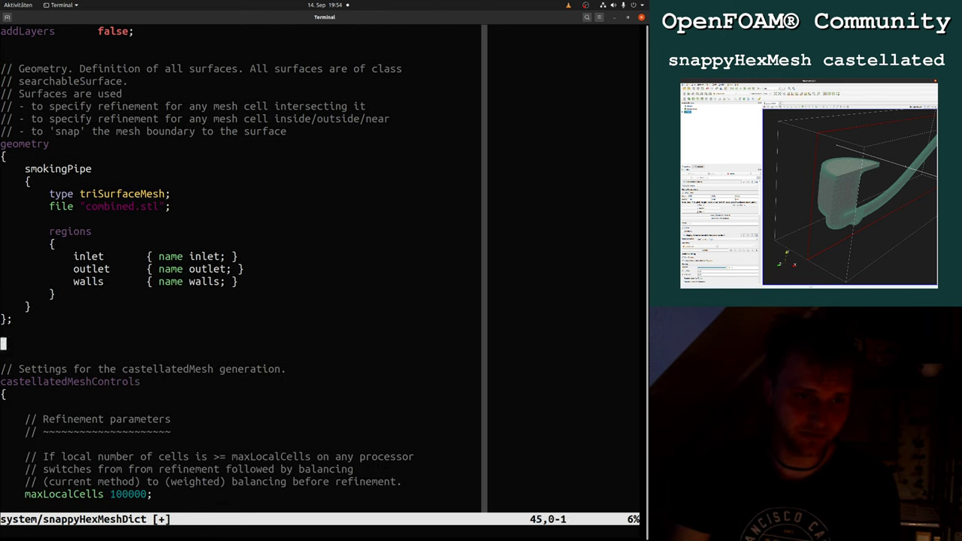
{"action": "key", "text": "Down"}
{"action": "key", "text": "Down"}
{"action": "key", "text": "Down"}
{"action": "key", "text": "Down"}
{"action": "key", "text": "Down"}
{"action": "key", "text": "Down"}
{"action": "key", "text": "Down"}
{"action": "key", "text": "Down"}
{"action": "key", "text": "Down"}
{"action": "key", "text": "Down"}
{"action": "key", "text": "Down"}
{"action": "key", "text": "Down"}
{"action": "key", "text": "Down"}
{"action": "key", "text": "Down"}
{"action": "key", "text": "Down"}
{"action": "key", "text": "Down"}
{"action": "key", "text": "Down"}
{"action": "key", "text": "Down"}
{"action": "key", "text": "Down"}
{"action": "key", "text": "Down"}
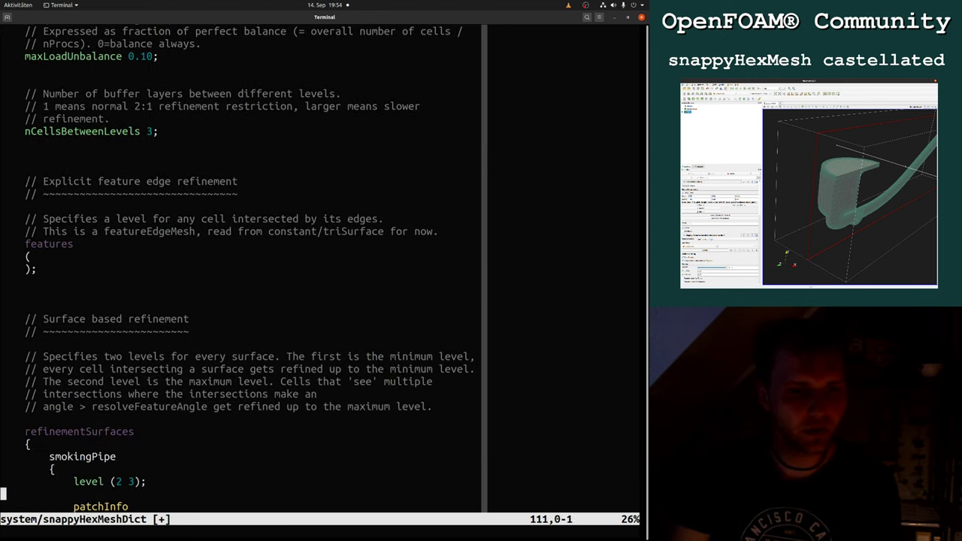
{"action": "key", "text": "Up"}
{"action": "key", "text": "Up"}
{"action": "key", "text": "Up"}
{"action": "key", "text": "Up"}
{"action": "key", "text": "w"}
{"action": "key", "text": "Up"}
{"action": "key", "text": "Up"}
{"action": "key", "text": "w"}
{"action": "key", "text": "w"}
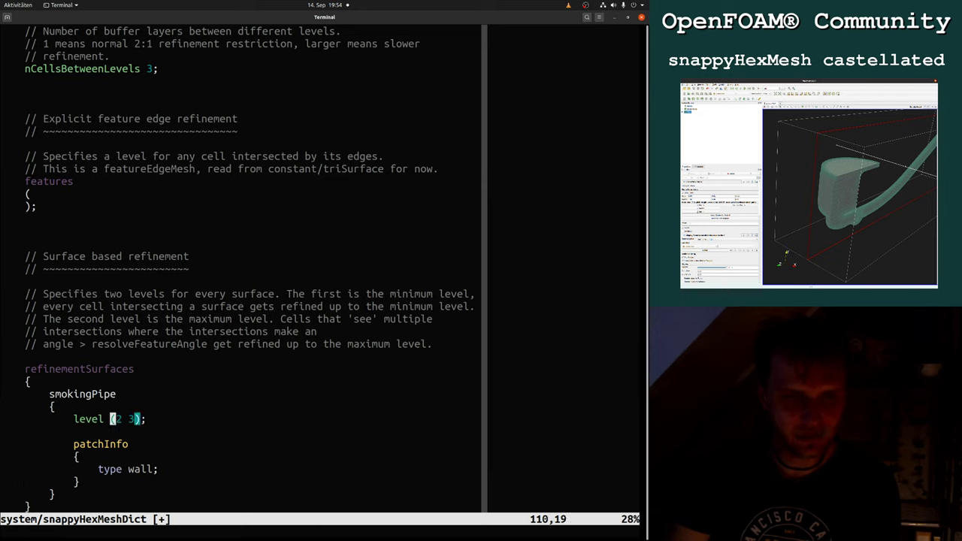
{"action": "type", "text": "r0"}
Add an empty regions block with braces between the level entry and patchInfo of smokingPipe in refinementSurfaces.
{"action": "key", "text": "Down"}
{"action": "key", "text": "Down"}
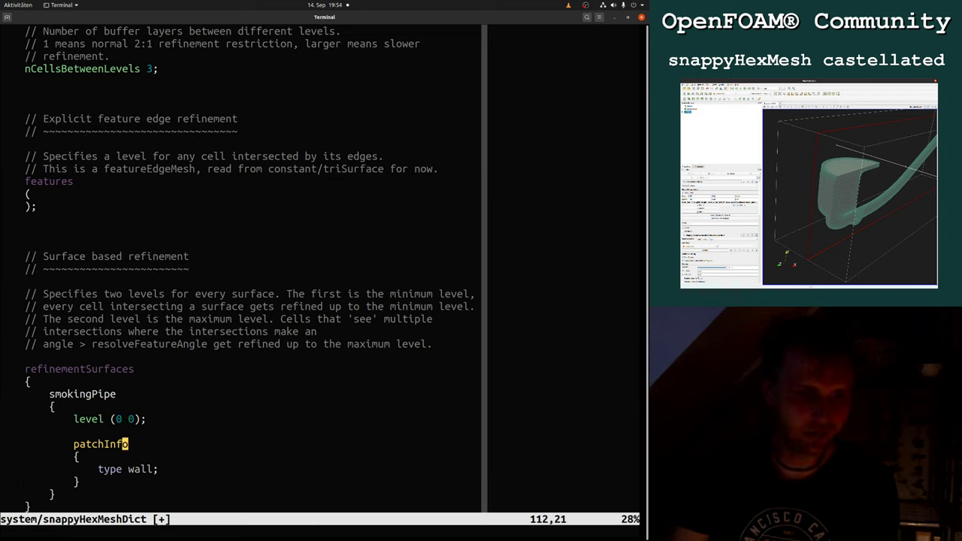
{"action": "key", "text": "Up"}
{"action": "key", "text": "Up"}
{"action": "key", "text": "o"}
{"action": "key", "text": "Return"}
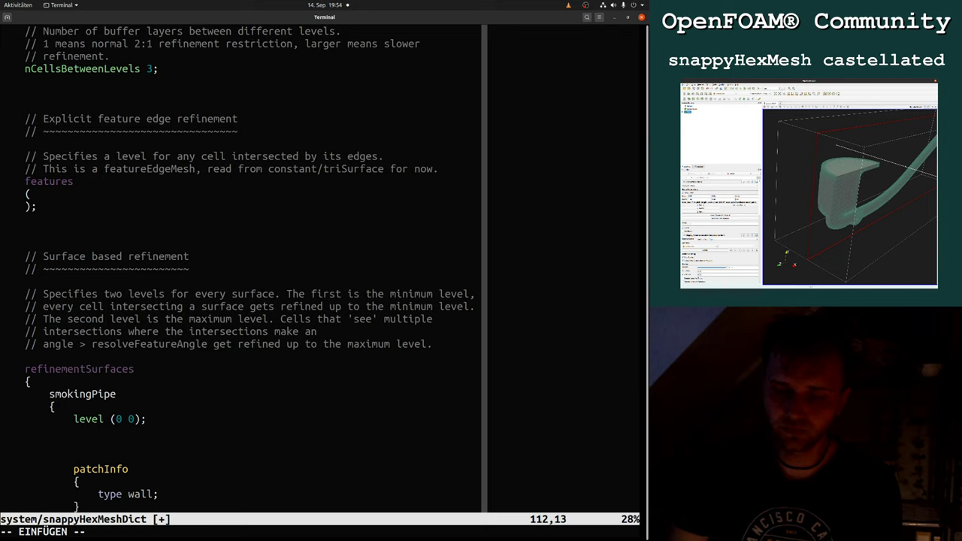
{"action": "type", "text": "regi"}
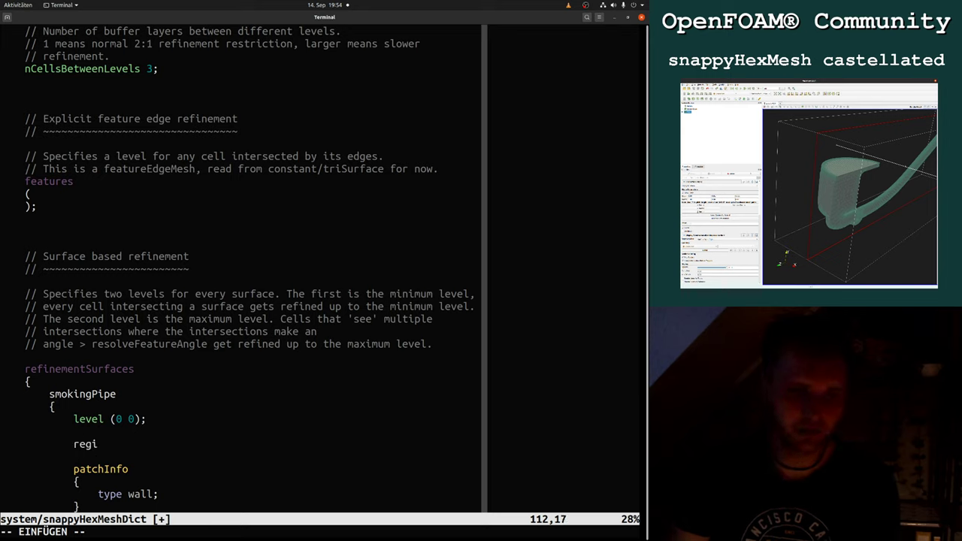
{"action": "type", "text": "ons"}
{"action": "key", "text": "Return"}
{"action": "type", "text": "{"}
{"action": "key", "text": "Return"}
{"action": "key", "text": "Return"}
{"action": "key", "text": "Return"}
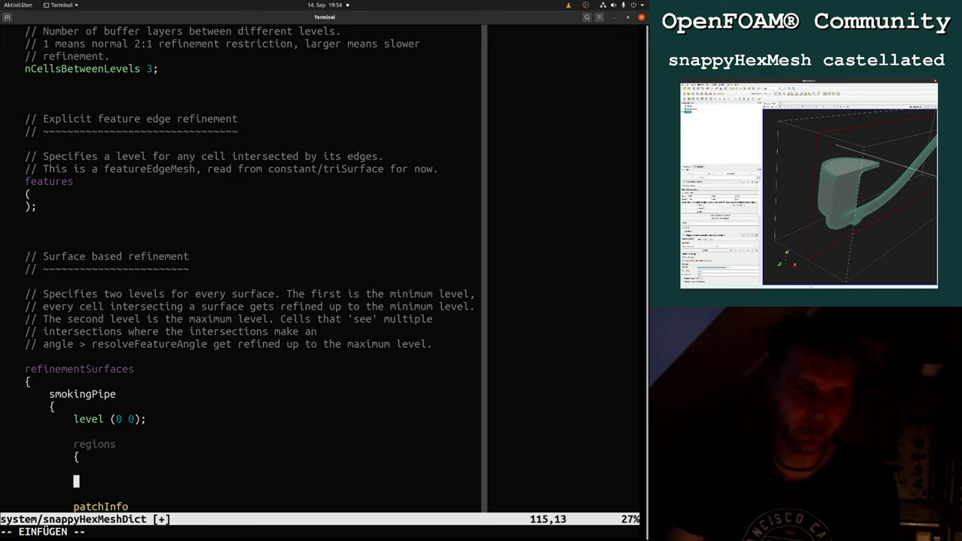
{"action": "type", "text": "}"}
{"action": "key", "text": "Escape"}
Start an indented inlet entry inside the new regions block.
{"action": "key", "text": "k"}
{"action": "key", "text": "k"}
{"action": "key", "text": "A"}
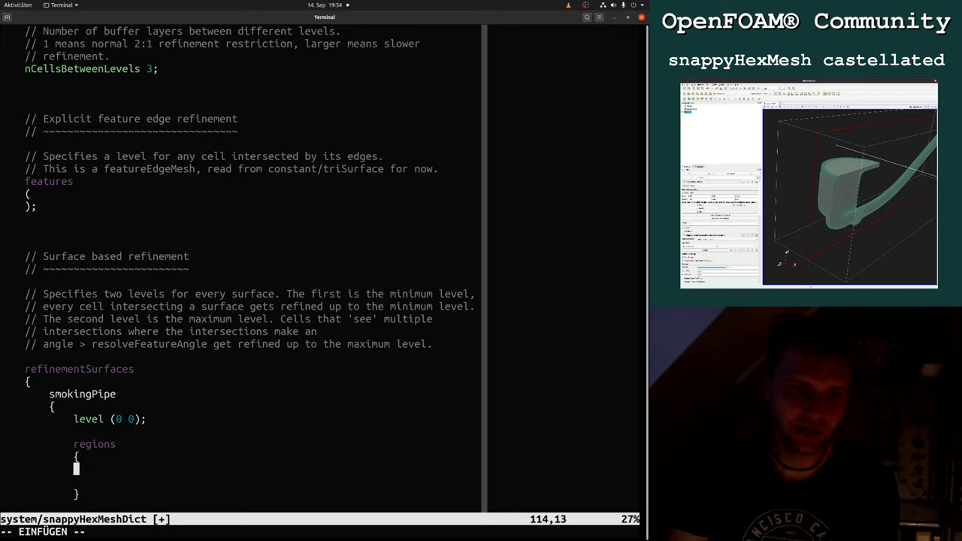
{"action": "key", "text": "Tab"}
{"action": "type", "text": "in"}
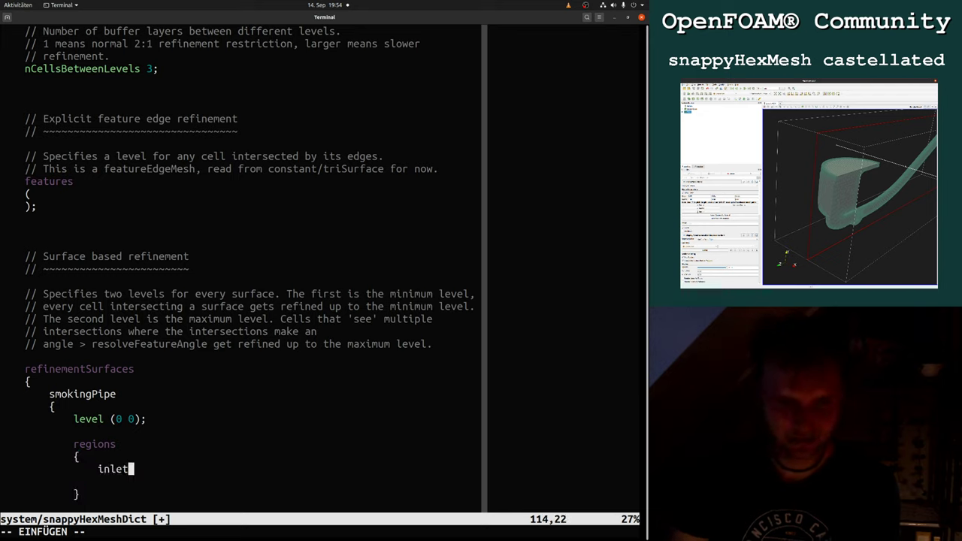
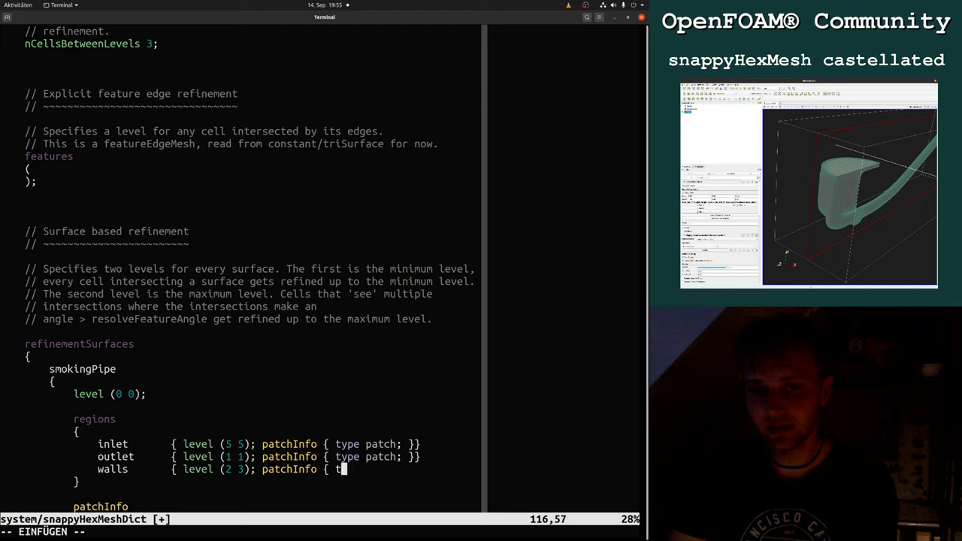
Enter type wall in the patchInfo of the walls region.
{"action": "type", "text": "ype "}
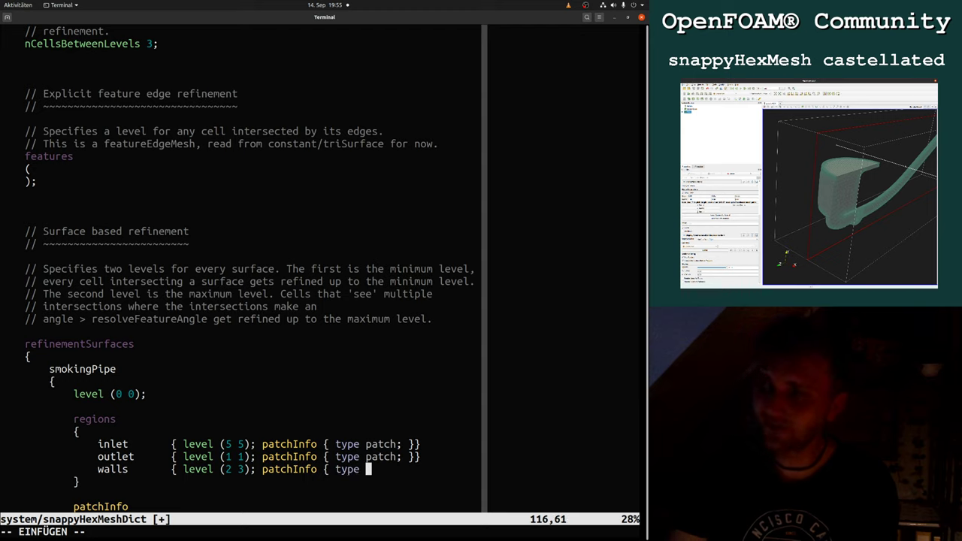
{"action": "type", "text": "wall;"}
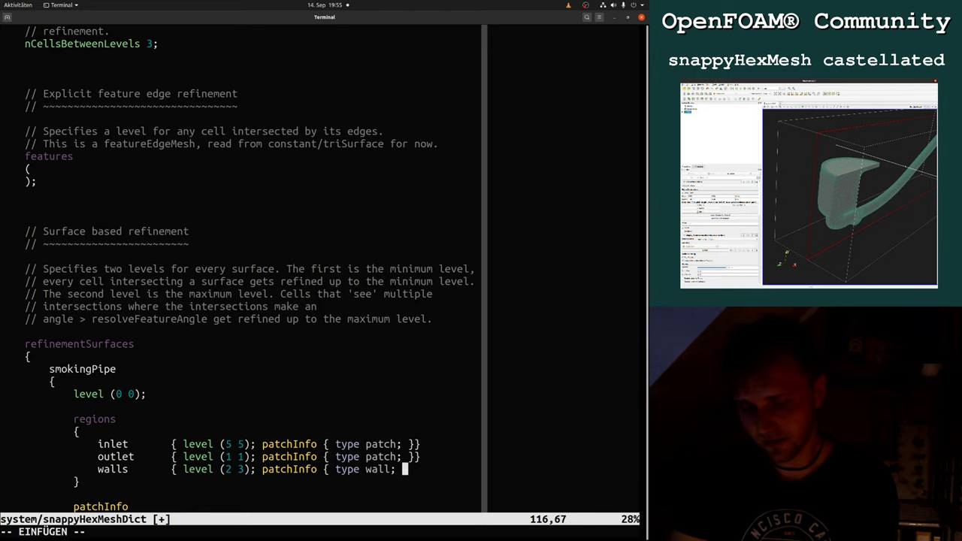
{"action": "scroll", "coordinate": [174, 433], "scroll_direction": "down", "scroll_amount": 4}
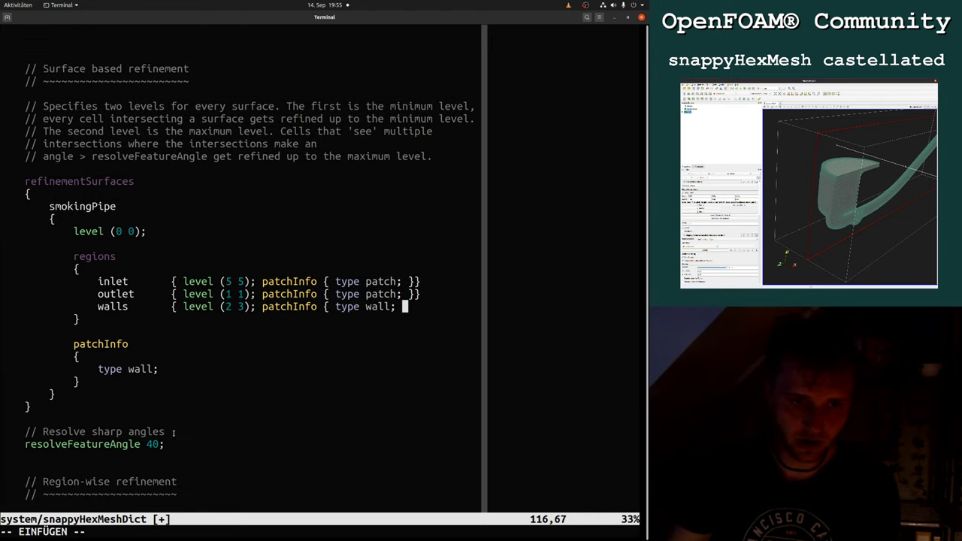
{"action": "type", "text": "gouple"}
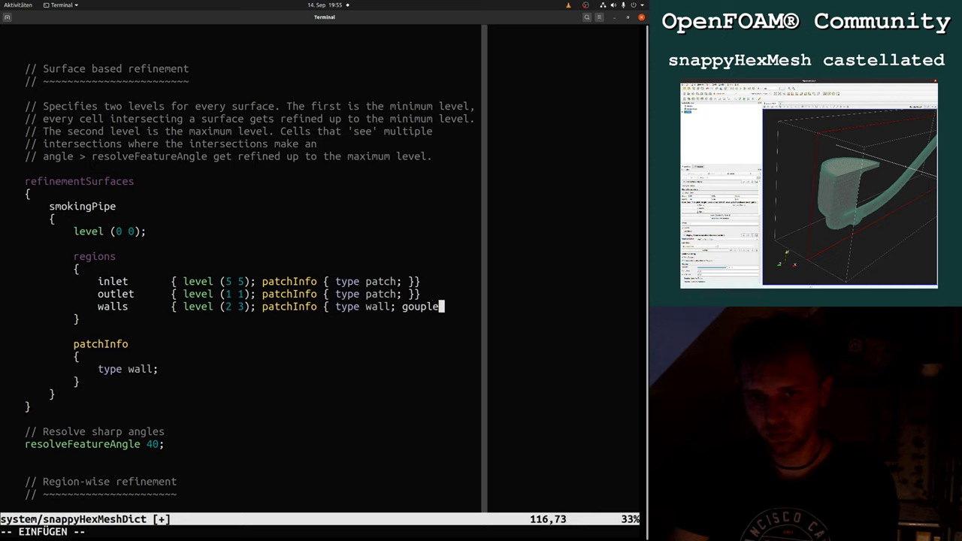
{"action": "key", "text": "BackSpace"}
{"action": "key", "text": "BackSpace"}
{"action": "key", "text": "BackSpace"}
{"action": "type", "text": "roupe"}
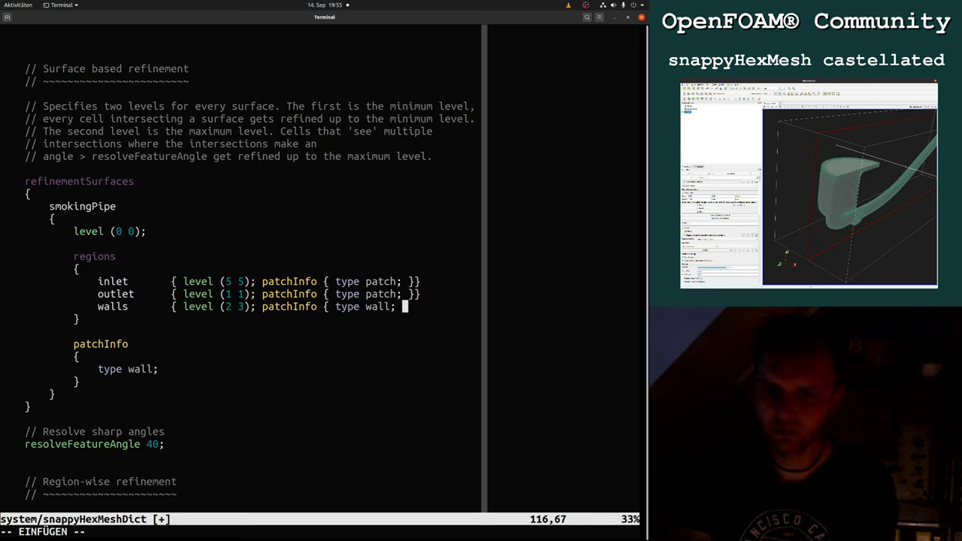
Close both braces of the walls region entry and save system/snappyHexMeshDict.
{"action": "type", "text": "}}"}
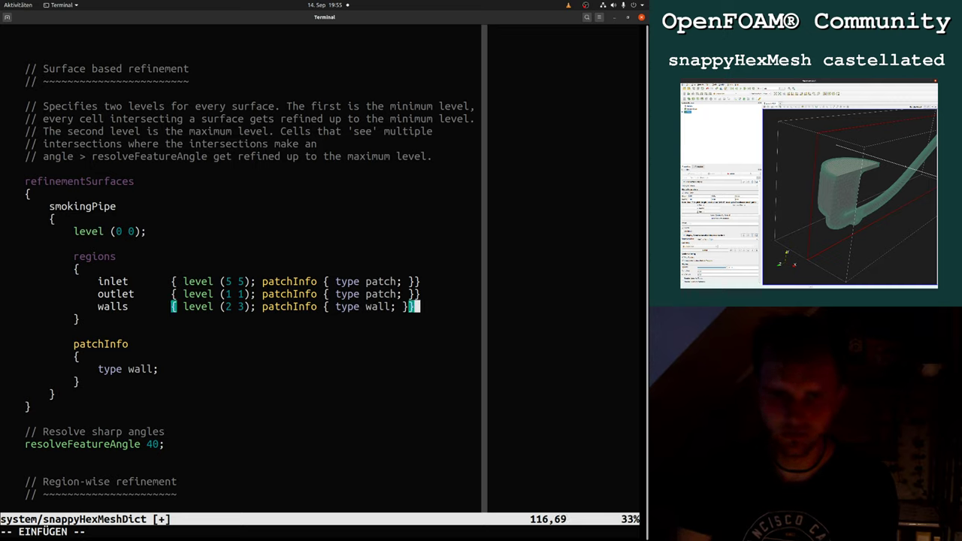
{"action": "key", "text": "Escape"}
{"action": "type", "text": ":w"}
{"action": "key", "text": "Return"}
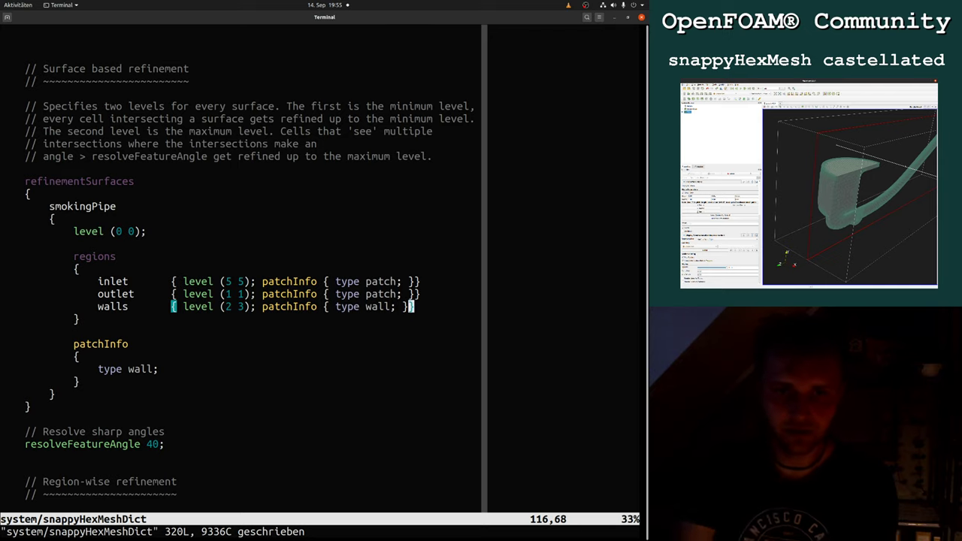
Switch to ParaView and examine the coloured inlet, outlet and walls regions of combined.stl.
{"action": "key", "text": "j"}
{"action": "key", "text": "j"}
{"action": "key", "text": "k"}
{"action": "key", "text": "k"}
{"action": "key", "text": "k"}
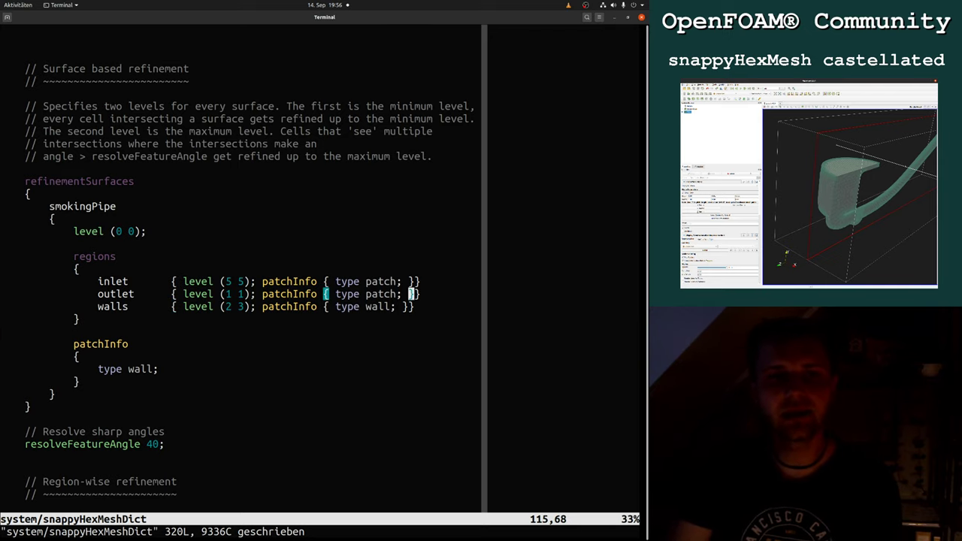
{"action": "key", "text": "super"}
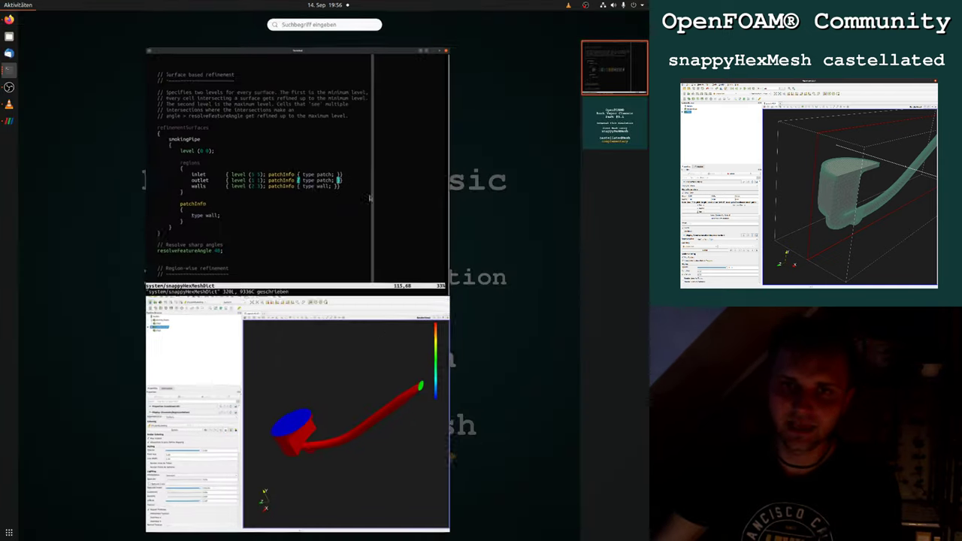
{"action": "left_click", "coordinate": [301, 357]}
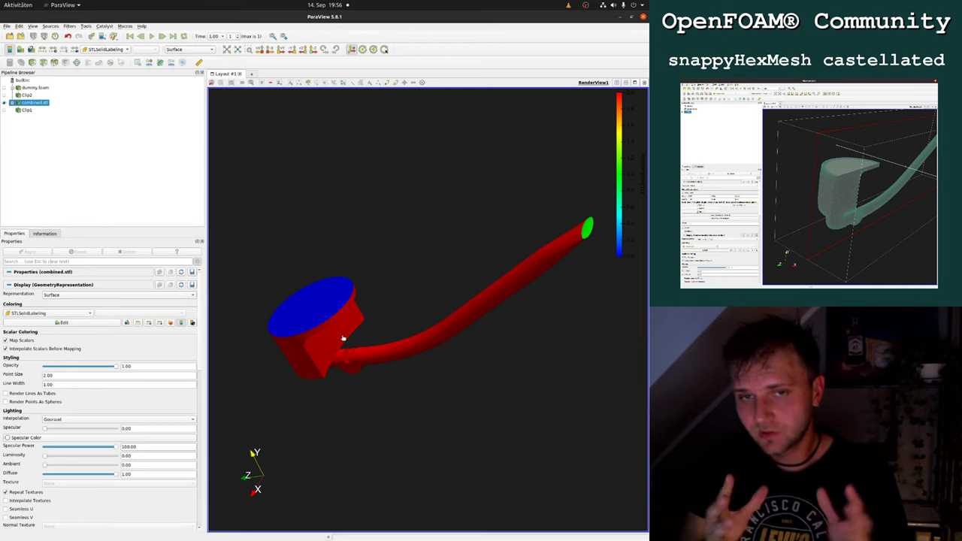
Return to the terminal and run snappyHexMesh from within the editor with the new region levels.
{"action": "key", "text": "super"}
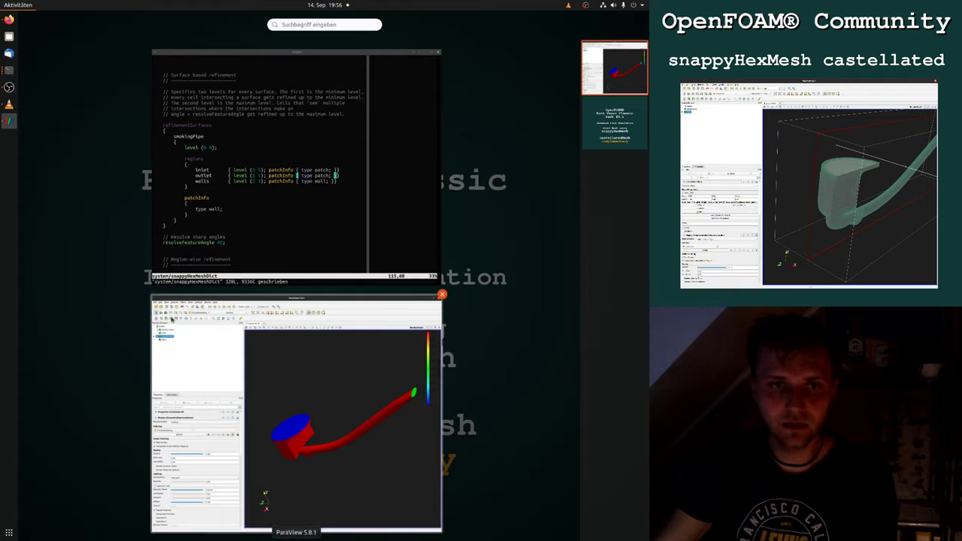
{"action": "left_click", "coordinate": [275, 236]}
{"action": "type", "text": ":!"}
{"action": "key", "text": "Up"}
{"action": "key", "text": "Up"}
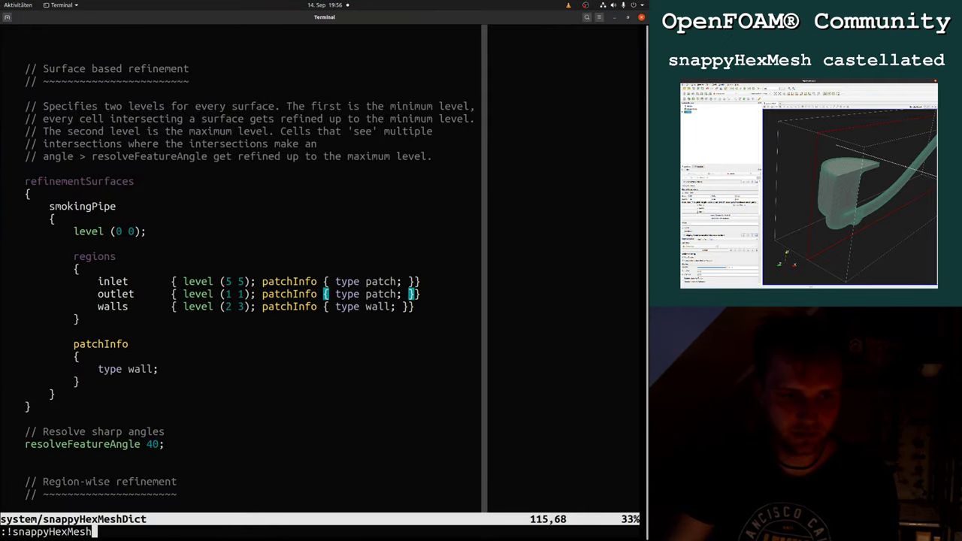
{"action": "key", "text": "Return"}
View the pipe surface from the side in ParaView while meshing runs, and check the run's output.
{"action": "key", "text": "super"}
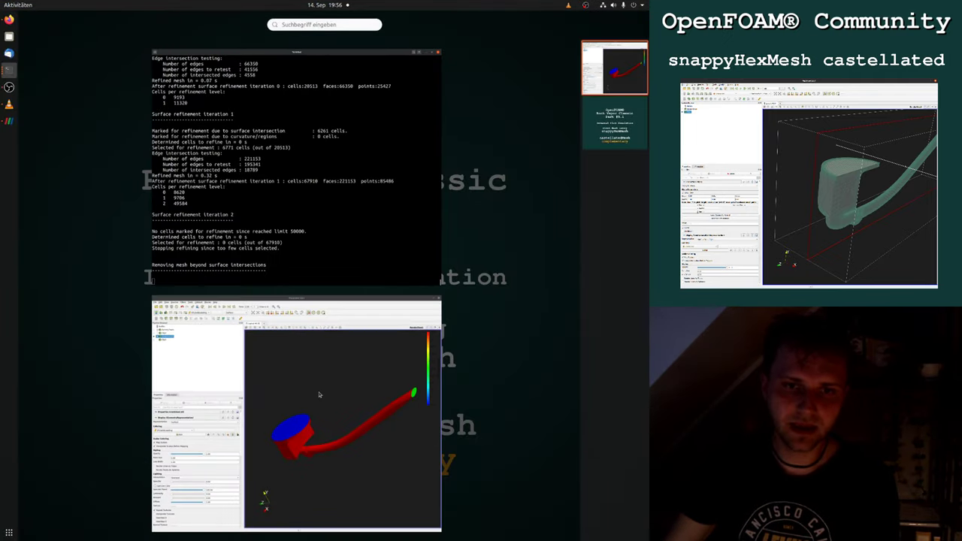
{"action": "left_click", "coordinate": [319, 393]}
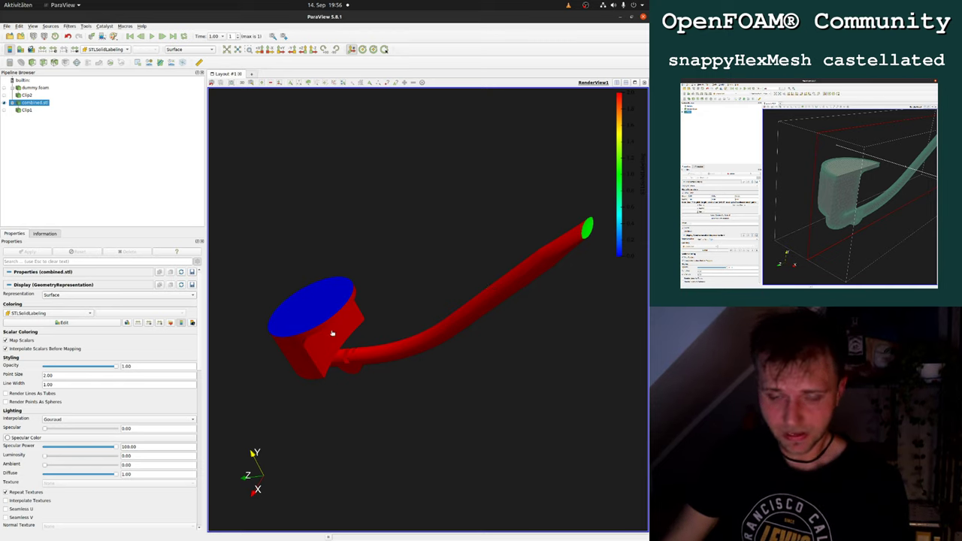
{"action": "left_click_drag", "start_coordinate": [332, 333], "coordinate": [319, 291]}
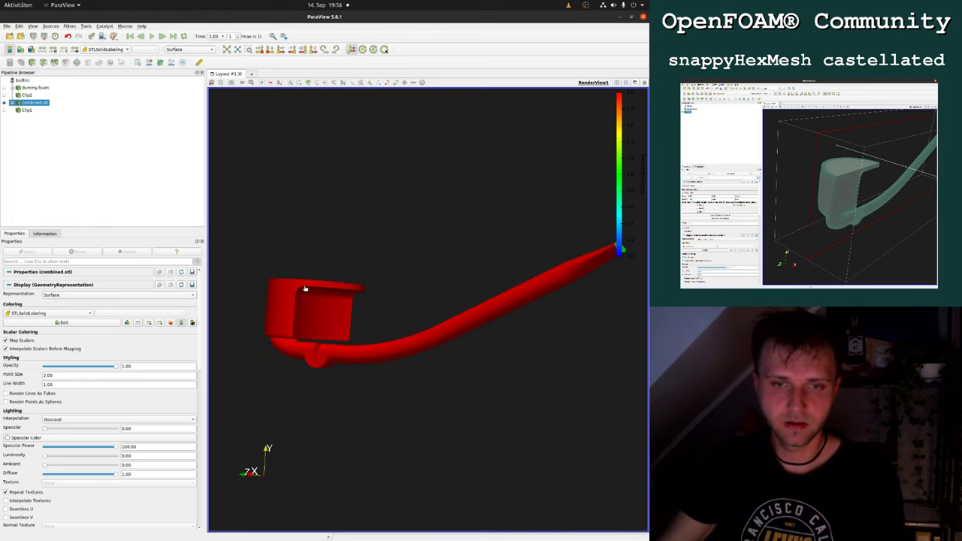
{"action": "key", "text": "super"}
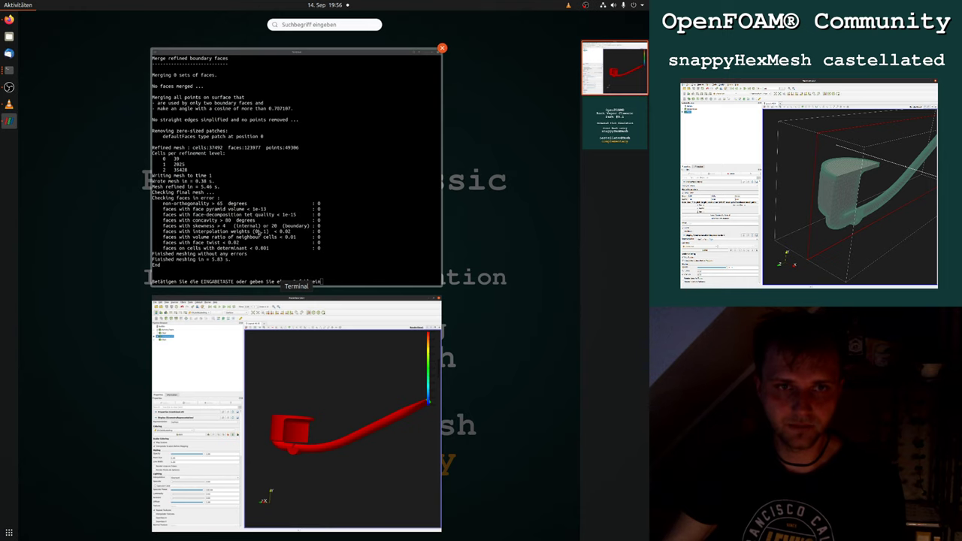
In ParaView, show Clip2 instead of combined.stl and inspect the clipped mesh coloured by cellLevel, with dummy.foam selected.
{"action": "left_click", "coordinate": [313, 349]}
{"action": "left_click", "coordinate": [30, 88]}
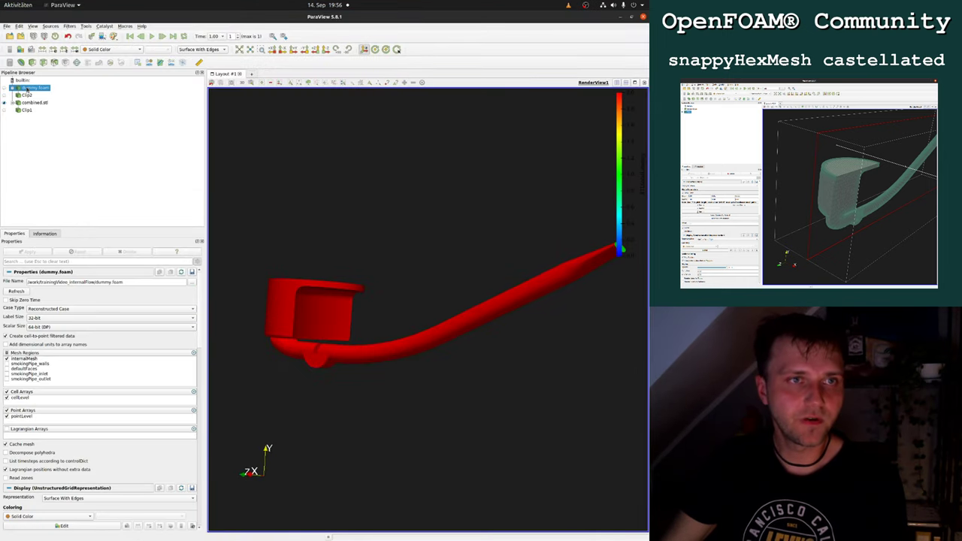
{"action": "left_click", "coordinate": [5, 96]}
{"action": "left_click", "coordinate": [4, 103]}
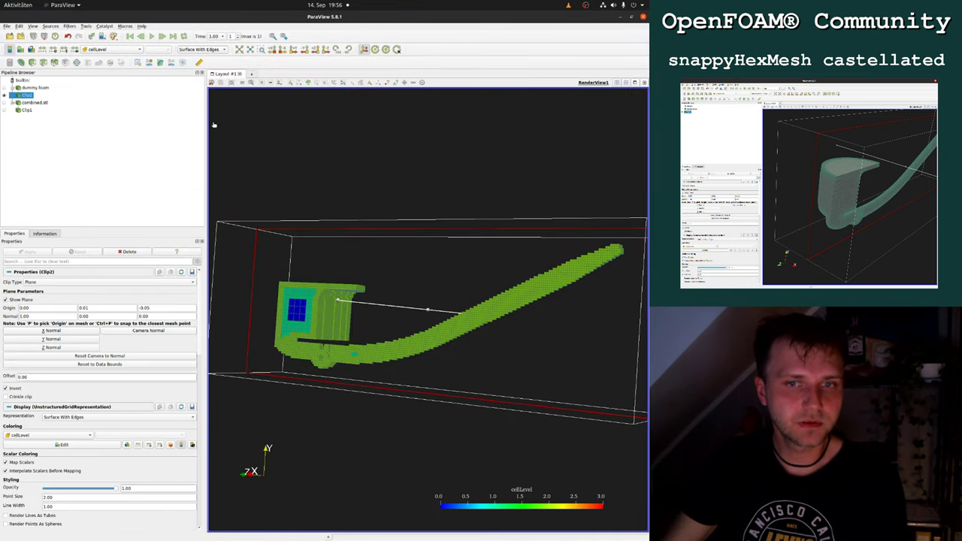
{"action": "left_click_drag", "start_coordinate": [254, 136], "coordinate": [309, 133]}
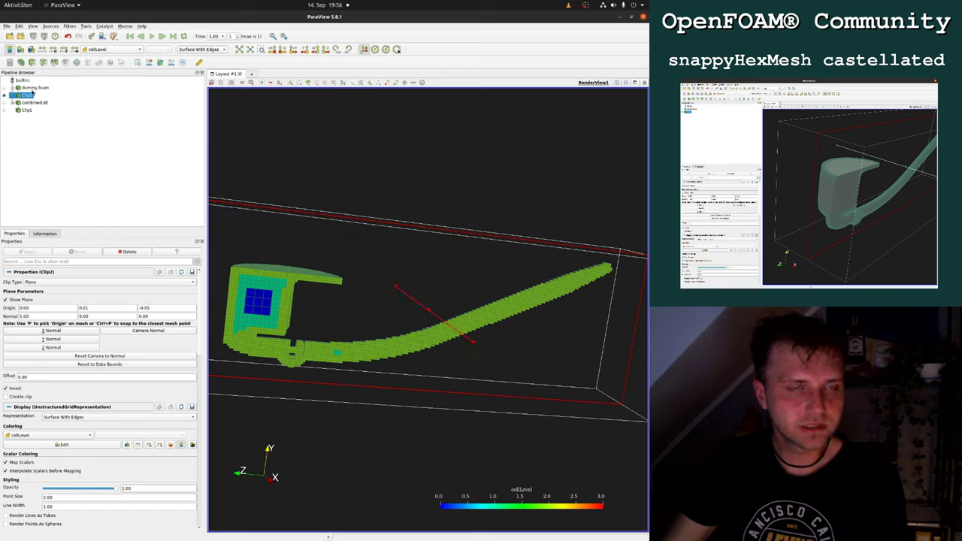
{"action": "left_click", "coordinate": [48, 88]}
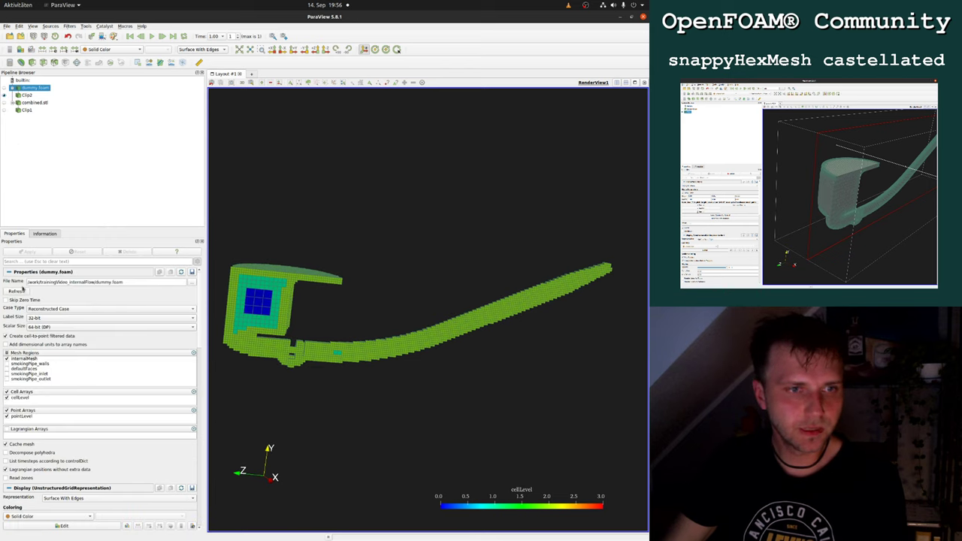
{"action": "left_click_drag", "start_coordinate": [333, 213], "coordinate": [326, 260]}
Return to the terminal editor and set maxGlobalCells to 2000000 in the castellatedMeshControls of system/snappyHexMeshDict.
{"action": "key", "text": "super"}
{"action": "left_click", "coordinate": [259, 223]}
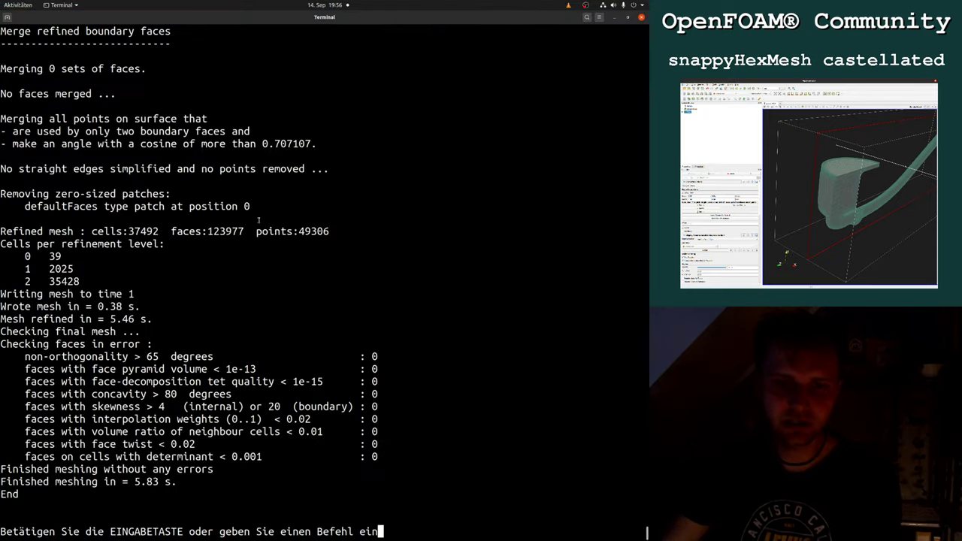
{"action": "key", "text": "Return"}
{"action": "scroll", "coordinate": [241, 270], "scroll_direction": "up", "scroll_amount": 20}
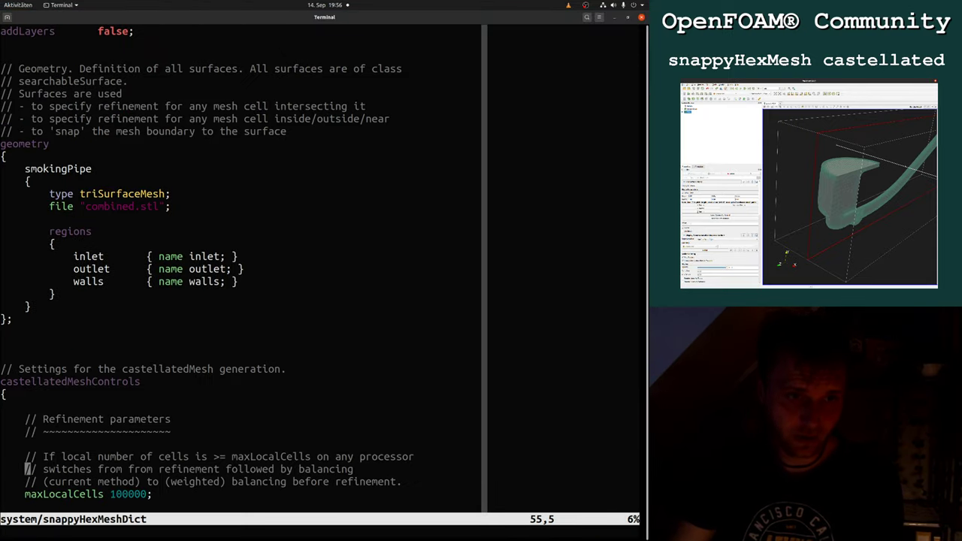
{"action": "key", "text": "Page_Up"}
{"action": "key", "text": "Up"}
{"action": "key", "text": "Page_Down"}
{"action": "key", "text": "Down"}
{"action": "key", "text": "Down"}
{"action": "key", "text": "Down"}
{"action": "key", "text": "Down"}
{"action": "key", "text": "Down"}
{"action": "key", "text": "Down"}
{"action": "key", "text": "Down"}
{"action": "key", "text": "Down"}
{"action": "key", "text": "Down"}
{"action": "key", "text": "Down"}
{"action": "key", "text": "Down"}
{"action": "key", "text": "Down"}
{"action": "key", "text": "Down"}
{"action": "key", "text": "Down"}
{"action": "key", "text": "Down"}
{"action": "key", "text": "Down"}
{"action": "key", "text": "Down"}
{"action": "key", "text": "Down"}
{"action": "key", "text": "Down"}
{"action": "key", "text": "Down"}
{"action": "key", "text": "Down"}
{"action": "key", "text": "Down"}
{"action": "key", "text": "Down"}
{"action": "key", "text": "End"}
{"action": "key", "text": "Left"}
{"action": "type", "text": "i0"}
{"action": "key", "text": "Escape"}
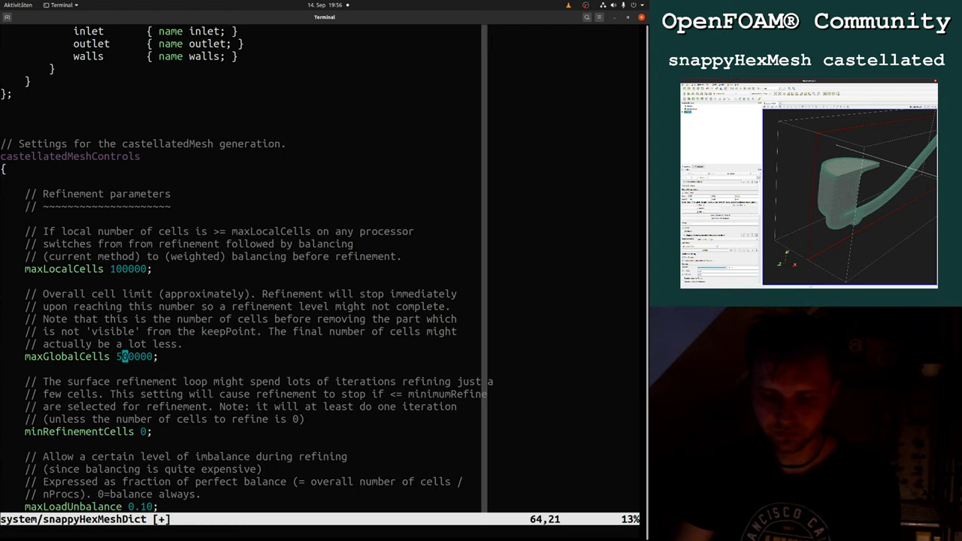
{"action": "type", "text": "a0"}
{"action": "key", "text": "Escape"}
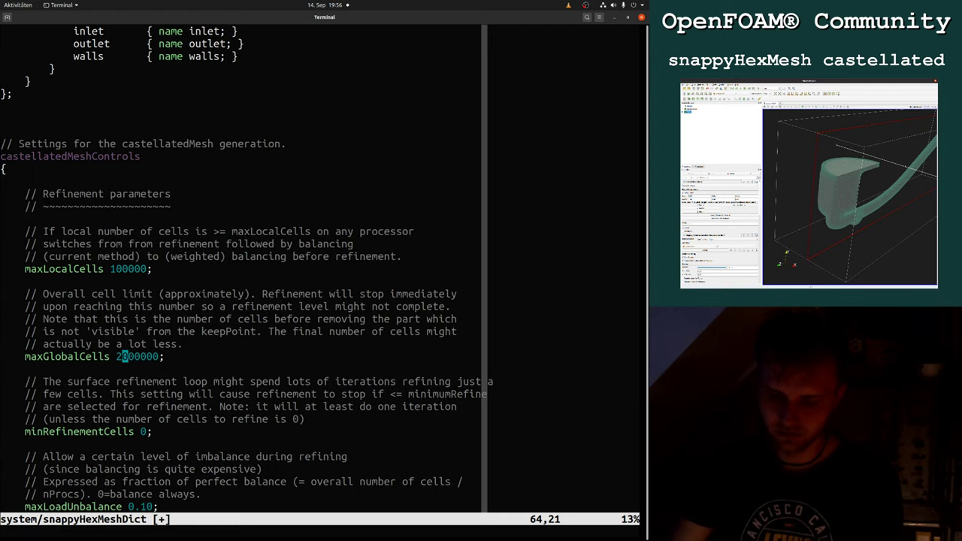
Save snappyHexMeshDict and run snappyHexMesh again from within the editor.
{"action": "type", "text": ":w"}
{"action": "key", "text": "Return"}
{"action": "type", "text": ":!"}
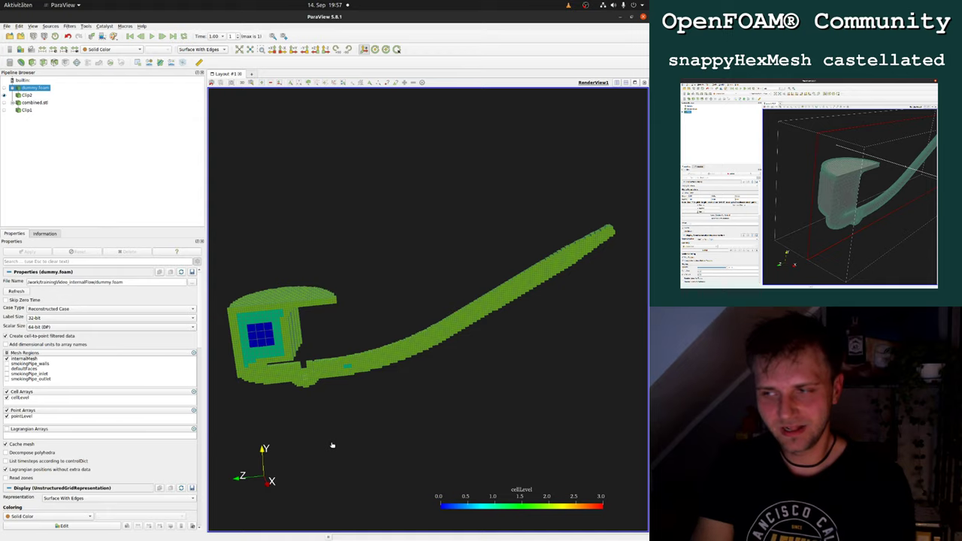
Check the progress of the snappyHexMesh run in the window overview and return to ParaView.
{"action": "key", "text": "super"}
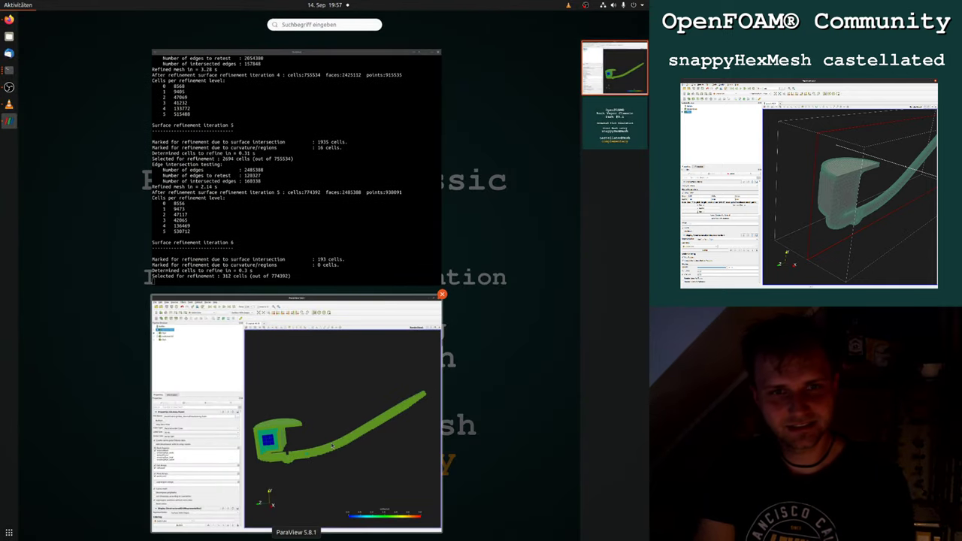
{"action": "left_click", "coordinate": [332, 446]}
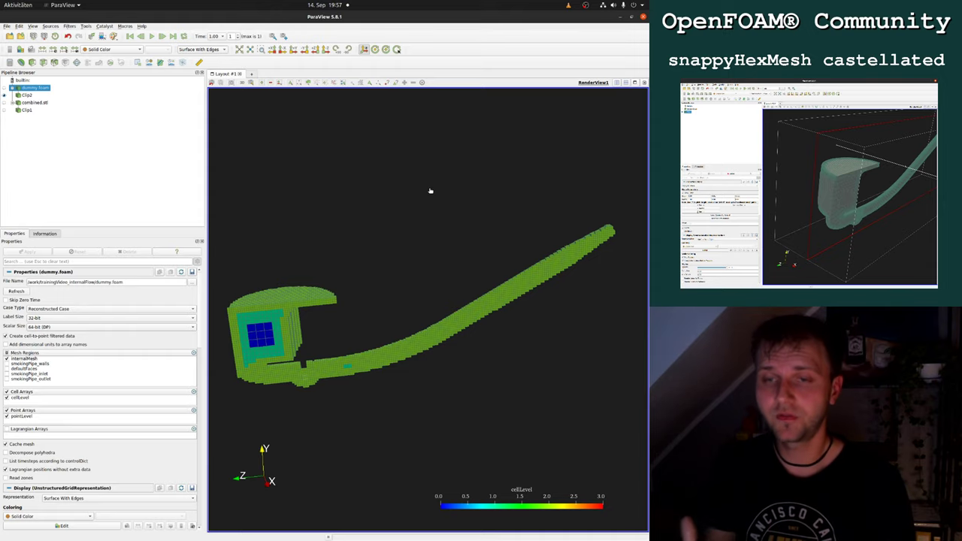
{"action": "key", "text": "super"}
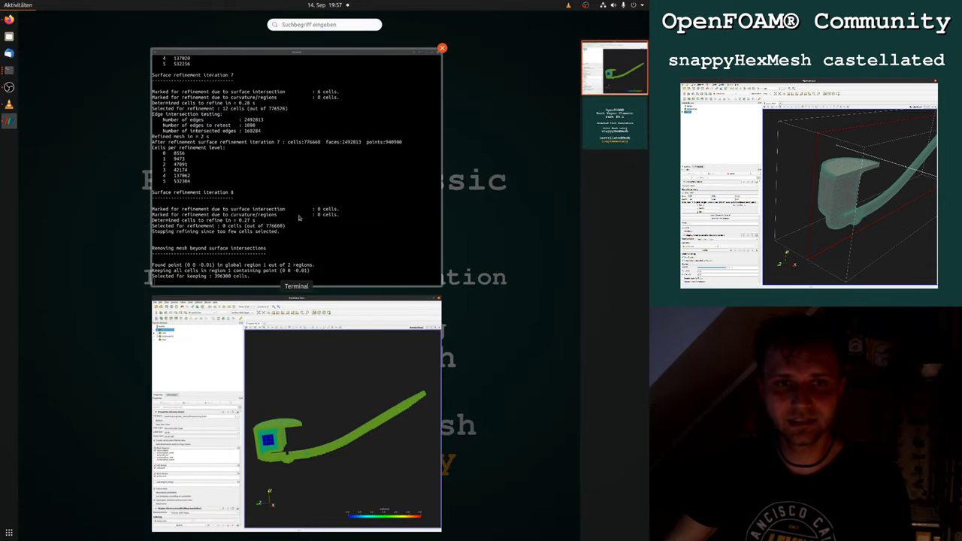
{"action": "key", "text": "super"}
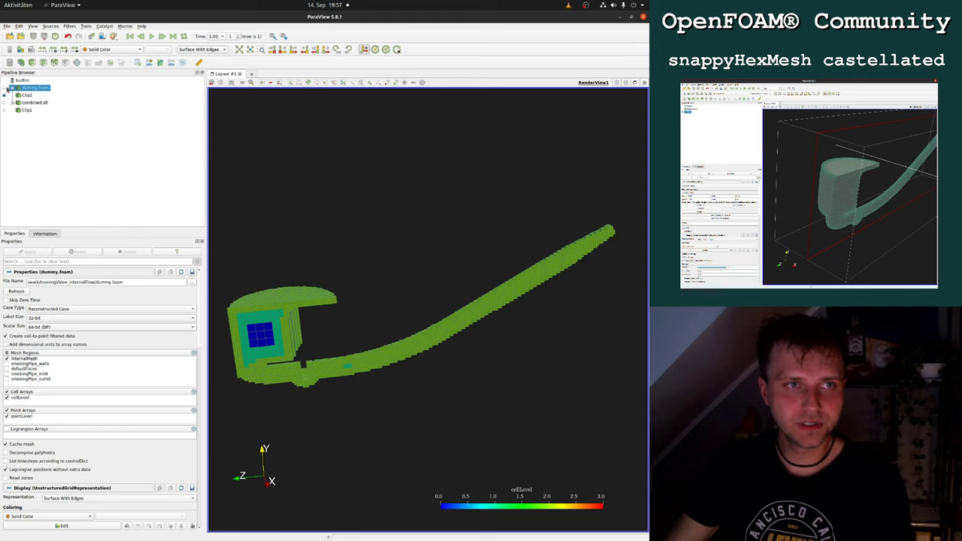
Show dummy.foam and combined.stl in turn over Clip2 to examine the pipe's coloured regions, hiding each again.
{"action": "left_click", "coordinate": [5, 88]}
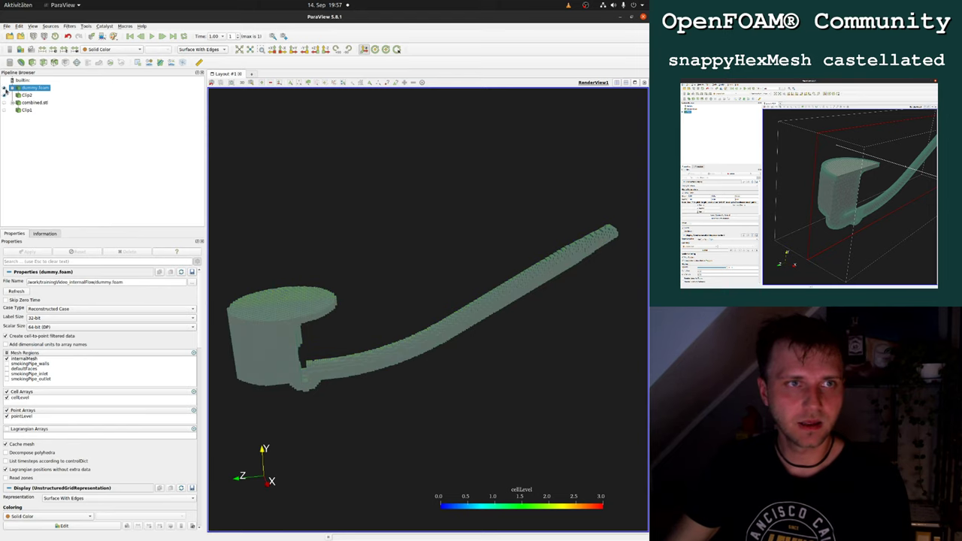
{"action": "left_click", "coordinate": [4, 88]}
{"action": "left_click", "coordinate": [6, 102]}
{"action": "left_click_drag", "start_coordinate": [243, 183], "coordinate": [256, 214]}
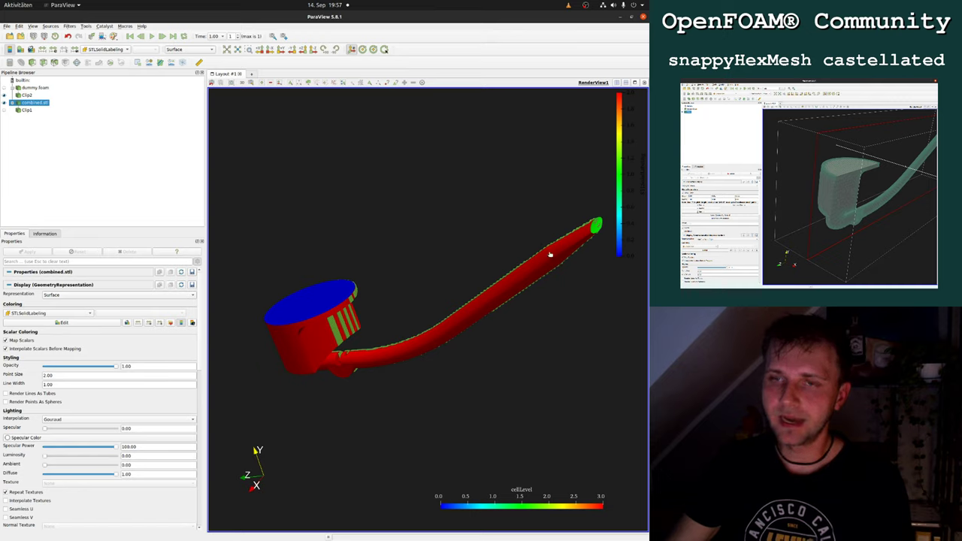
{"action": "left_click", "coordinate": [5, 103]}
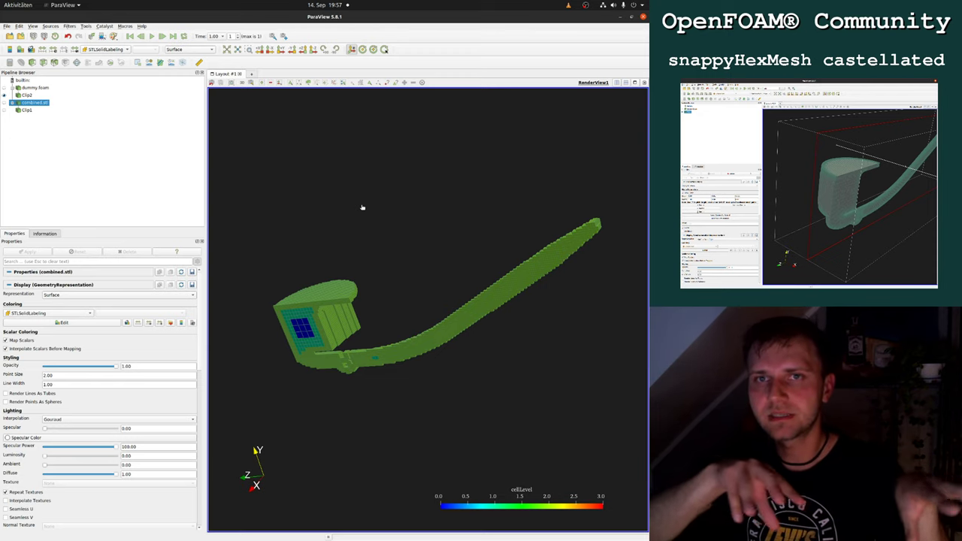
Switch to the terminal running the mesher and open a second terminal window in the case folder.
{"action": "key", "text": "super"}
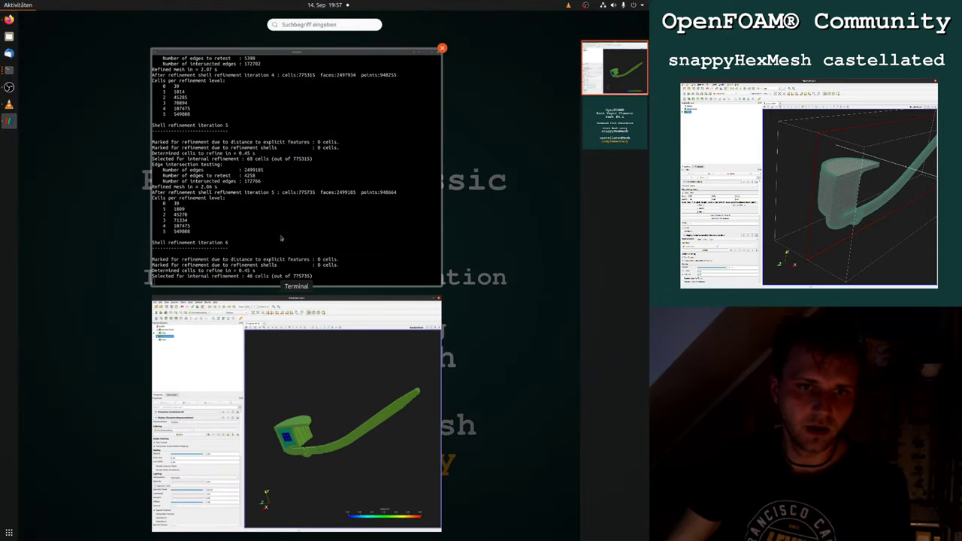
{"action": "left_click", "coordinate": [324, 279]}
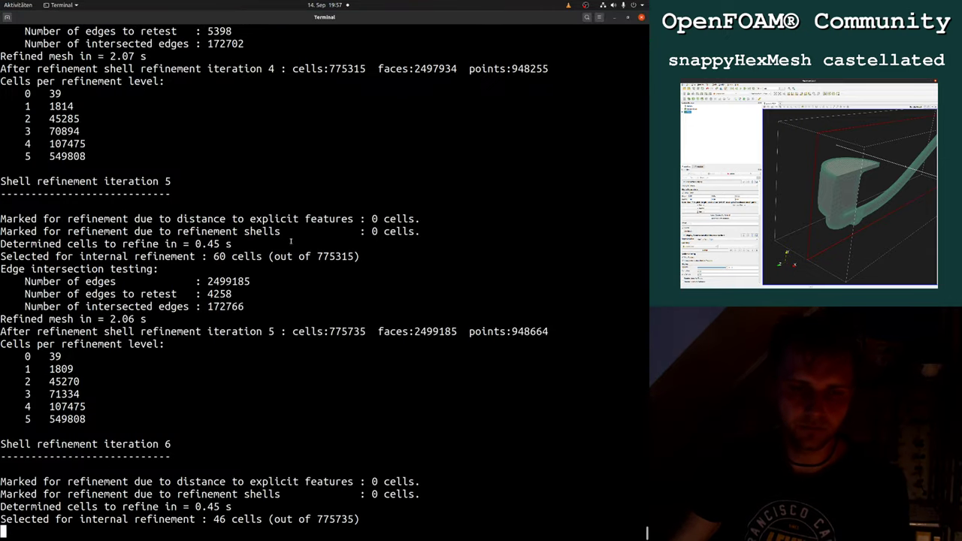
{"action": "right_click", "coordinate": [295, 245]}
{"action": "left_click", "coordinate": [320, 290]}
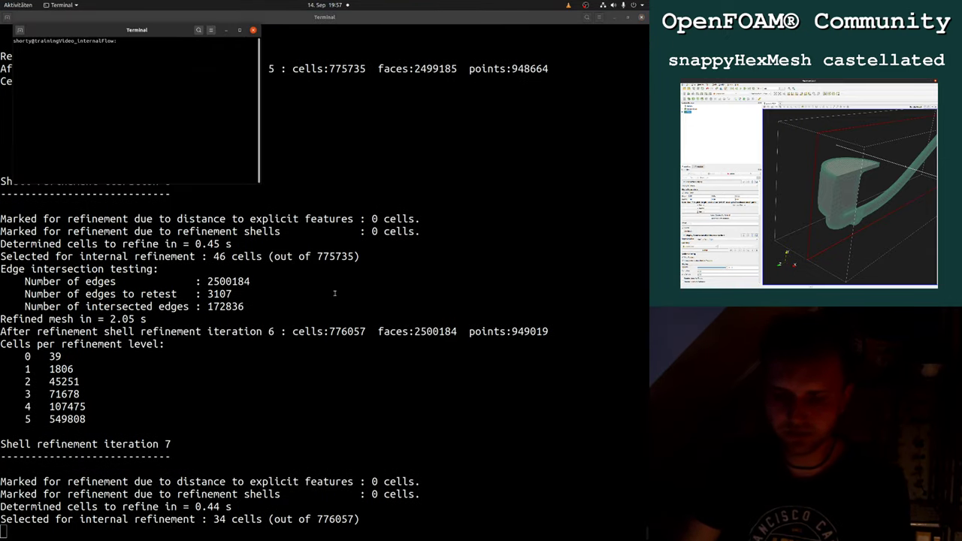
Open system/snappyHexMeshDict read-only in vim in the new terminal, with enlarged text and a full-screen window.
{"action": "type", "text": "vim system/"}
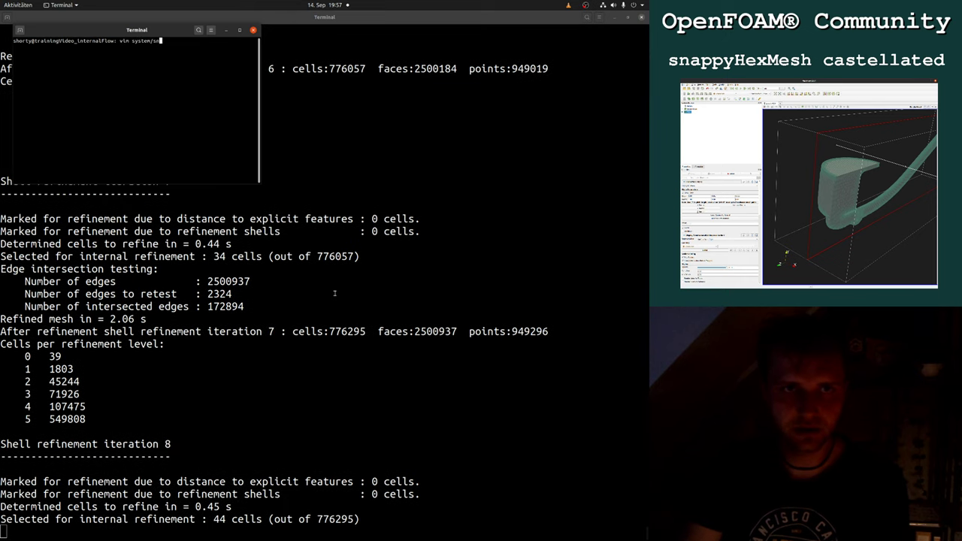
{"action": "type", "text": "sn"}
{"action": "key", "text": "Tab"}
{"action": "key", "text": "Return"}
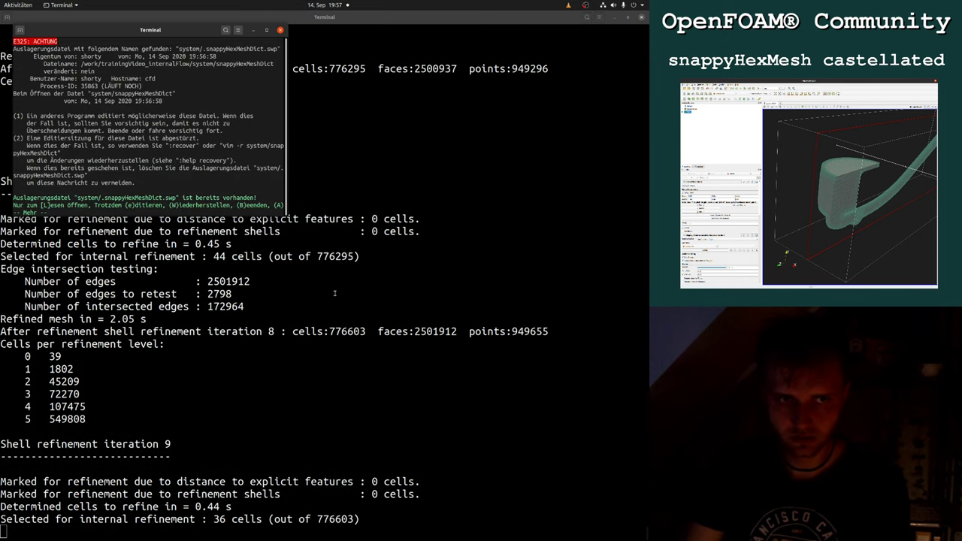
{"action": "key", "text": "Return"}
{"action": "key", "text": "l"}
{"action": "key", "text": "ctrl+plus"}
{"action": "key", "text": "ctrl+plus"}
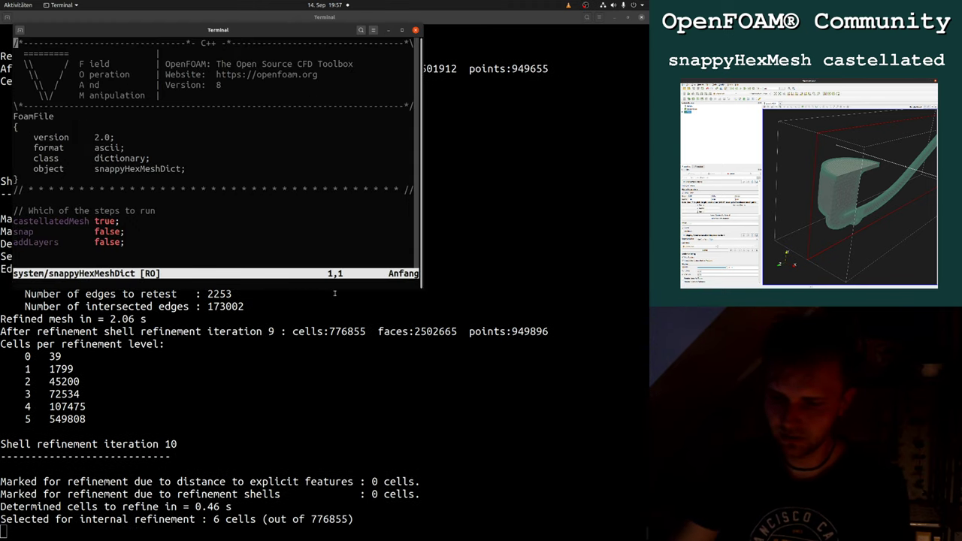
{"action": "key", "text": "F11"}
Compare the region names in the geometry section with those used under refinementSurfaces.
{"action": "double_click", "coordinate": [60, 404]}
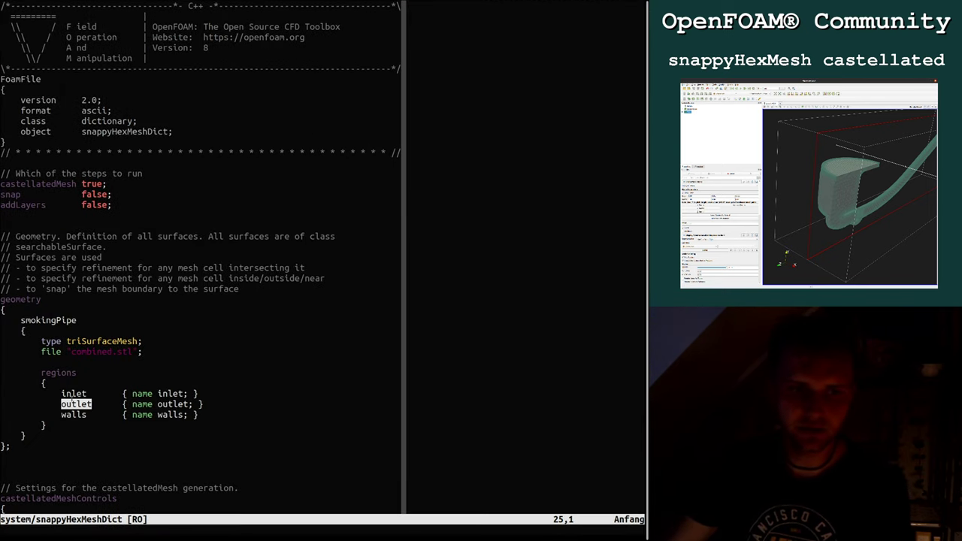
{"action": "double_click", "coordinate": [74, 395]}
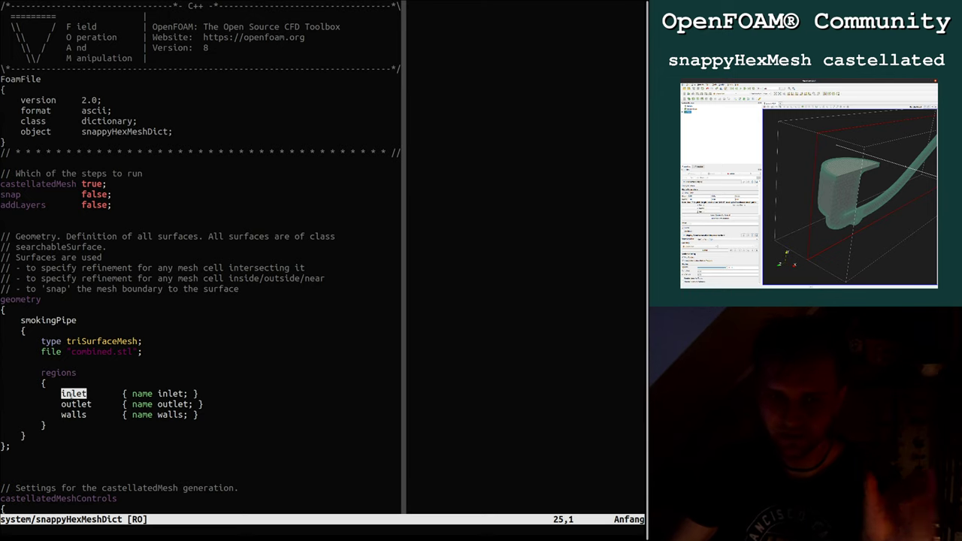
{"action": "scroll", "coordinate": [171, 362], "scroll_direction": "down", "scroll_amount": 20}
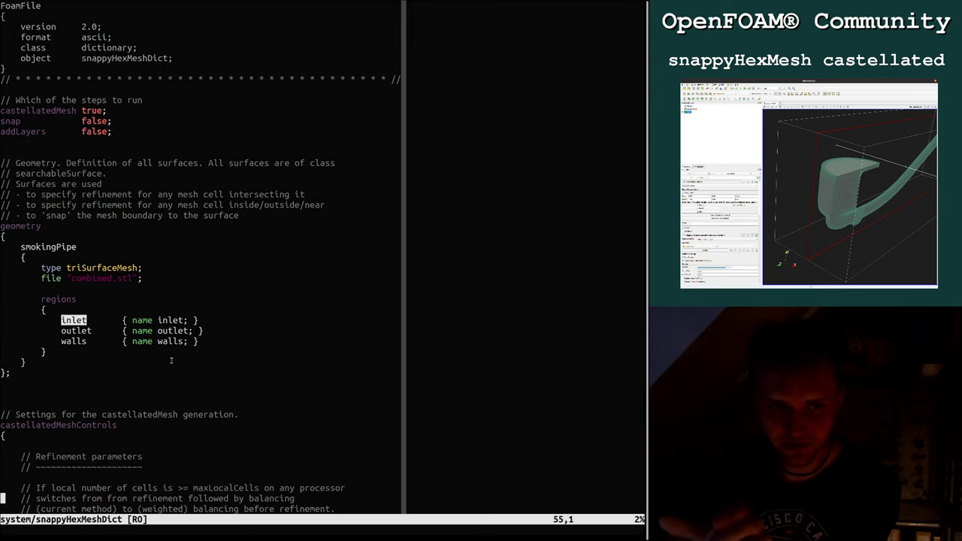
{"action": "scroll", "coordinate": [170, 363], "scroll_direction": "down", "scroll_amount": 10}
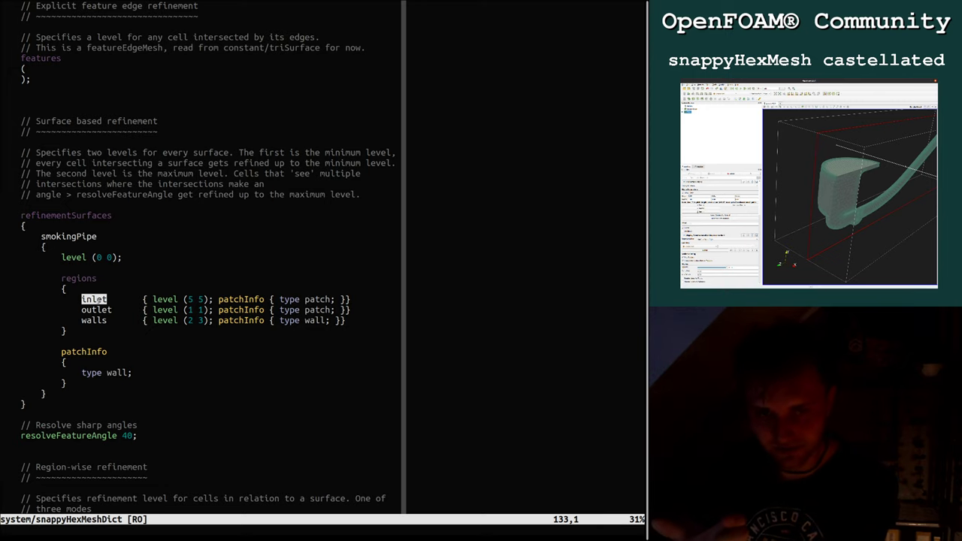
{"action": "scroll", "coordinate": [171, 278], "scroll_direction": "up", "scroll_amount": 20}
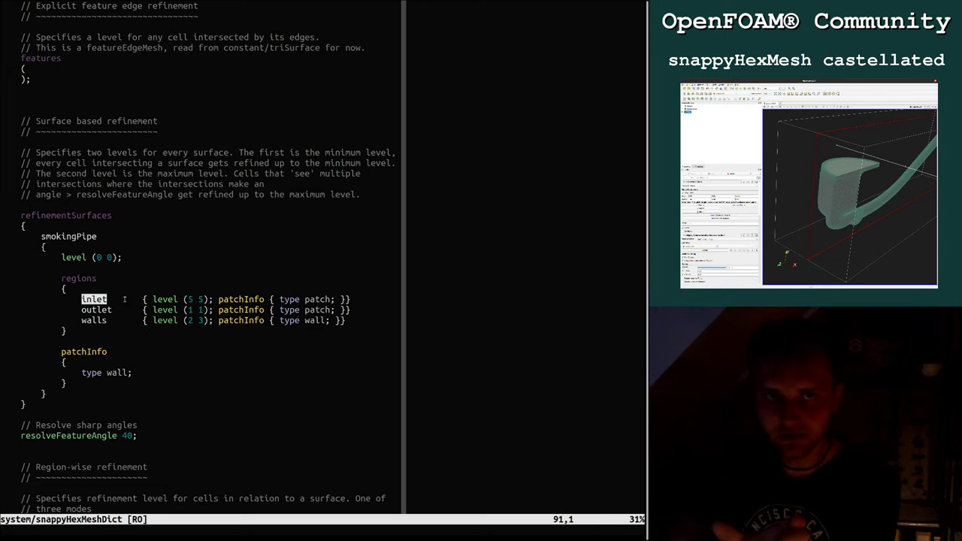
Review the inlet, outlet and walls region entries and their assigned names in the smokingPipe geometry.
{"action": "double_click", "coordinate": [172, 278]}
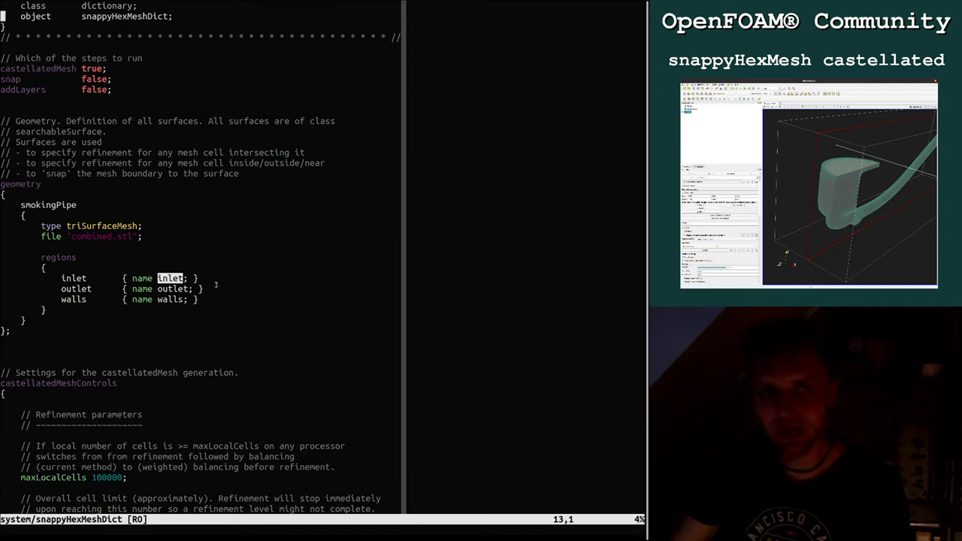
{"action": "double_click", "coordinate": [171, 289]}
{"action": "double_click", "coordinate": [172, 299]}
{"action": "double_click", "coordinate": [171, 278]}
{"action": "double_click", "coordinate": [172, 288]}
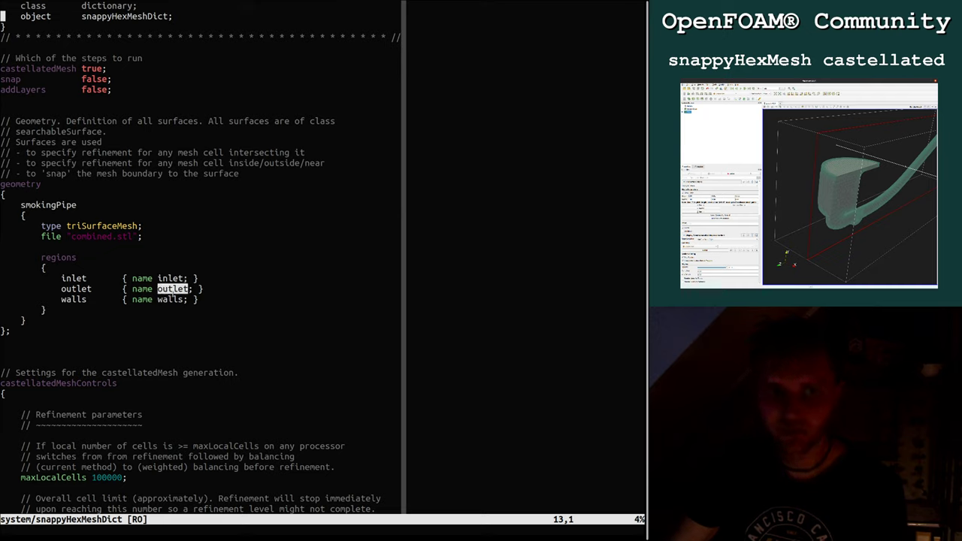
{"action": "double_click", "coordinate": [171, 299]}
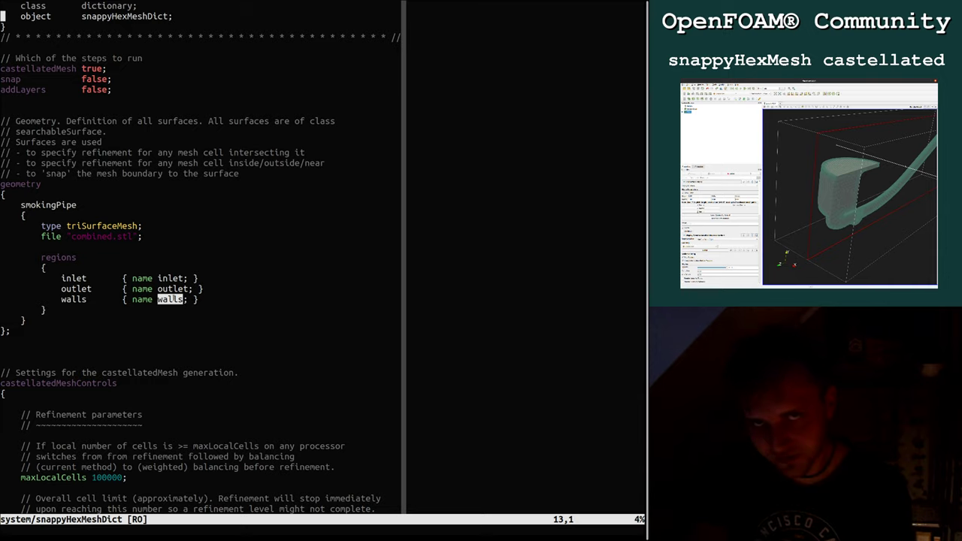
{"action": "double_click", "coordinate": [72, 278]}
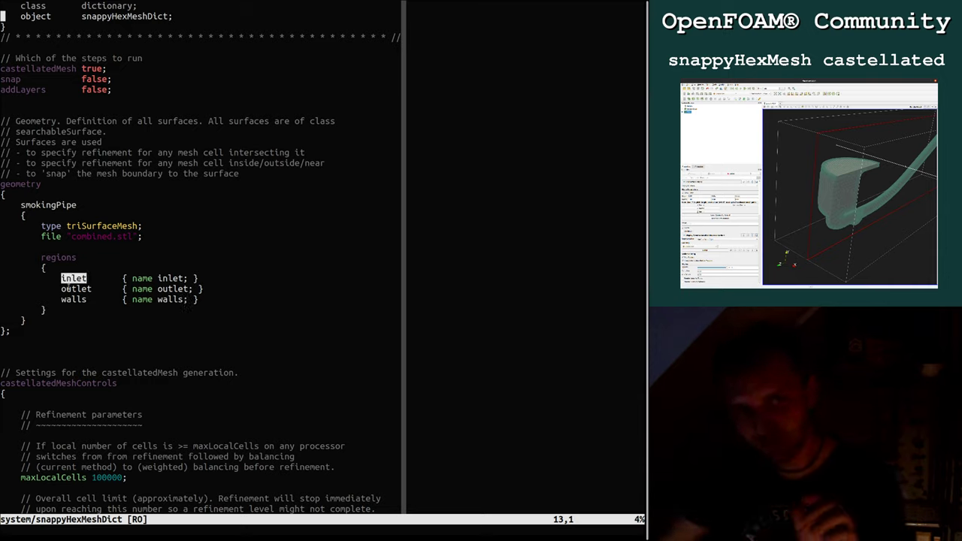
{"action": "double_click", "coordinate": [70, 289]}
{"action": "left_click", "coordinate": [78, 298]}
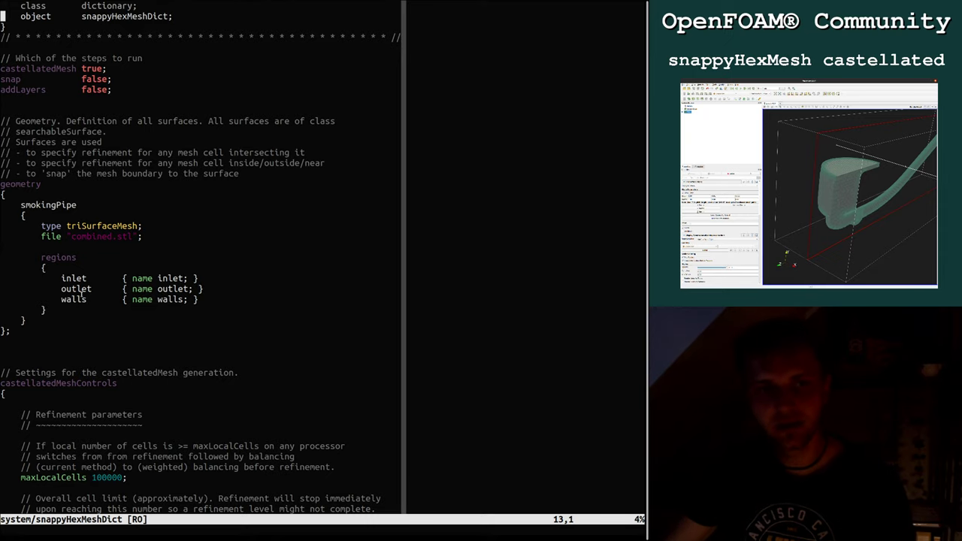
Look at the clipped mesh in ParaView, then review the refinementSurfaces region levels in the read-only dictionary.
{"action": "key", "text": "super"}
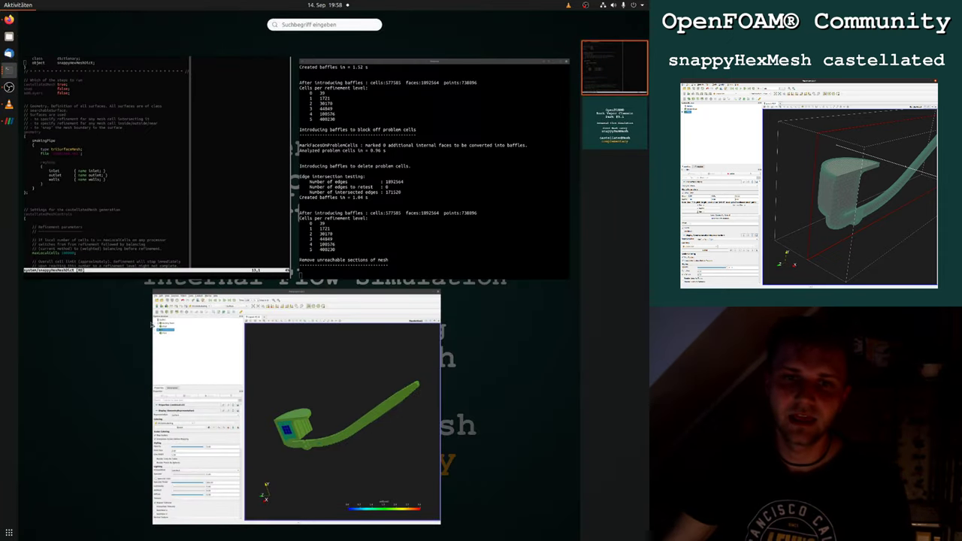
{"action": "left_click", "coordinate": [154, 325]}
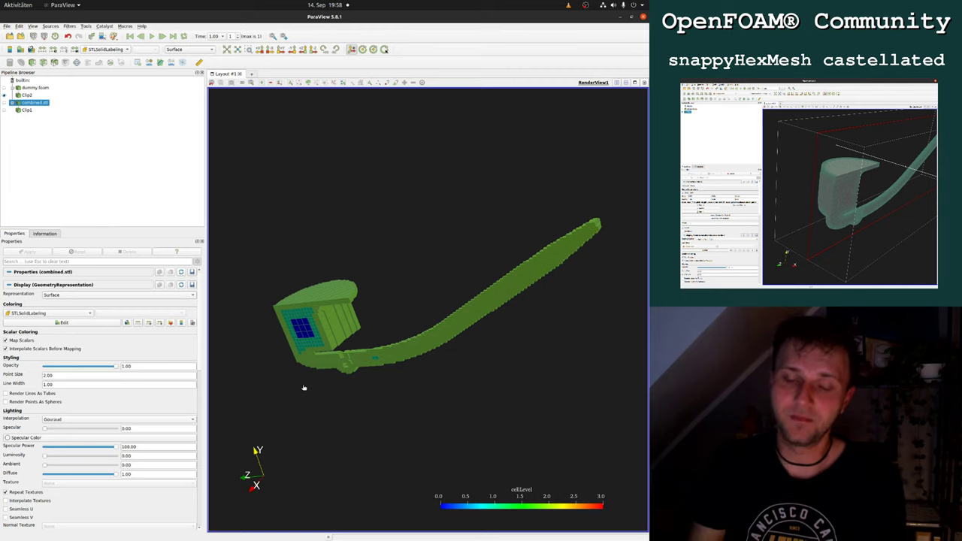
{"action": "key", "text": "super"}
{"action": "left_click", "coordinate": [229, 247]}
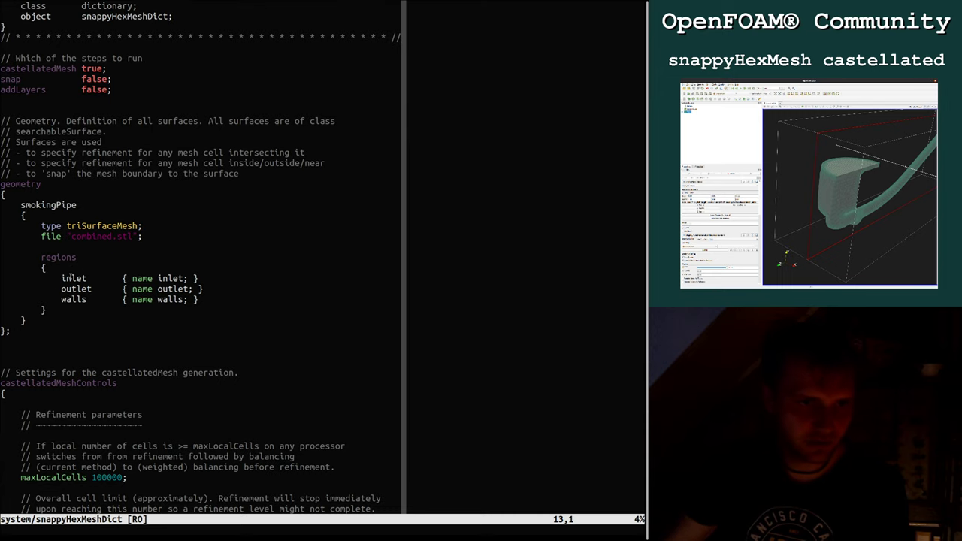
{"action": "scroll", "coordinate": [89, 305], "scroll_direction": "down", "scroll_amount": 20}
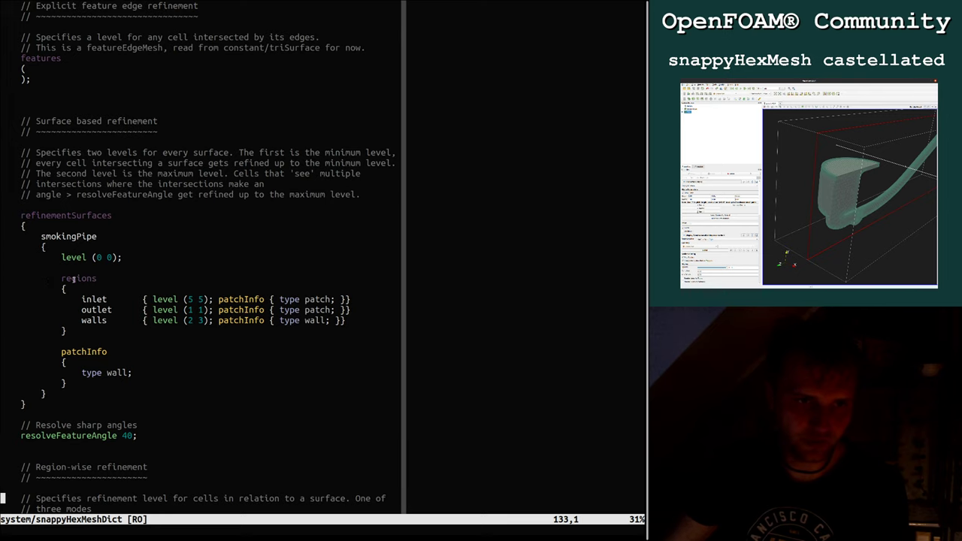
Follow the snappyHexMesh run in the terminal and read the cells per refinement level in its final output.
{"action": "key", "text": "super"}
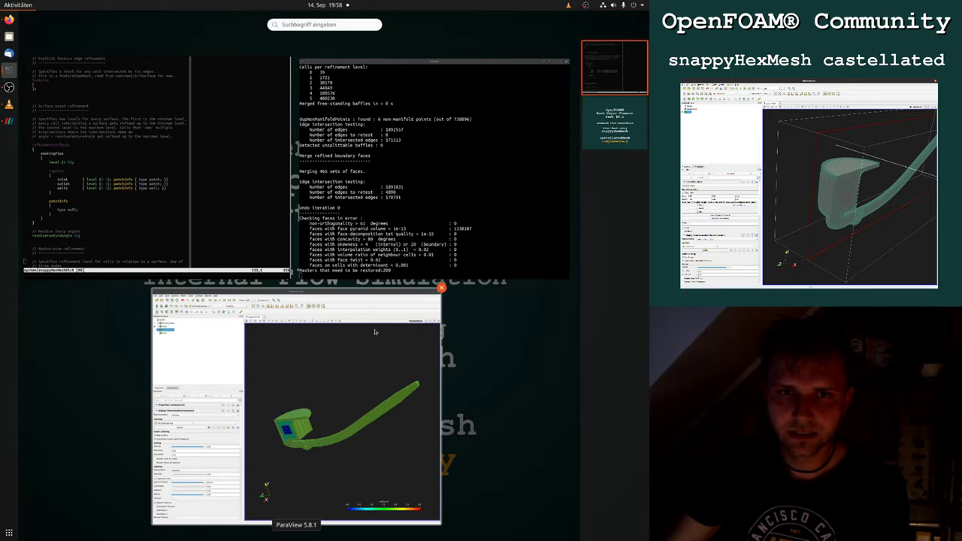
{"action": "left_click", "coordinate": [375, 332]}
{"action": "key", "text": "super"}
{"action": "left_click", "coordinate": [419, 253]}
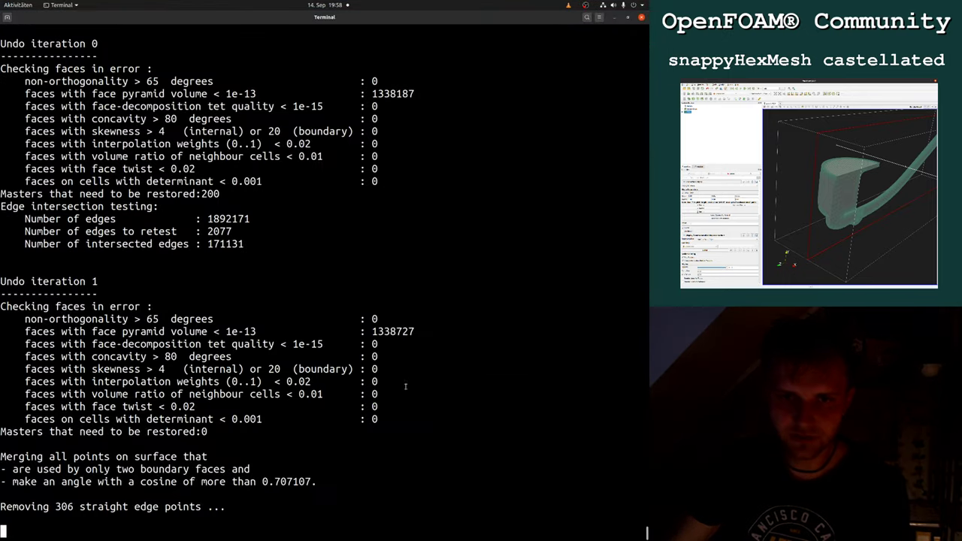
{"action": "key", "text": "super"}
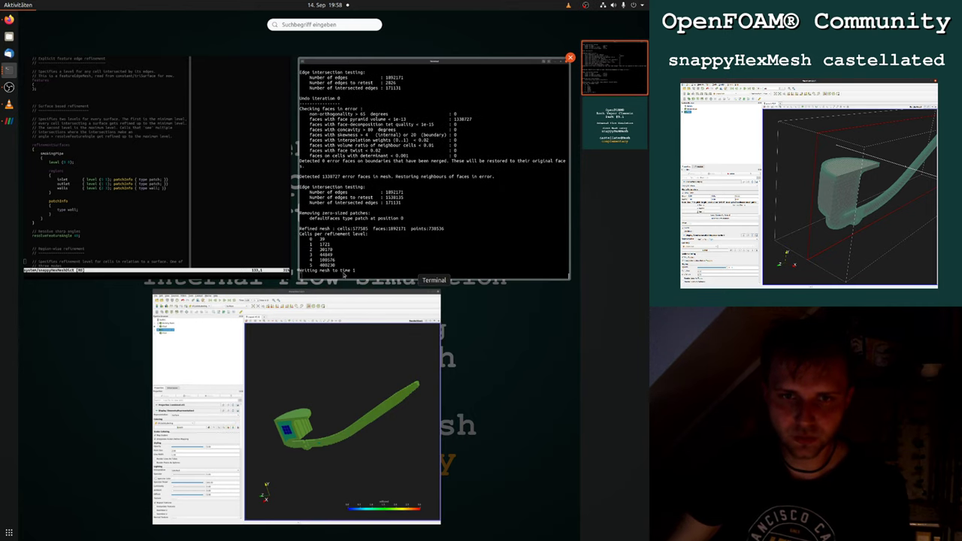
{"action": "left_click", "coordinate": [331, 277]}
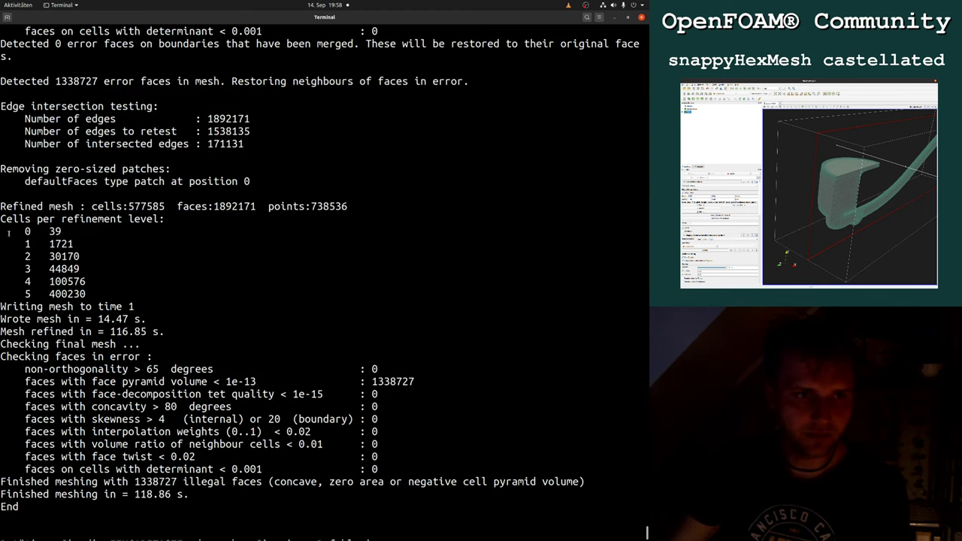
{"action": "left_click_drag", "start_coordinate": [23, 231], "coordinate": [67, 232]}
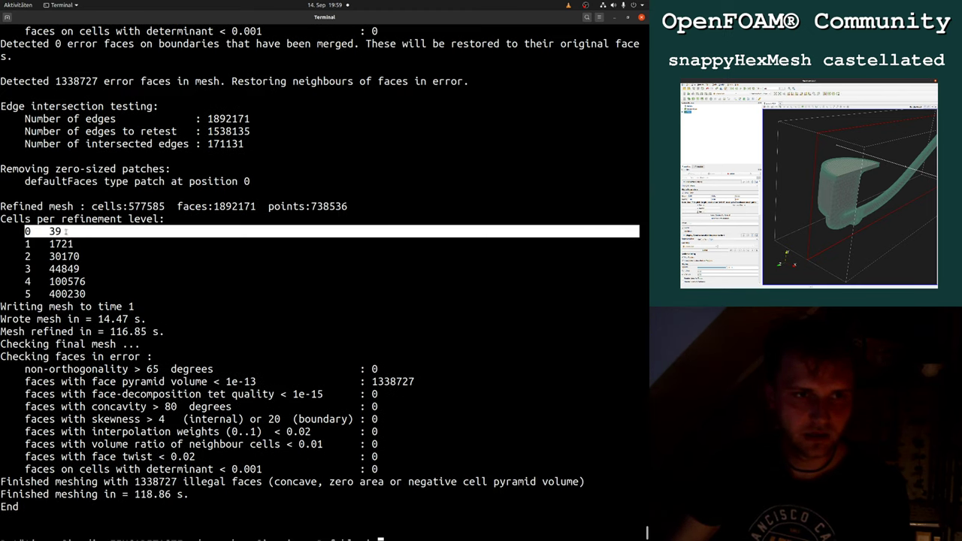
{"action": "left_click", "coordinate": [67, 231]}
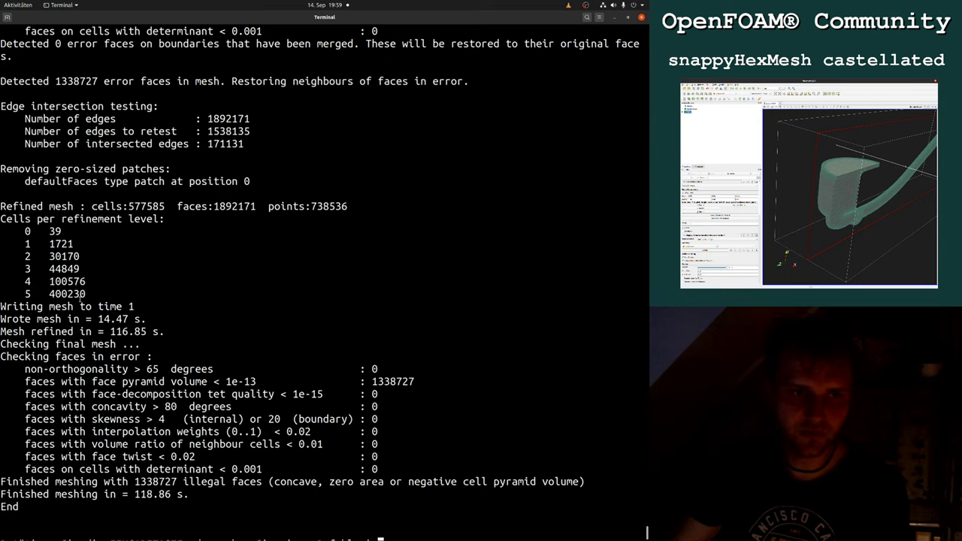
{"action": "double_click", "coordinate": [63, 294]}
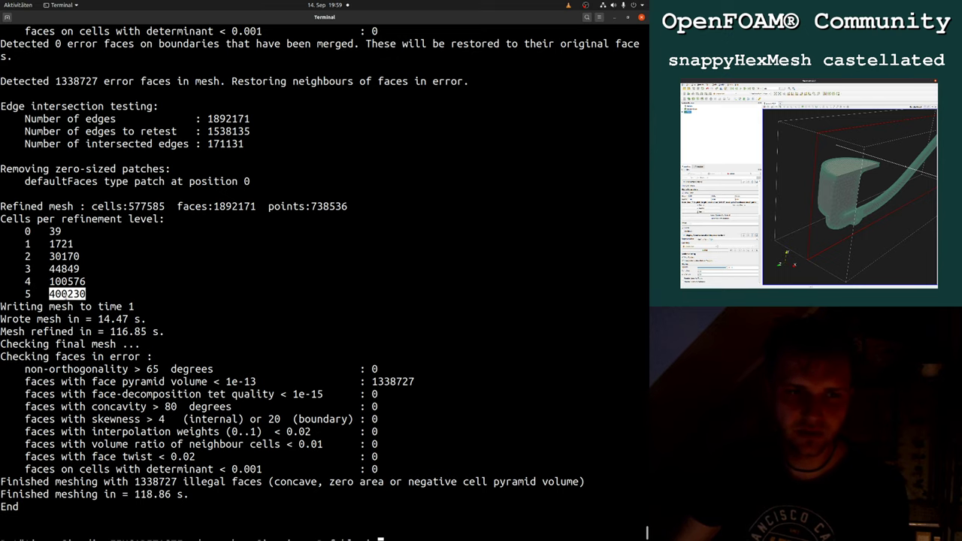
Switch to ParaView and refresh the dummy.foam case to load the new mesh.
{"action": "key", "text": "super"}
{"action": "left_click", "coordinate": [316, 369]}
{"action": "left_click_drag", "start_coordinate": [486, 296], "coordinate": [468, 281]}
{"action": "middle_click_drag", "start_coordinate": [598, 237], "coordinate": [425, 316]}
{"action": "scroll", "coordinate": [425, 316], "scroll_direction": "up", "scroll_amount": 5}
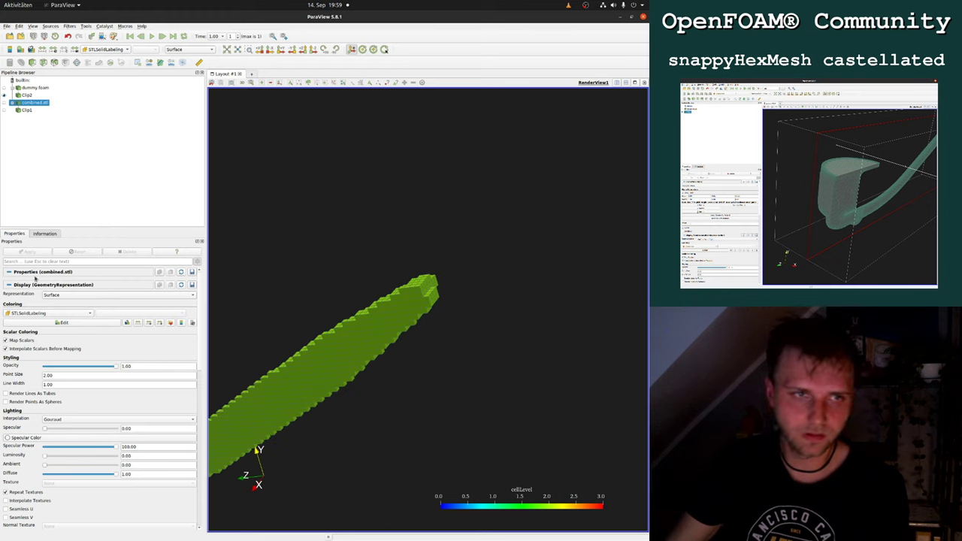
{"action": "left_click", "coordinate": [35, 88]}
{"action": "left_click", "coordinate": [9, 289]}
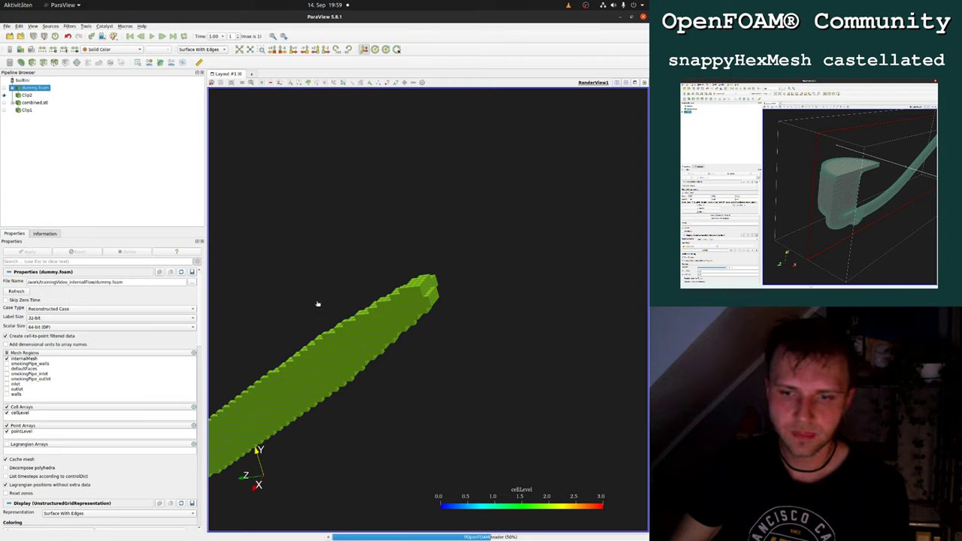
Examine the cell refinement on the pipe's inlet surface, bowl interior, stem and outlet end.
{"action": "left_click_drag", "start_coordinate": [321, 299], "coordinate": [380, 196]}
{"action": "middle_click_drag", "start_coordinate": [380, 195], "coordinate": [473, 241]}
{"action": "scroll", "coordinate": [473, 241], "scroll_direction": "up", "scroll_amount": 4}
{"action": "left_click_drag", "start_coordinate": [473, 241], "coordinate": [376, 301]}
{"action": "left_click_drag", "start_coordinate": [438, 192], "coordinate": [458, 346]}
{"action": "scroll", "coordinate": [484, 344], "scroll_direction": "up", "scroll_amount": 3}
{"action": "scroll", "coordinate": [446, 340], "scroll_direction": "down", "scroll_amount": 7}
{"action": "left_click_drag", "start_coordinate": [517, 364], "coordinate": [485, 364]}
{"action": "scroll", "coordinate": [493, 358], "scroll_direction": "up", "scroll_amount": 2}
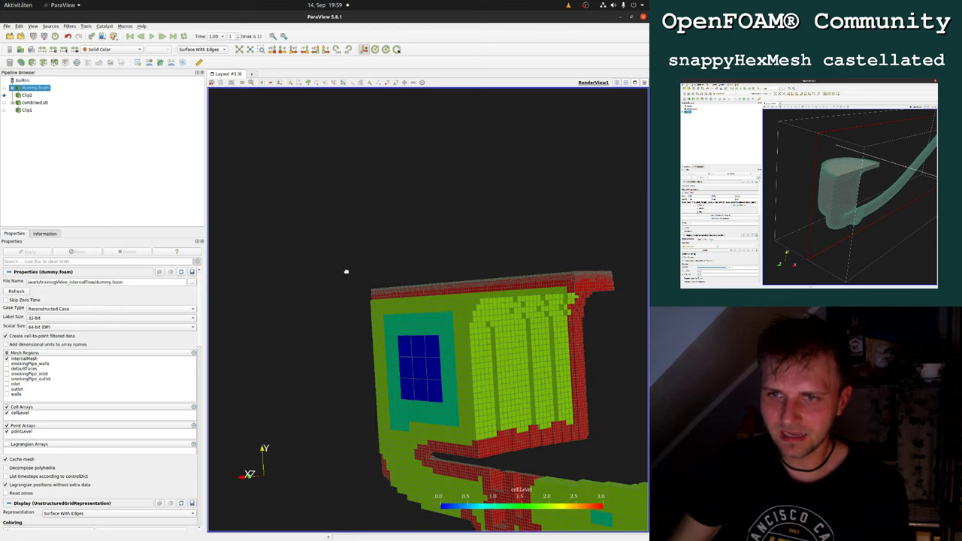
{"action": "left_click_drag", "start_coordinate": [557, 282], "coordinate": [580, 211]}
{"action": "middle_click_drag", "start_coordinate": [558, 306], "coordinate": [184, 243]}
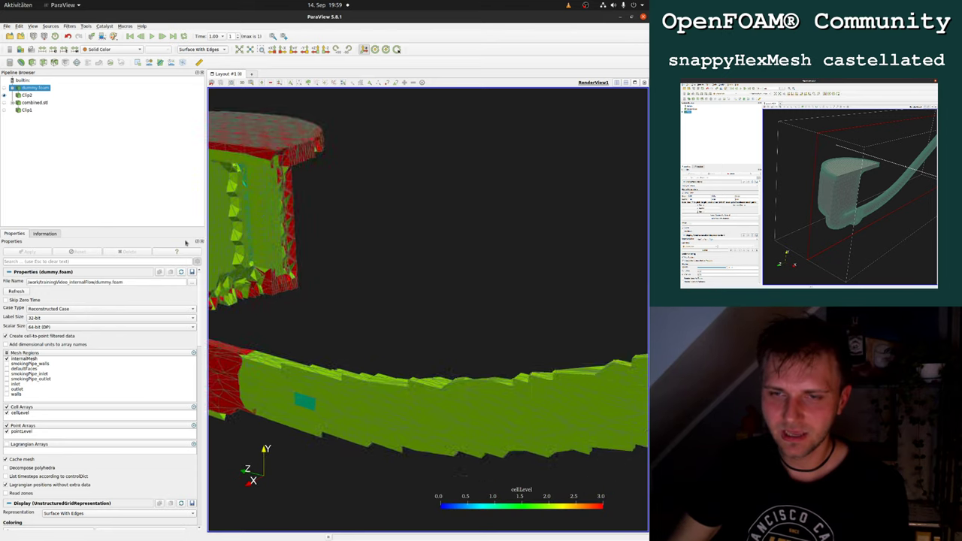
{"action": "scroll", "coordinate": [569, 290], "scroll_direction": "down", "scroll_amount": 7}
{"action": "middle_click_drag", "start_coordinate": [583, 292], "coordinate": [449, 314]}
{"action": "scroll", "coordinate": [420, 308], "scroll_direction": "up", "scroll_amount": 10}
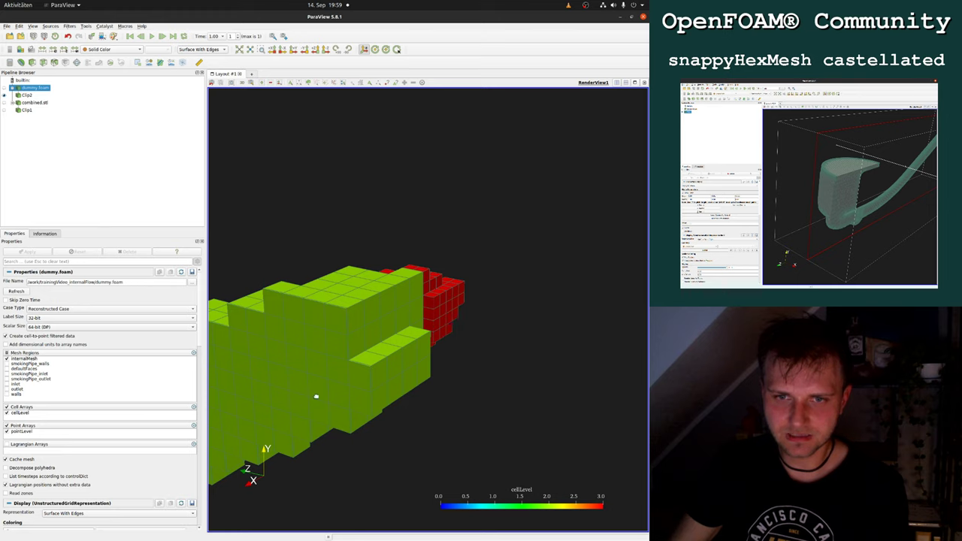
{"action": "scroll", "coordinate": [490, 297], "scroll_direction": "down", "scroll_amount": 10}
{"action": "middle_click_drag", "start_coordinate": [280, 317], "coordinate": [551, 347]}
{"action": "middle_click_drag", "start_coordinate": [320, 308], "coordinate": [482, 324]}
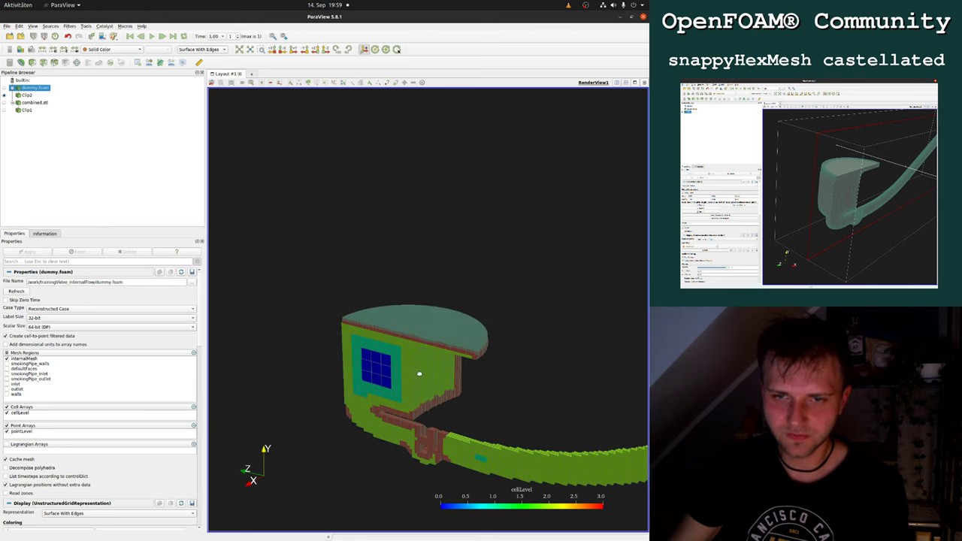
{"action": "scroll", "coordinate": [415, 365], "scroll_direction": "up", "scroll_amount": 5}
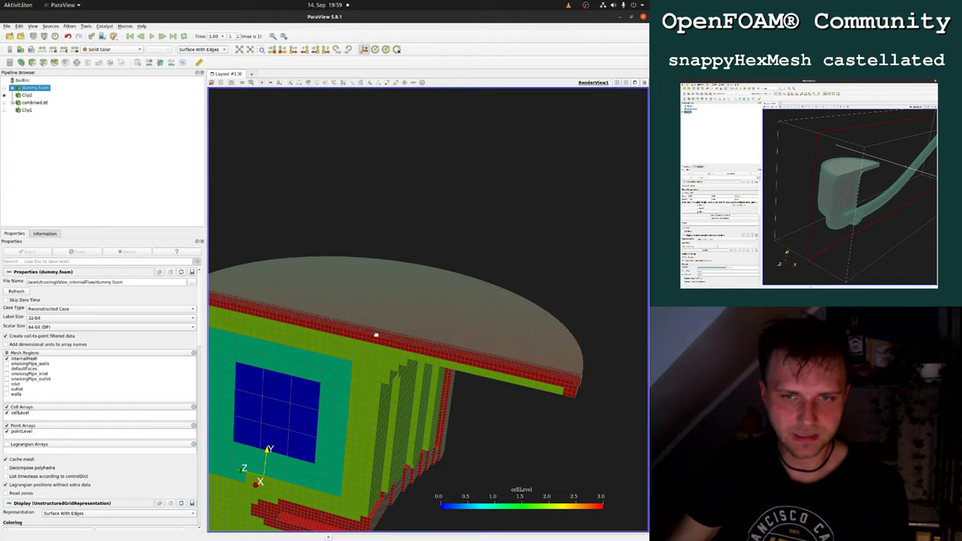
{"action": "scroll", "coordinate": [376, 336], "scroll_direction": "down", "scroll_amount": 3}
Return to the editable snappyHexMeshDict in the terminal and set the inlet region's refinement level to (2 2).
{"action": "key", "text": "super"}
{"action": "left_click", "coordinate": [369, 196]}
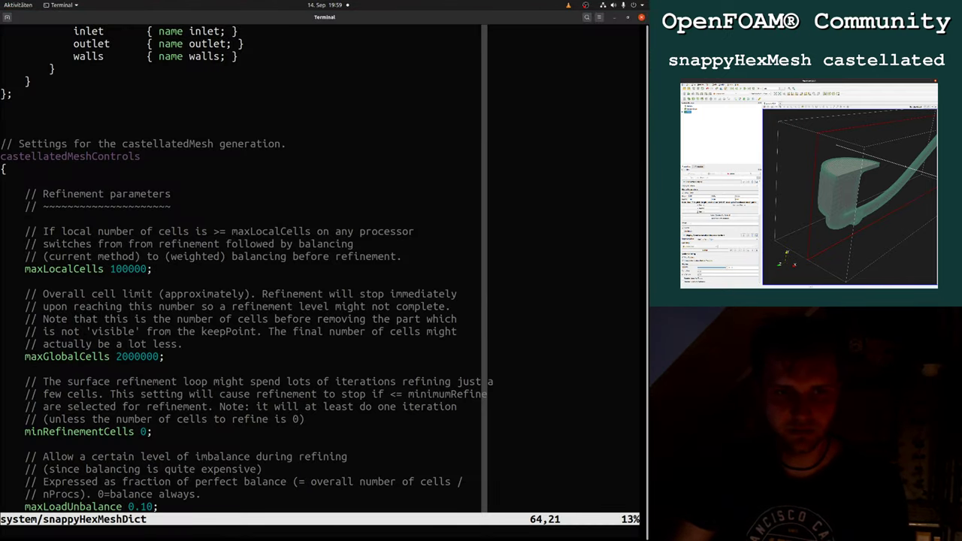
{"action": "key", "text": "Down"}
{"action": "key", "text": "Up"}
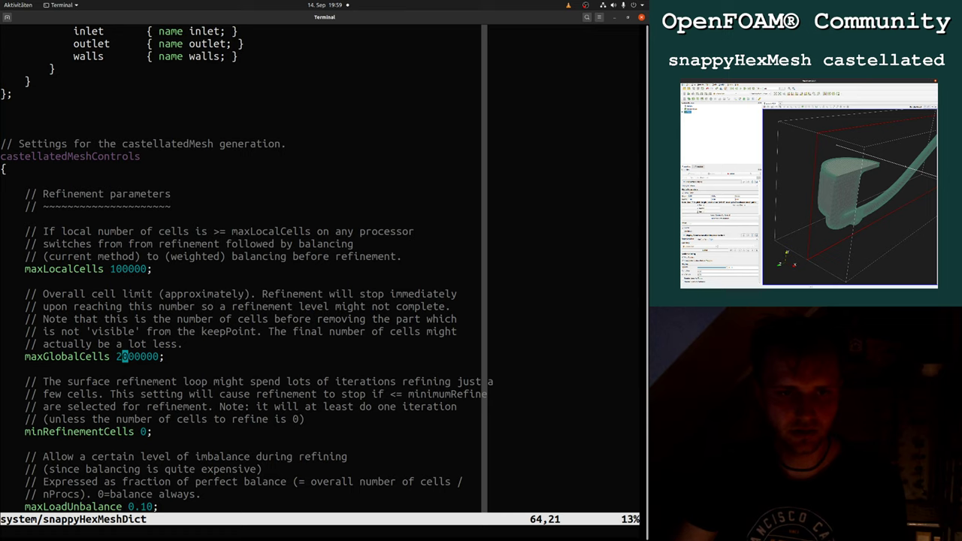
{"action": "key", "text": "Page_Down"}
{"action": "key", "text": "Down"}
{"action": "key", "text": "Down"}
{"action": "key", "text": "Page_Down"}
{"action": "key", "text": "Down"}
{"action": "key", "text": "j"}
{"action": "key", "text": "w"}
{"action": "key", "text": "w"}
{"action": "key", "text": "w"}
{"action": "key", "text": "w"}
{"action": "key", "text": "w"}
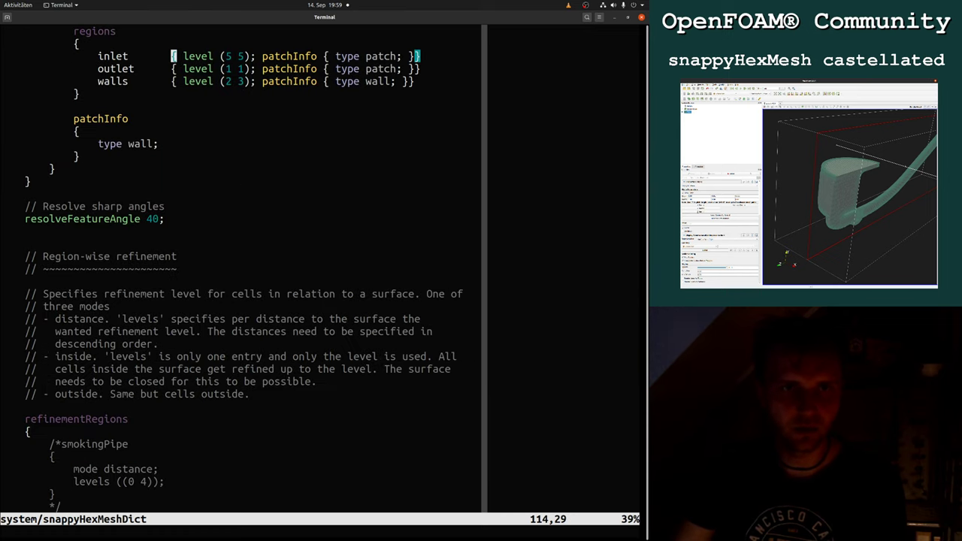
{"action": "key", "text": "r"}
{"action": "key", "text": "2"}
{"action": "key", "text": "l"}
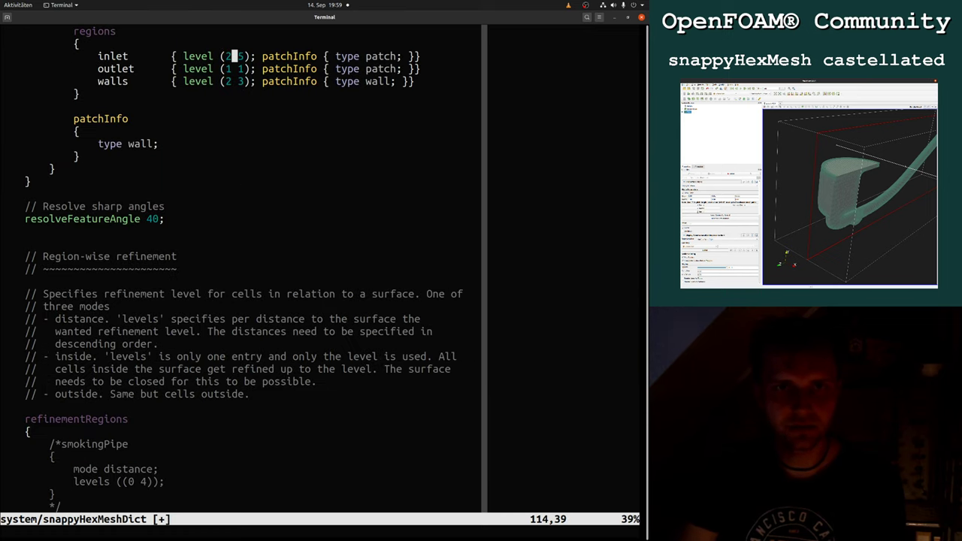
{"action": "key", "text": "r"}
{"action": "key", "text": "2"}
{"action": "key", "text": "j"}
{"action": "key", "text": "j"}
{"action": "key", "text": "r"}
{"action": "key", "text": "5"}
{"action": "key", "text": "h"}
{"action": "key", "text": "h"}
{"action": "key", "text": "u"}
Set the outlet region's refinement level to (5 5) and save the dictionary.
{"action": "key", "text": "k"}
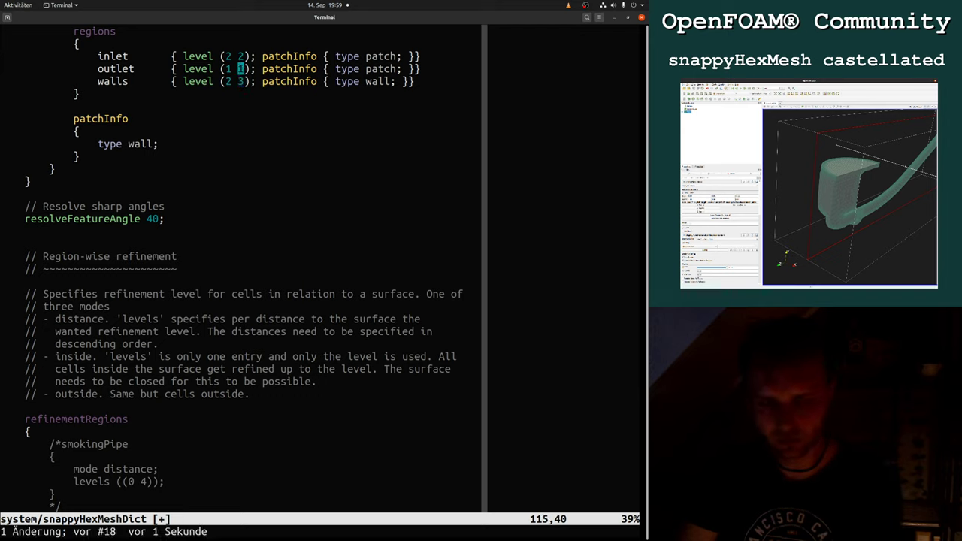
{"action": "type", "text": "r5hhr5:w"}
{"action": "key", "text": "Return"}
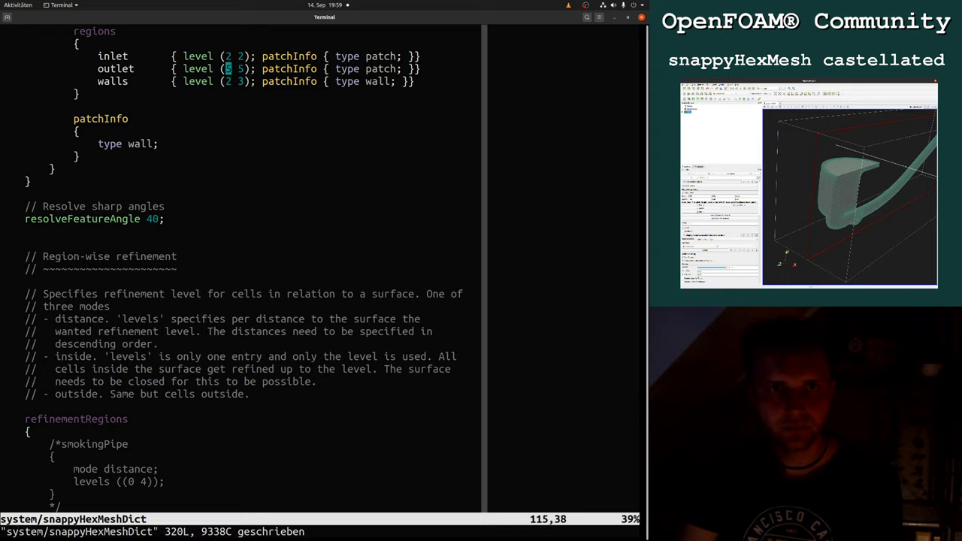
Write the dictionary once more and run snappyHexMesh from within vim.
{"action": "type", "text": ":w"}
{"action": "key", "text": "Return"}
{"action": "type", "text": ":!snappyHexMesh"}
{"action": "key", "text": "Return"}
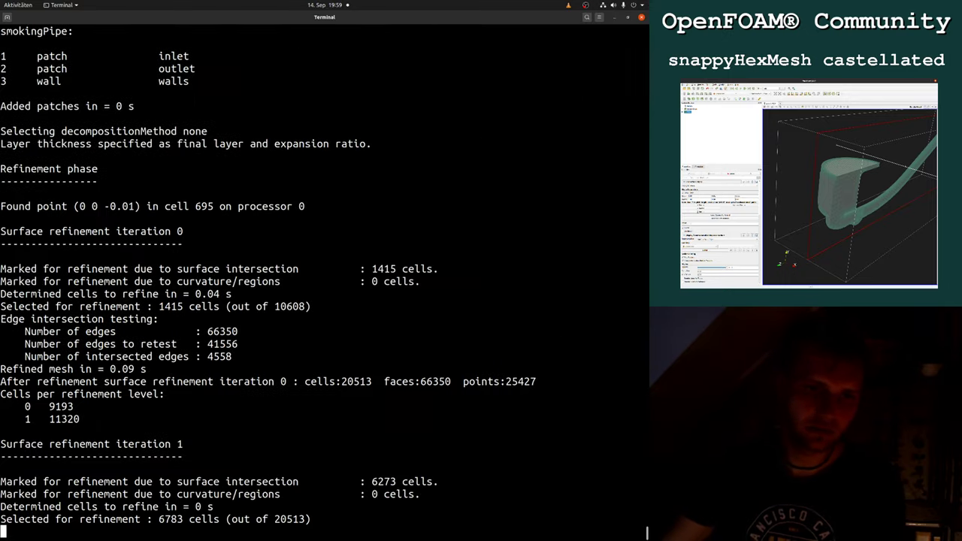
Switch to ParaView and look along the stem to the outlet end of the loaded mesh.
{"action": "key", "text": "super"}
{"action": "left_click", "coordinate": [389, 343]}
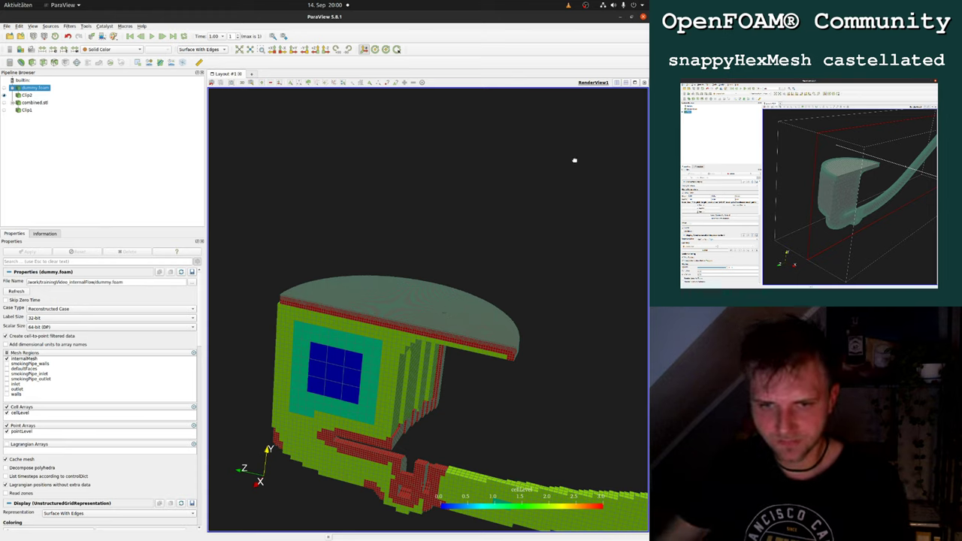
{"action": "middle_click_drag", "start_coordinate": [457, 308], "coordinate": [350, 224]}
{"action": "left_click_drag", "start_coordinate": [502, 306], "coordinate": [378, 298]}
{"action": "middle_click_drag", "start_coordinate": [478, 322], "coordinate": [326, 335]}
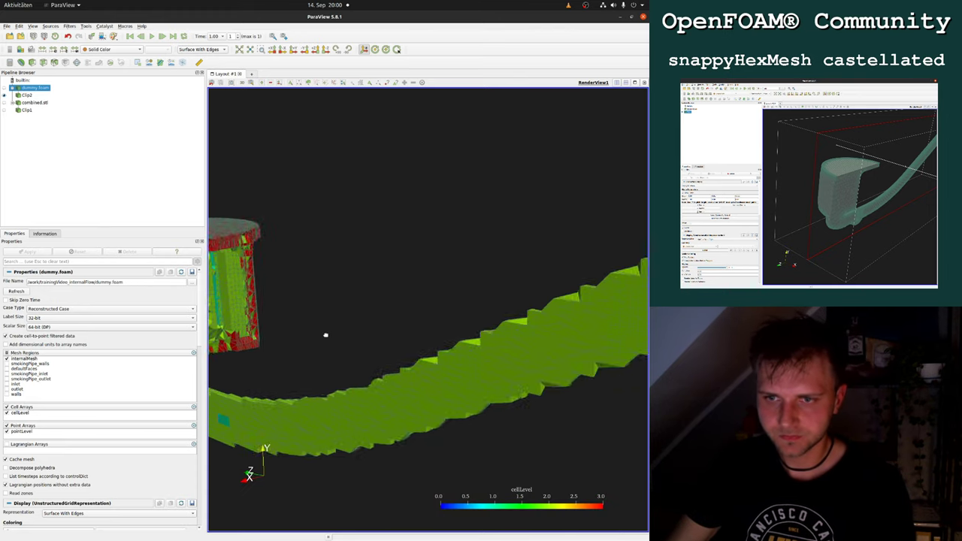
{"action": "middle_click_drag", "start_coordinate": [557, 347], "coordinate": [374, 342]}
{"action": "scroll", "coordinate": [374, 343], "scroll_direction": "down", "scroll_amount": 3}
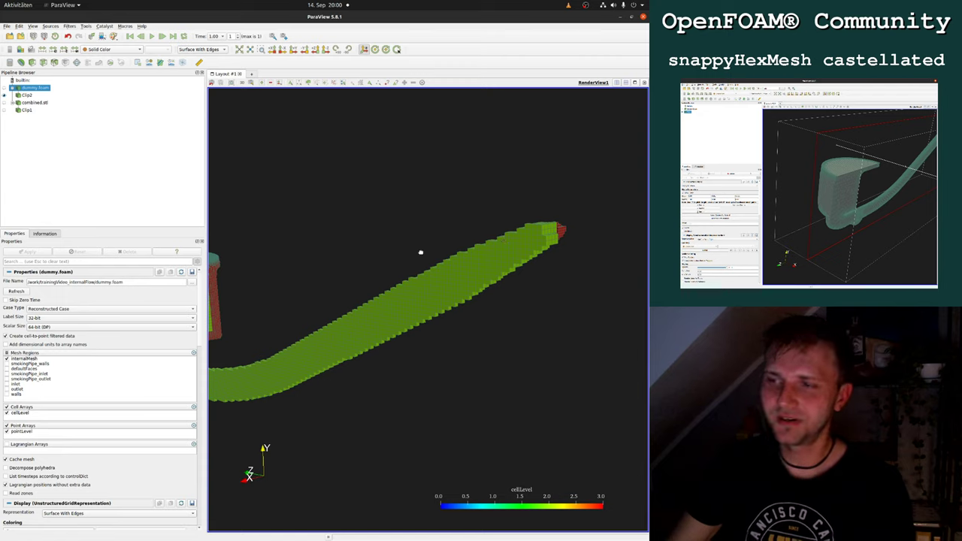
Briefly overlay the Clip1 geometry on the mesh, hide it again and view the whole pipe.
{"action": "left_click", "coordinate": [4, 110]}
{"action": "left_click", "coordinate": [3, 110]}
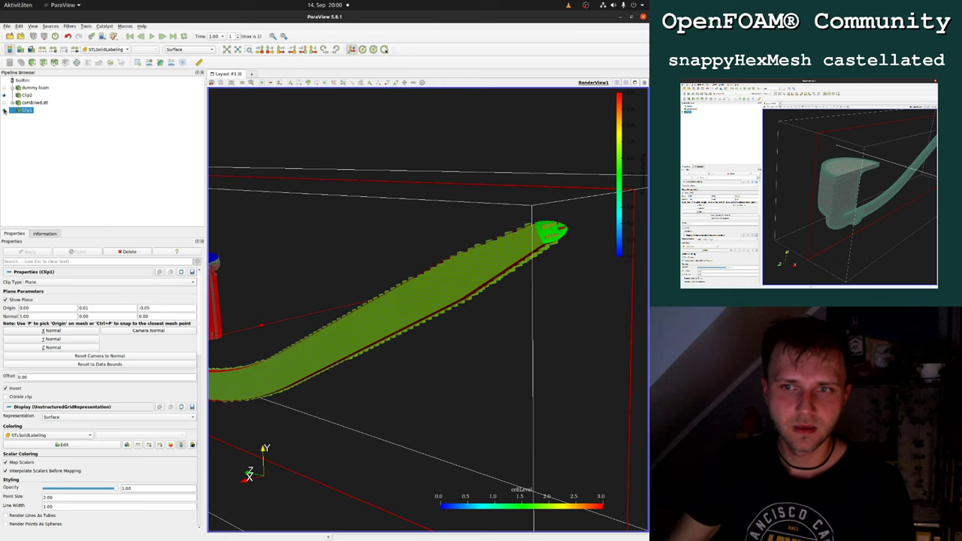
{"action": "left_click", "coordinate": [4, 110]}
{"action": "left_click_drag", "start_coordinate": [344, 116], "coordinate": [347, 148]}
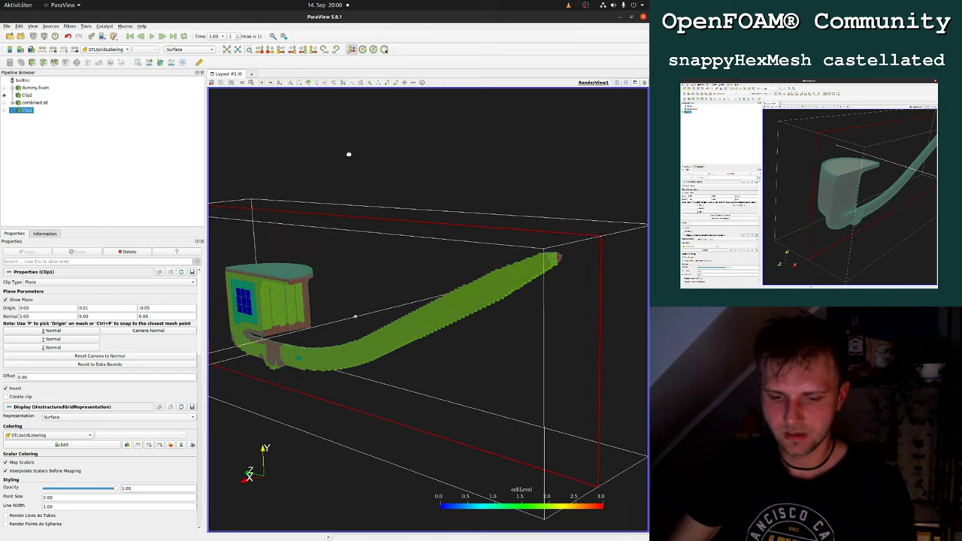
Check the snappyHexMesh run's progress in the terminal, then reload the dummy.foam case in ParaView.
{"action": "key", "text": "super"}
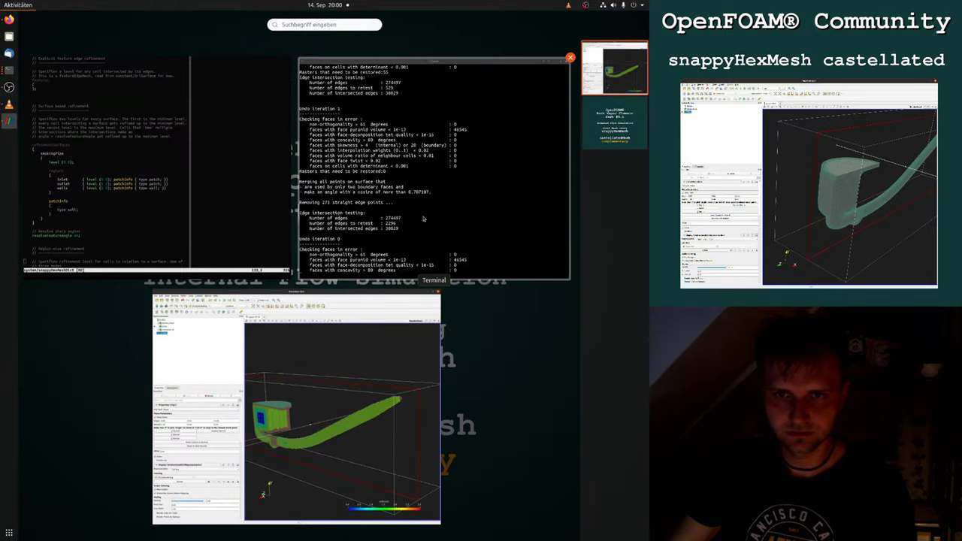
{"action": "left_click", "coordinate": [375, 340]}
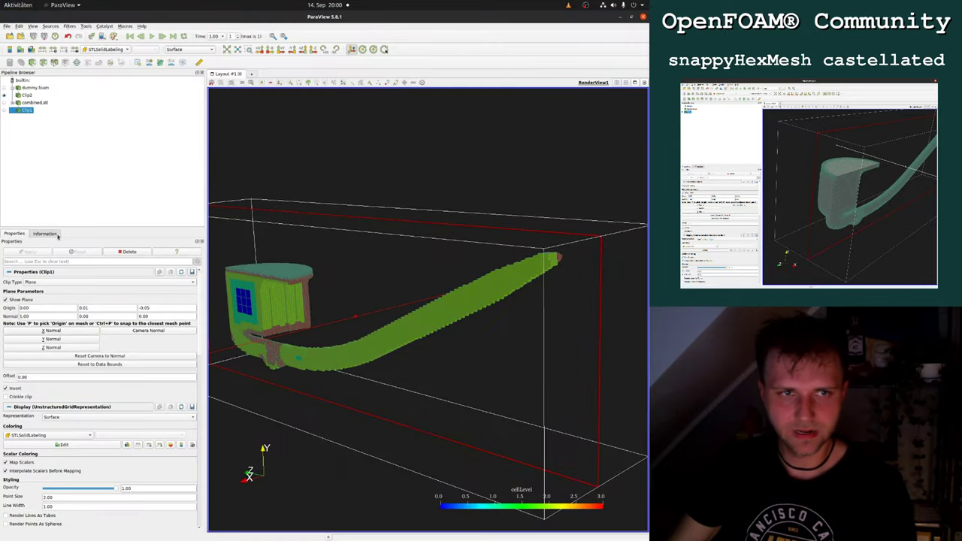
{"action": "left_click", "coordinate": [34, 88]}
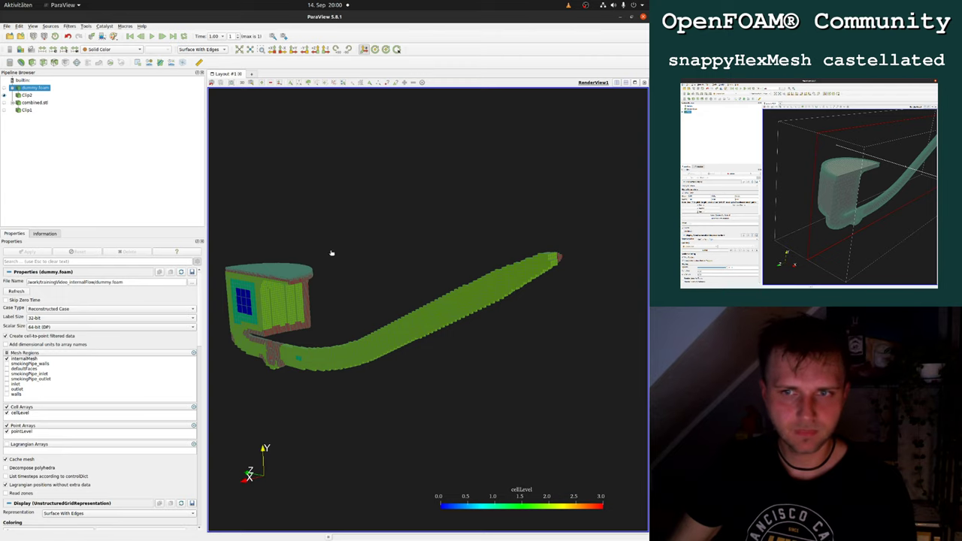
{"action": "left_click_drag", "start_coordinate": [332, 253], "coordinate": [330, 253]}
Examine the cell refinement at the stem's outlet end in the reloaded mesh.
{"action": "scroll", "coordinate": [509, 275], "scroll_direction": "up", "scroll_amount": 5}
{"action": "middle_click_drag", "start_coordinate": [571, 263], "coordinate": [378, 275]}
{"action": "scroll", "coordinate": [535, 231], "scroll_direction": "up", "scroll_amount": 5}
{"action": "middle_click_drag", "start_coordinate": [535, 231], "coordinate": [456, 279]}
{"action": "left_click_drag", "start_coordinate": [369, 339], "coordinate": [442, 339]}
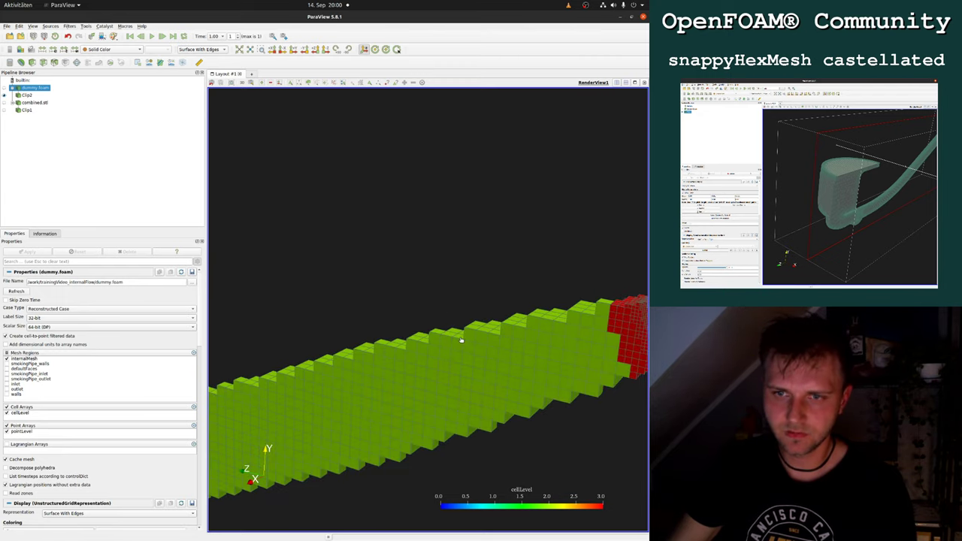
{"action": "middle_click_drag", "start_coordinate": [442, 339], "coordinate": [408, 306]}
{"action": "scroll", "coordinate": [422, 309], "scroll_direction": "down", "scroll_amount": 7}
{"action": "middle_click_drag", "start_coordinate": [297, 328], "coordinate": [416, 303]}
{"action": "scroll", "coordinate": [417, 303], "scroll_direction": "up", "scroll_amount": 7}
{"action": "middle_click_drag", "start_coordinate": [481, 325], "coordinate": [233, 358]}
{"action": "scroll", "coordinate": [442, 290], "scroll_direction": "down", "scroll_amount": 2}
{"action": "scroll", "coordinate": [472, 269], "scroll_direction": "up", "scroll_amount": 6}
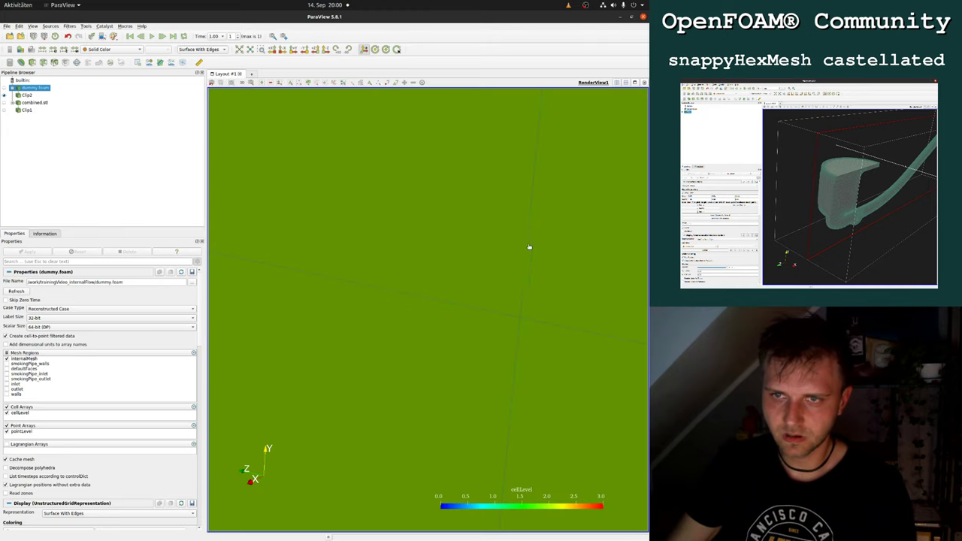
{"action": "scroll", "coordinate": [528, 247], "scroll_direction": "down", "scroll_amount": 3}
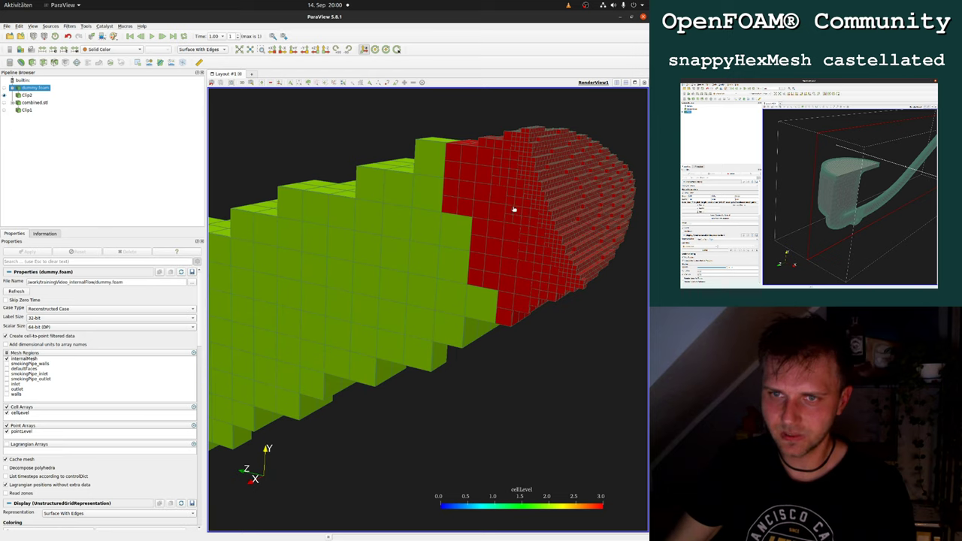
Examine the inlet surface, bowl walls and stem junction for the changed inlet refinement.
{"action": "scroll", "coordinate": [424, 242], "scroll_direction": "down", "scroll_amount": 7}
{"action": "middle_click_drag", "start_coordinate": [288, 273], "coordinate": [601, 307]}
{"action": "scroll", "coordinate": [383, 284], "scroll_direction": "up", "scroll_amount": 3}
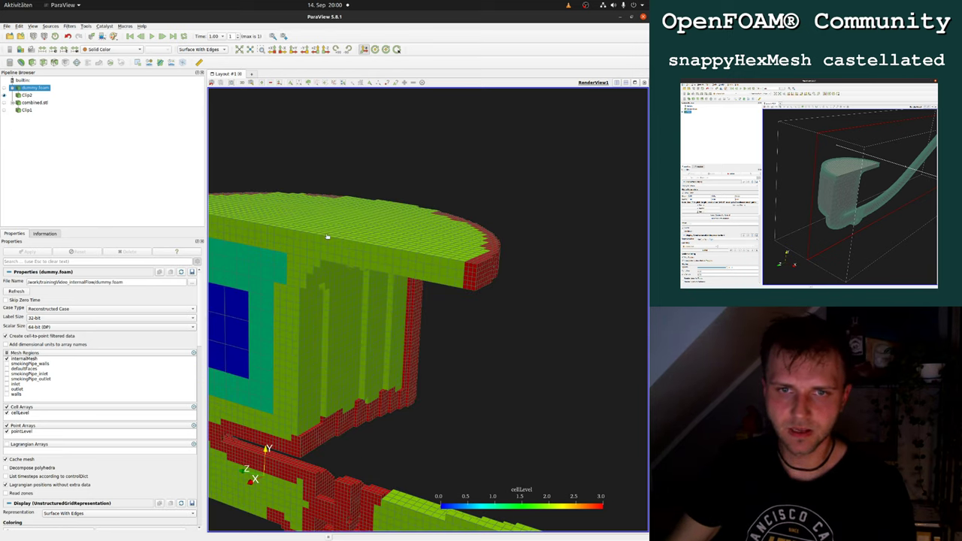
{"action": "middle_click_drag", "start_coordinate": [318, 243], "coordinate": [331, 224]}
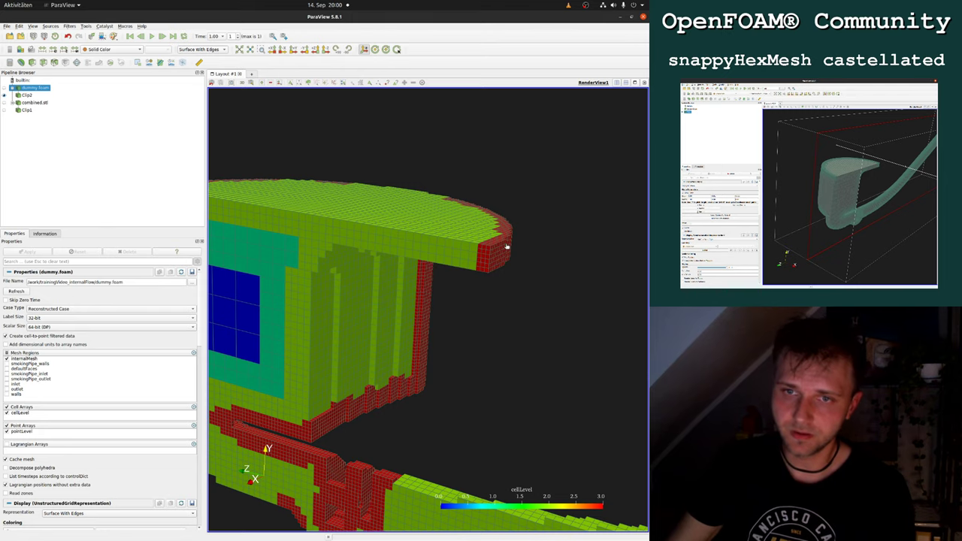
{"action": "middle_click_drag", "start_coordinate": [405, 348], "coordinate": [421, 224]}
{"action": "scroll", "coordinate": [421, 223], "scroll_direction": "down", "scroll_amount": 4}
{"action": "middle_click_drag", "start_coordinate": [453, 310], "coordinate": [333, 278]}
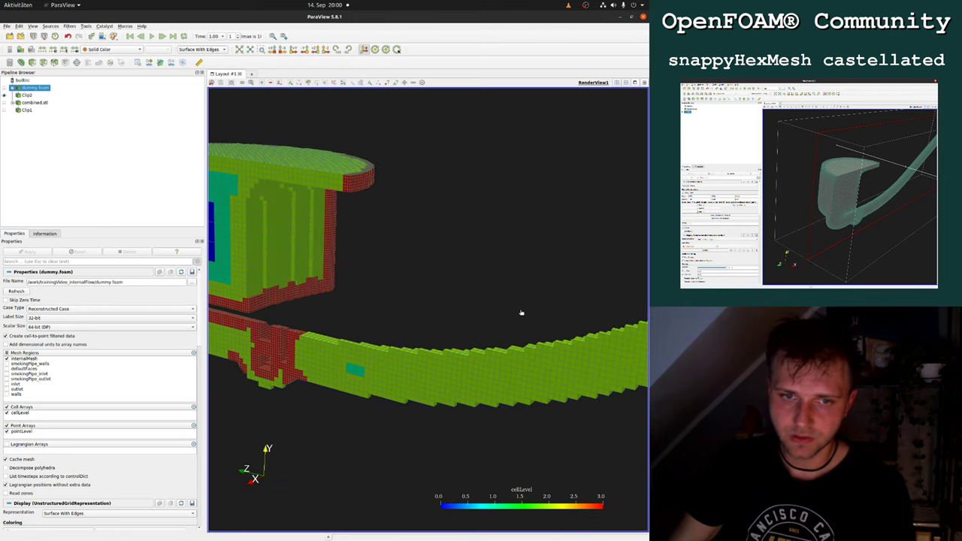
Follow the stem's wall cells from the bowl junction to the outlet end to inspect their refinement level.
{"action": "left_click_drag", "start_coordinate": [358, 325], "coordinate": [343, 332]}
{"action": "middle_click_drag", "start_coordinate": [588, 323], "coordinate": [399, 316]}
{"action": "middle_click_drag", "start_coordinate": [627, 288], "coordinate": [369, 308]}
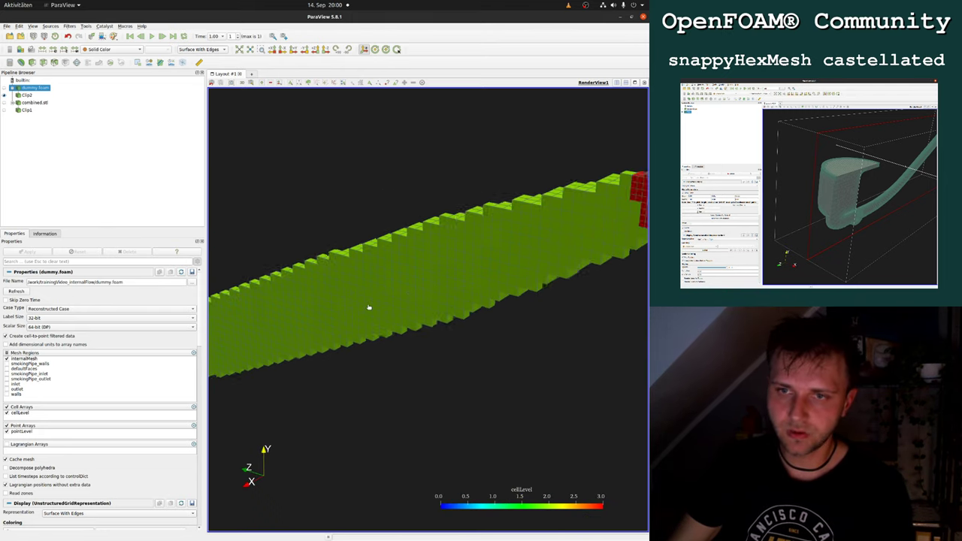
{"action": "middle_click_drag", "start_coordinate": [643, 182], "coordinate": [438, 242]}
{"action": "left_click_drag", "start_coordinate": [438, 242], "coordinate": [436, 249]}
{"action": "middle_click_drag", "start_coordinate": [378, 304], "coordinate": [513, 260]}
{"action": "scroll", "coordinate": [351, 247], "scroll_direction": "down", "scroll_amount": 5}
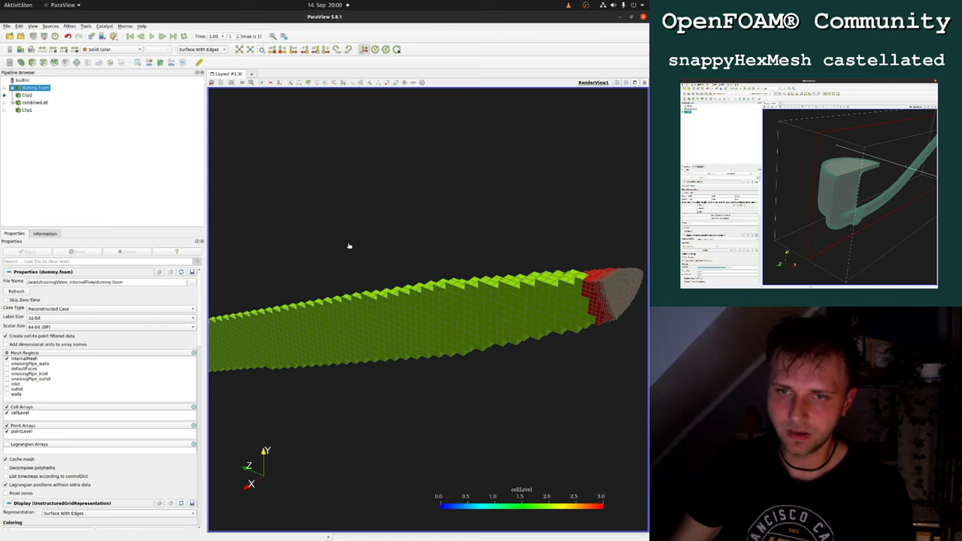
Examine the clipped bowl's interior cell levels, inlet rim and stem junction, and compare them with the outlet end across the whole pipe.
{"action": "left_click_drag", "start_coordinate": [301, 261], "coordinate": [454, 279]}
{"action": "scroll", "coordinate": [293, 279], "scroll_direction": "up", "scroll_amount": 1}
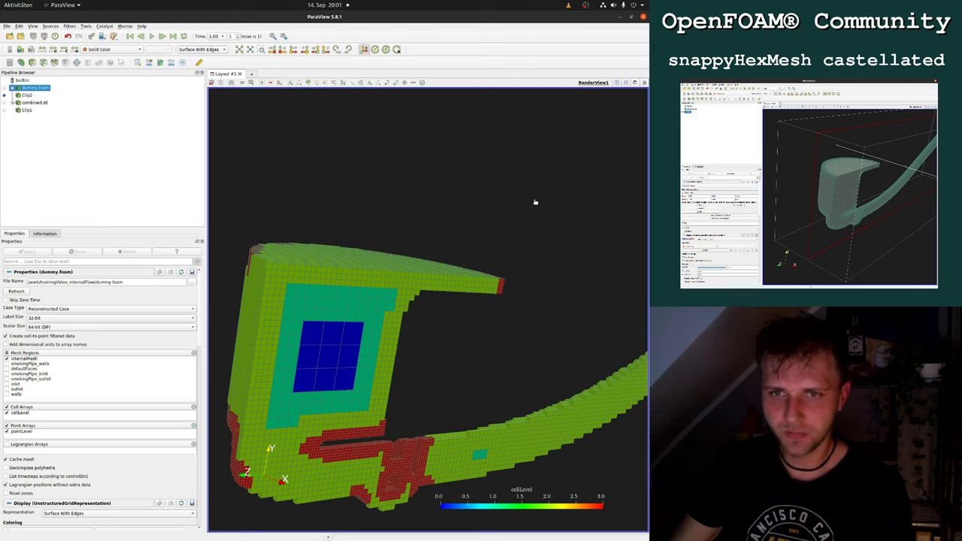
{"action": "left_click_drag", "start_coordinate": [535, 202], "coordinate": [491, 203]}
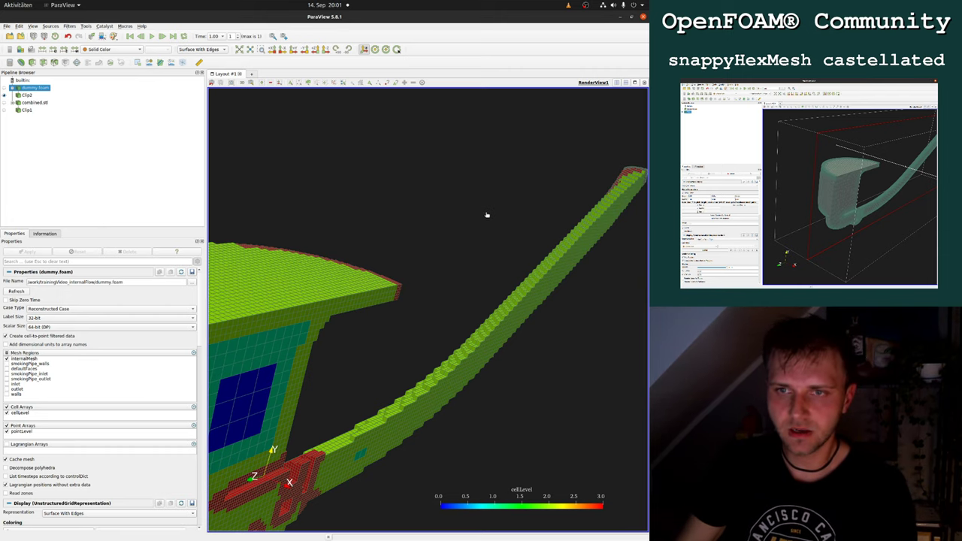
{"action": "mouse_move", "coordinate": [487, 215]}
{"action": "left_mouse_down"}
{"action": "mouse_move", "coordinate": [516, 198]}
{"action": "mouse_move", "coordinate": [500, 203]}
{"action": "left_mouse_up"}
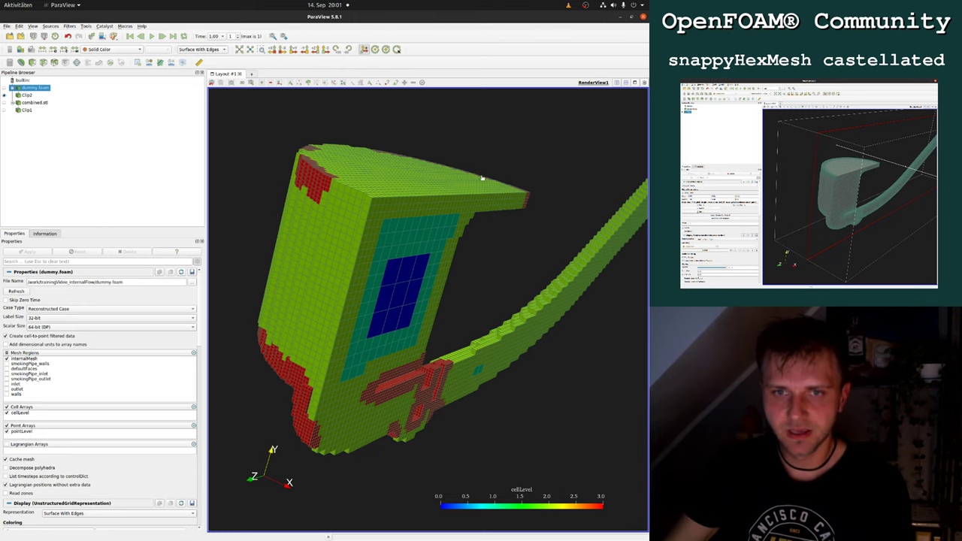
{"action": "scroll", "coordinate": [485, 175], "scroll_direction": "down", "scroll_amount": 1}
{"action": "left_click_drag", "start_coordinate": [484, 186], "coordinate": [456, 193]}
{"action": "middle_click_drag", "start_coordinate": [636, 154], "coordinate": [526, 177]}
{"action": "left_click_drag", "start_coordinate": [526, 176], "coordinate": [414, 235]}
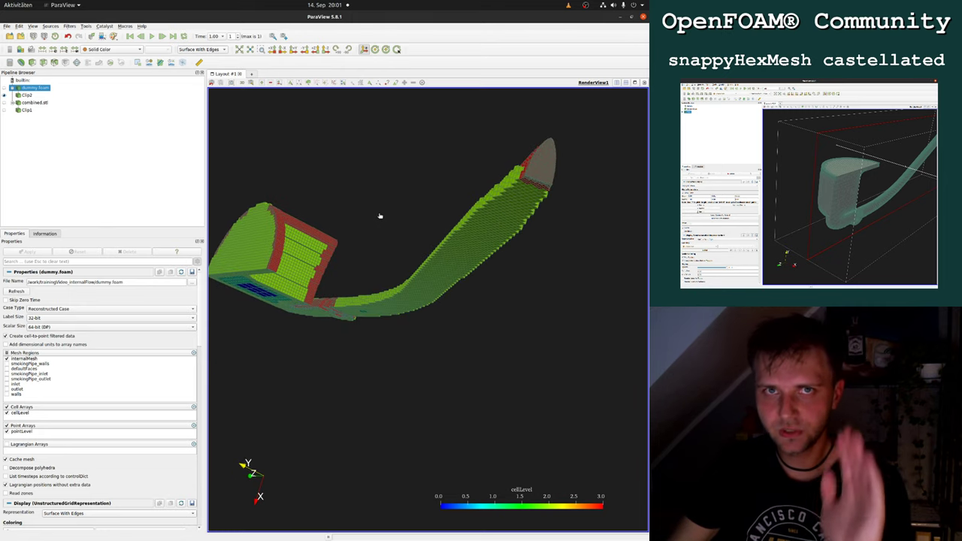